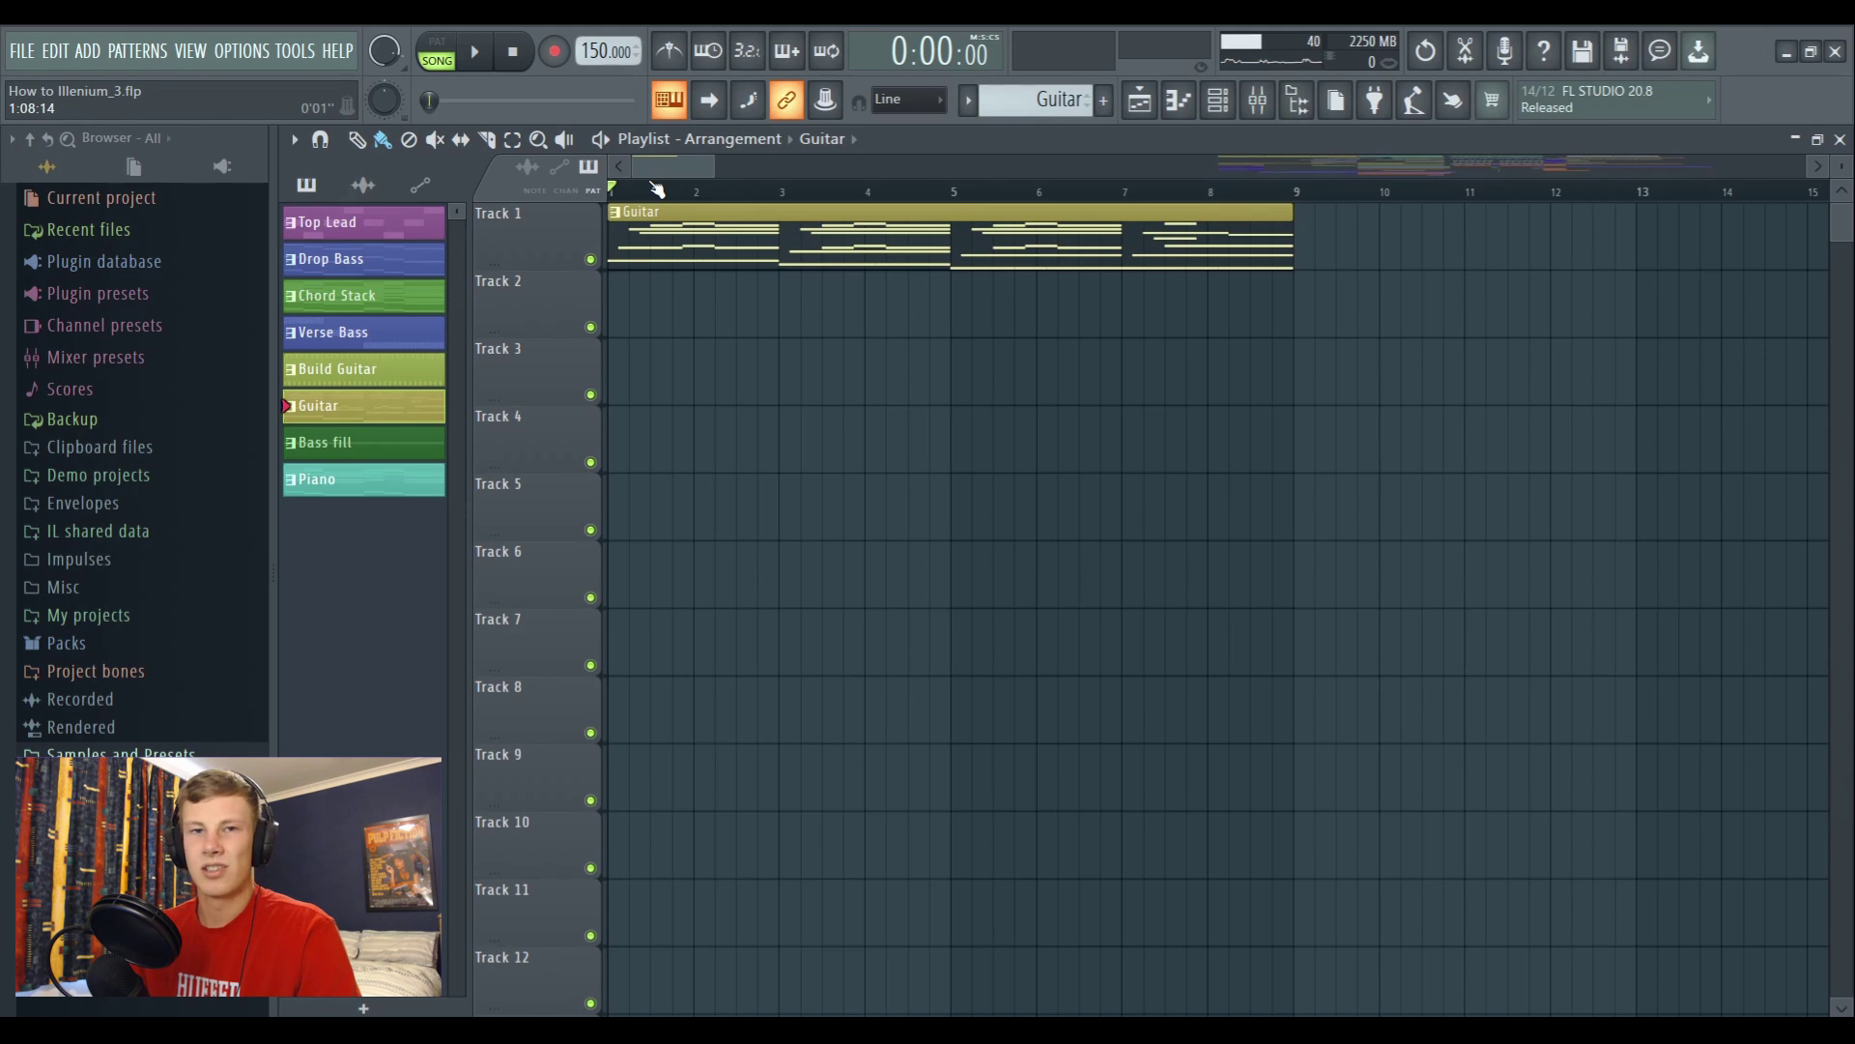
# Play the Guitar clip on Track 1 from the start and examine its notes in the piano roll
pyautogui.scroll(5, 658, 189)
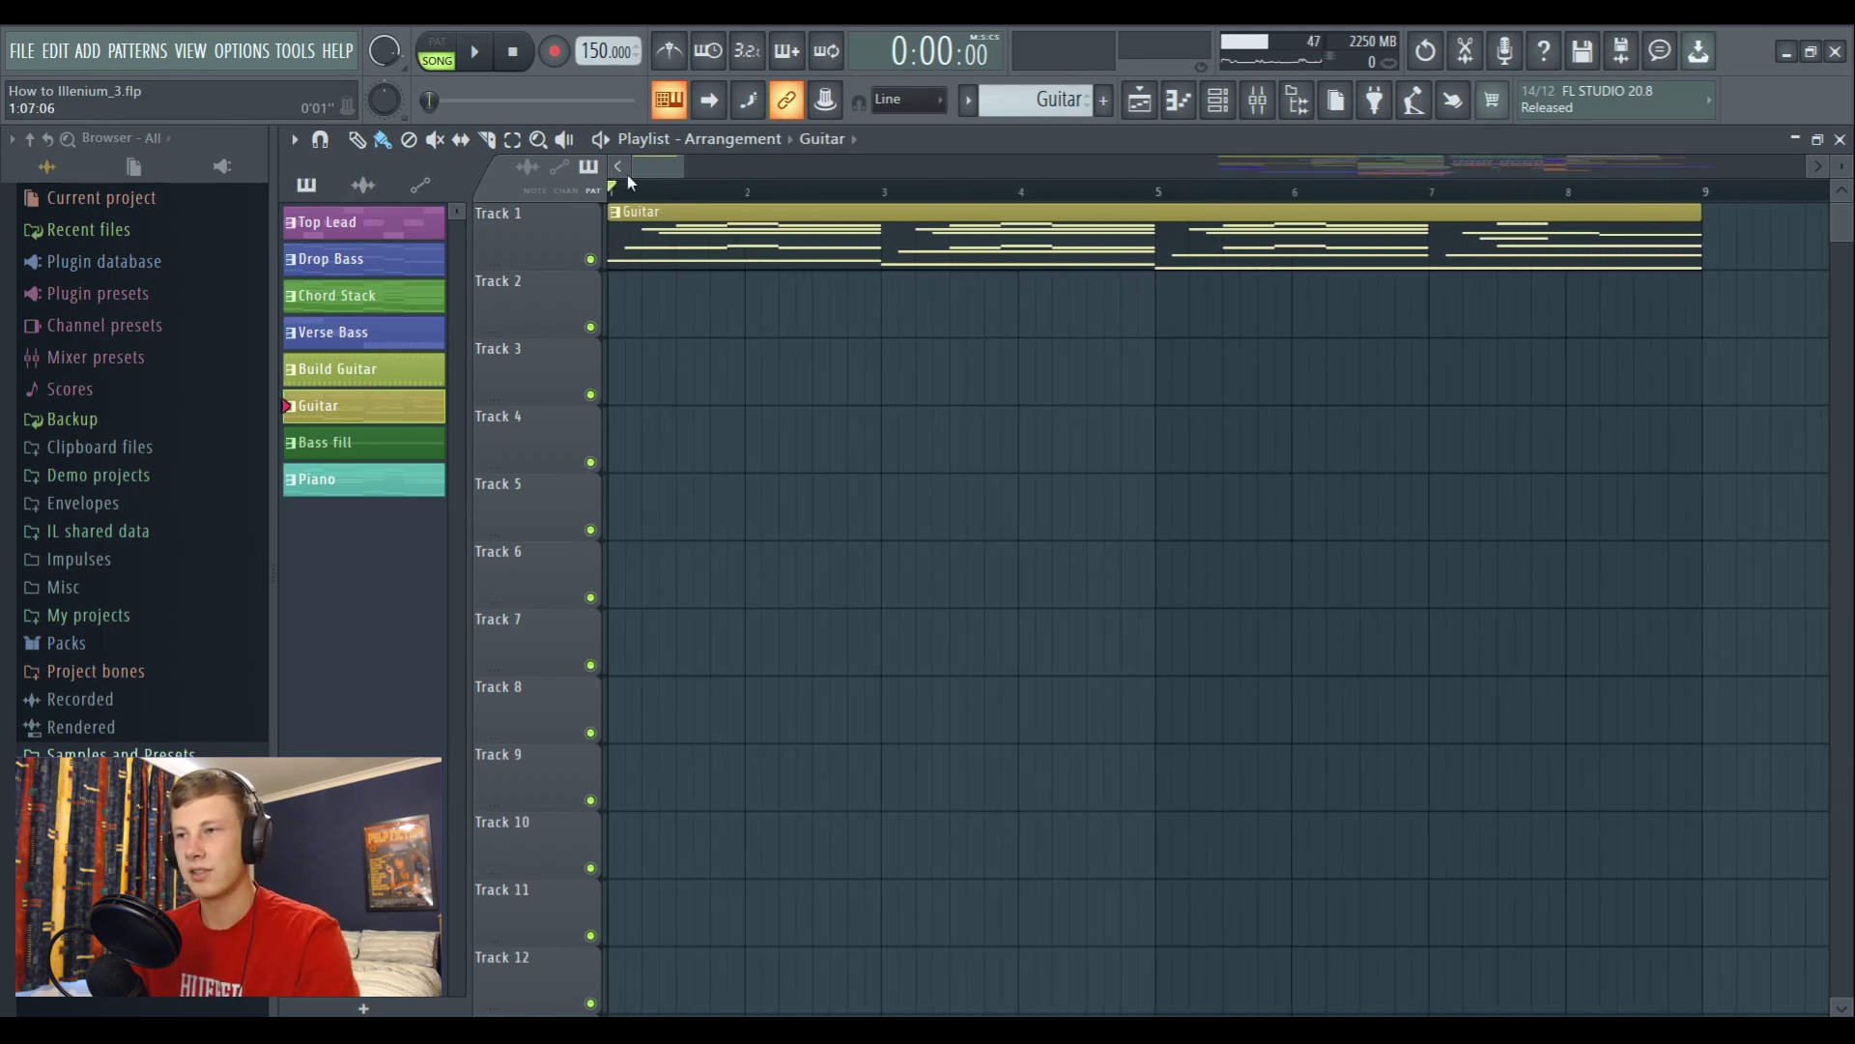
pyautogui.press('space')
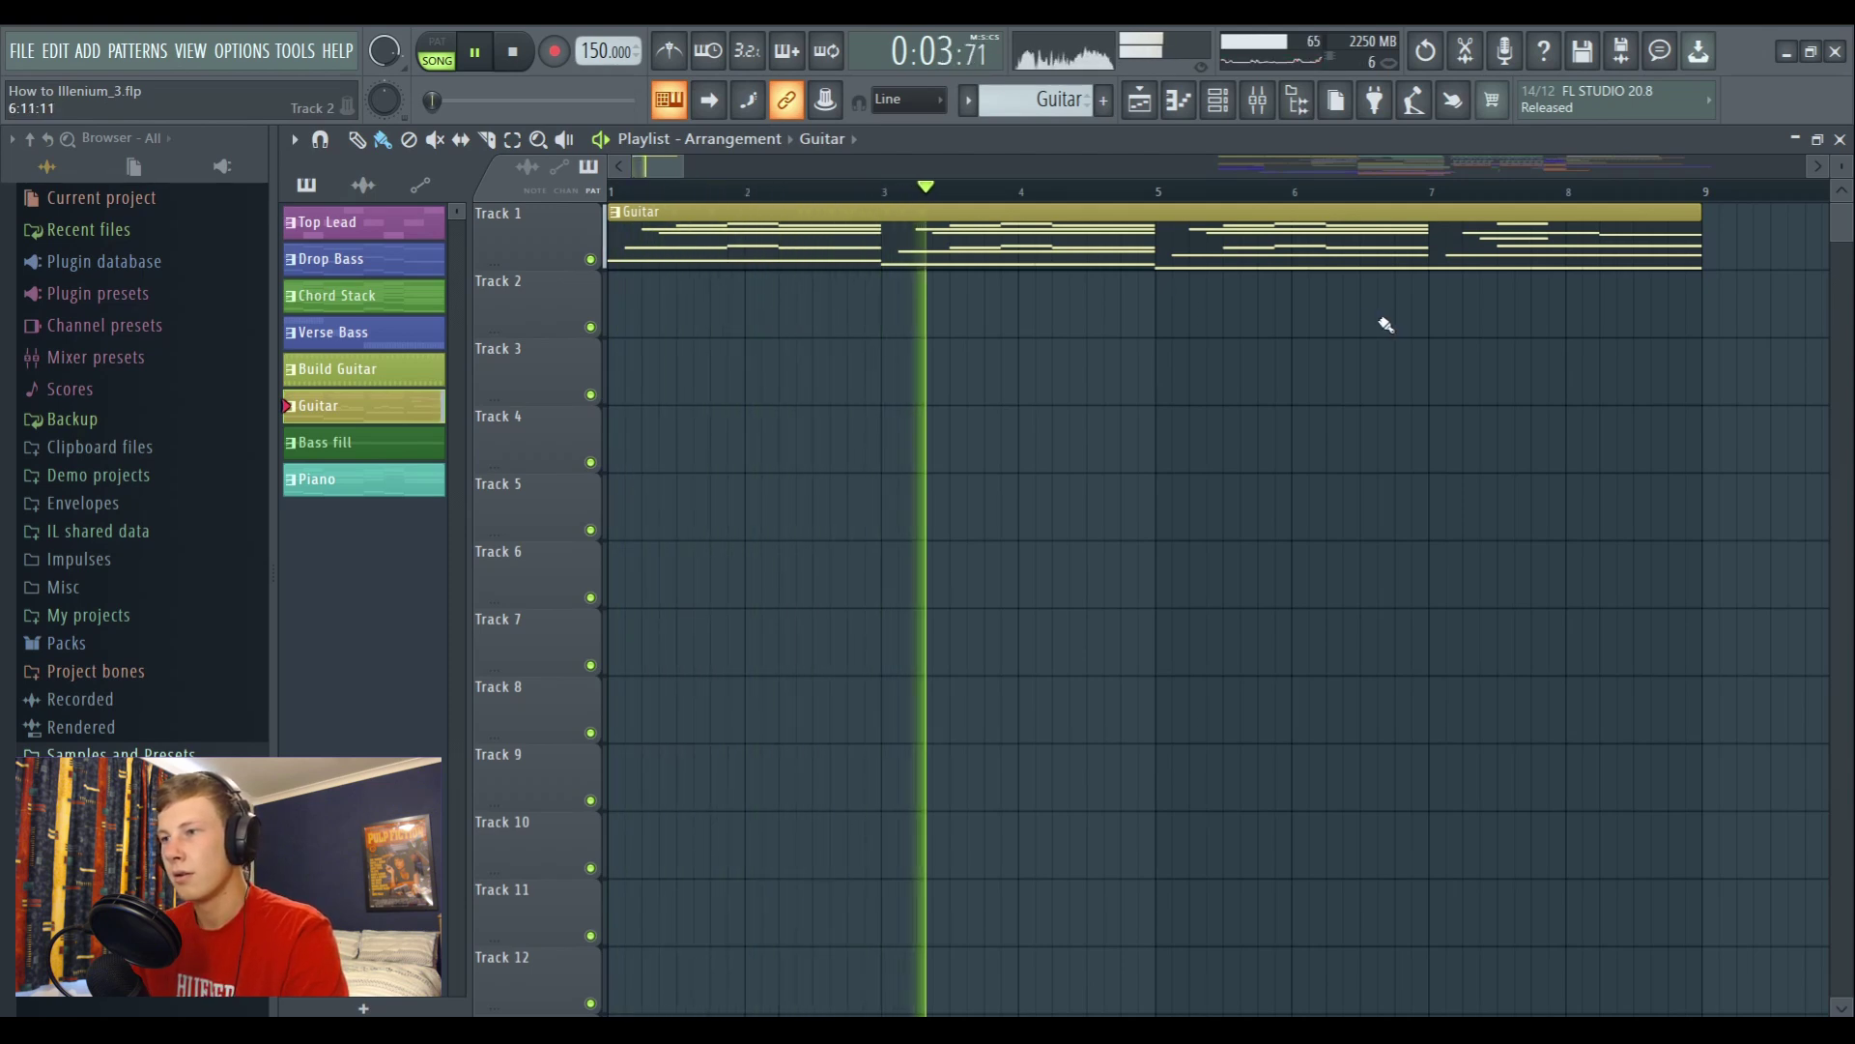
pyautogui.doubleClick(766, 207)
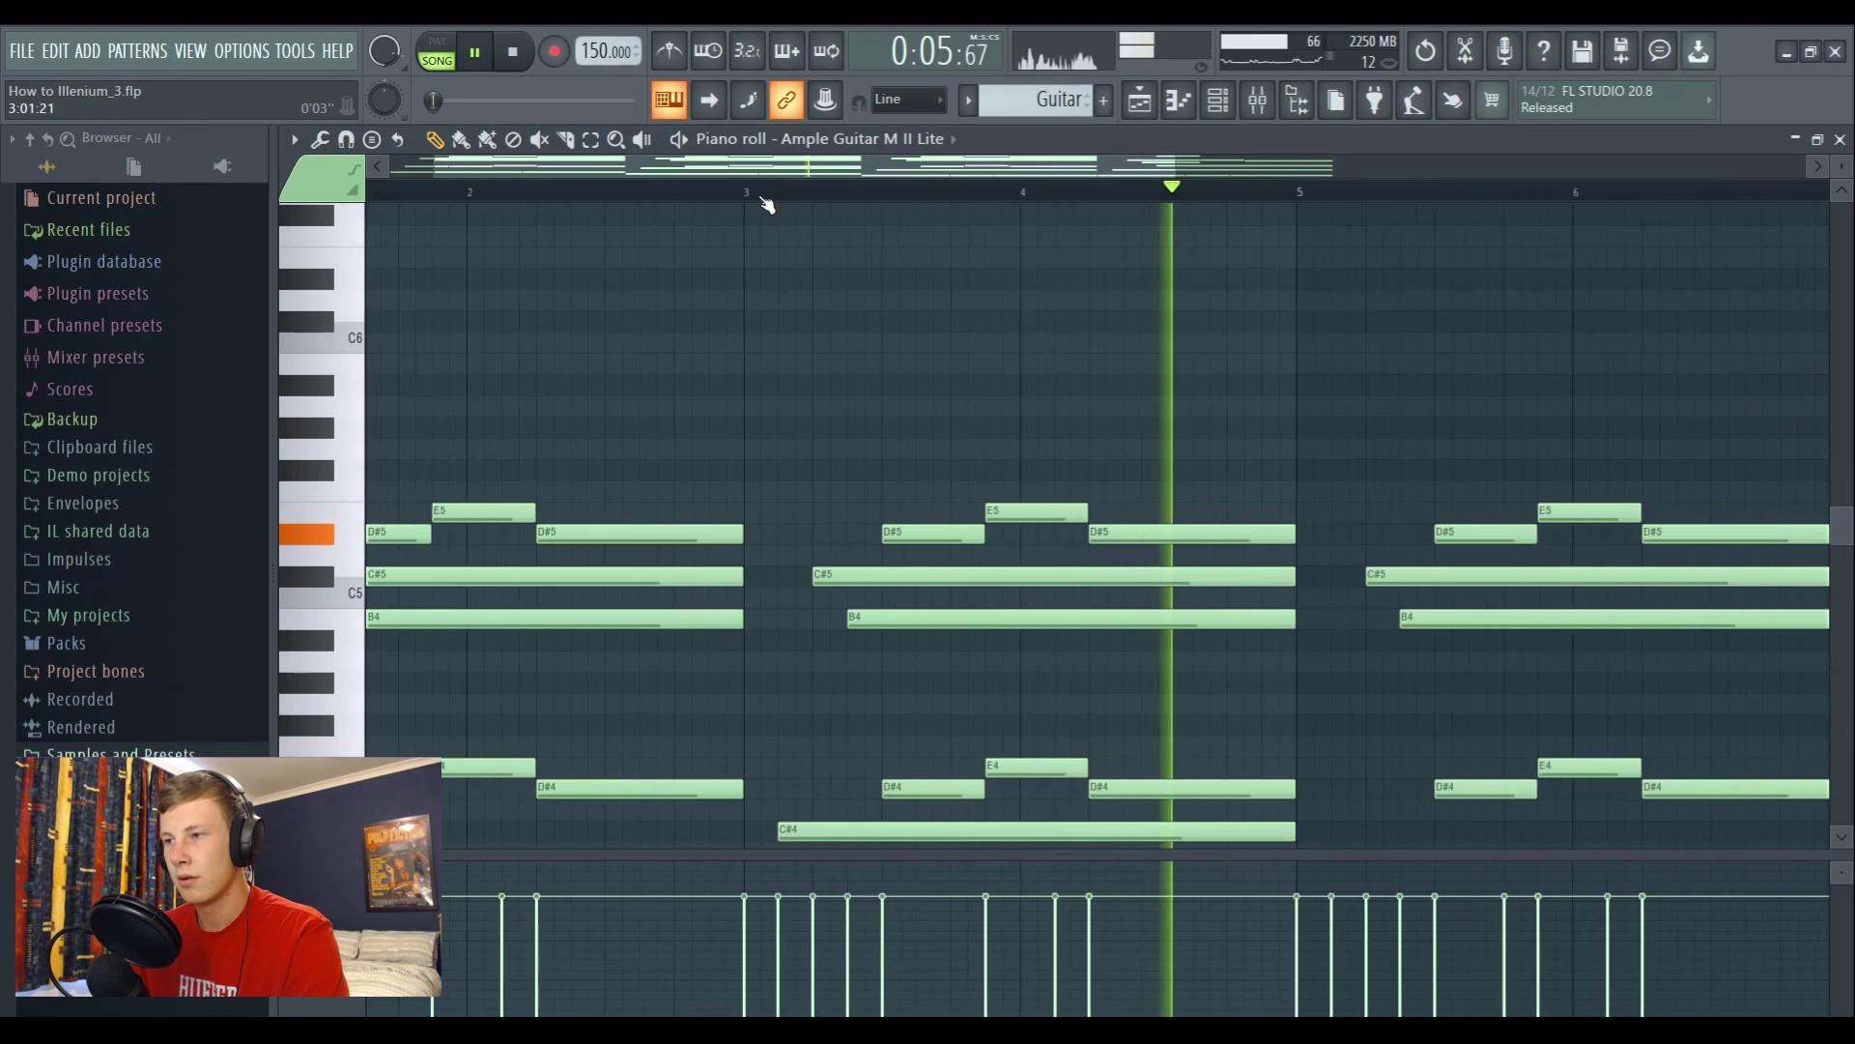
pyautogui.scroll(-3, 808, 257)
pyautogui.keyDown('ctrl'); pyautogui.scroll(-4, 815, 195); pyautogui.keyUp('ctrl')
pyautogui.scroll(-4, 851, 248)
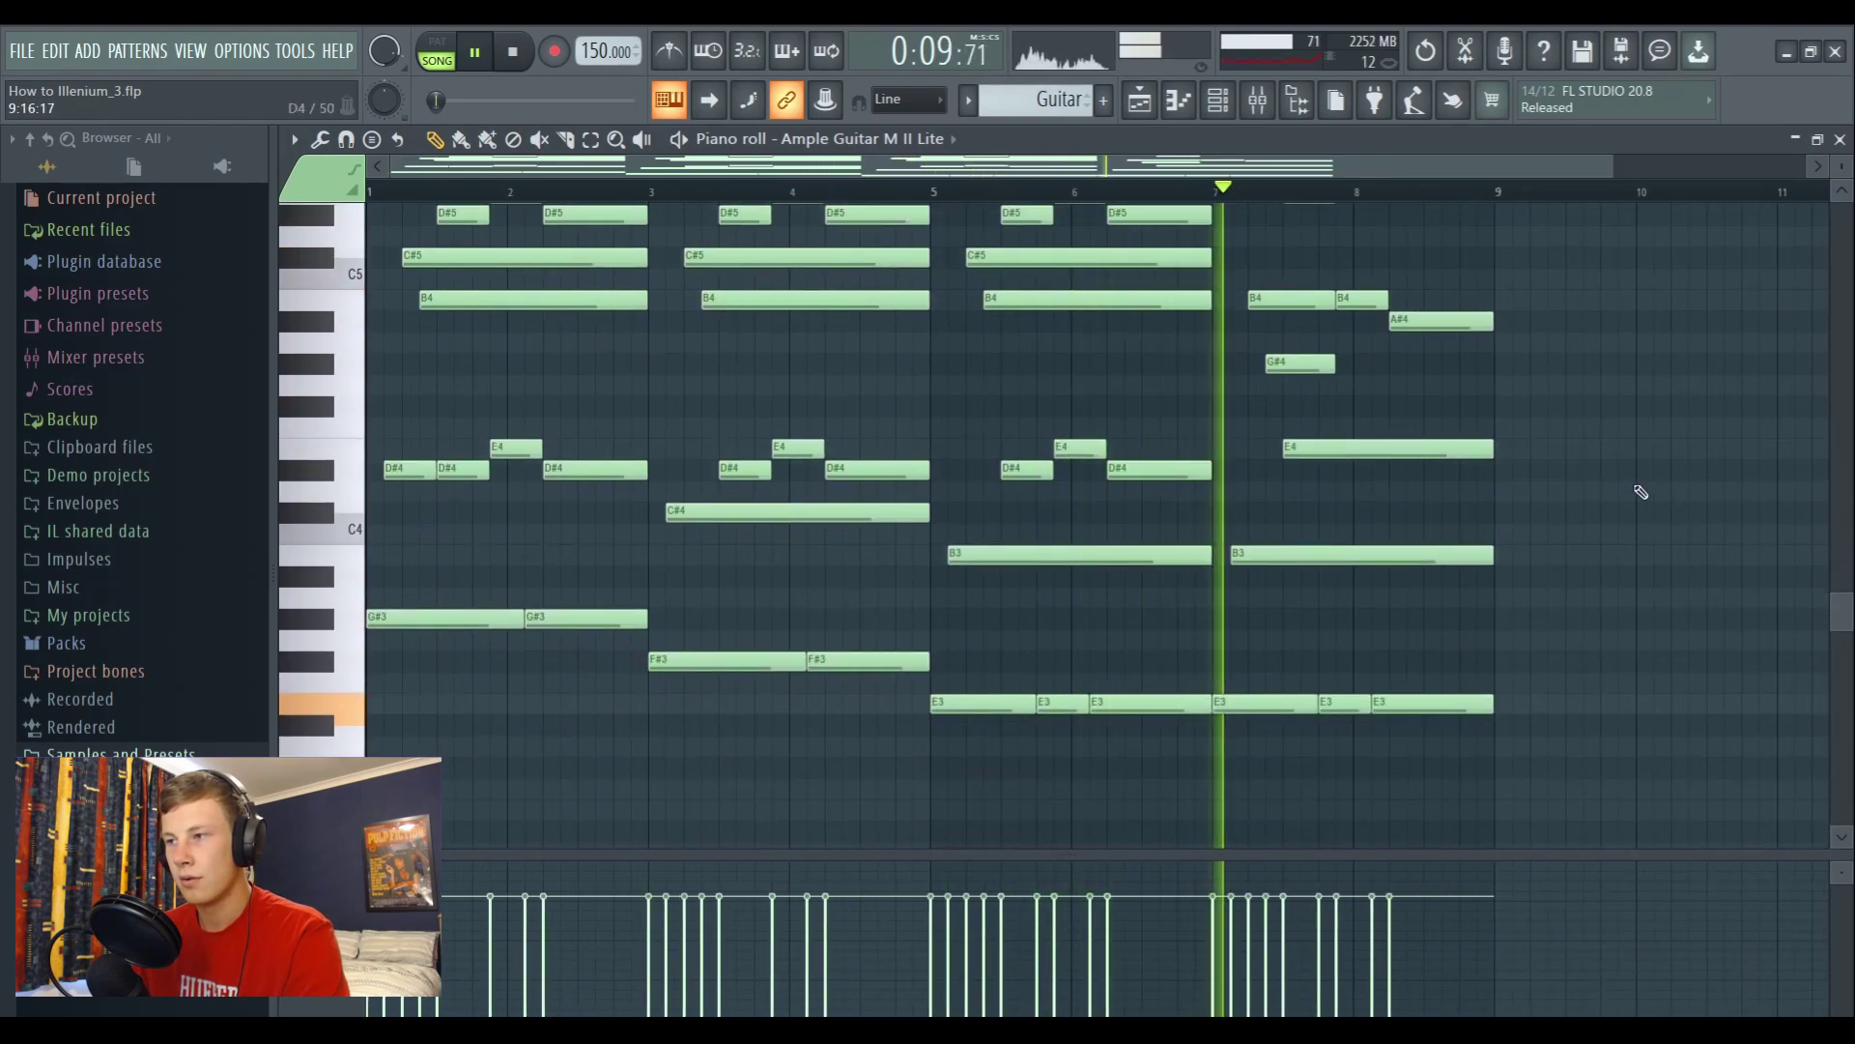
pyautogui.scroll(2, 1640, 492)
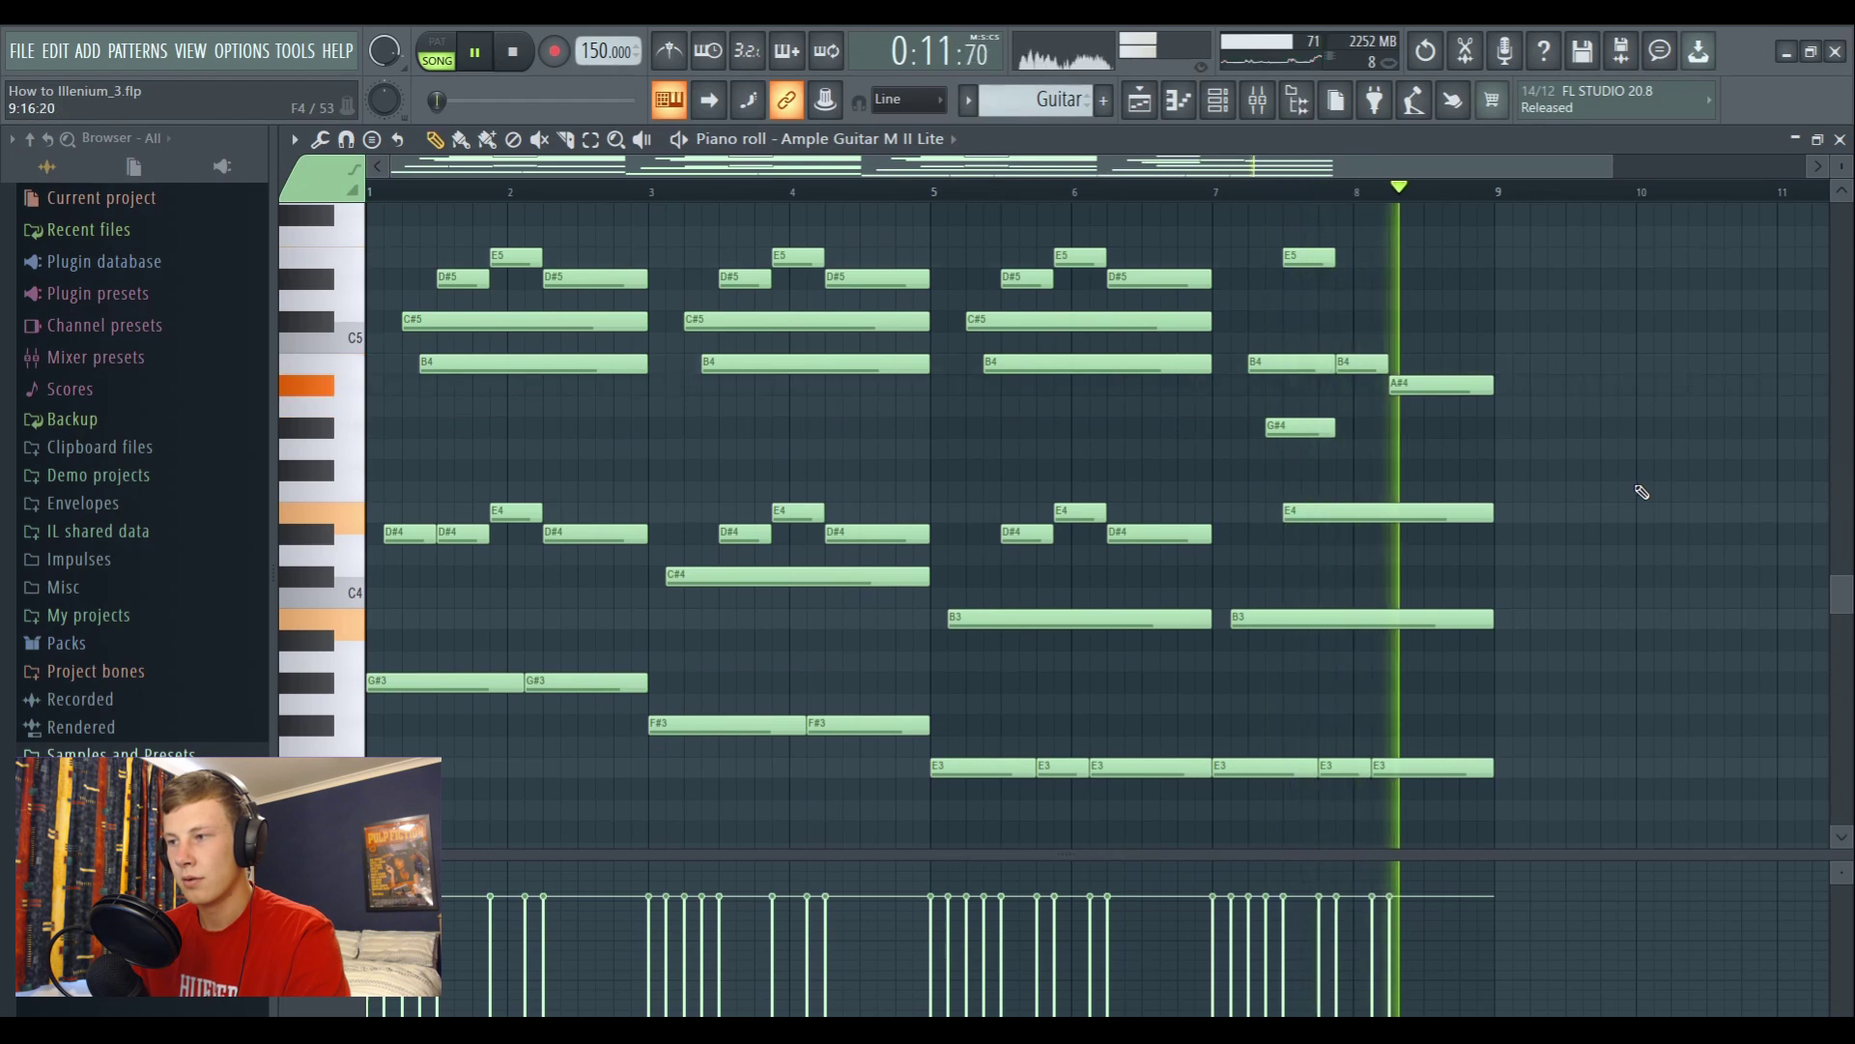
pyautogui.press('space')
# Check in the channel rack which instruments carry the Guitar pattern's notes, and return to the piano roll
pyautogui.press('F6')
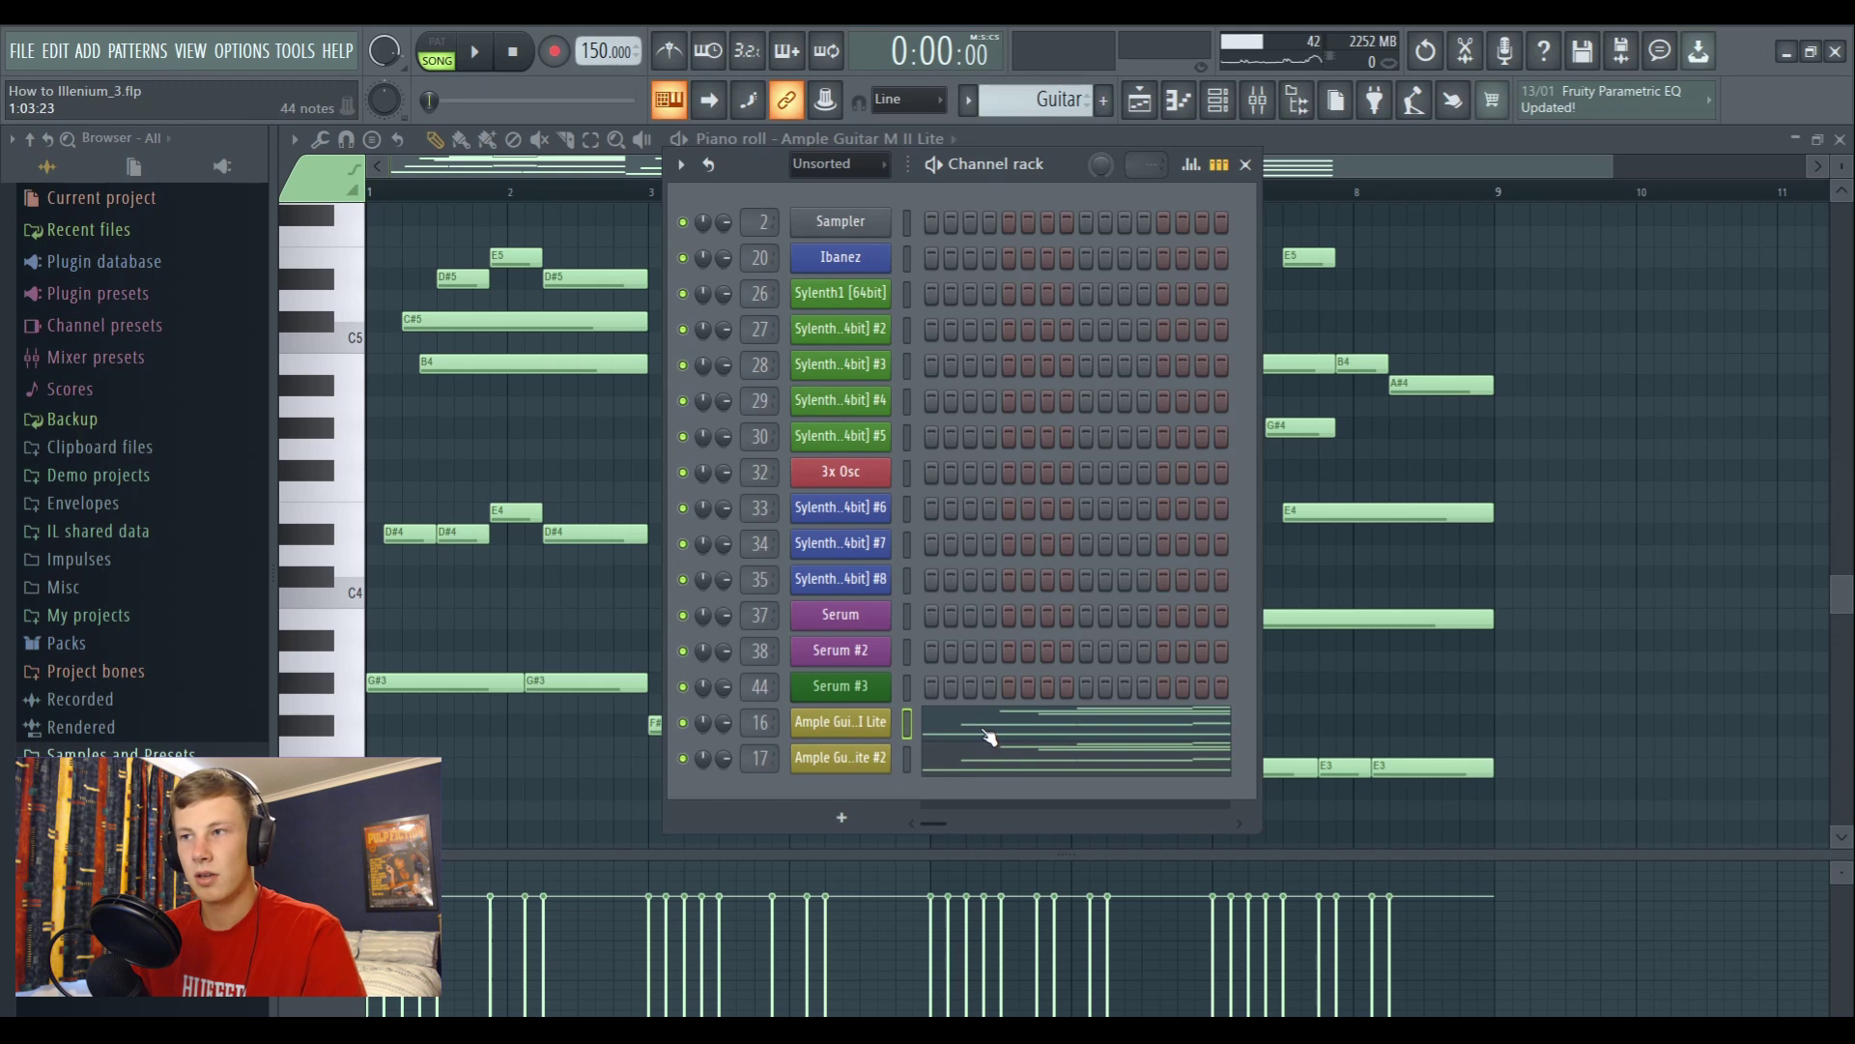
pyautogui.press('F6')
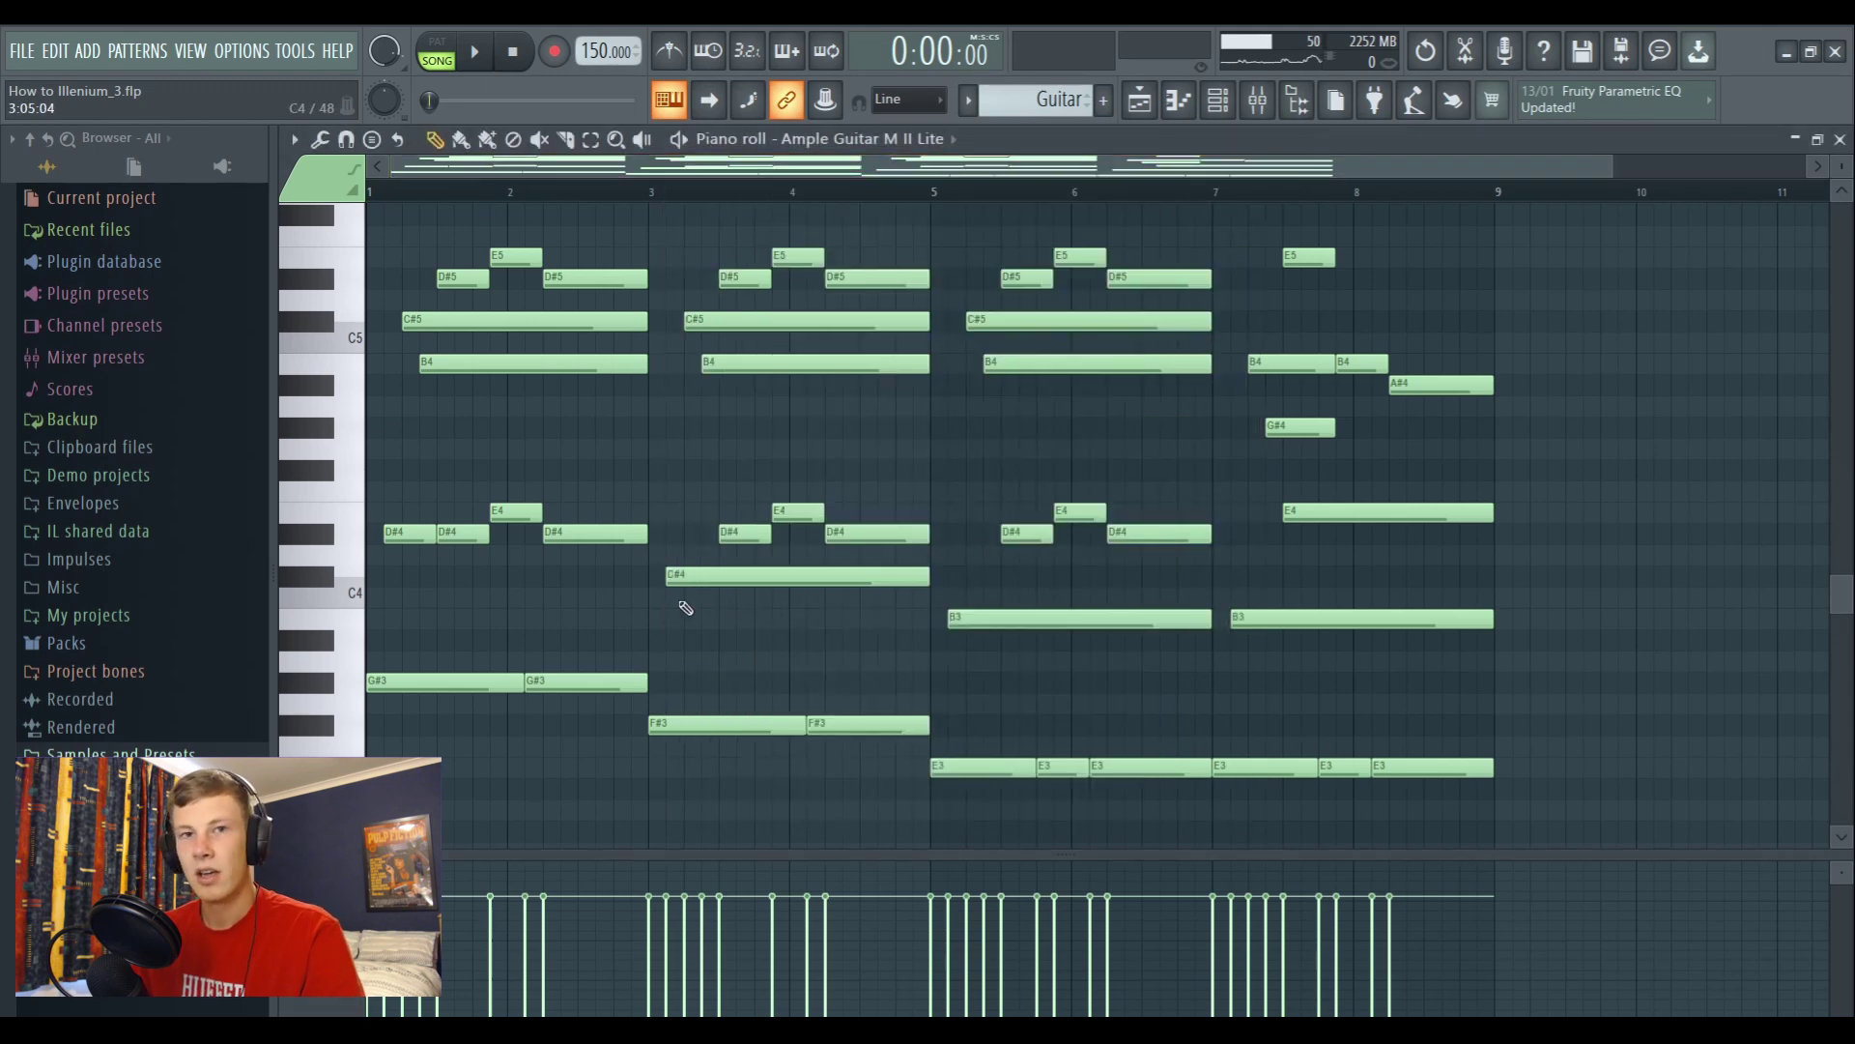
pyautogui.scroll(-3, 698, 568)
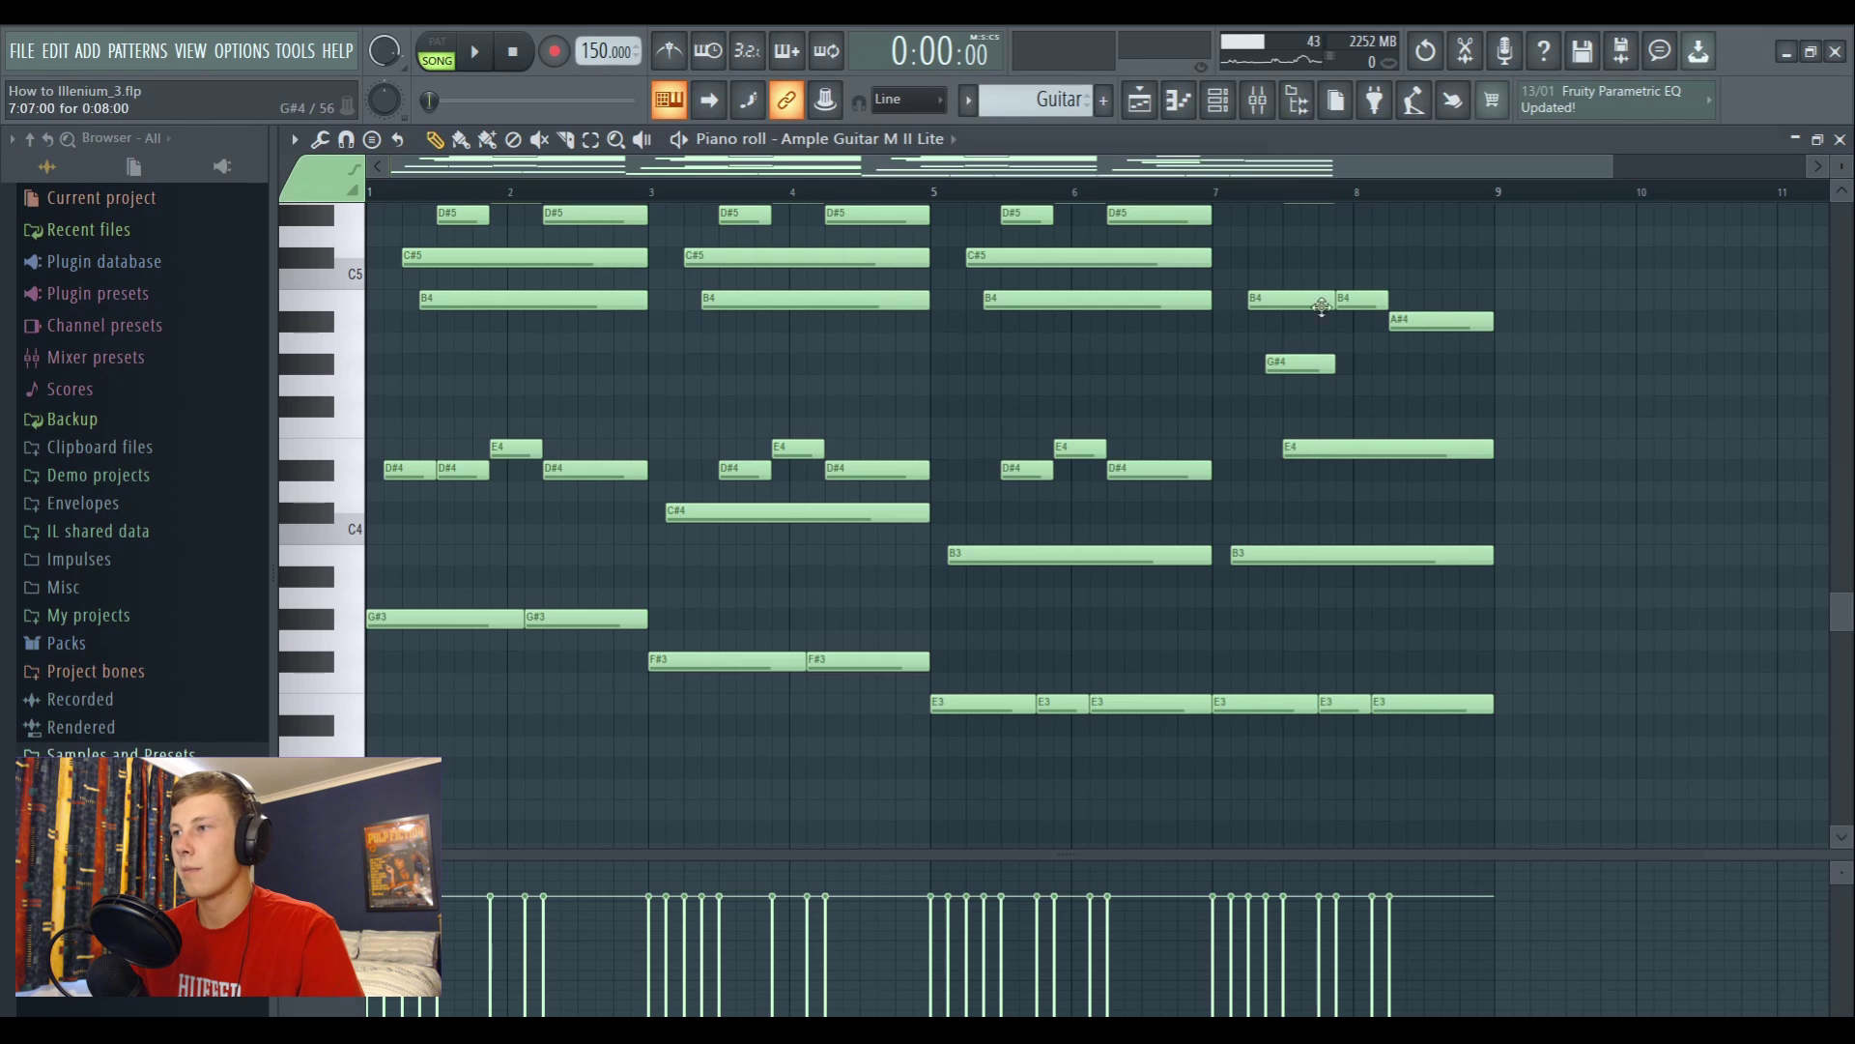
# Open the Ample Guitar M II Lite plugin, audition several notes on its keyboard and close it
pyautogui.click(819, 138)
pyautogui.moveTo(916, 195); pyautogui.dragTo(881, 182)
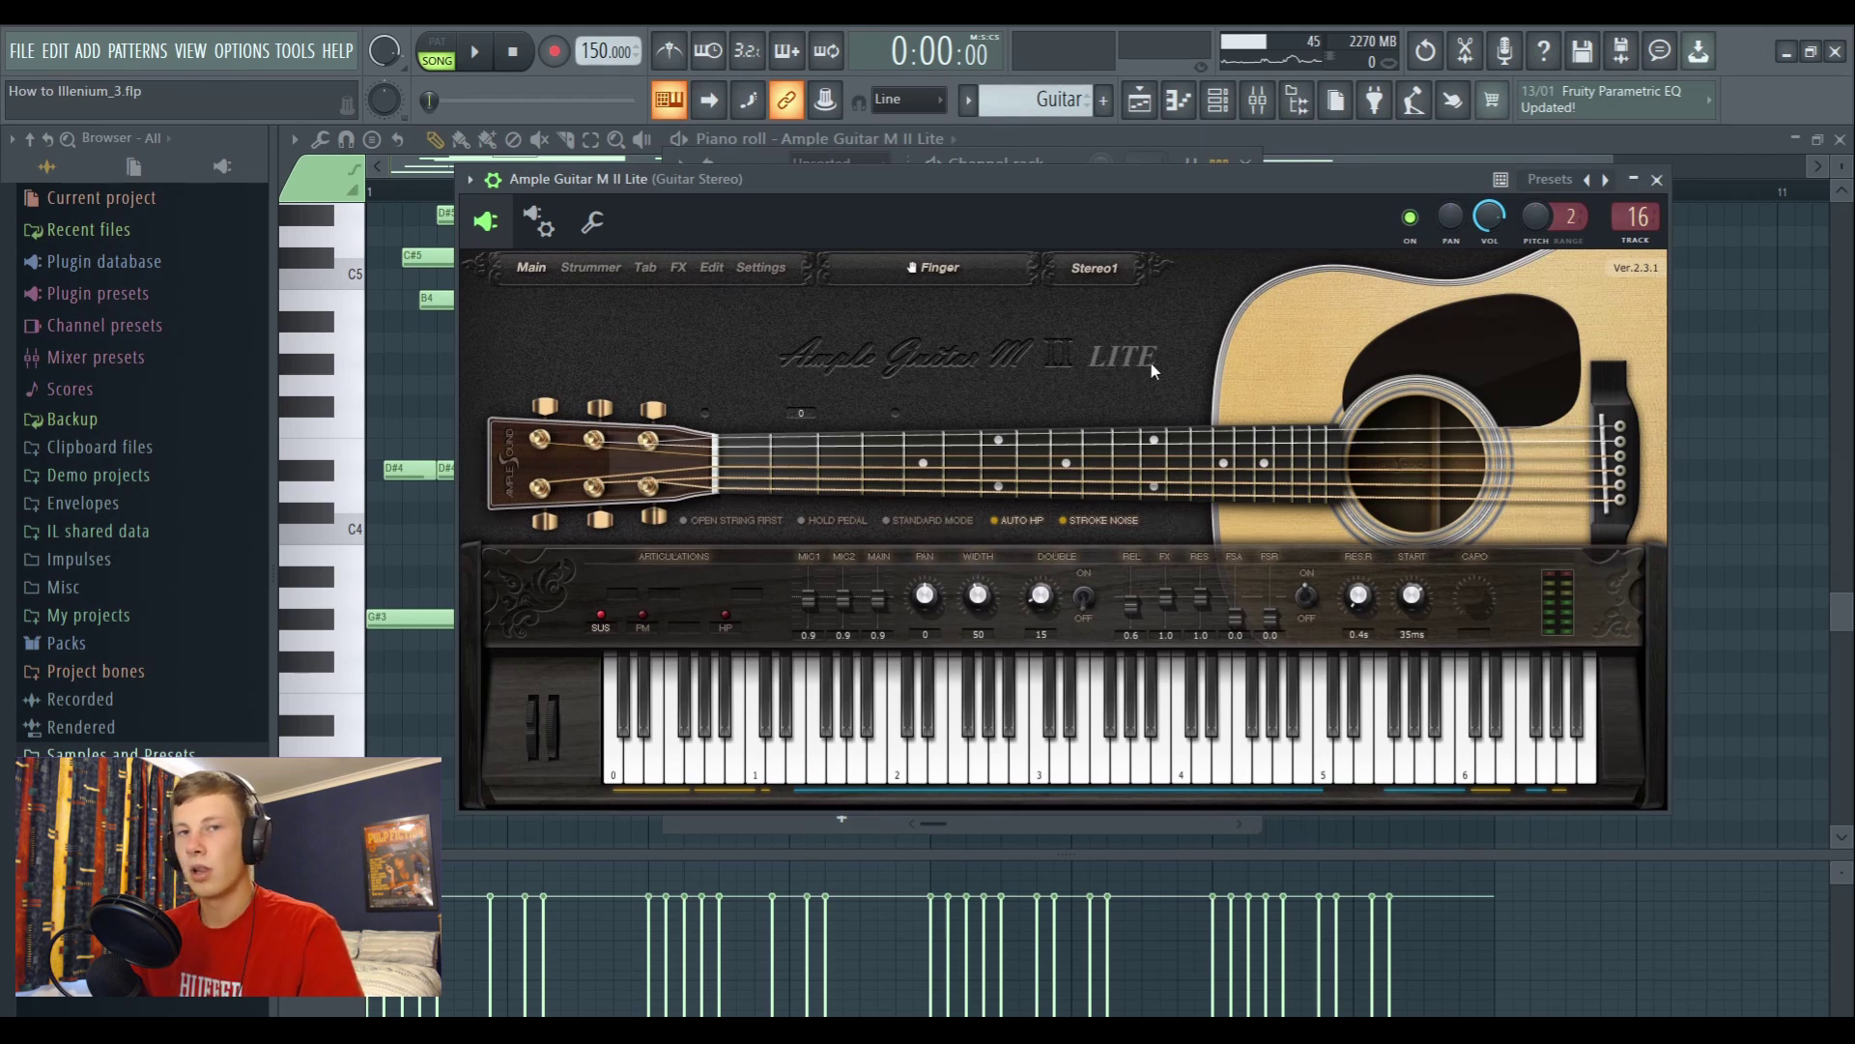
pyautogui.click(879, 753)
pyautogui.click(841, 754)
pyautogui.click(818, 754)
pyautogui.click(904, 761)
pyautogui.click(981, 759)
pyautogui.click(1099, 759)
pyautogui.click(1010, 763)
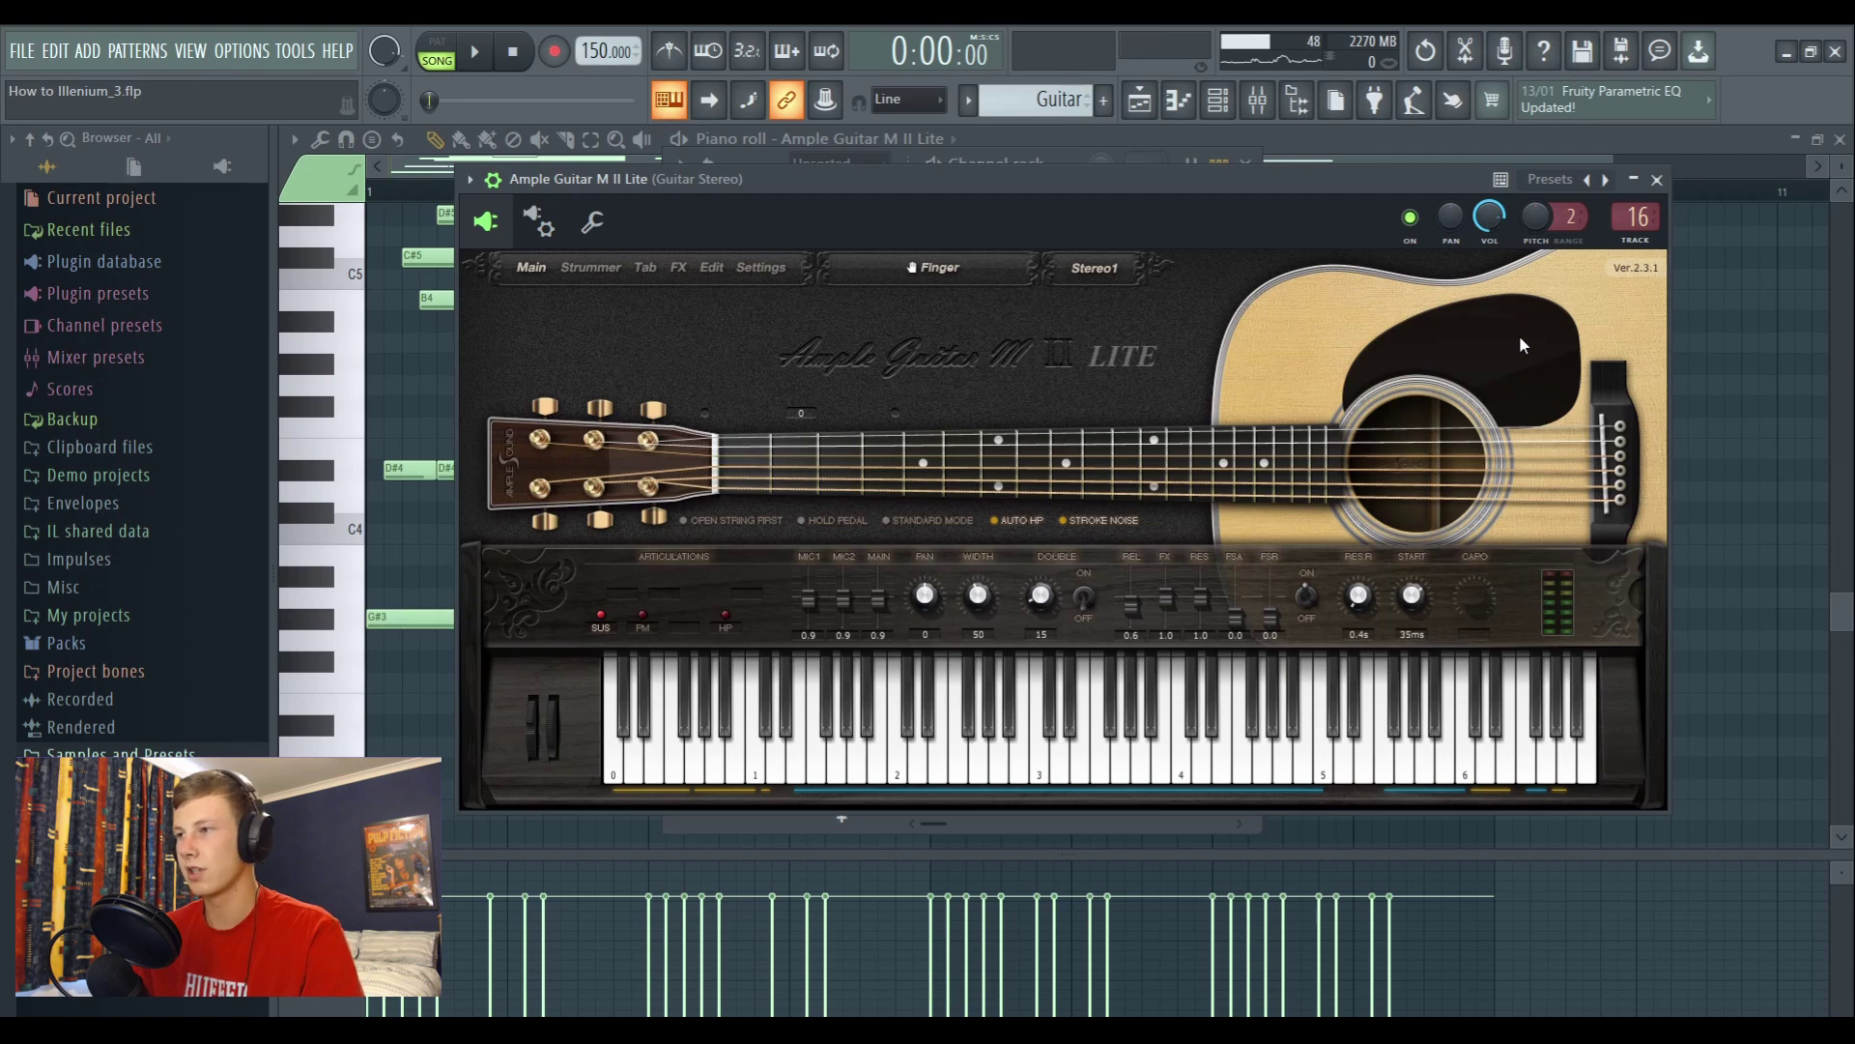
pyautogui.click(1278, 138)
# Solo the Guitar Stereo mixer track, listen to it and inspect its Fruity Stereo Enhancer settings
pyautogui.scroll(2, 715, 326)
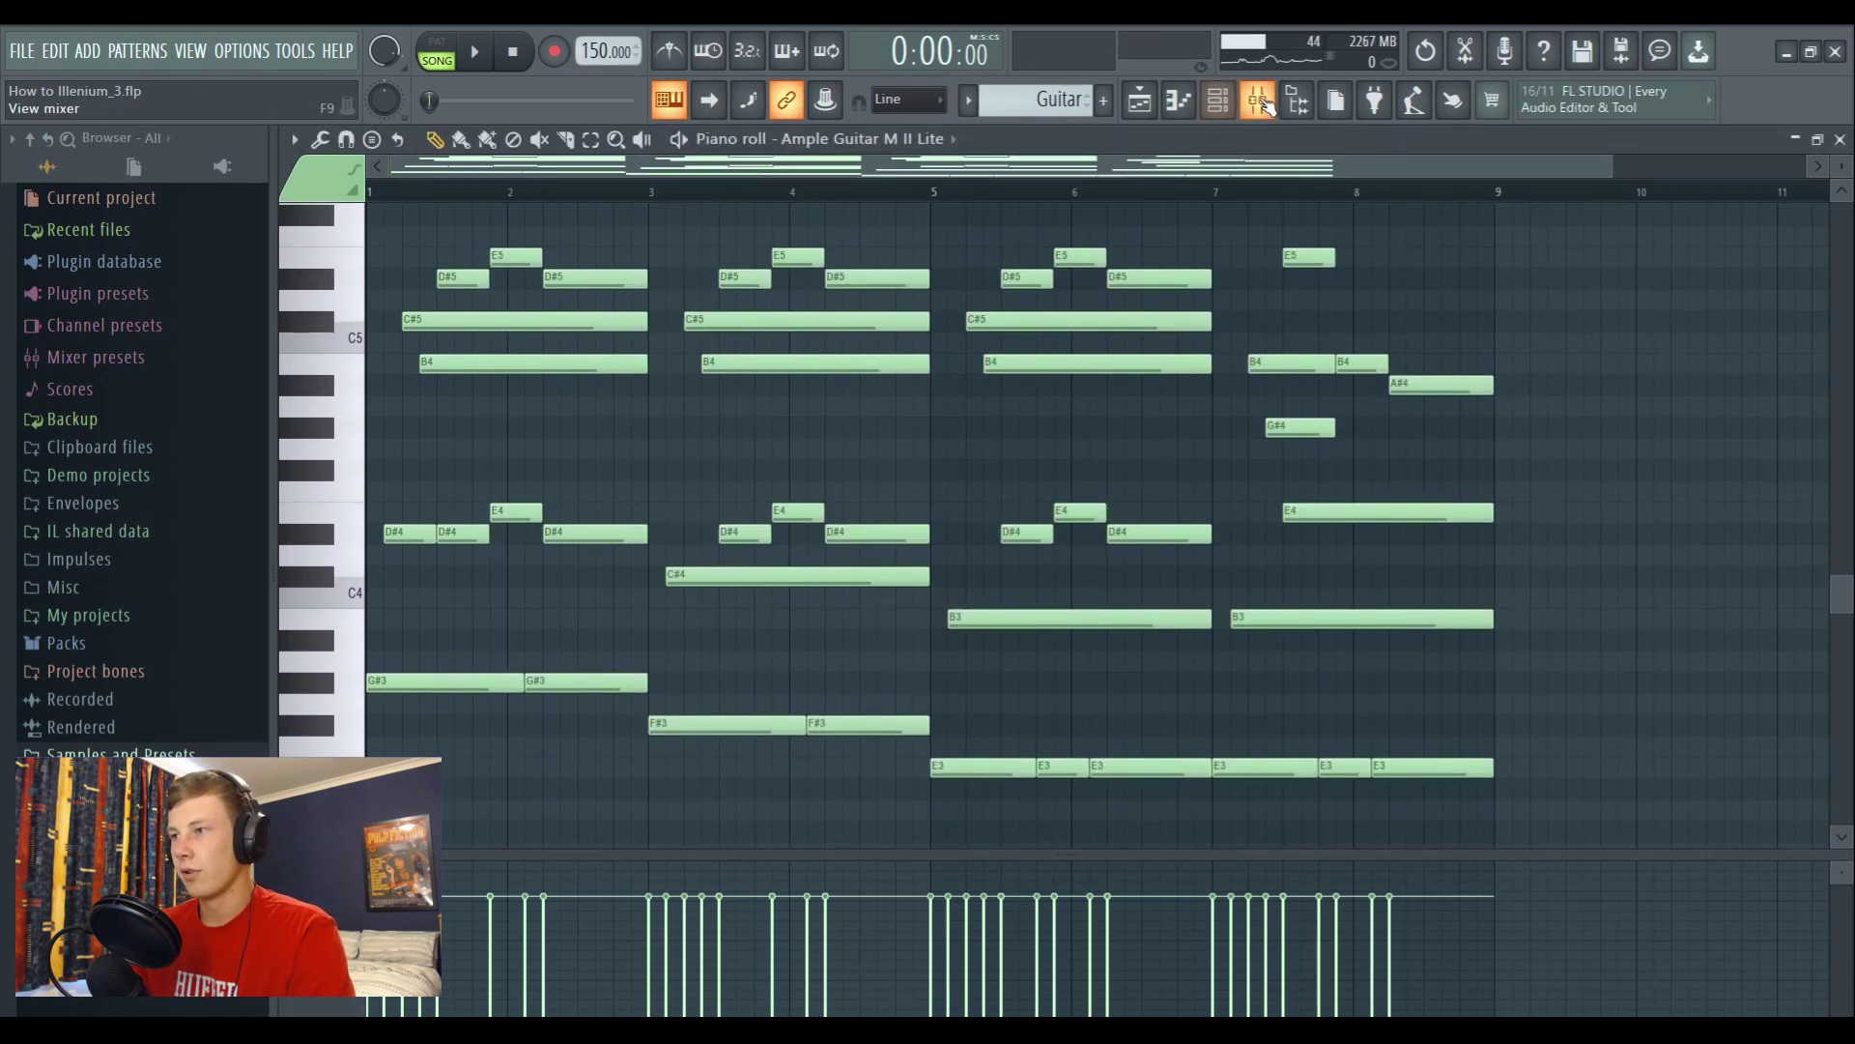
pyautogui.click(1218, 100)
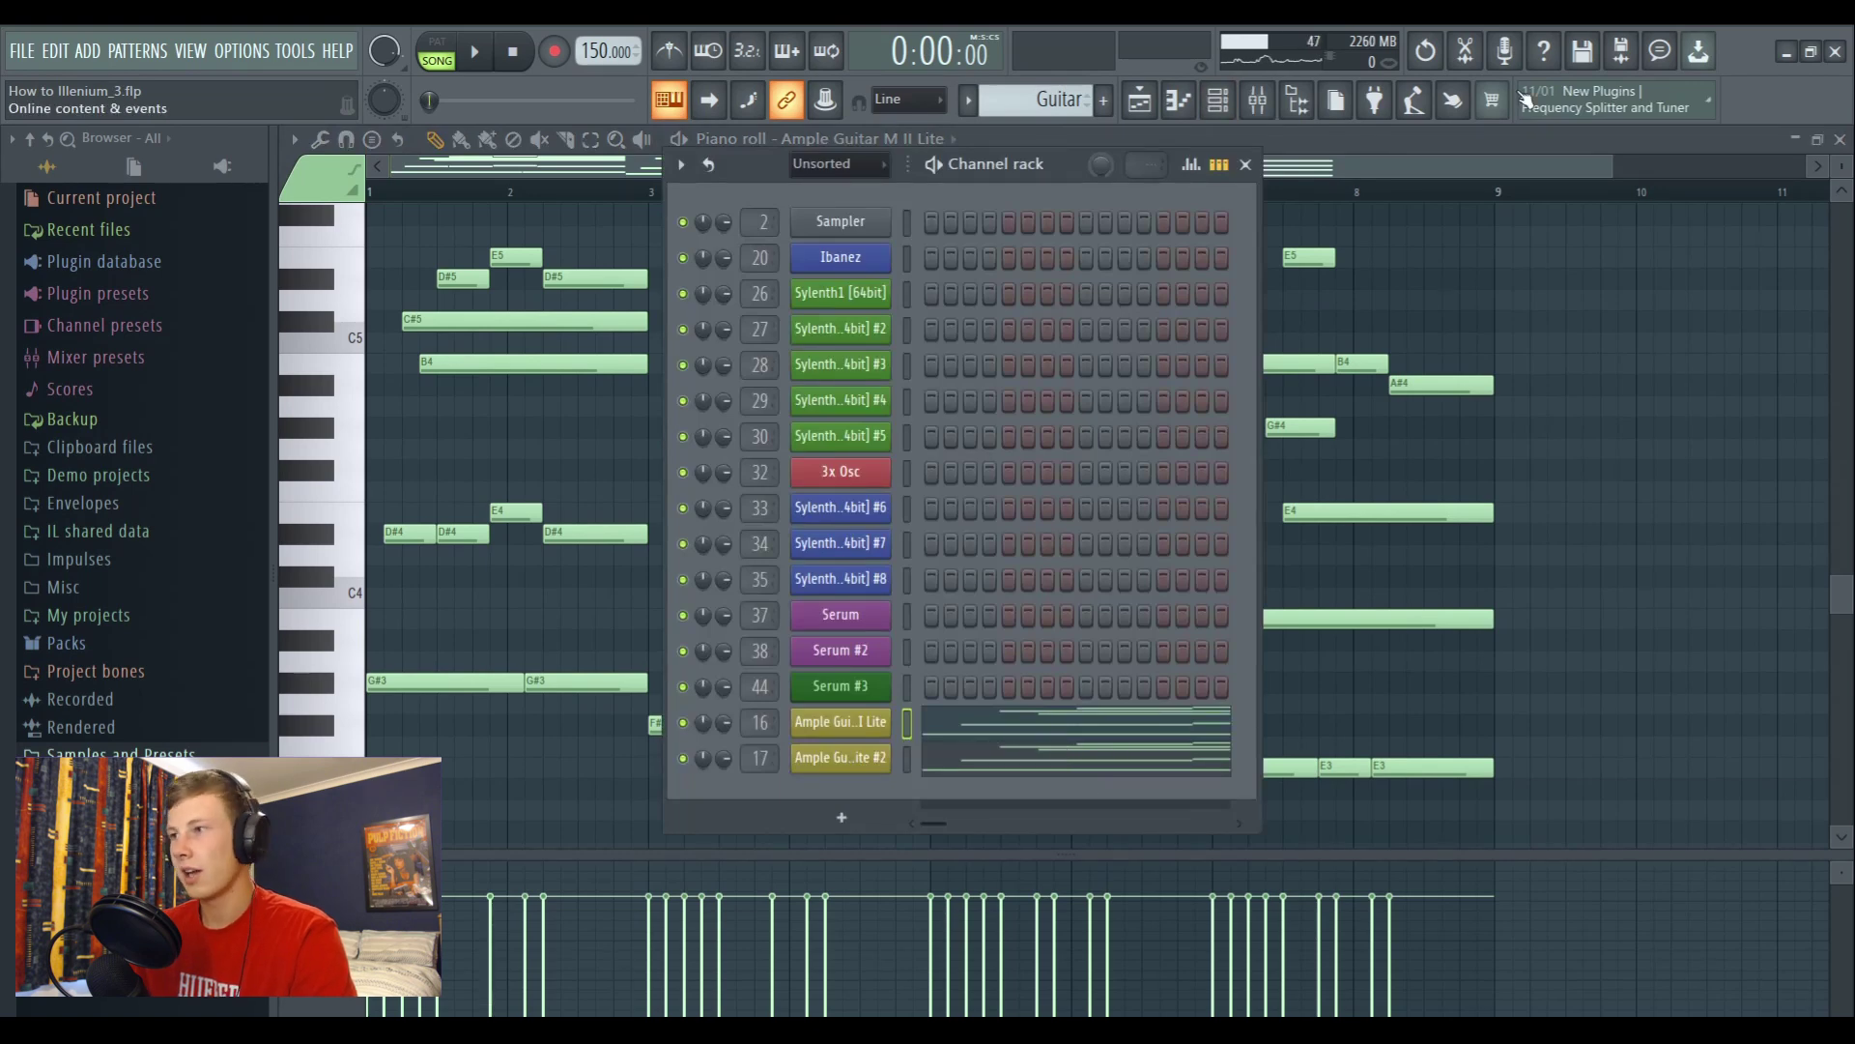
pyautogui.click(1257, 99)
pyautogui.rightClick(776, 510)
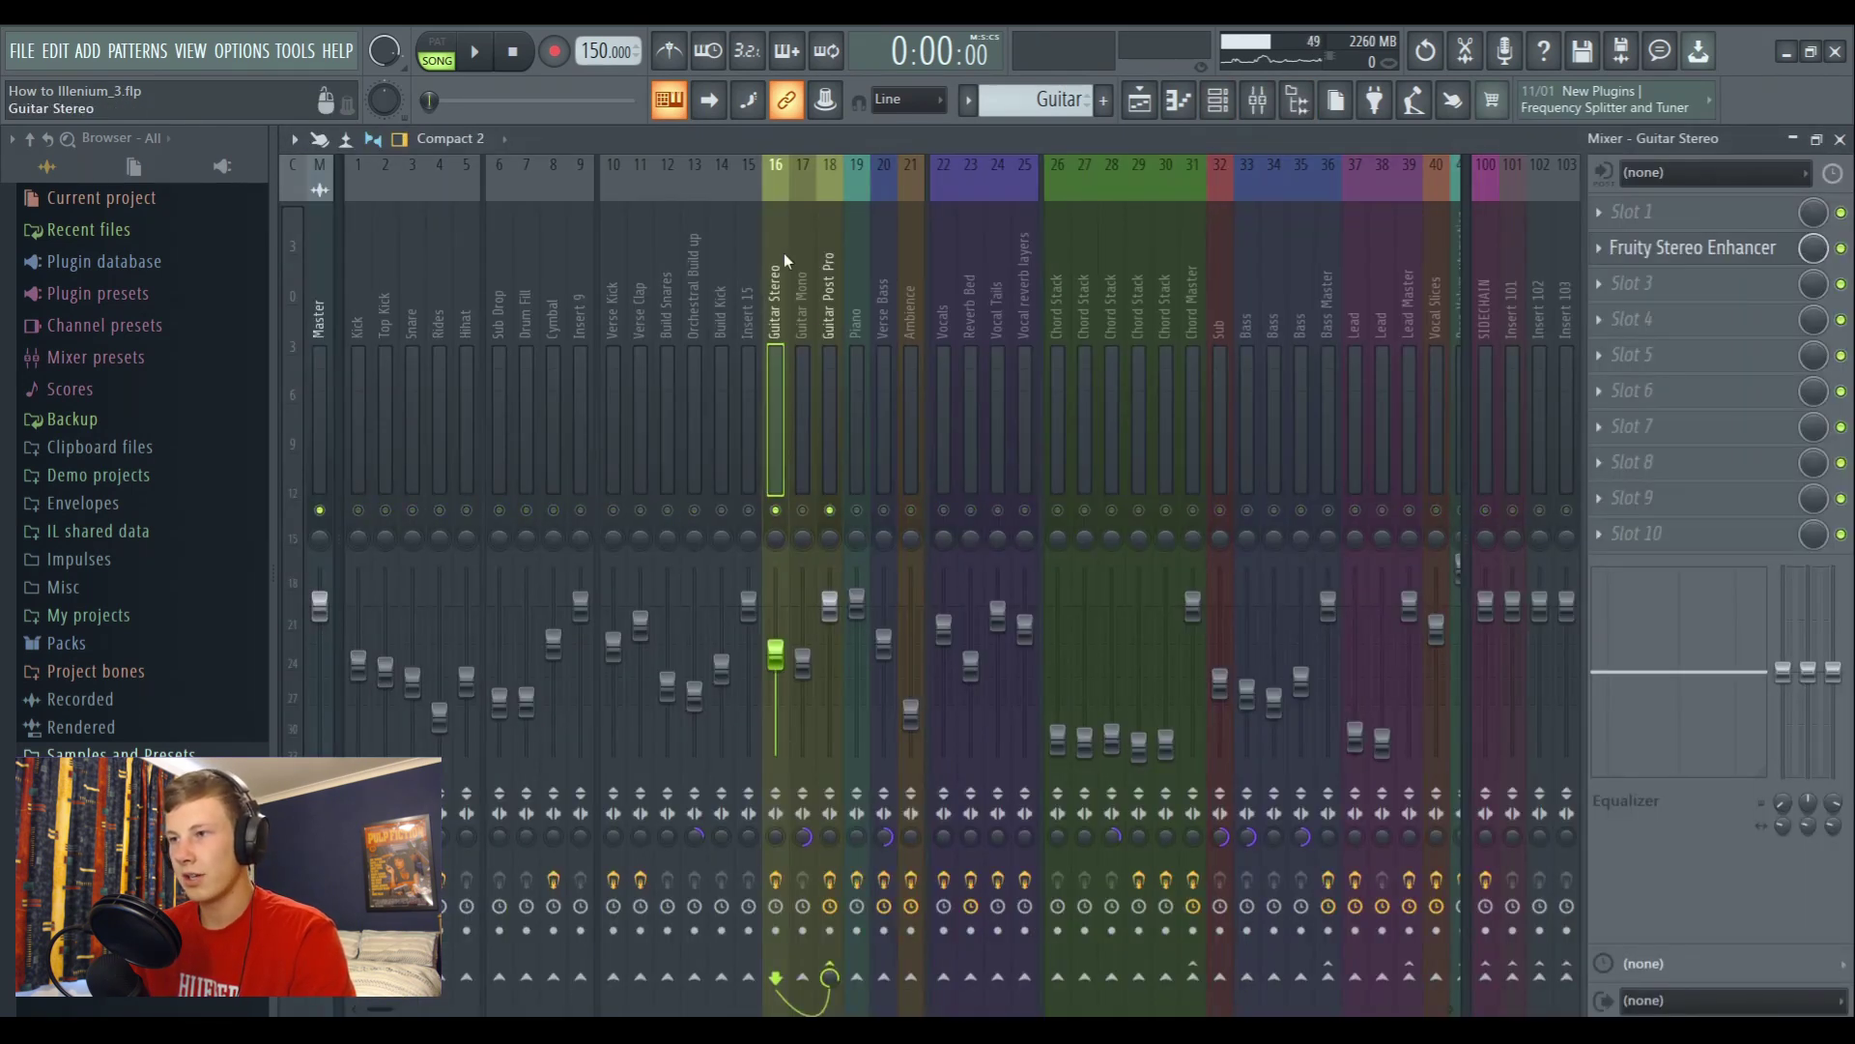
pyautogui.press('space')
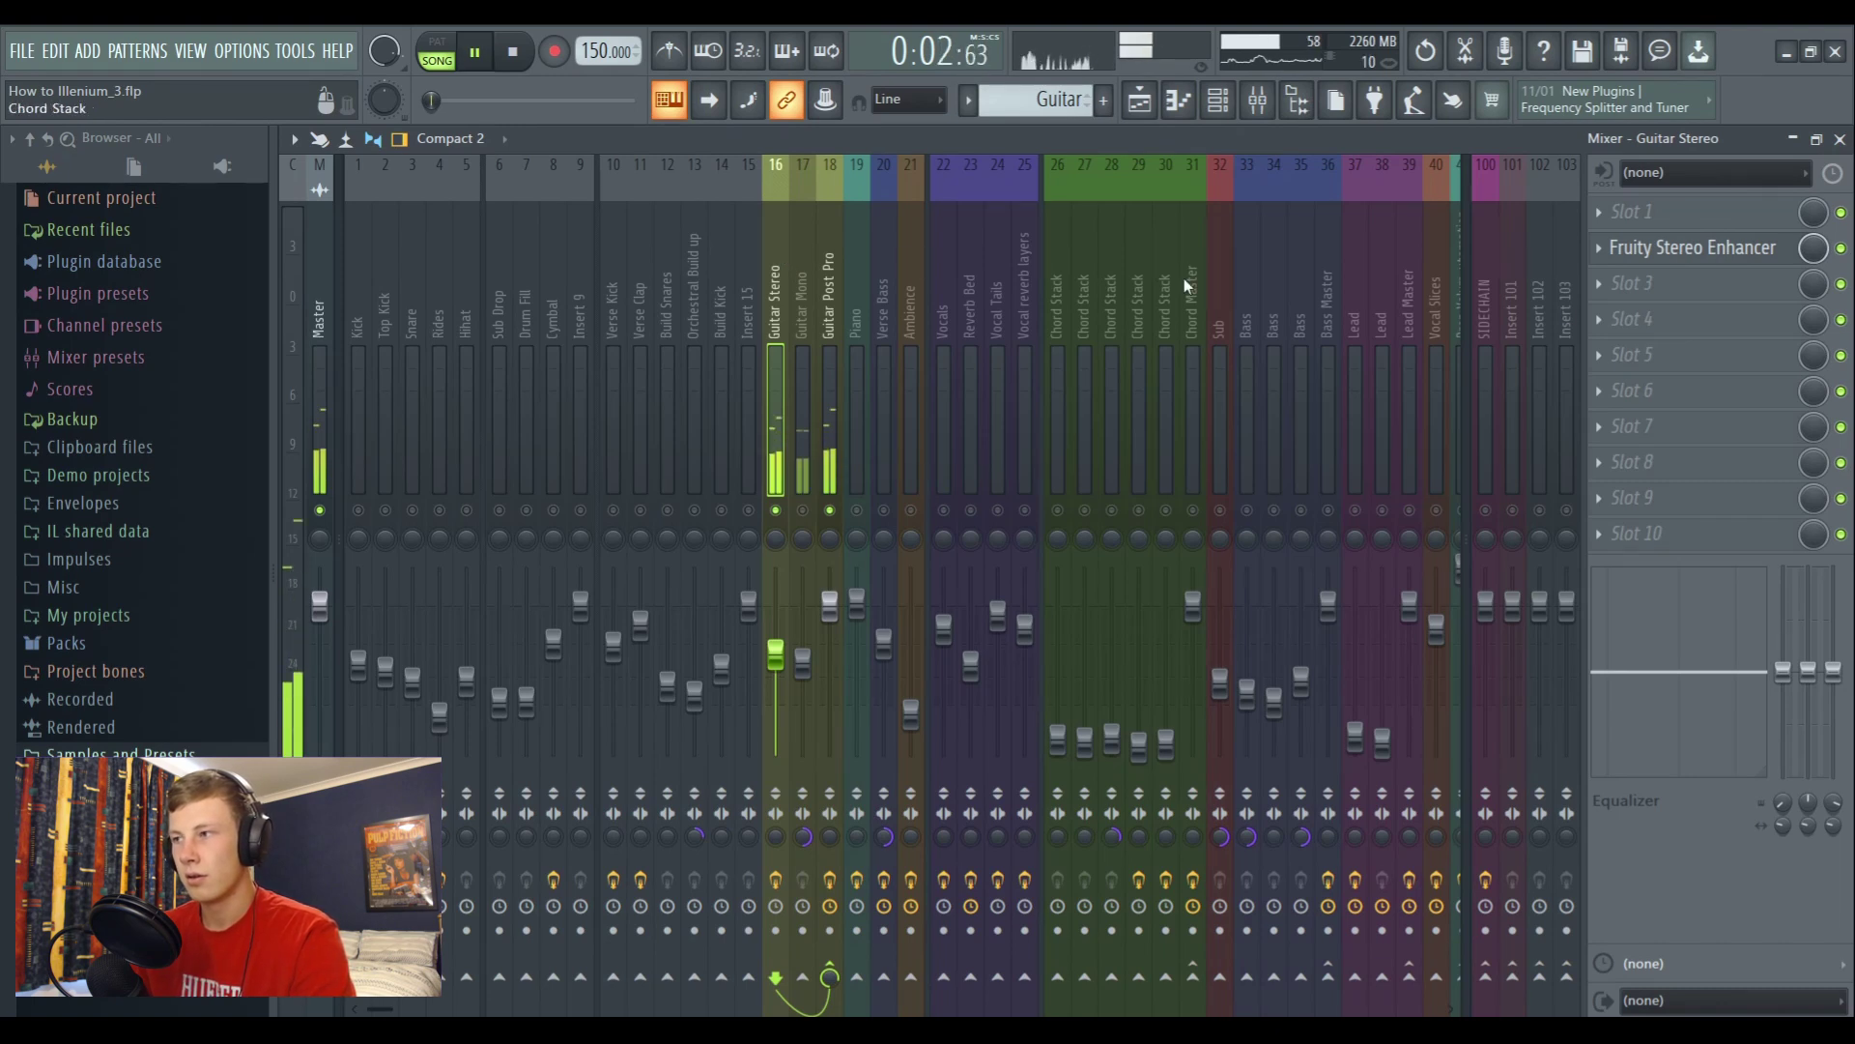
pyautogui.press('space')
pyautogui.click(1660, 247)
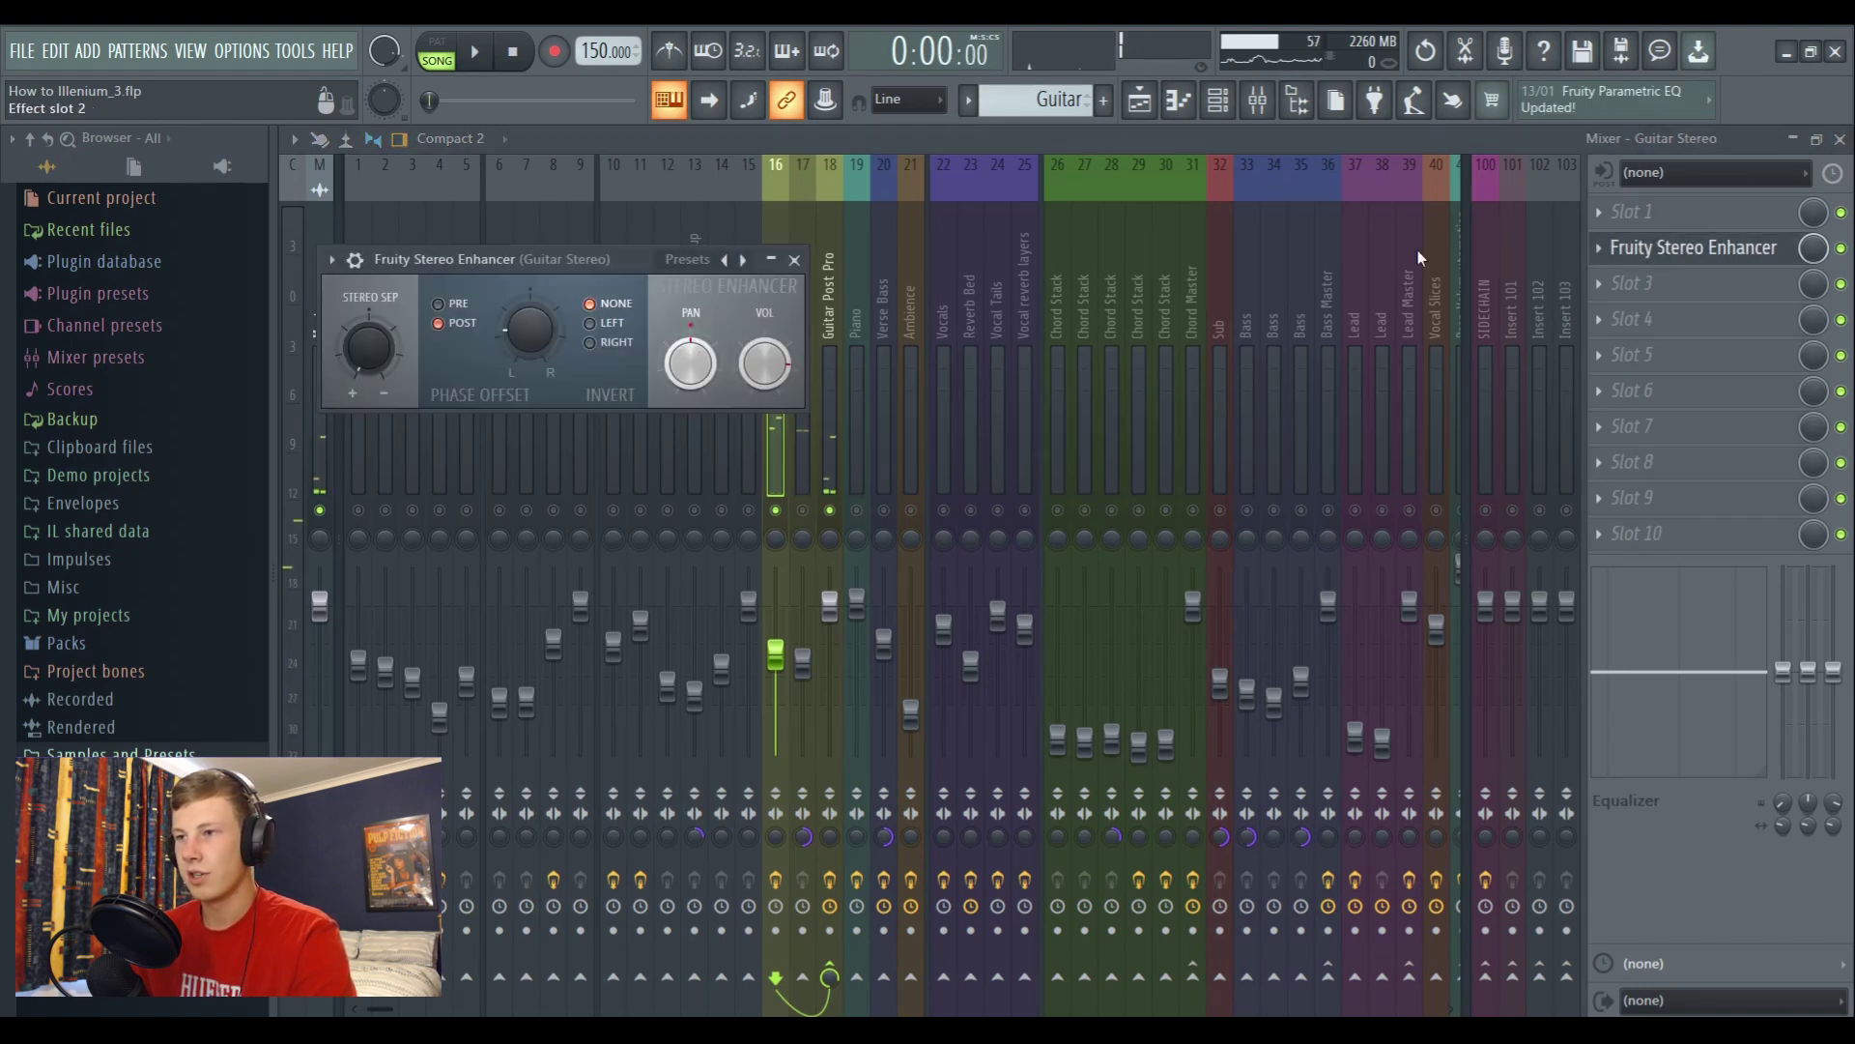
pyautogui.click(802, 259)
# Select the Guitar Mono mixer track and listen to its signal during playback
pyautogui.click(812, 310)
pyautogui.press('space')
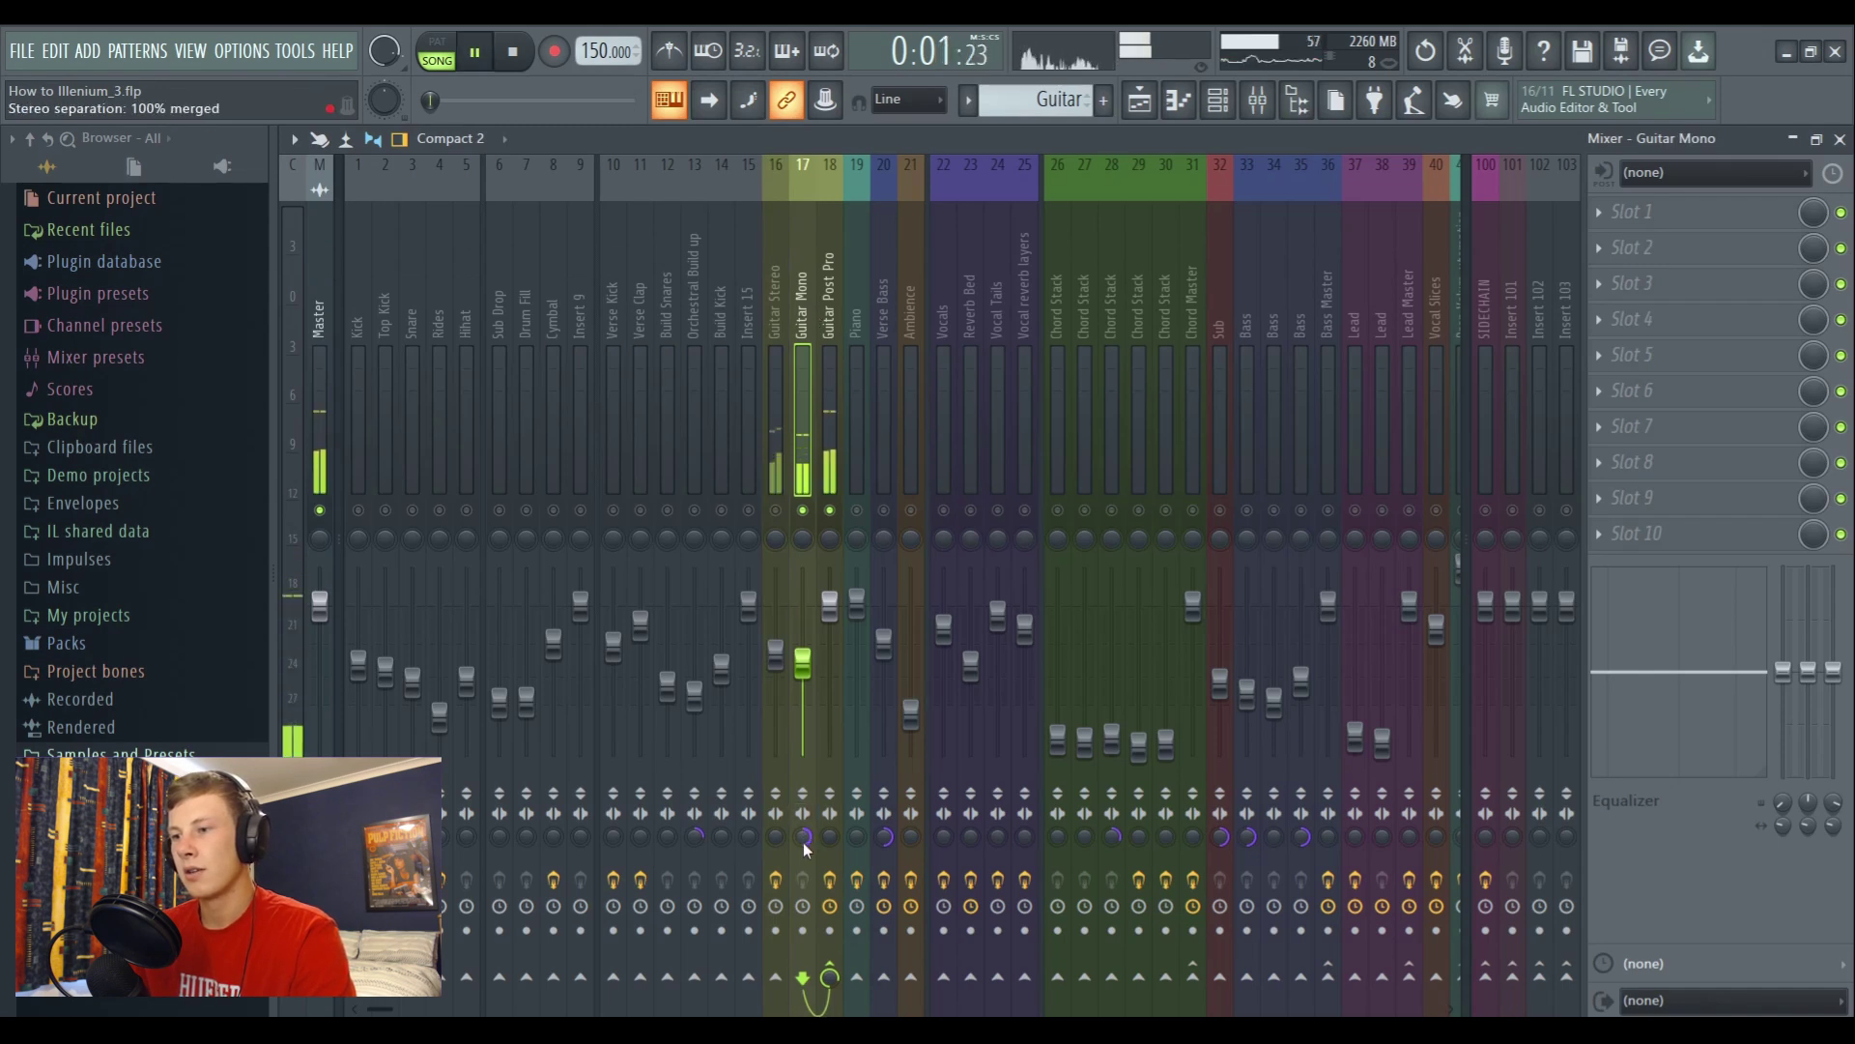
pyautogui.press('space')
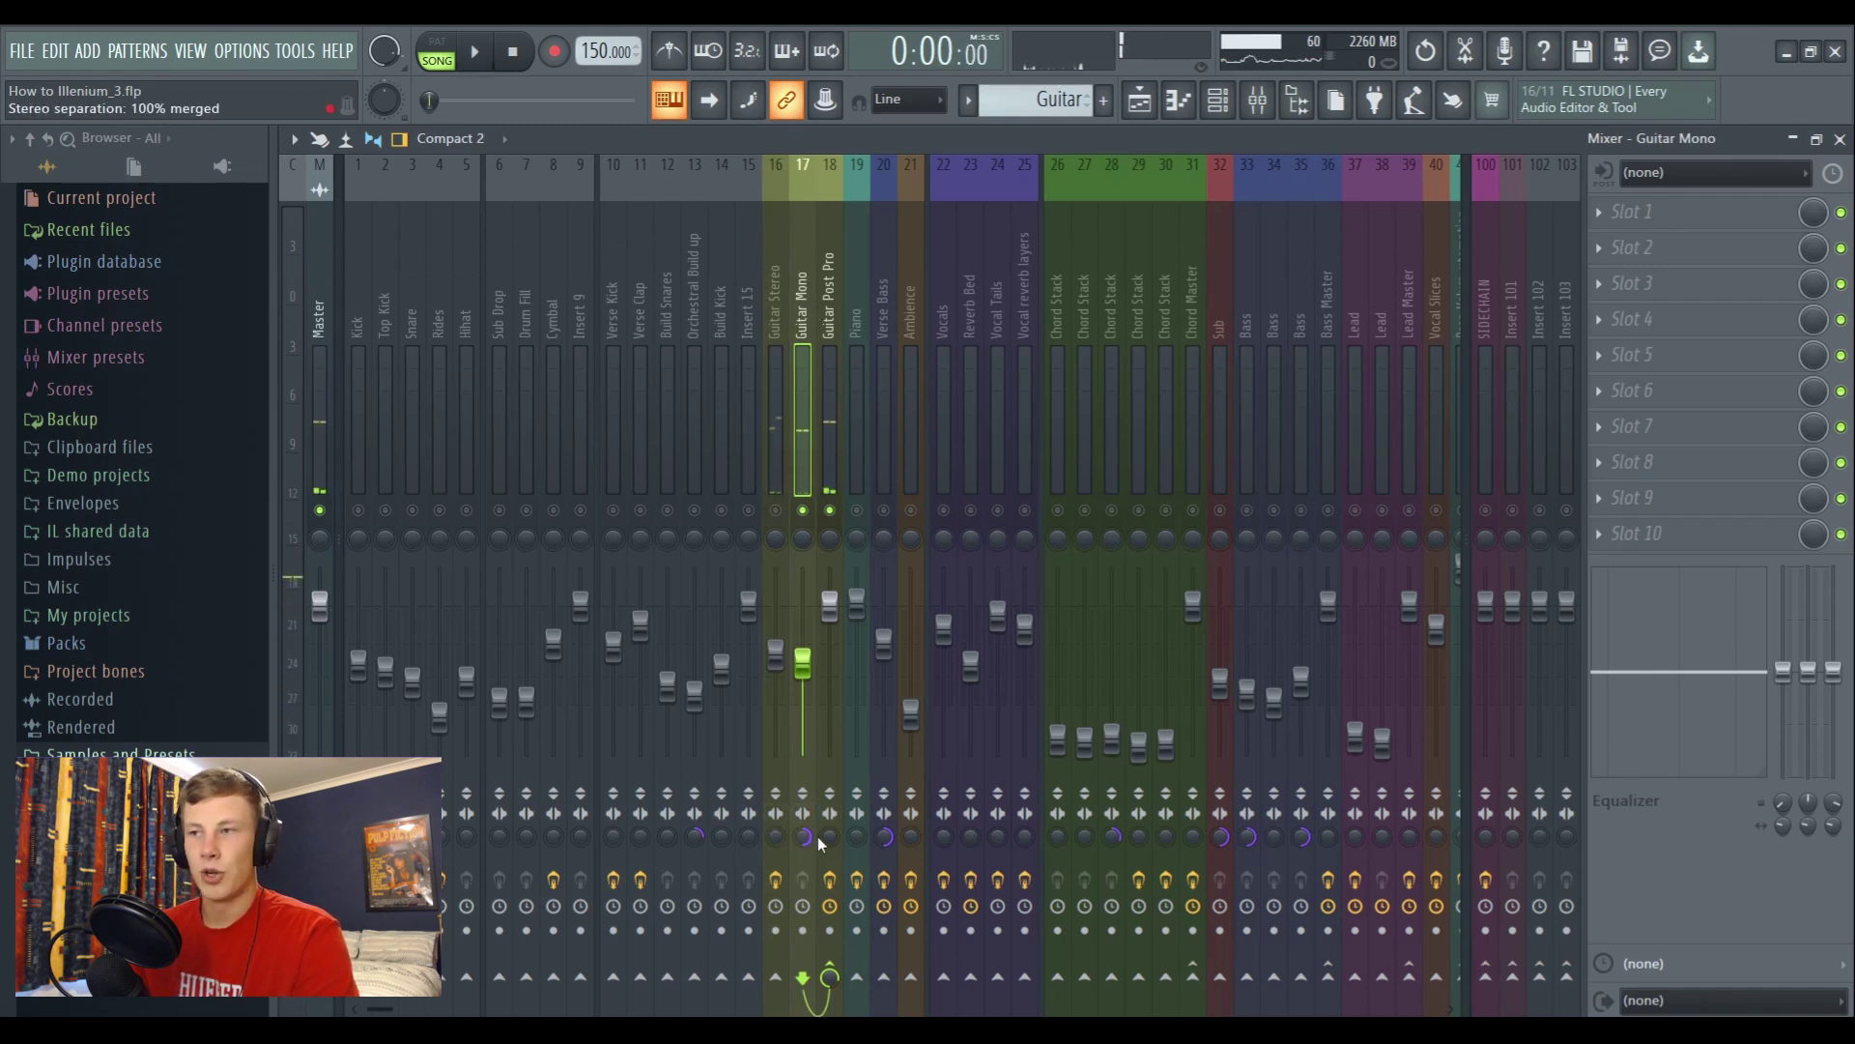
# Compare the Guitar Stereo and Guitar Mono mixer tracks by toggling them during playback, leaving both enabled
pyautogui.click(776, 510)
pyautogui.click(801, 510)
pyautogui.press('space')
pyautogui.click(802, 510)
pyautogui.click(777, 510)
pyautogui.click(777, 510)
pyautogui.press('space')
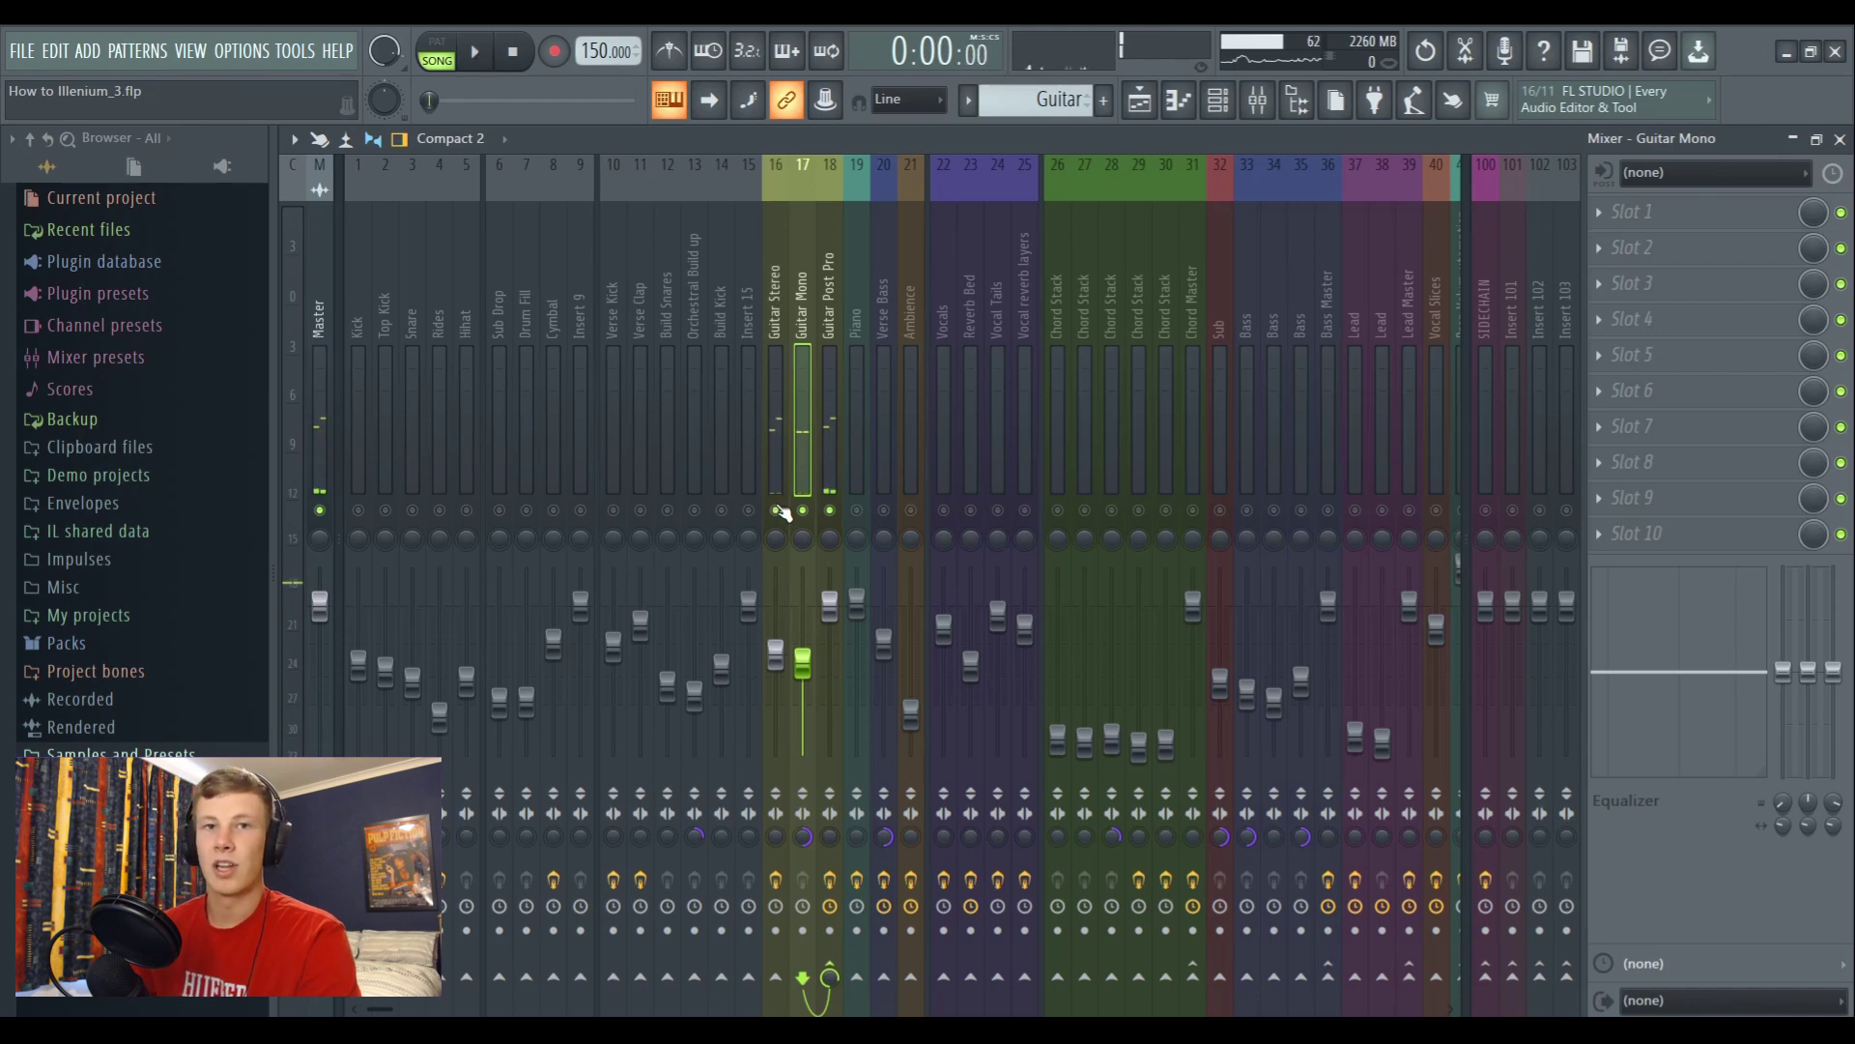
# Play the Cymatics Tonal Ambience 2 clip and its channel volume automation in the playlist from several positions between bars 5 and 9
pyautogui.press('F5')
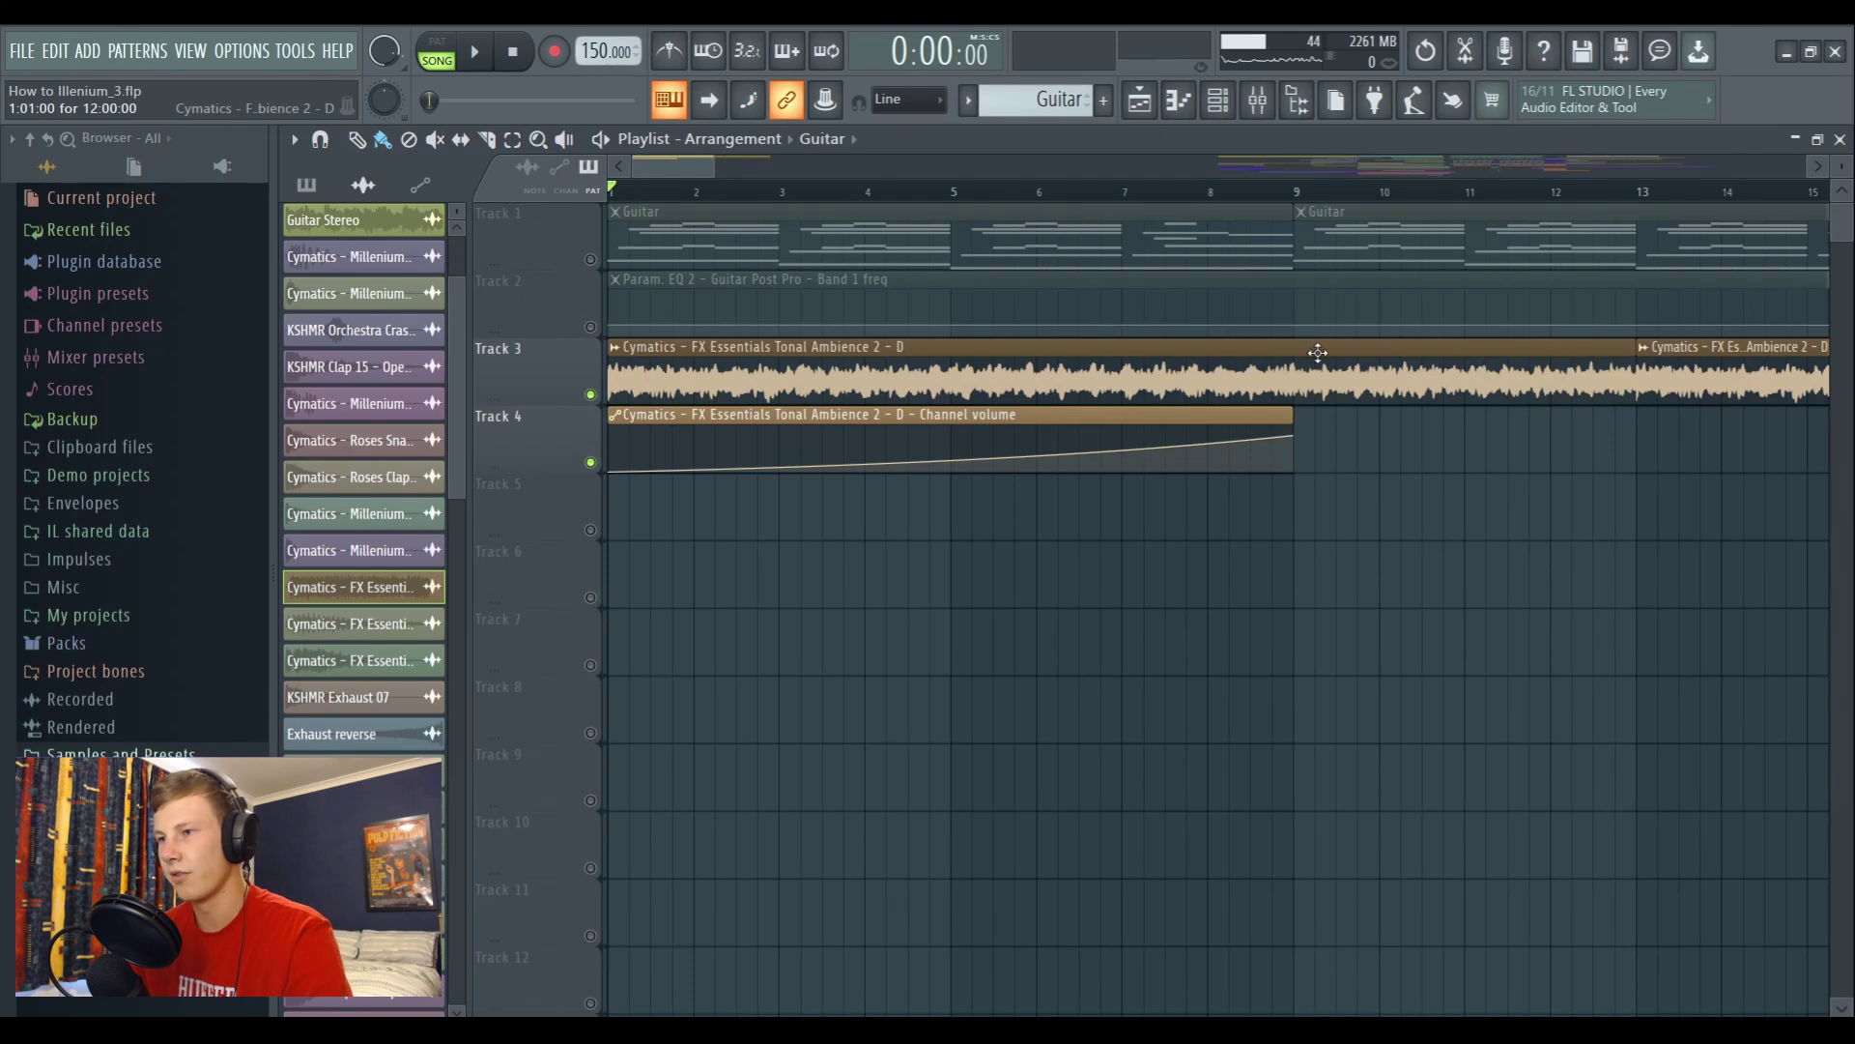
pyautogui.scroll(-2, 919, 196)
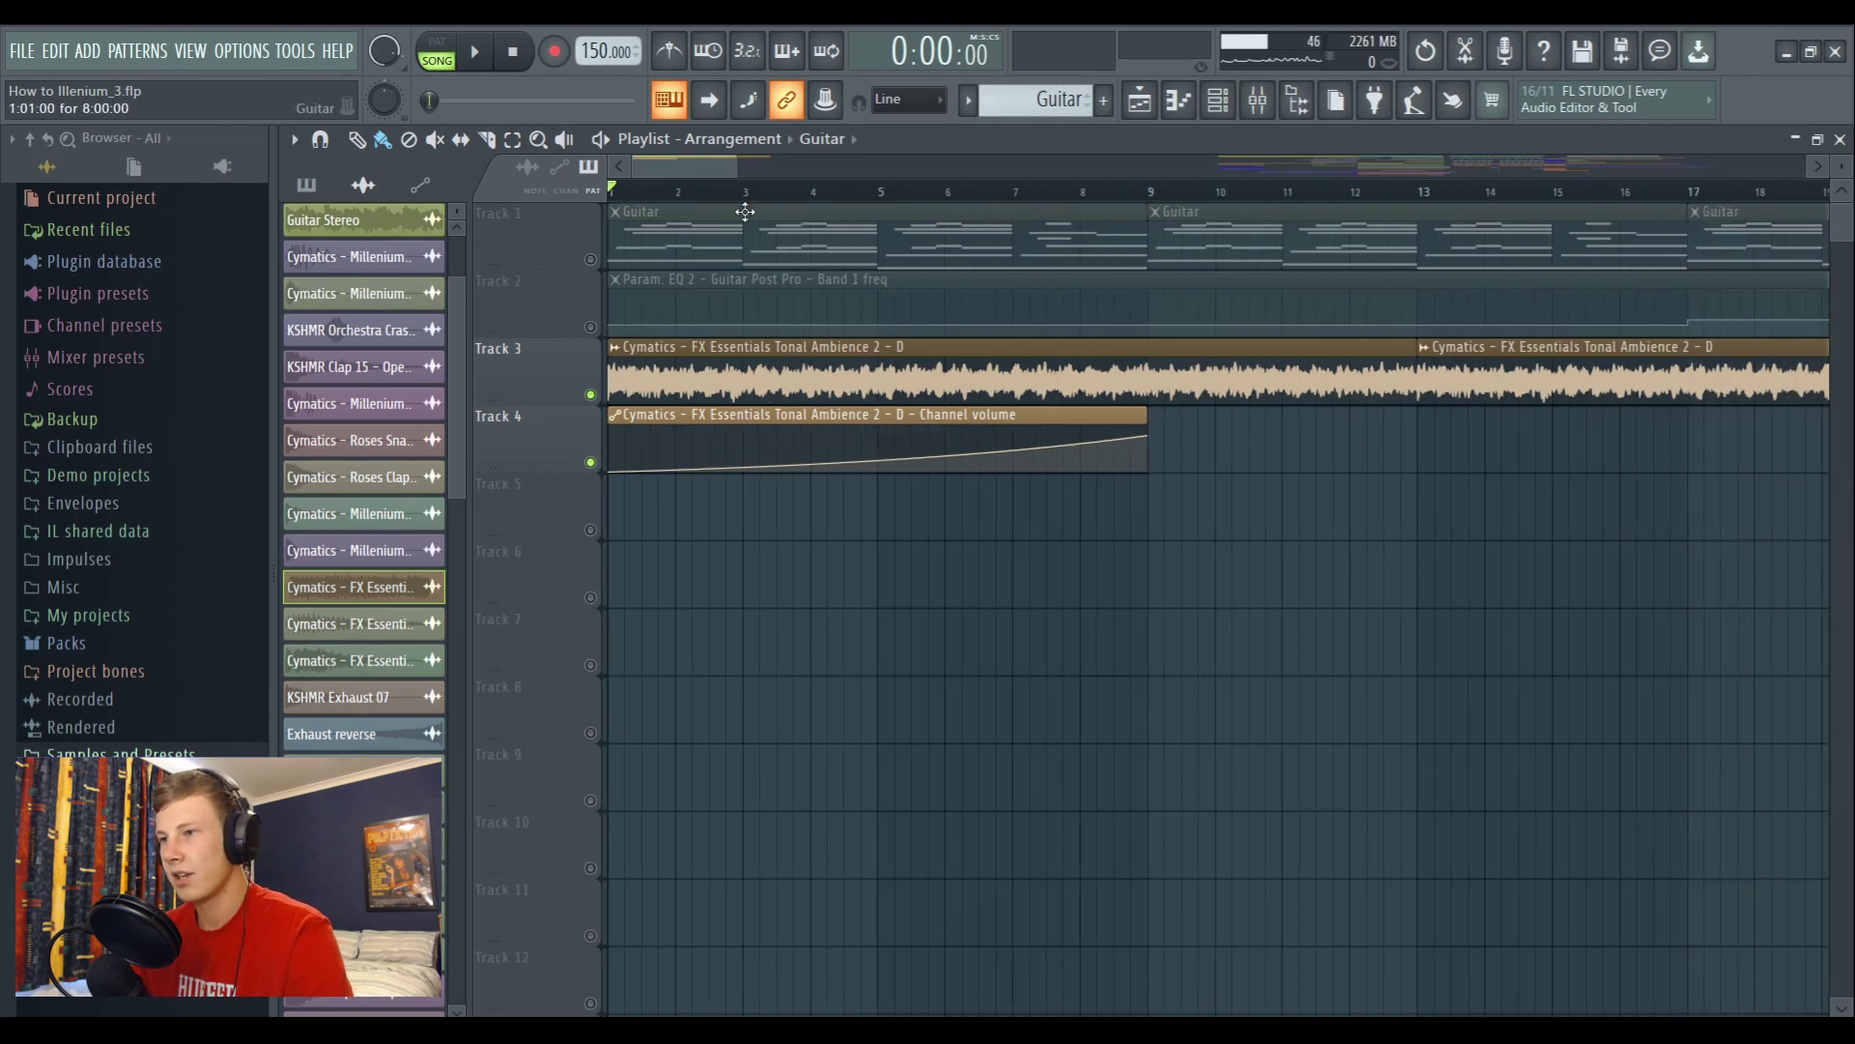
pyautogui.click(930, 191)
pyautogui.press('space')
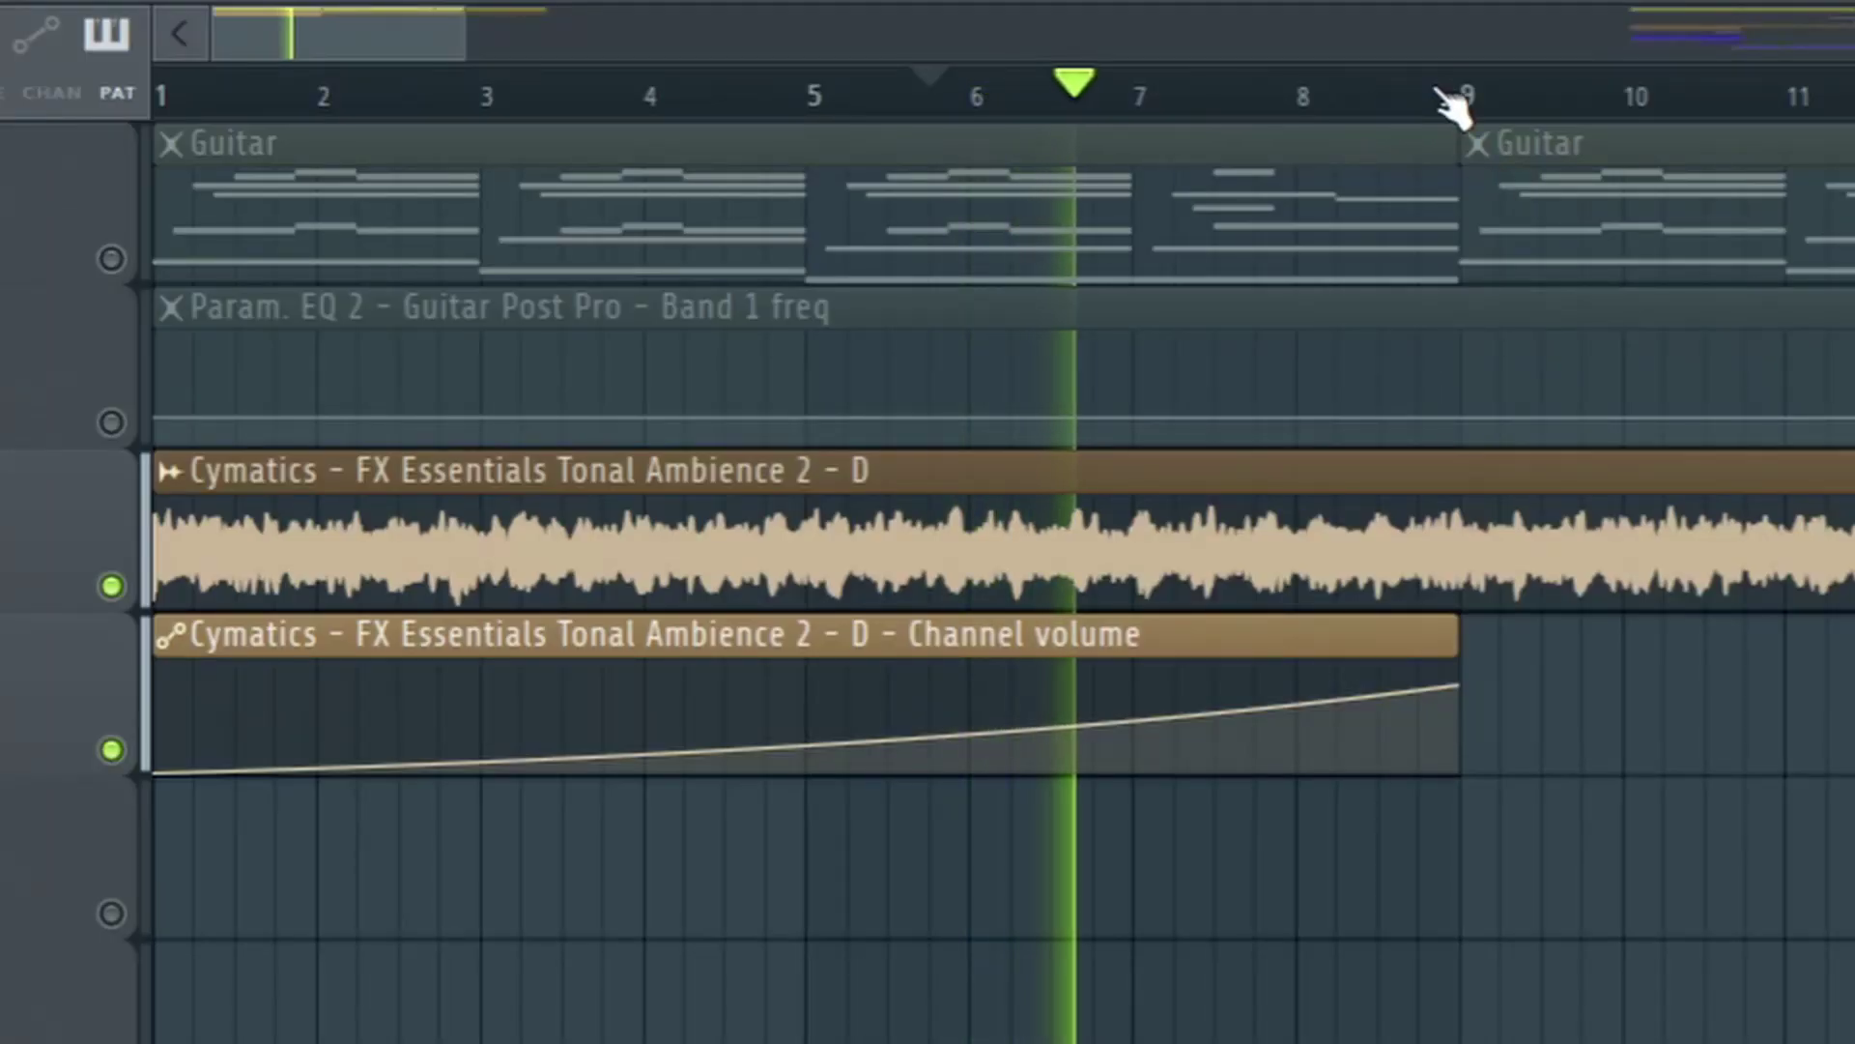
pyautogui.click(1146, 190)
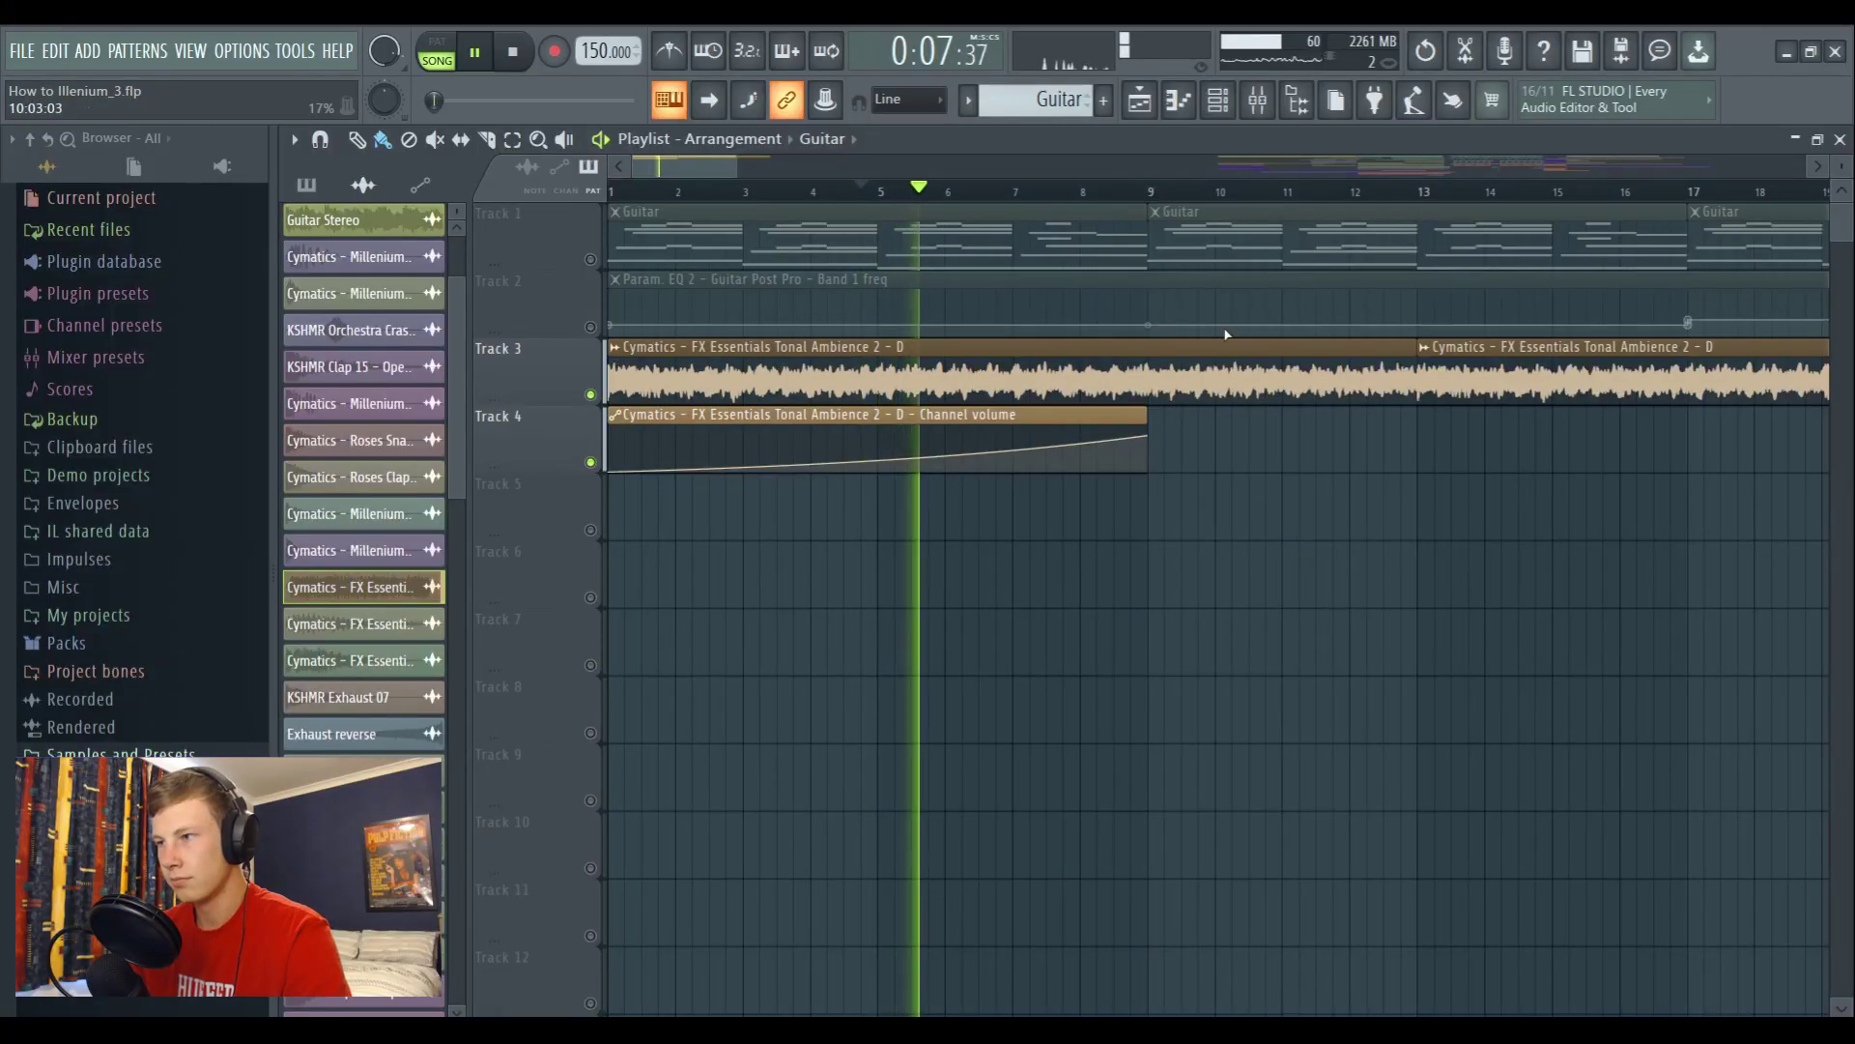
pyautogui.click(1119, 198)
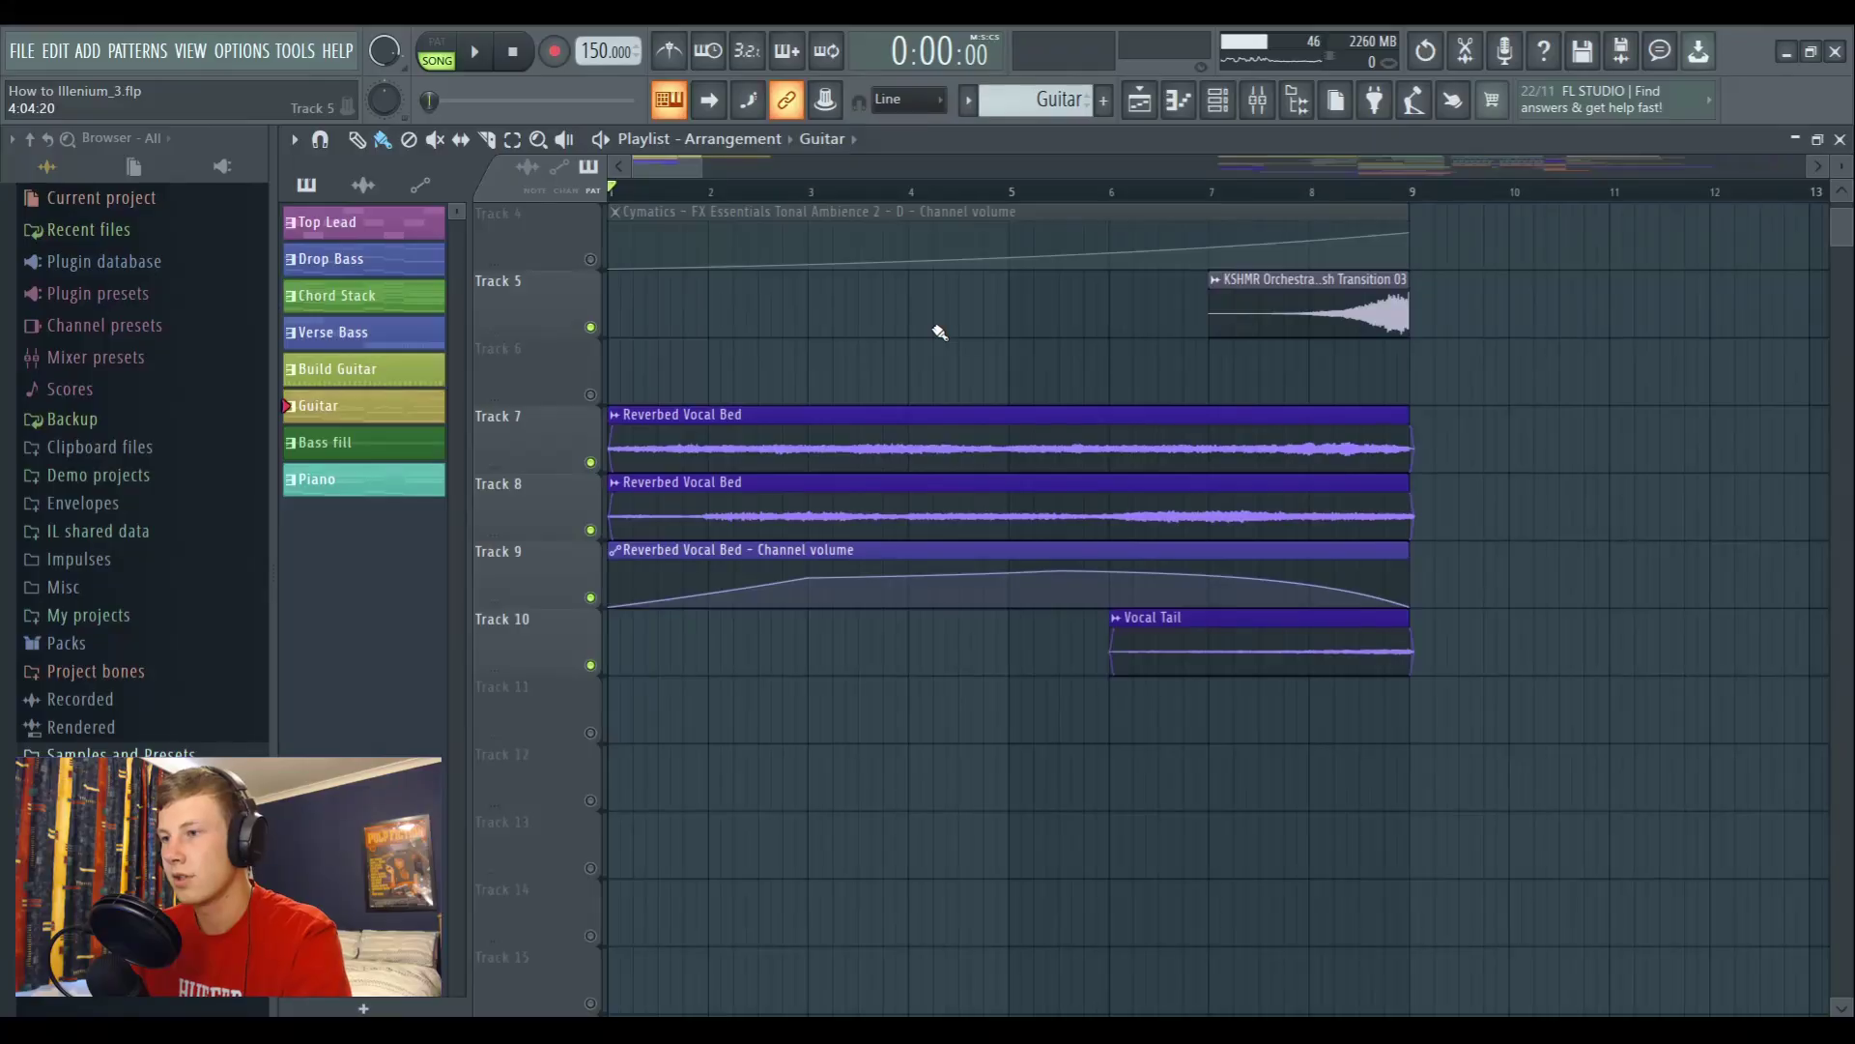
# Listen to the KSHMR Orchestra Crash Transition 03 clip on Track 5 from about bar 8
pyautogui.press('space')
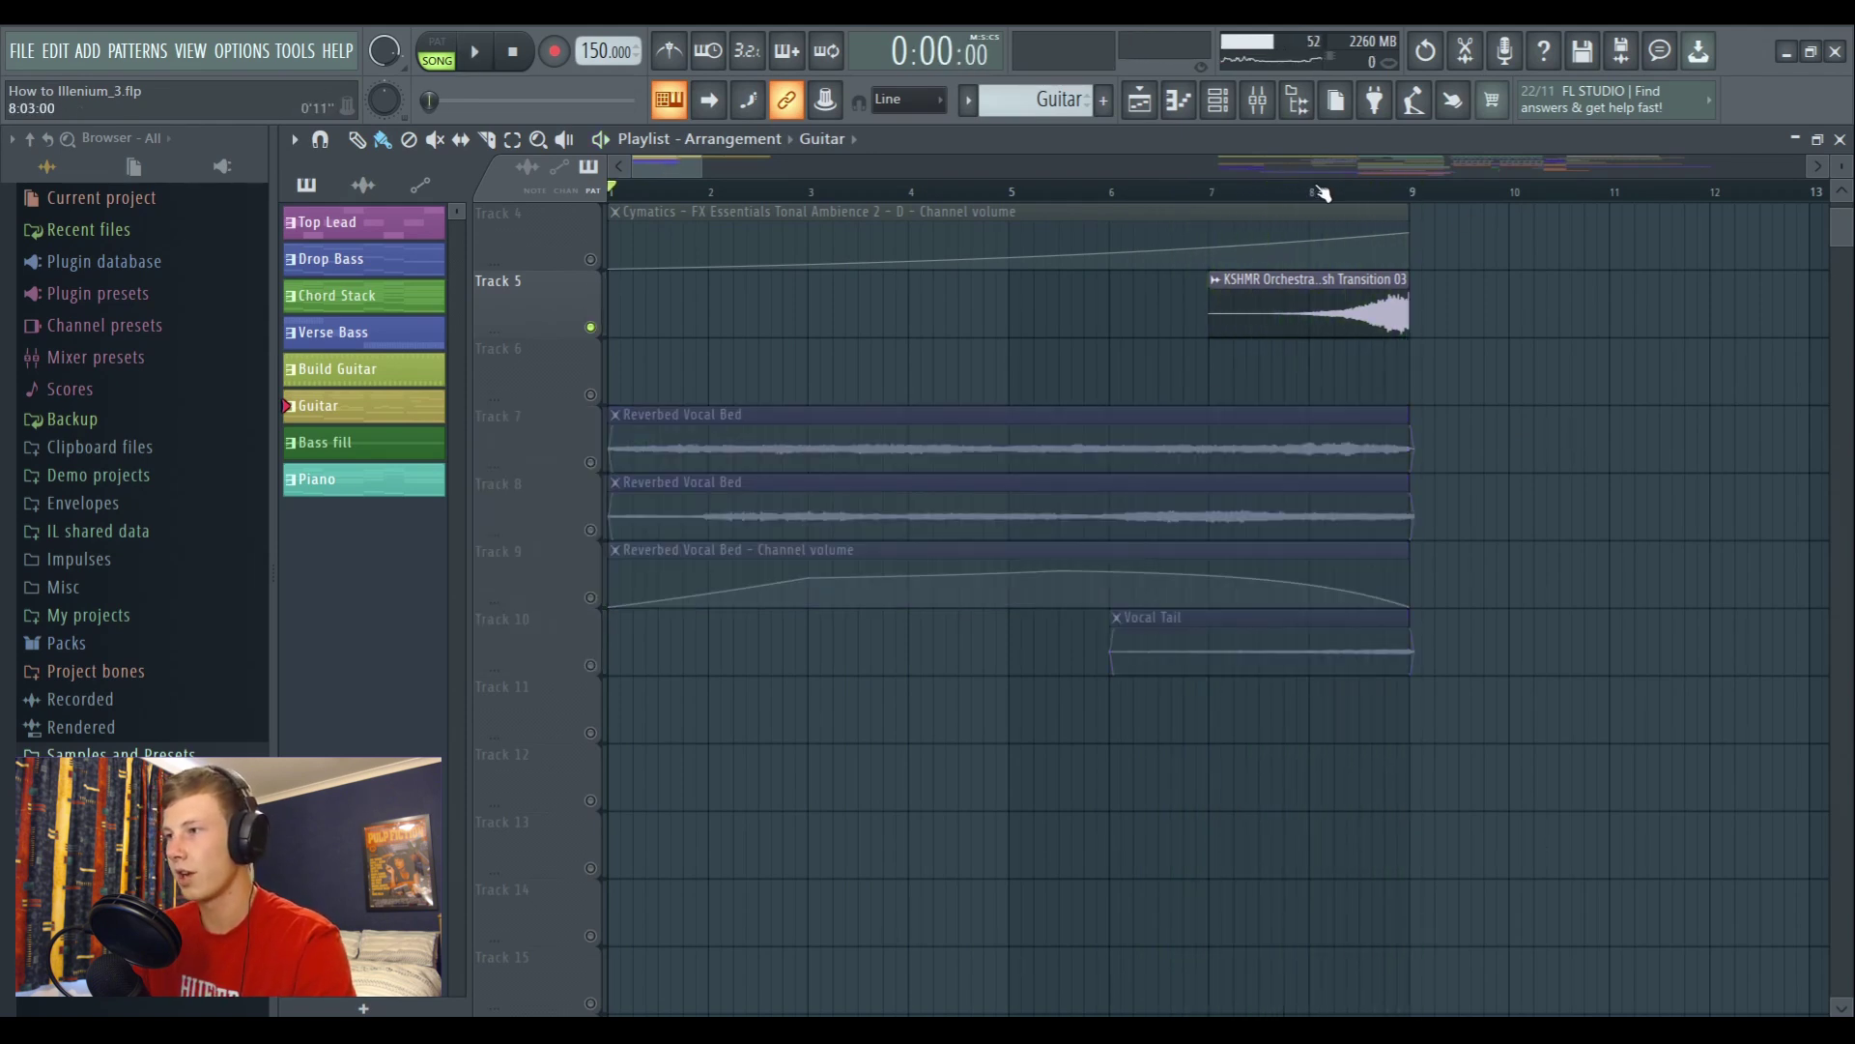
pyautogui.click(1314, 191)
pyautogui.press('space')
pyautogui.press('space')
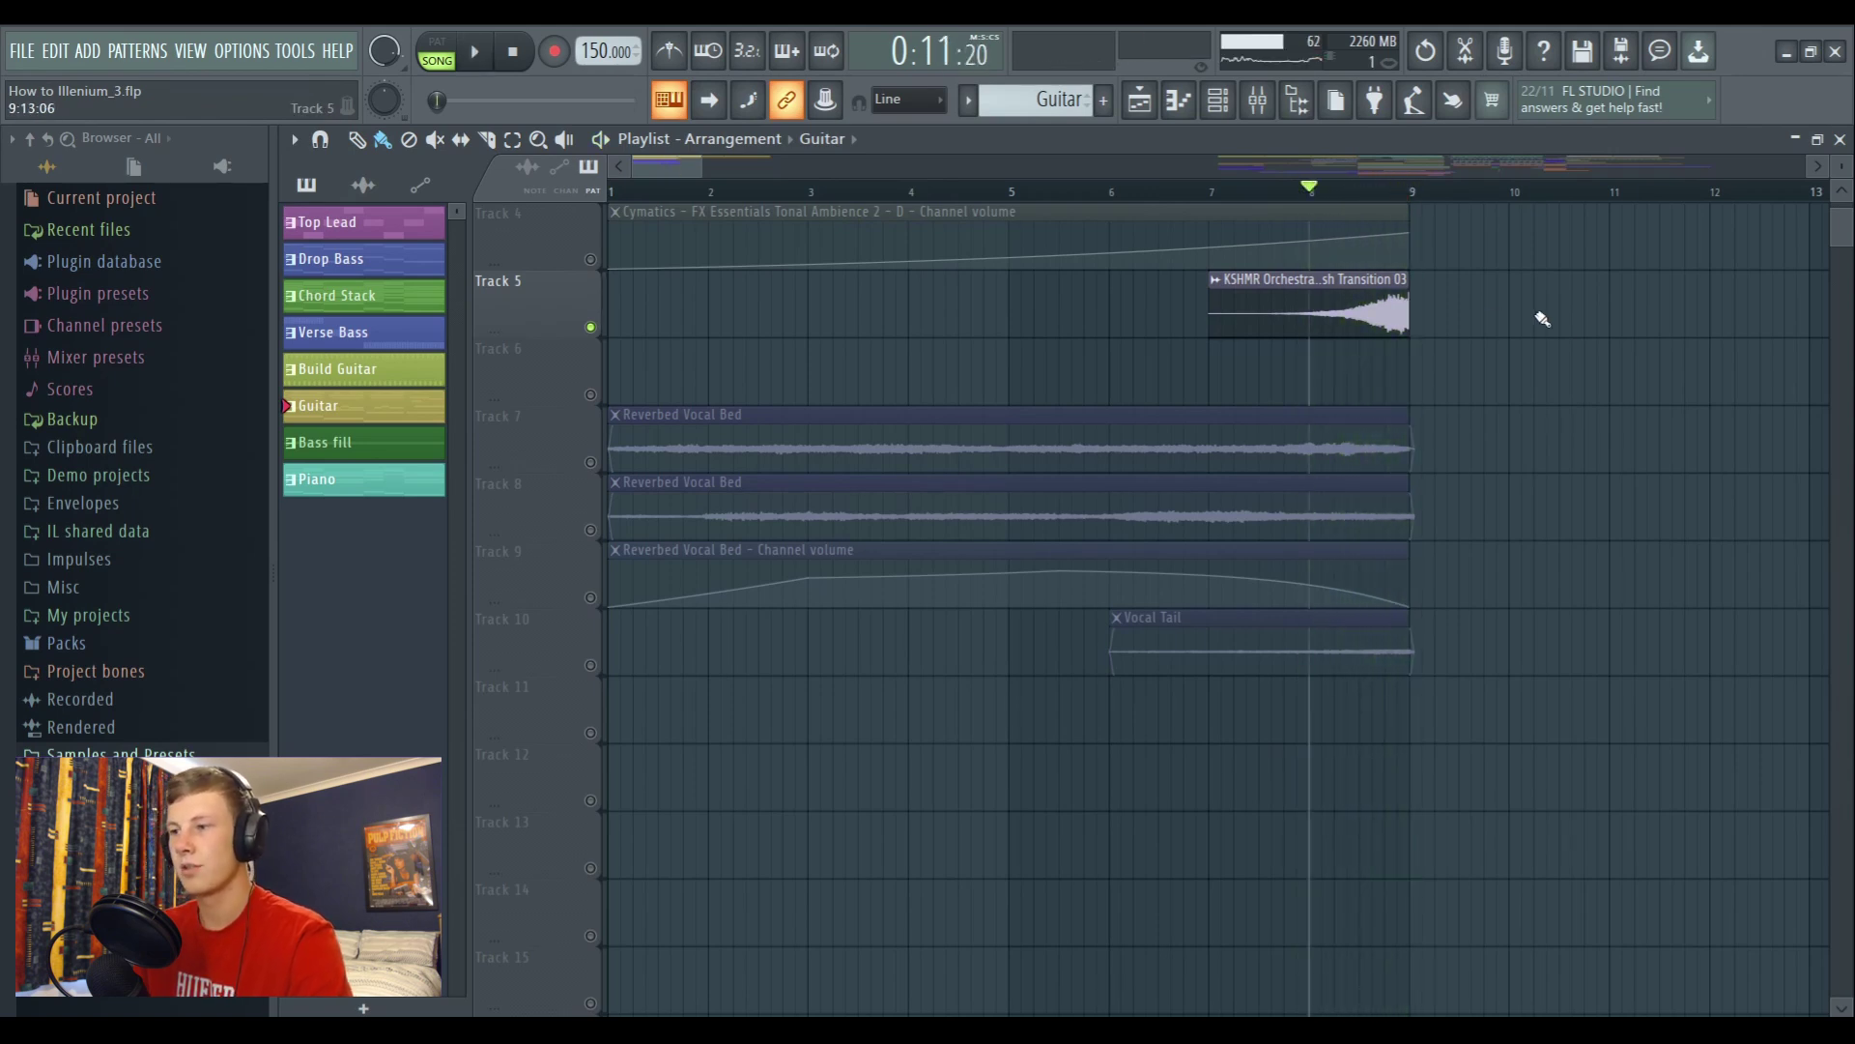
# Solo Track 10 to hear the Vocal Tail clip from about bar 7, and re-enable all tracks
pyautogui.scroll(-2, 828, 538)
pyautogui.keyDown('ctrl'); pyautogui.click(590, 530); pyautogui.keyUp('ctrl')
pyautogui.click(1248, 191)
pyautogui.press('space')
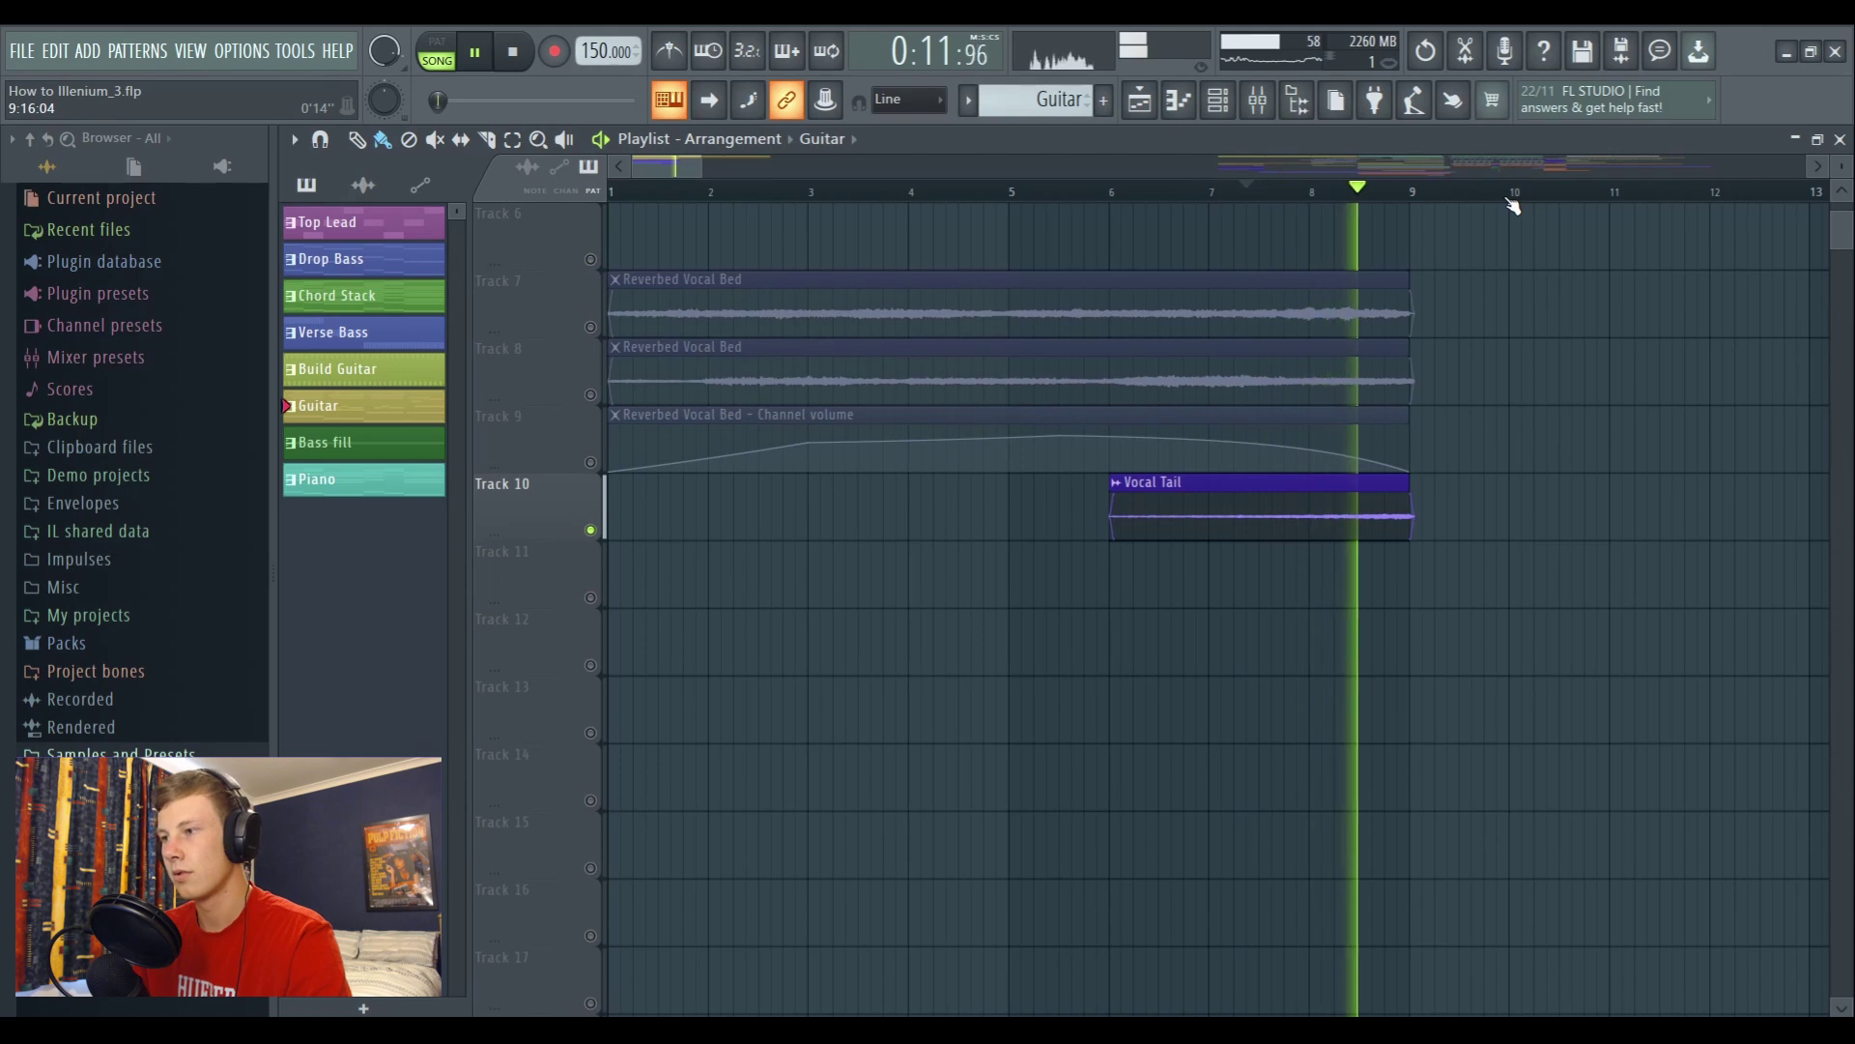
pyautogui.press('space')
pyautogui.scroll(1, 613, 413)
pyautogui.keyDown('ctrl'); pyautogui.click(590, 395); pyautogui.keyUp('ctrl')
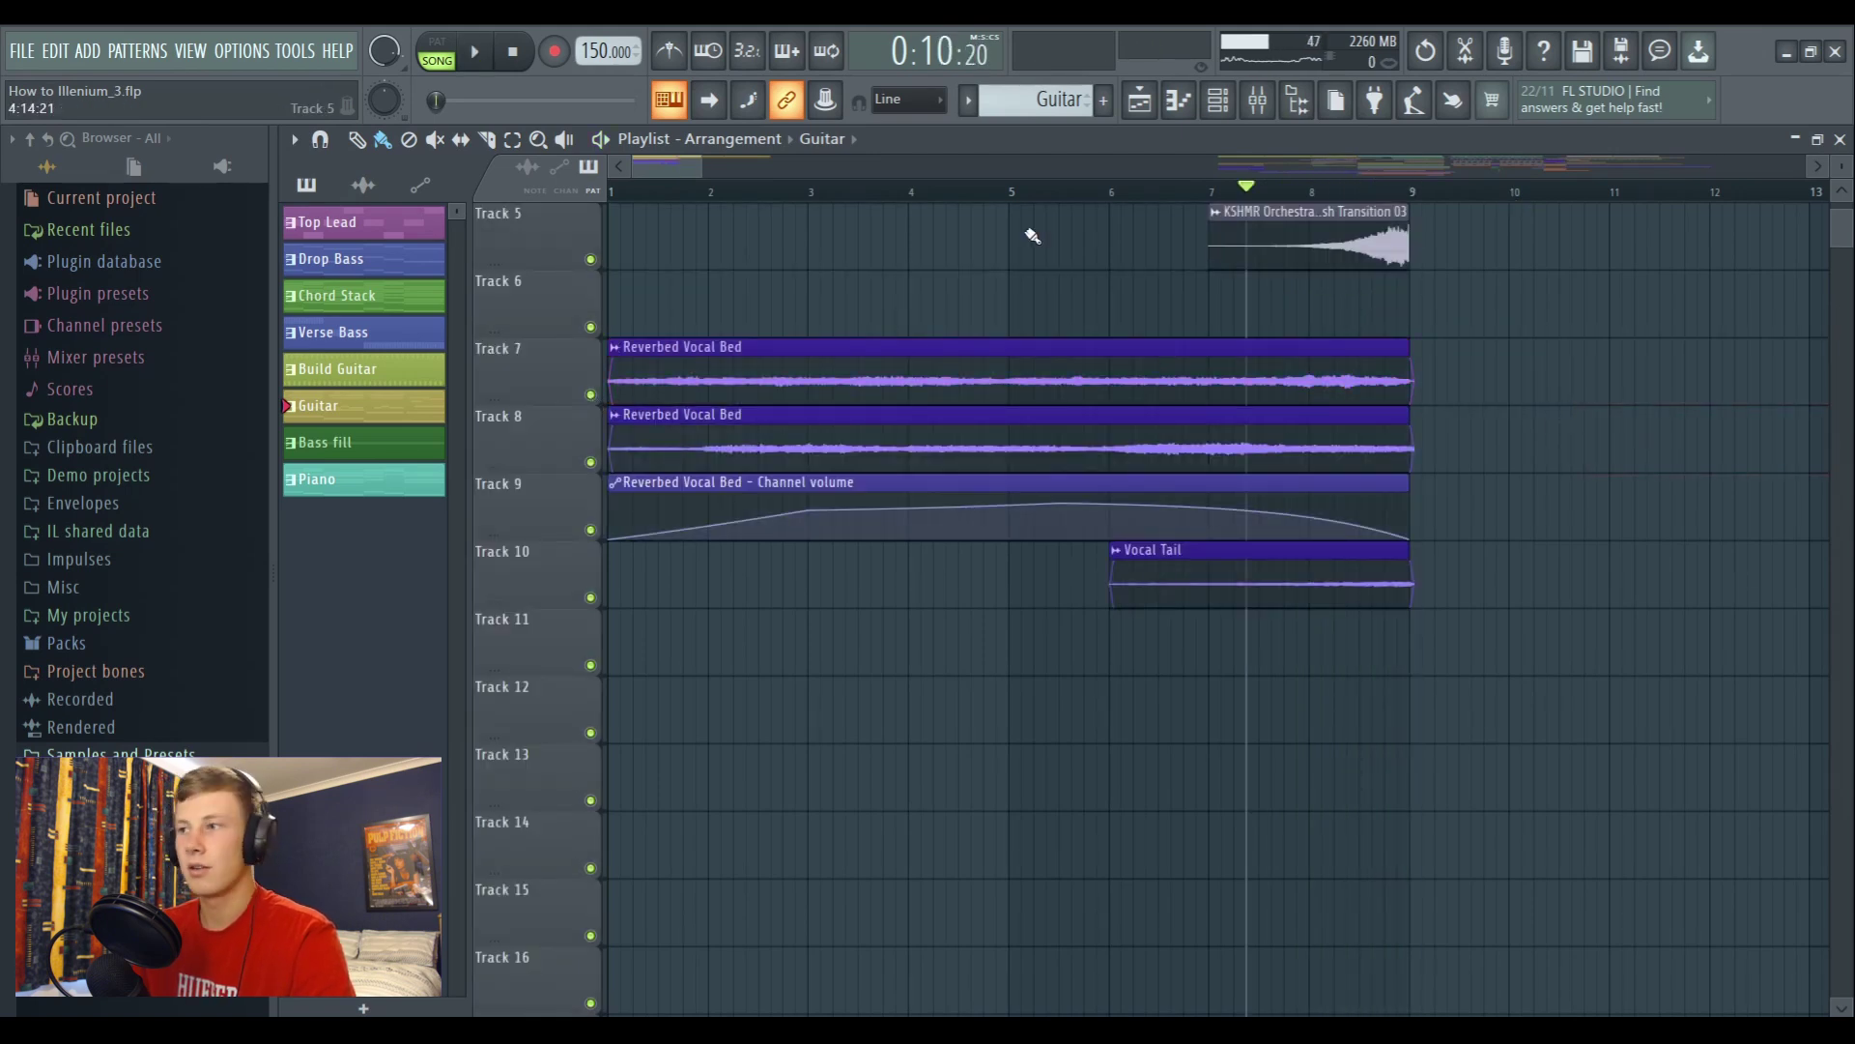
# Play the illenium - Nightlight (Studio Acapella) clips on Track 20 from about bar 8 and again from about bar 12
pyautogui.scroll(2, 1168, 205)
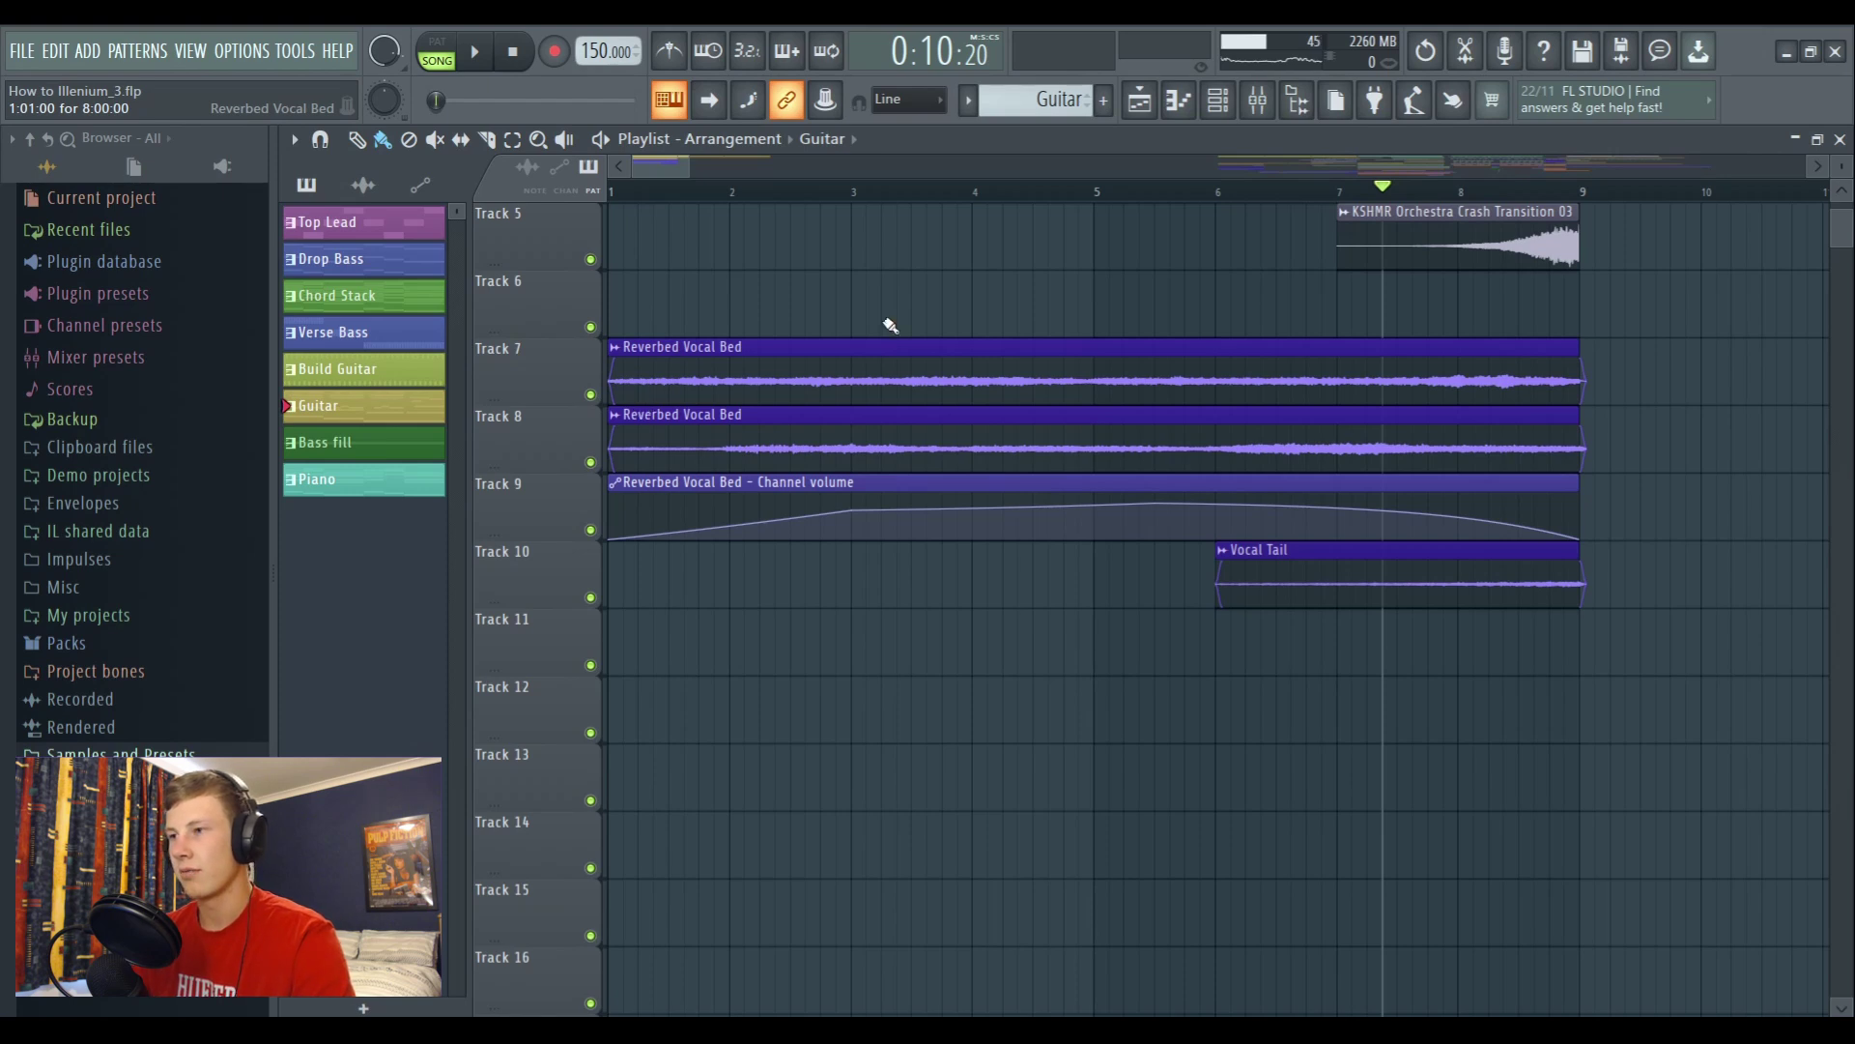
pyautogui.scroll(-1, 944, 206)
pyautogui.scroll(-2, 952, 199)
pyautogui.scroll(4, 1419, 421)
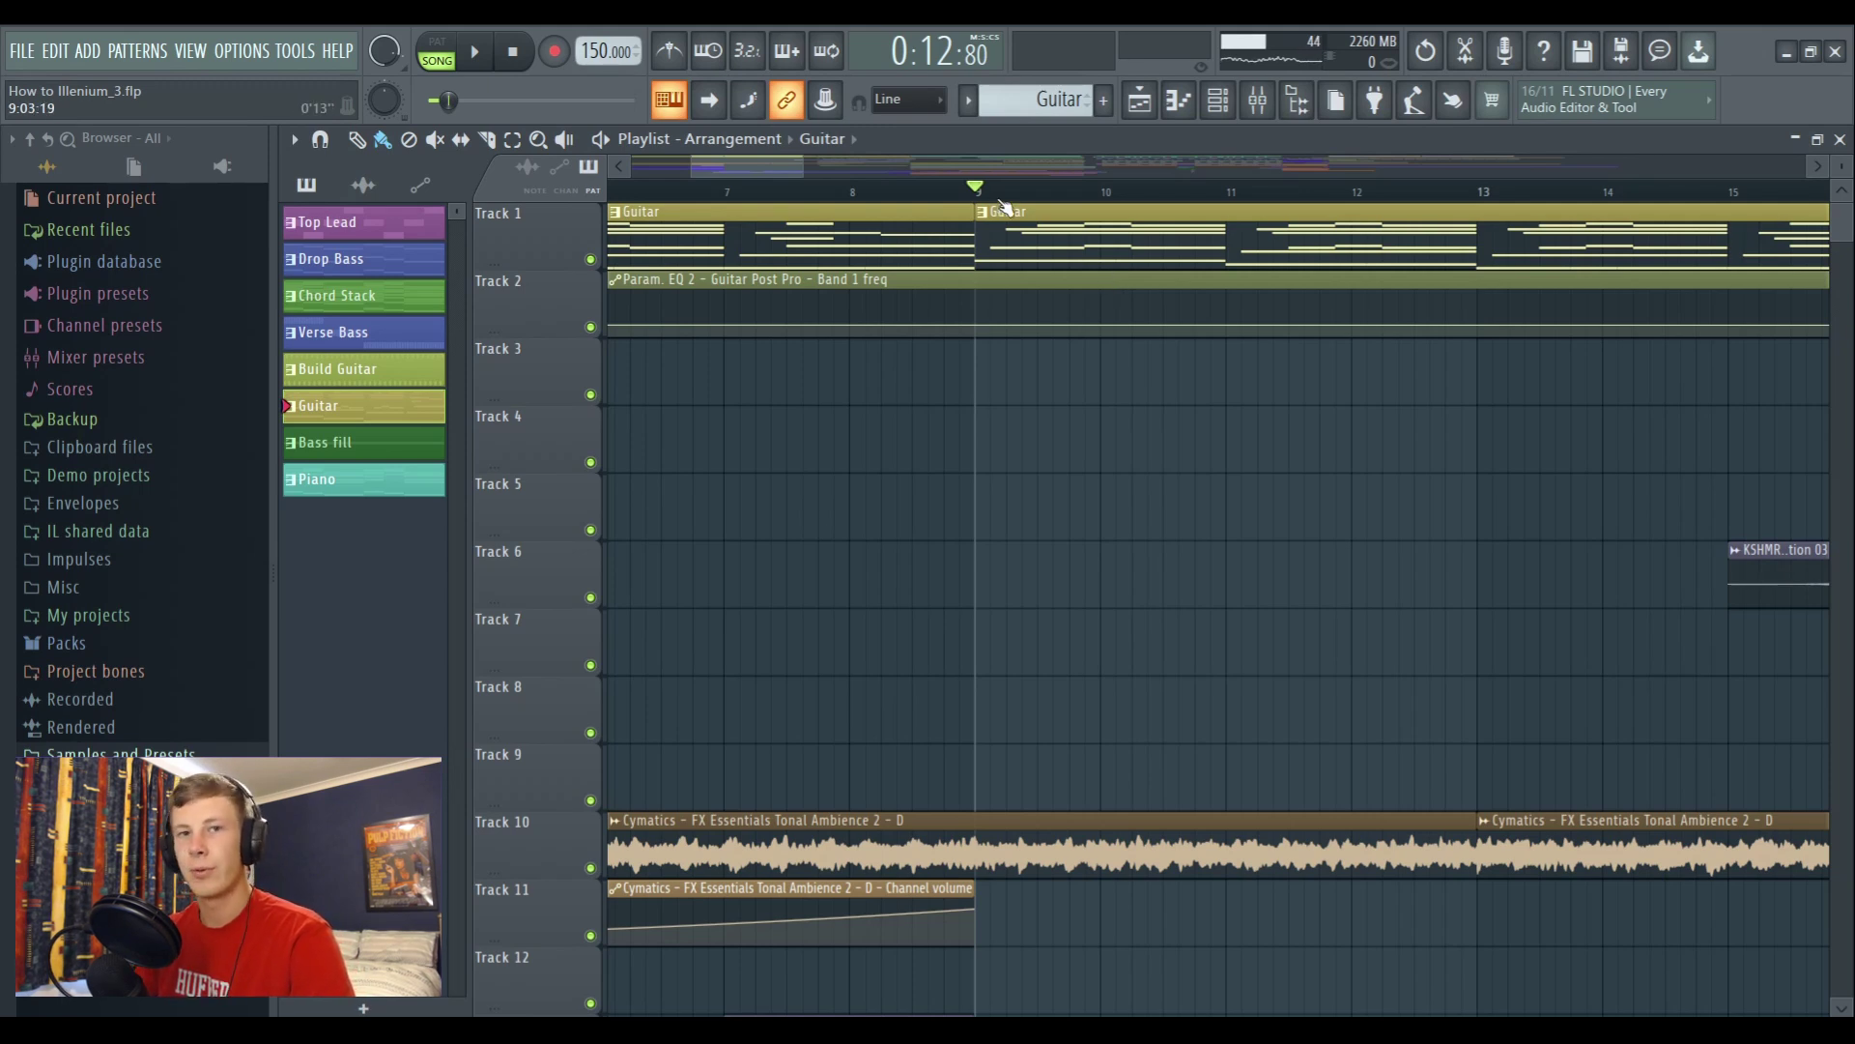
pyautogui.scroll(-5, 1180, 381)
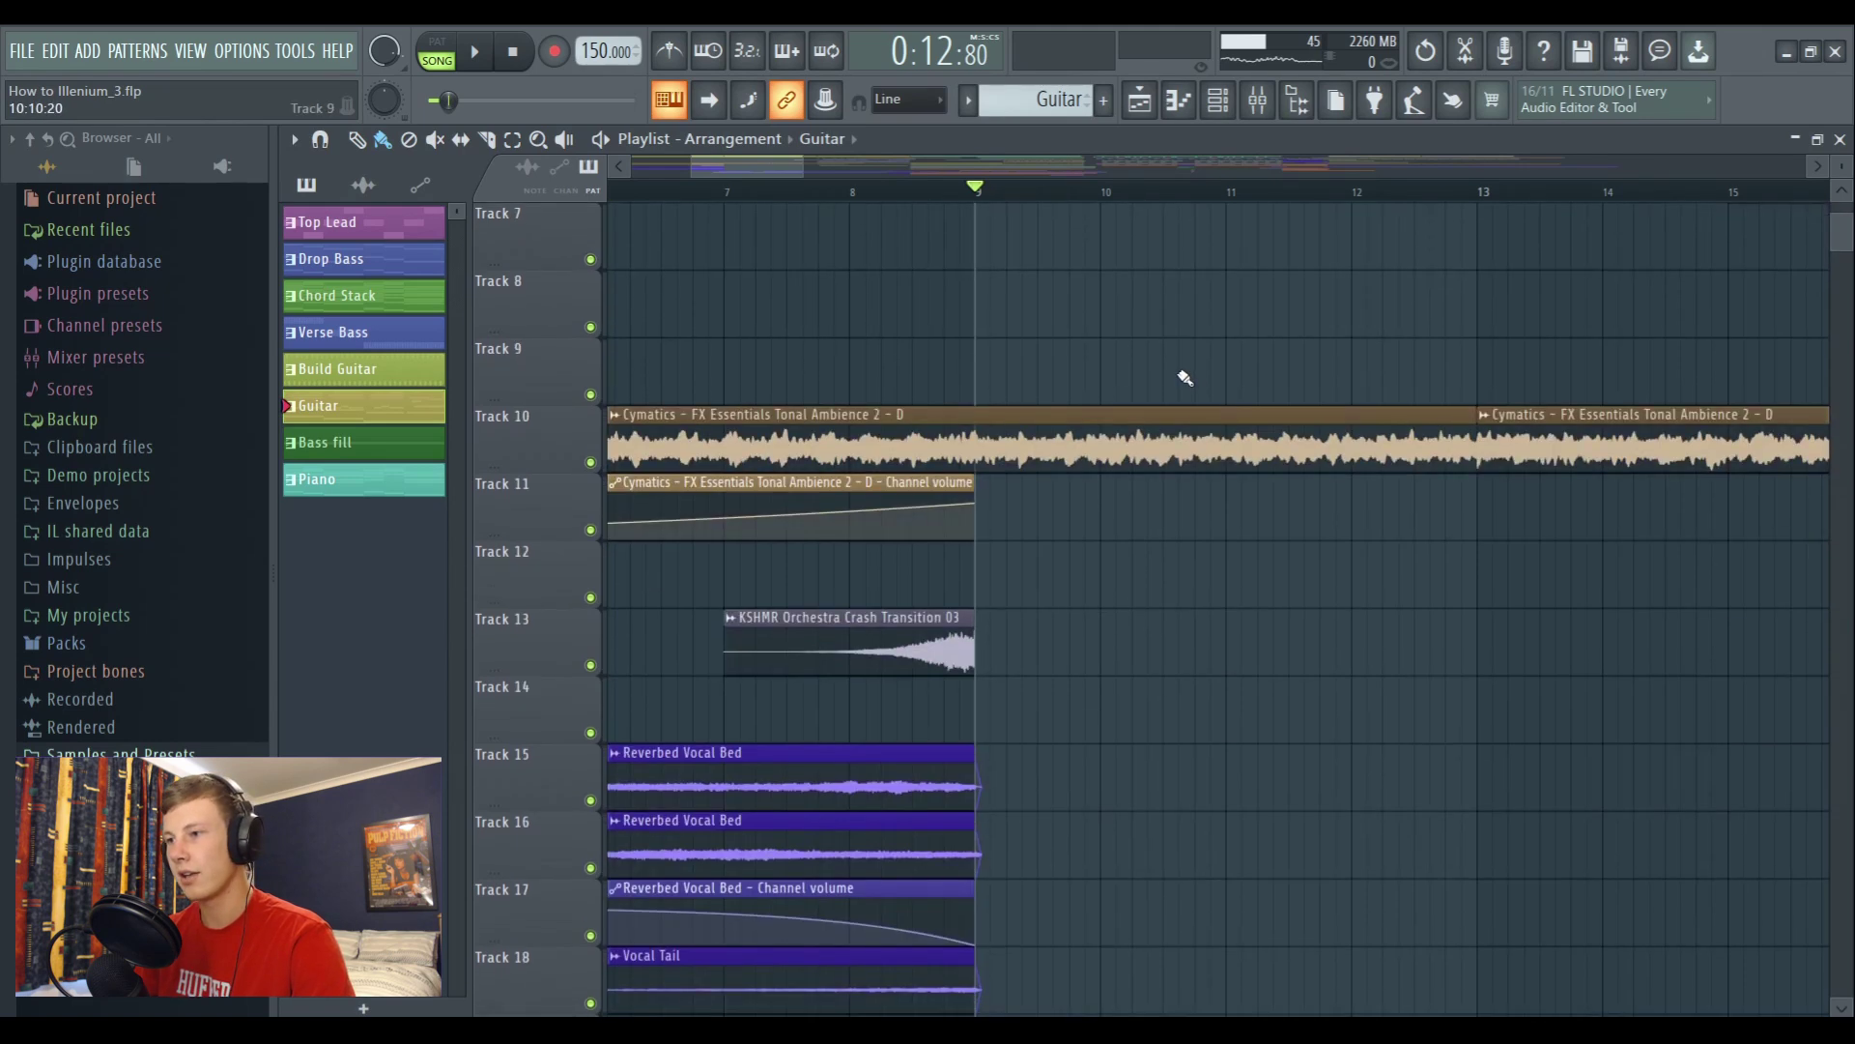
pyautogui.scroll(3, 1098, 311)
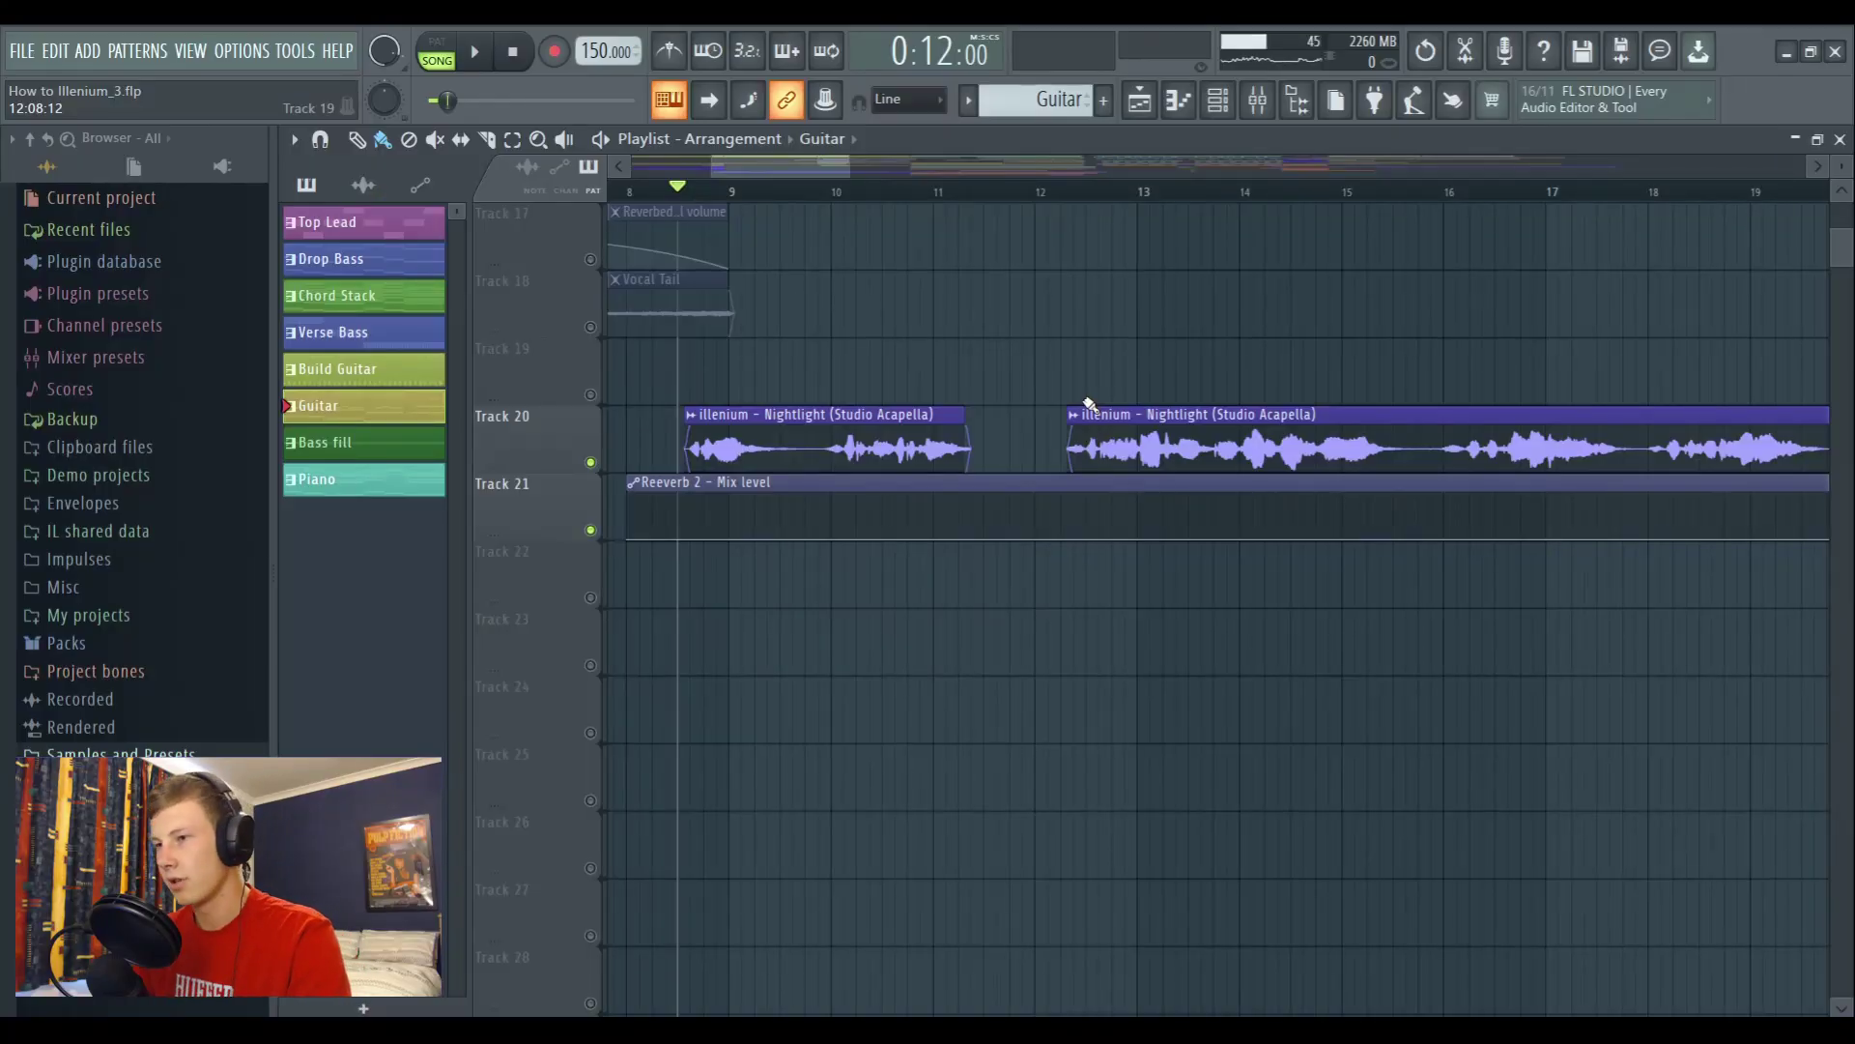
pyautogui.press('space')
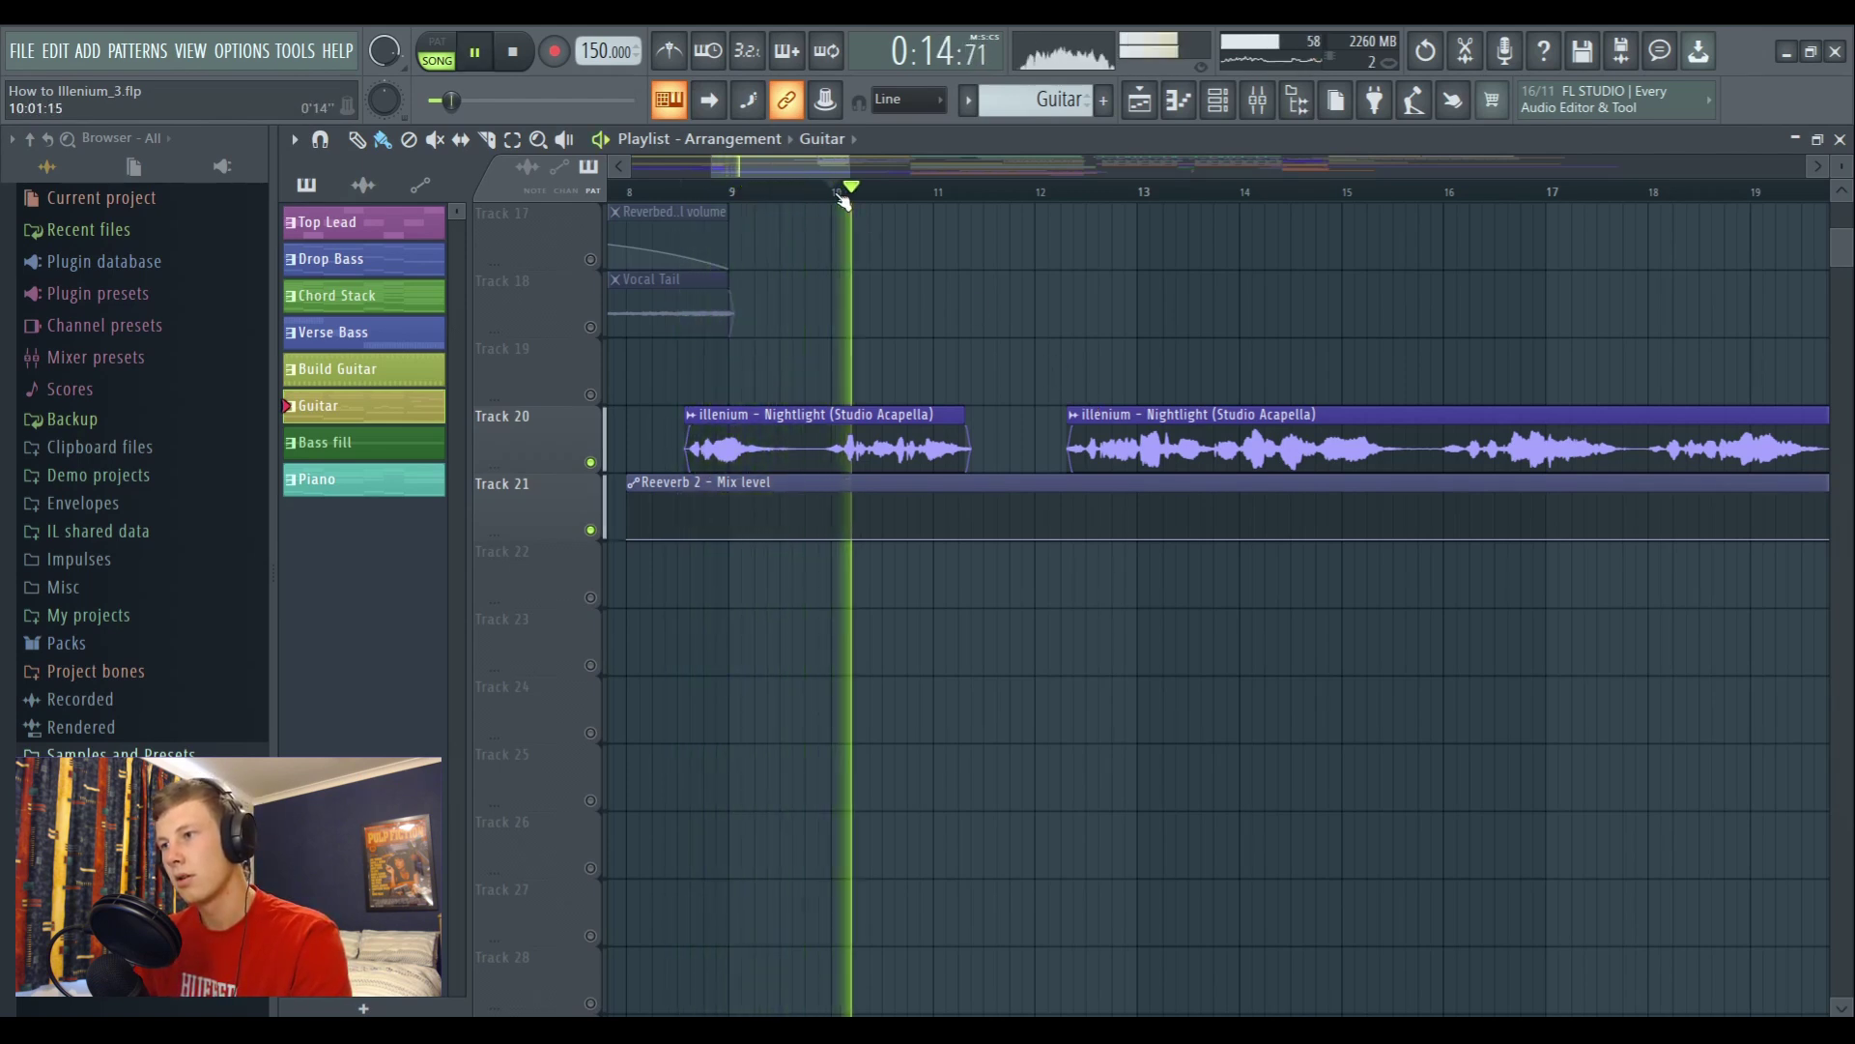
pyautogui.click(1056, 194)
pyautogui.scroll(-2, 1068, 200)
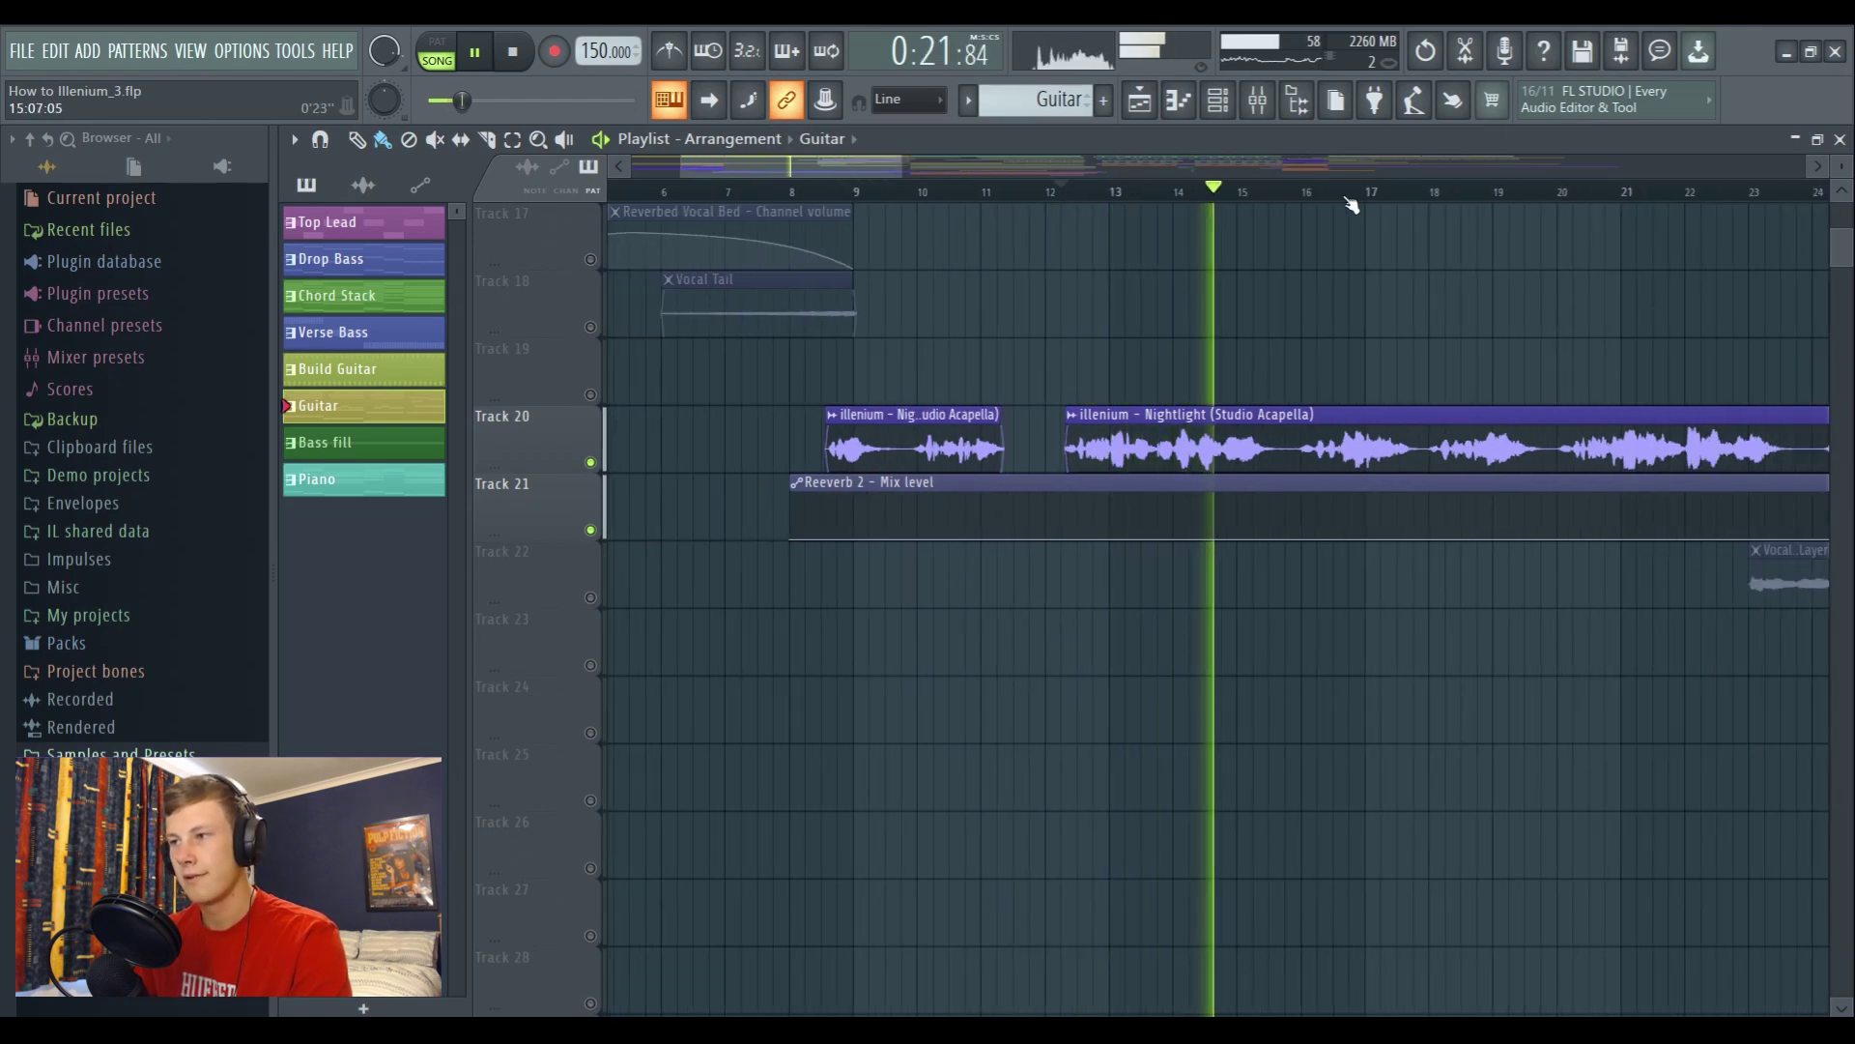
pyautogui.press('space')
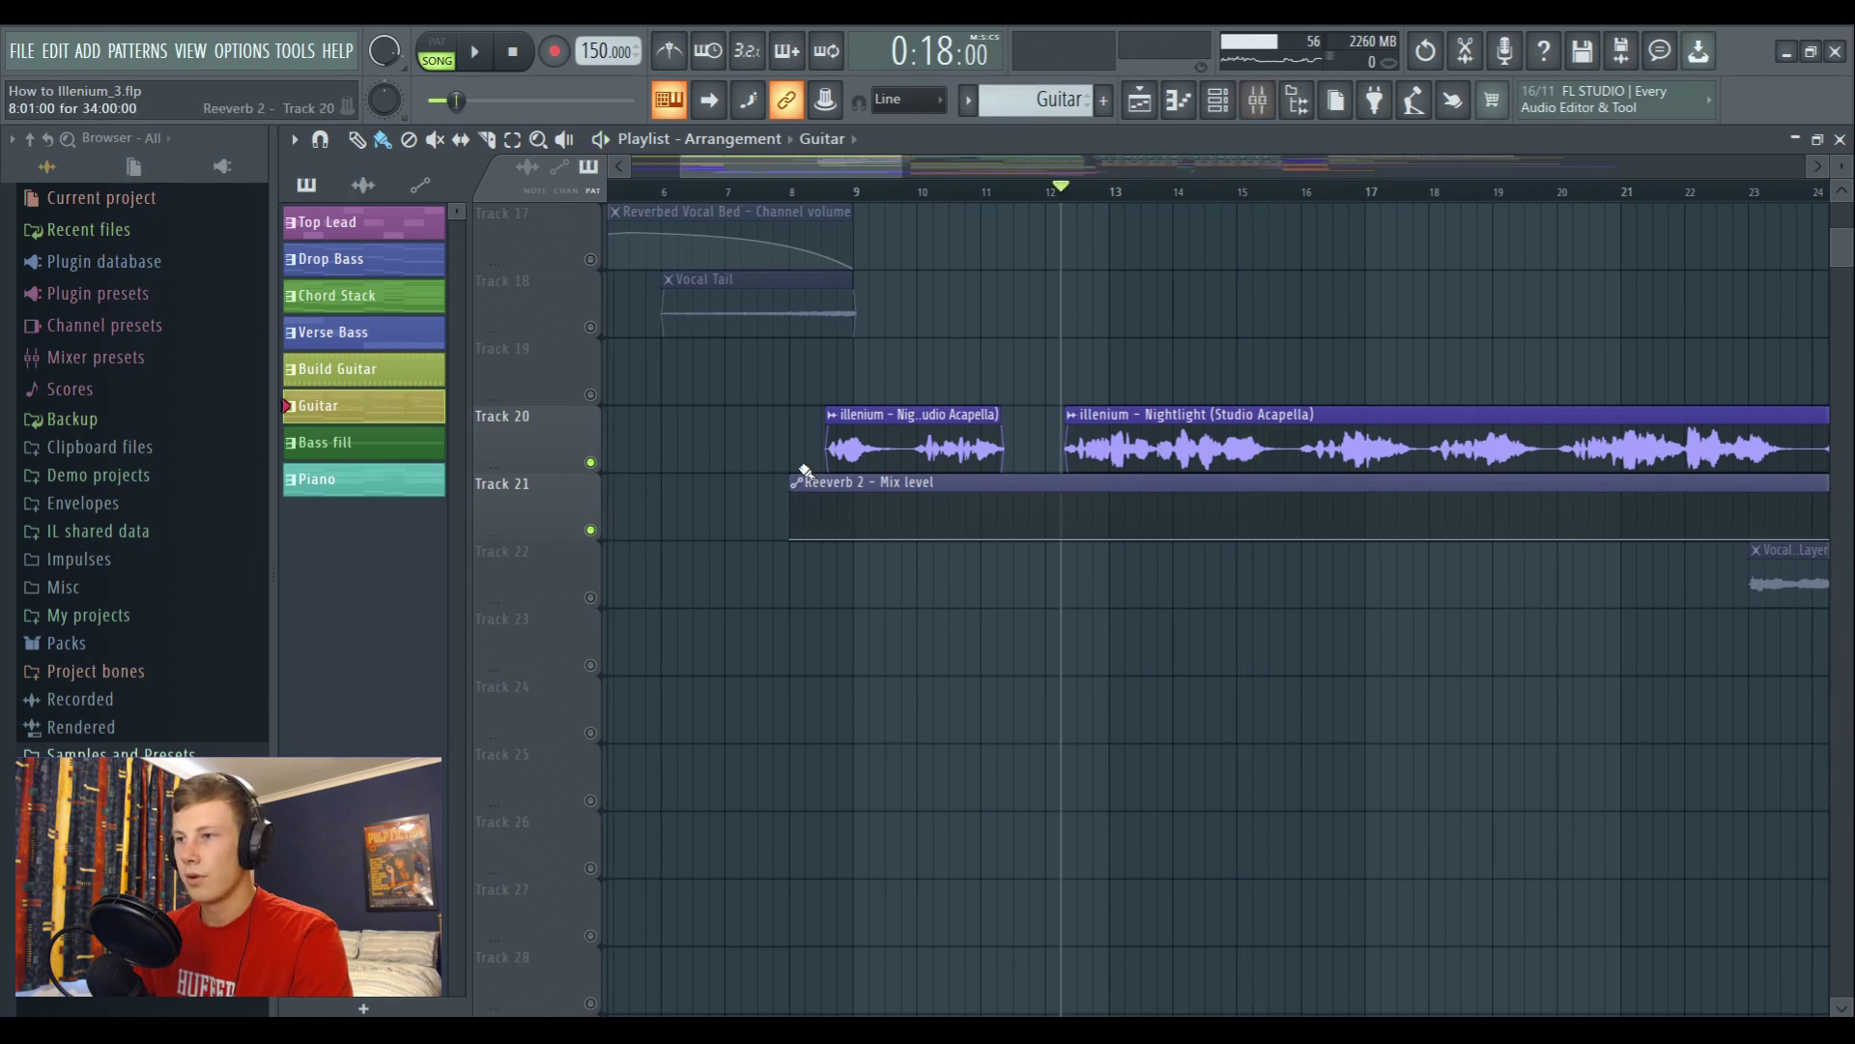
# Open the channel settings of the illenium - Nightlight (Studio Acapella) clip starting near bar 12
pyautogui.rightClick(1069, 423)
pyautogui.click(1109, 502)
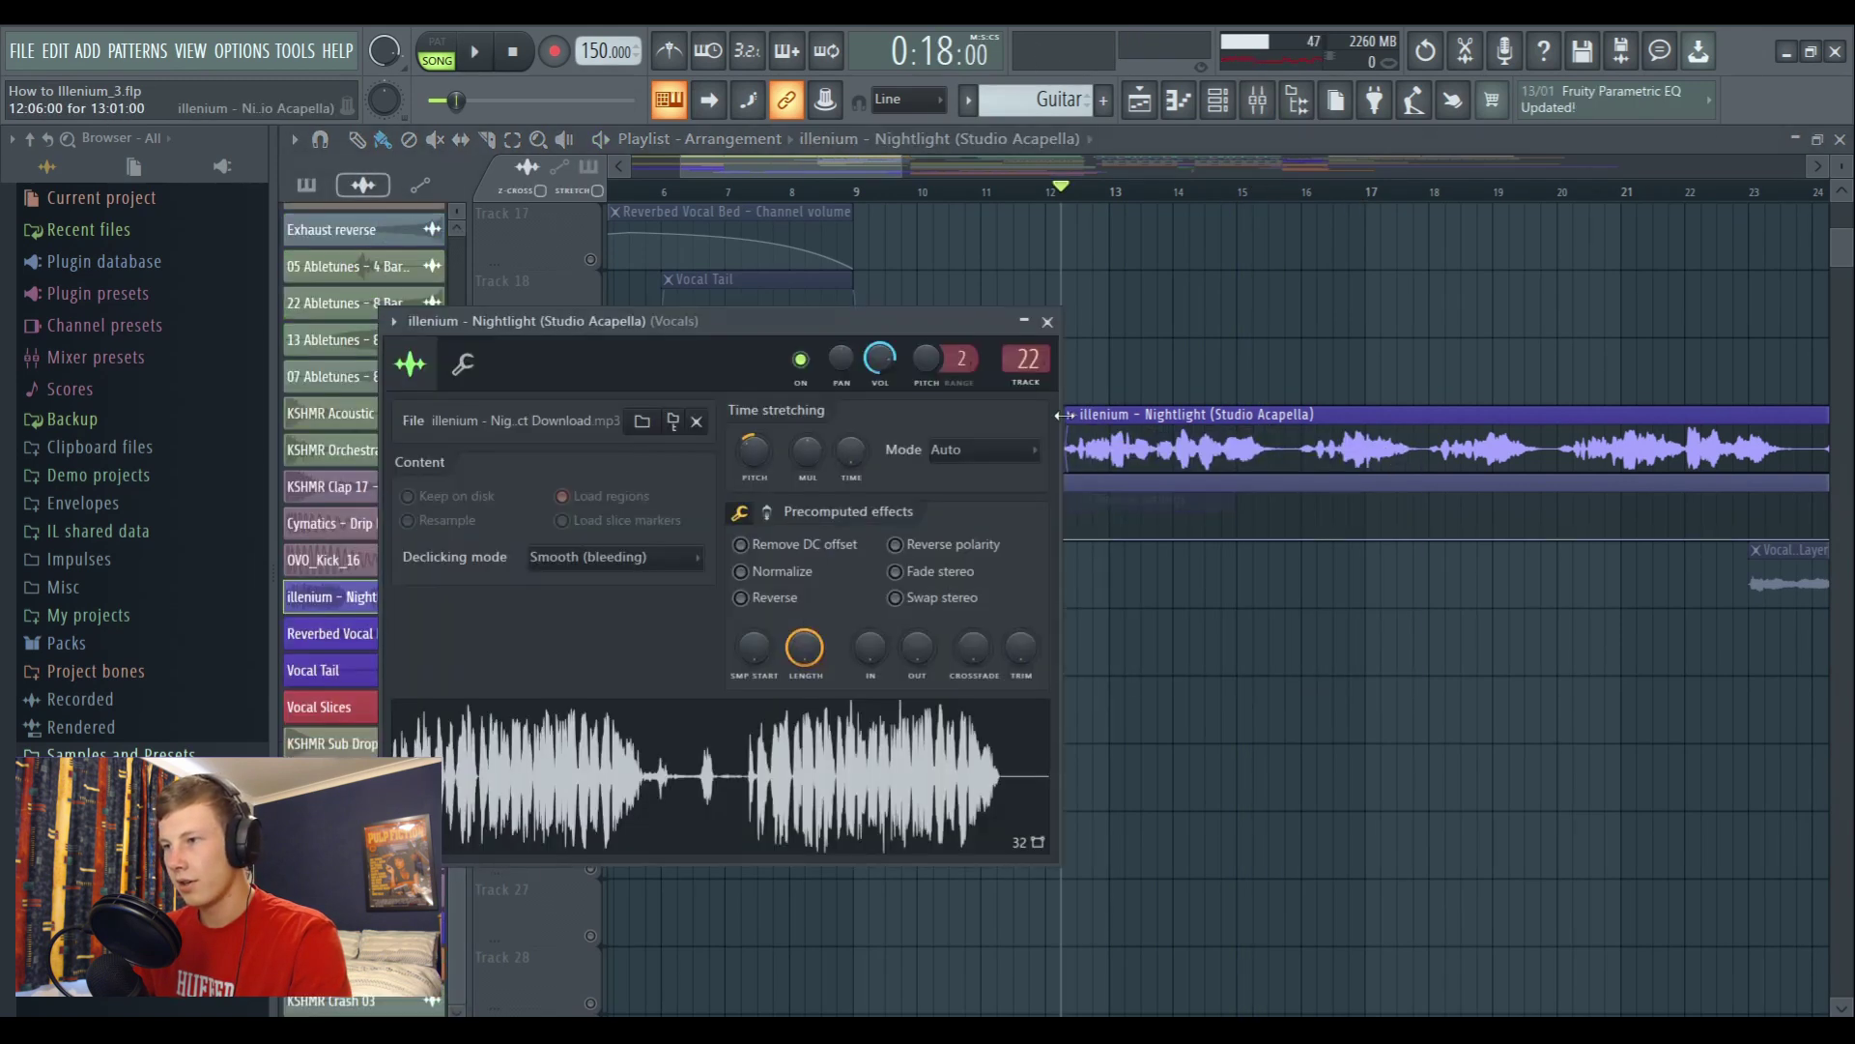
# Close the acapella's channel settings and open the Manipulator effect on the Vocals mixer track for inspection
pyautogui.click(1050, 323)
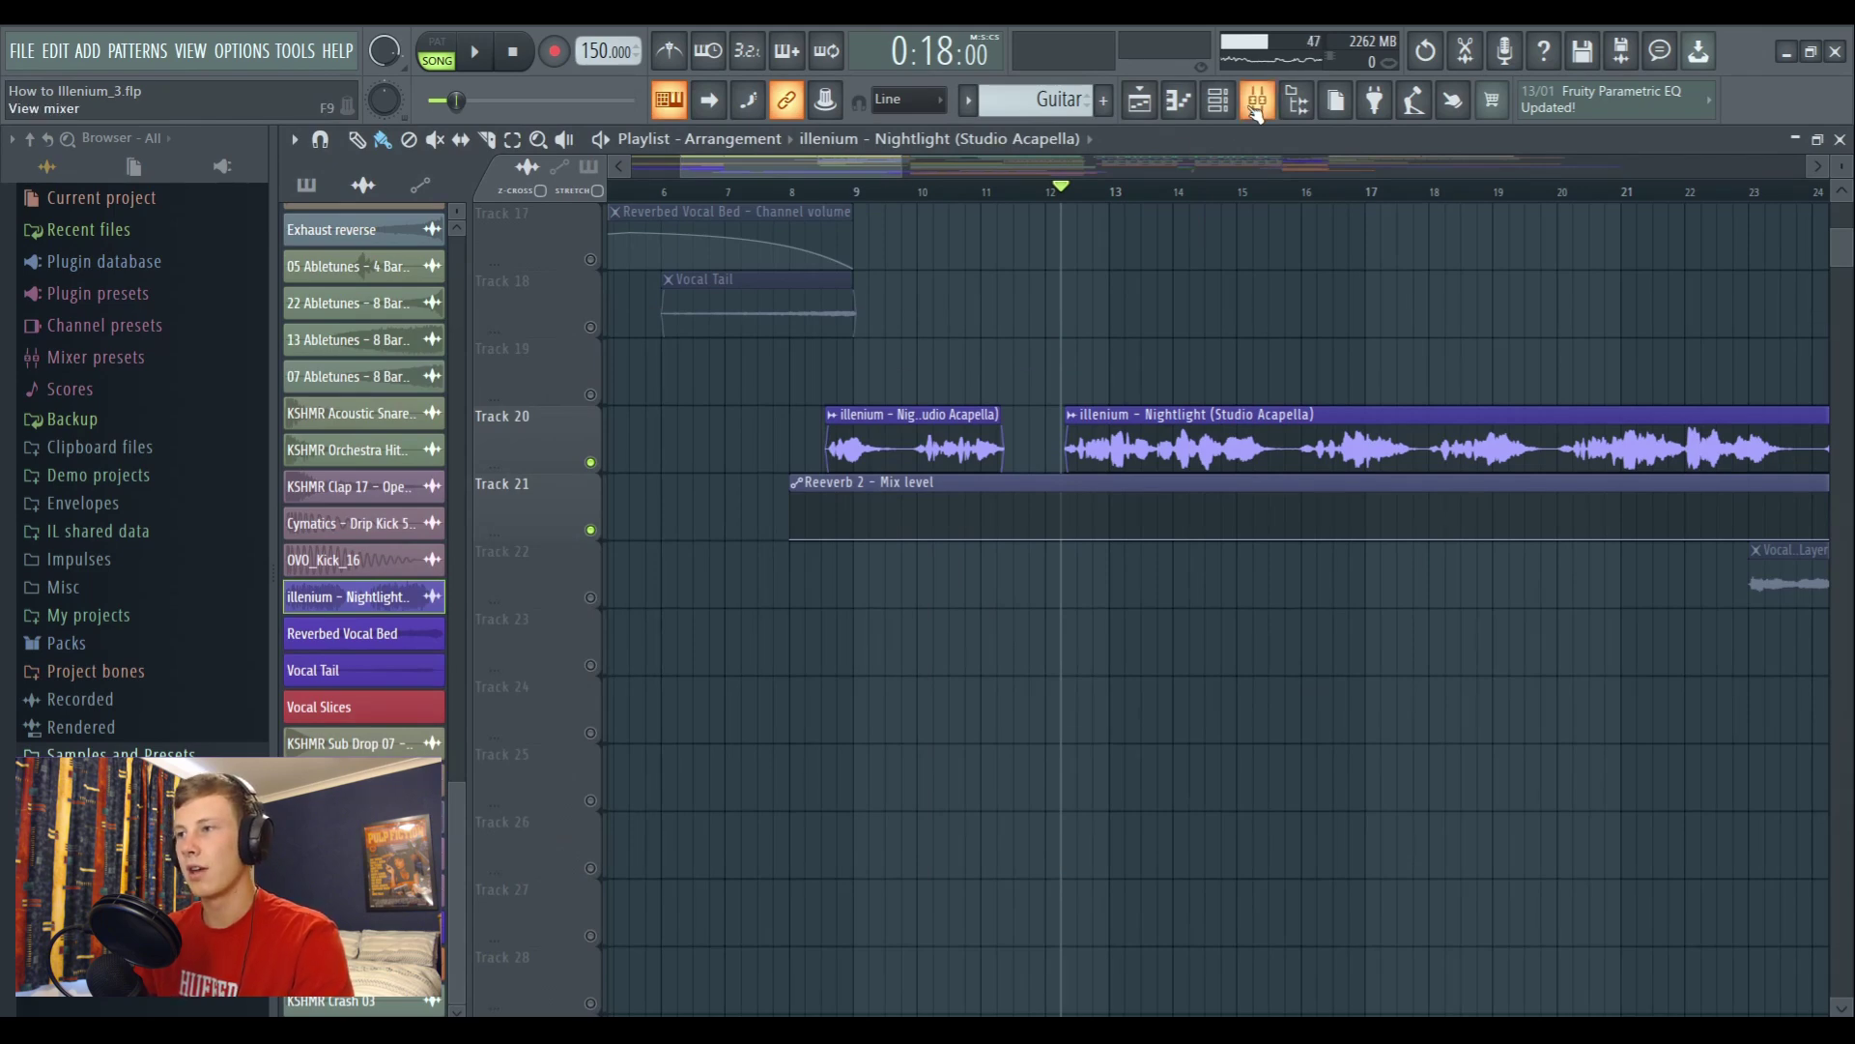
pyautogui.click(1256, 107)
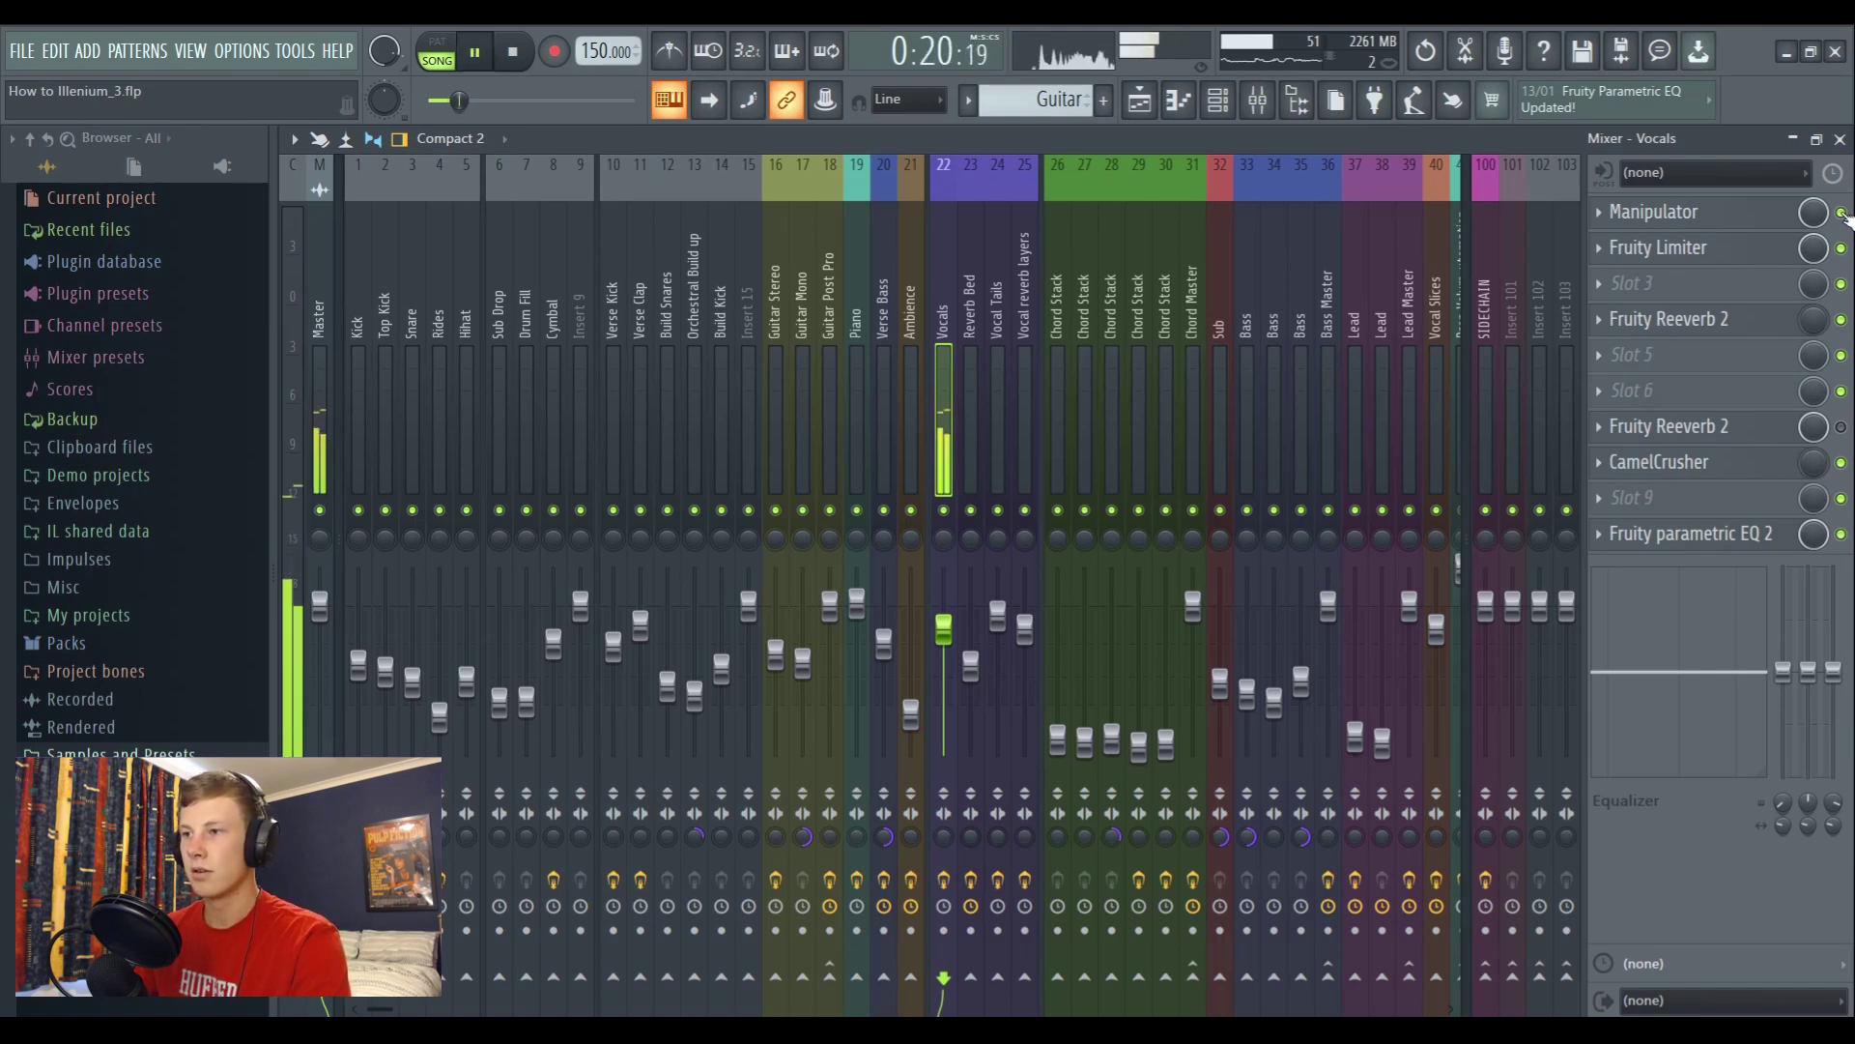
pyautogui.click(1681, 212)
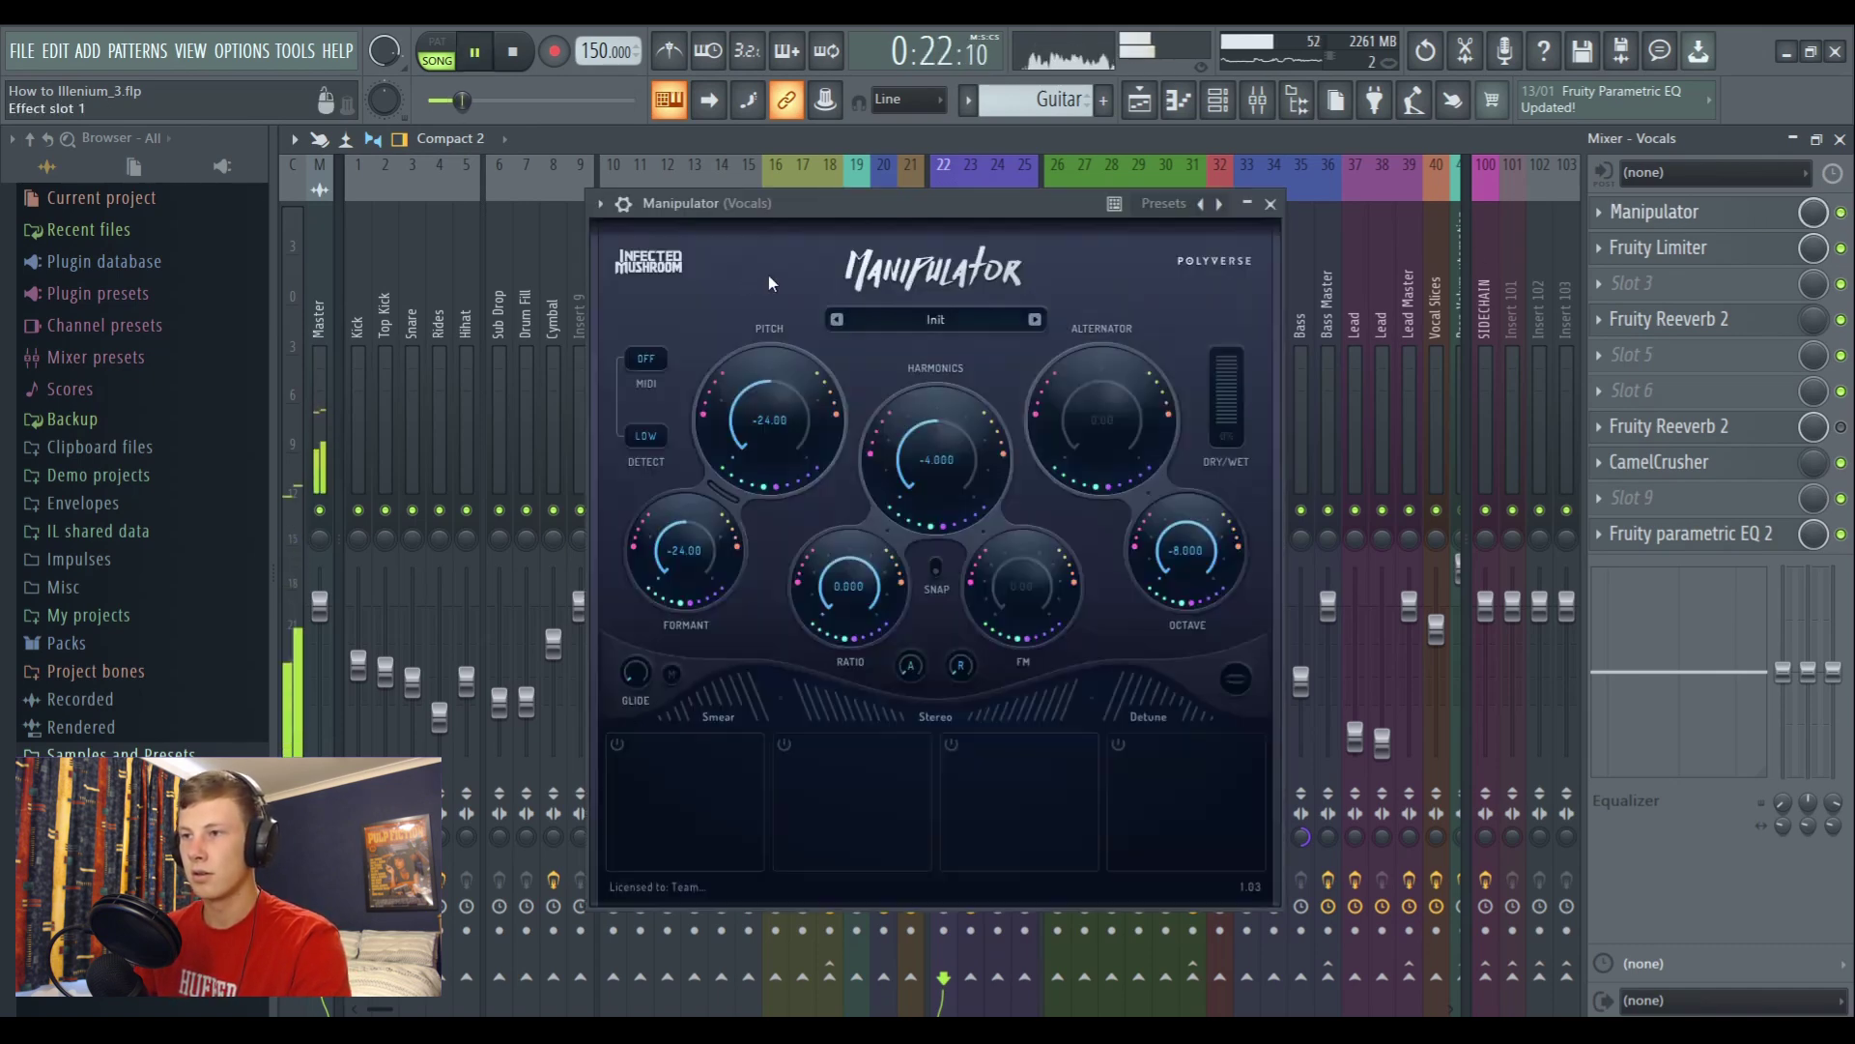
pyautogui.press('space')
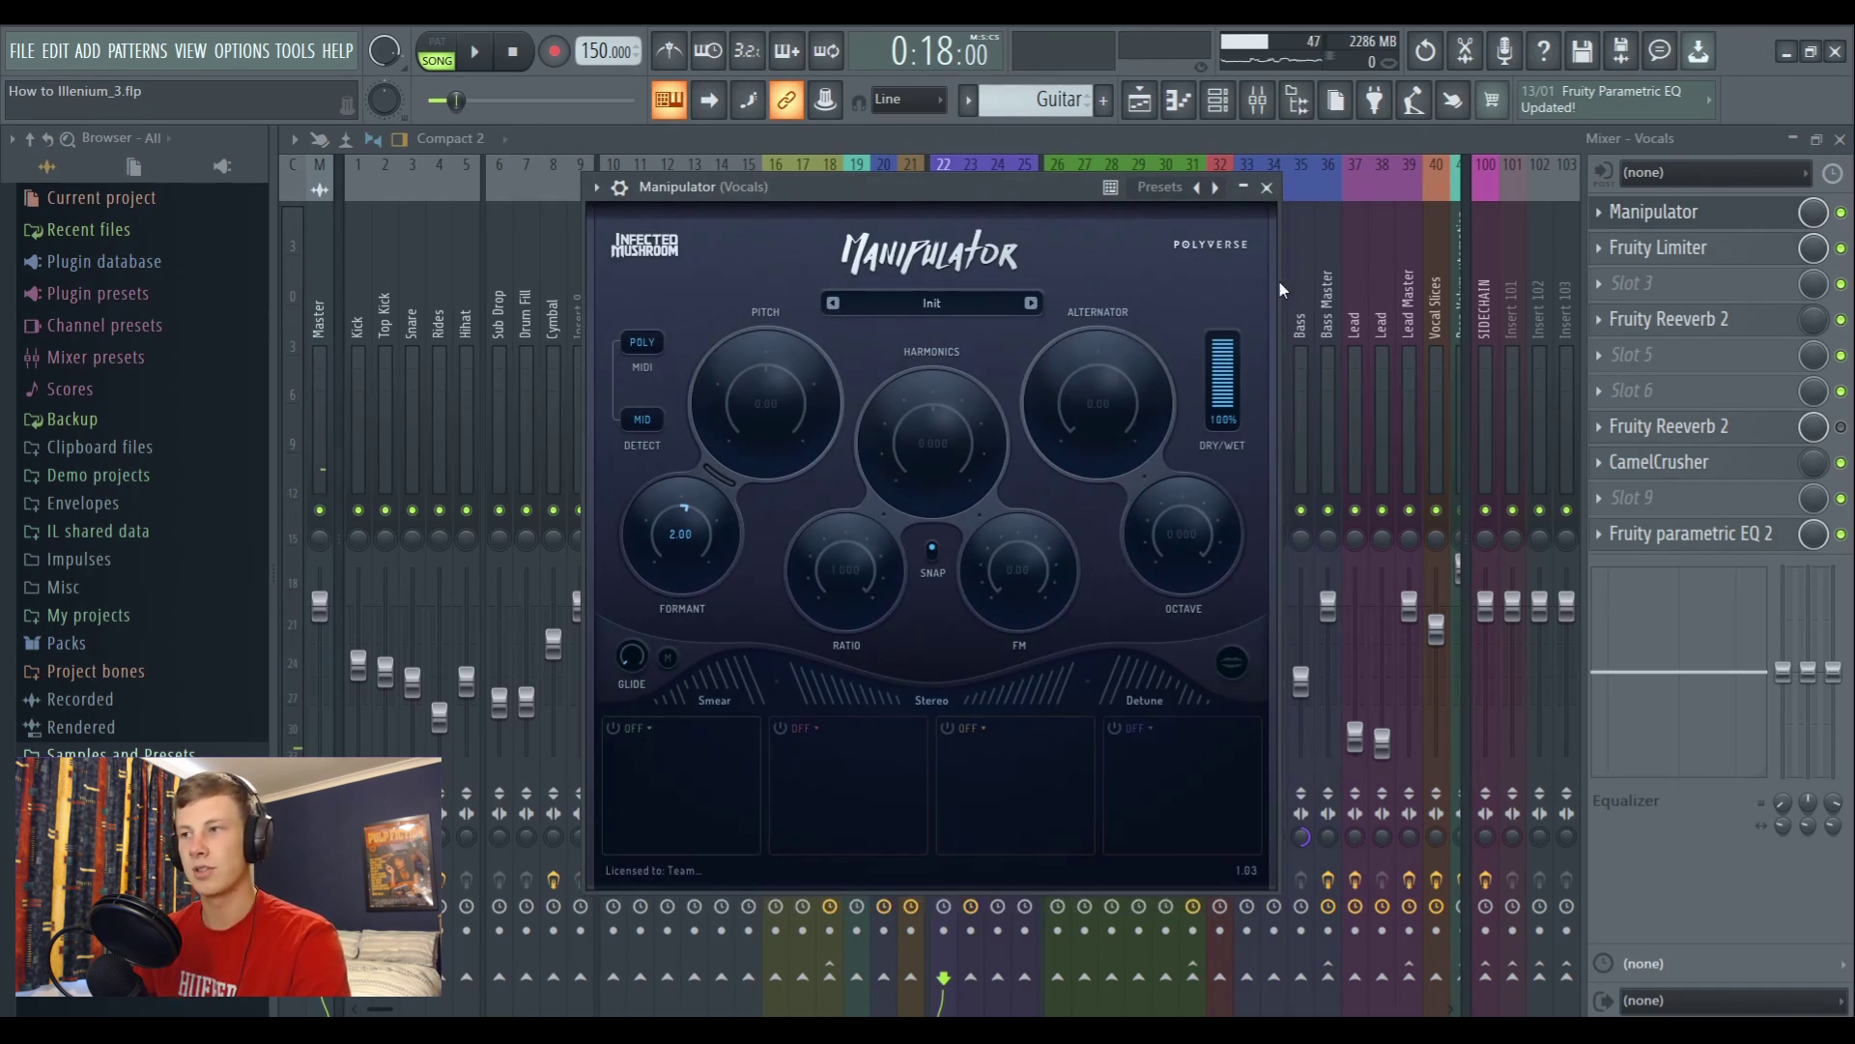
# Return to the playlist and play the illenium - Nightlight (Studio Acapella) clip on Track 20 from about bar 10
pyautogui.click(1140, 99)
pyautogui.scroll(3, 1019, 198)
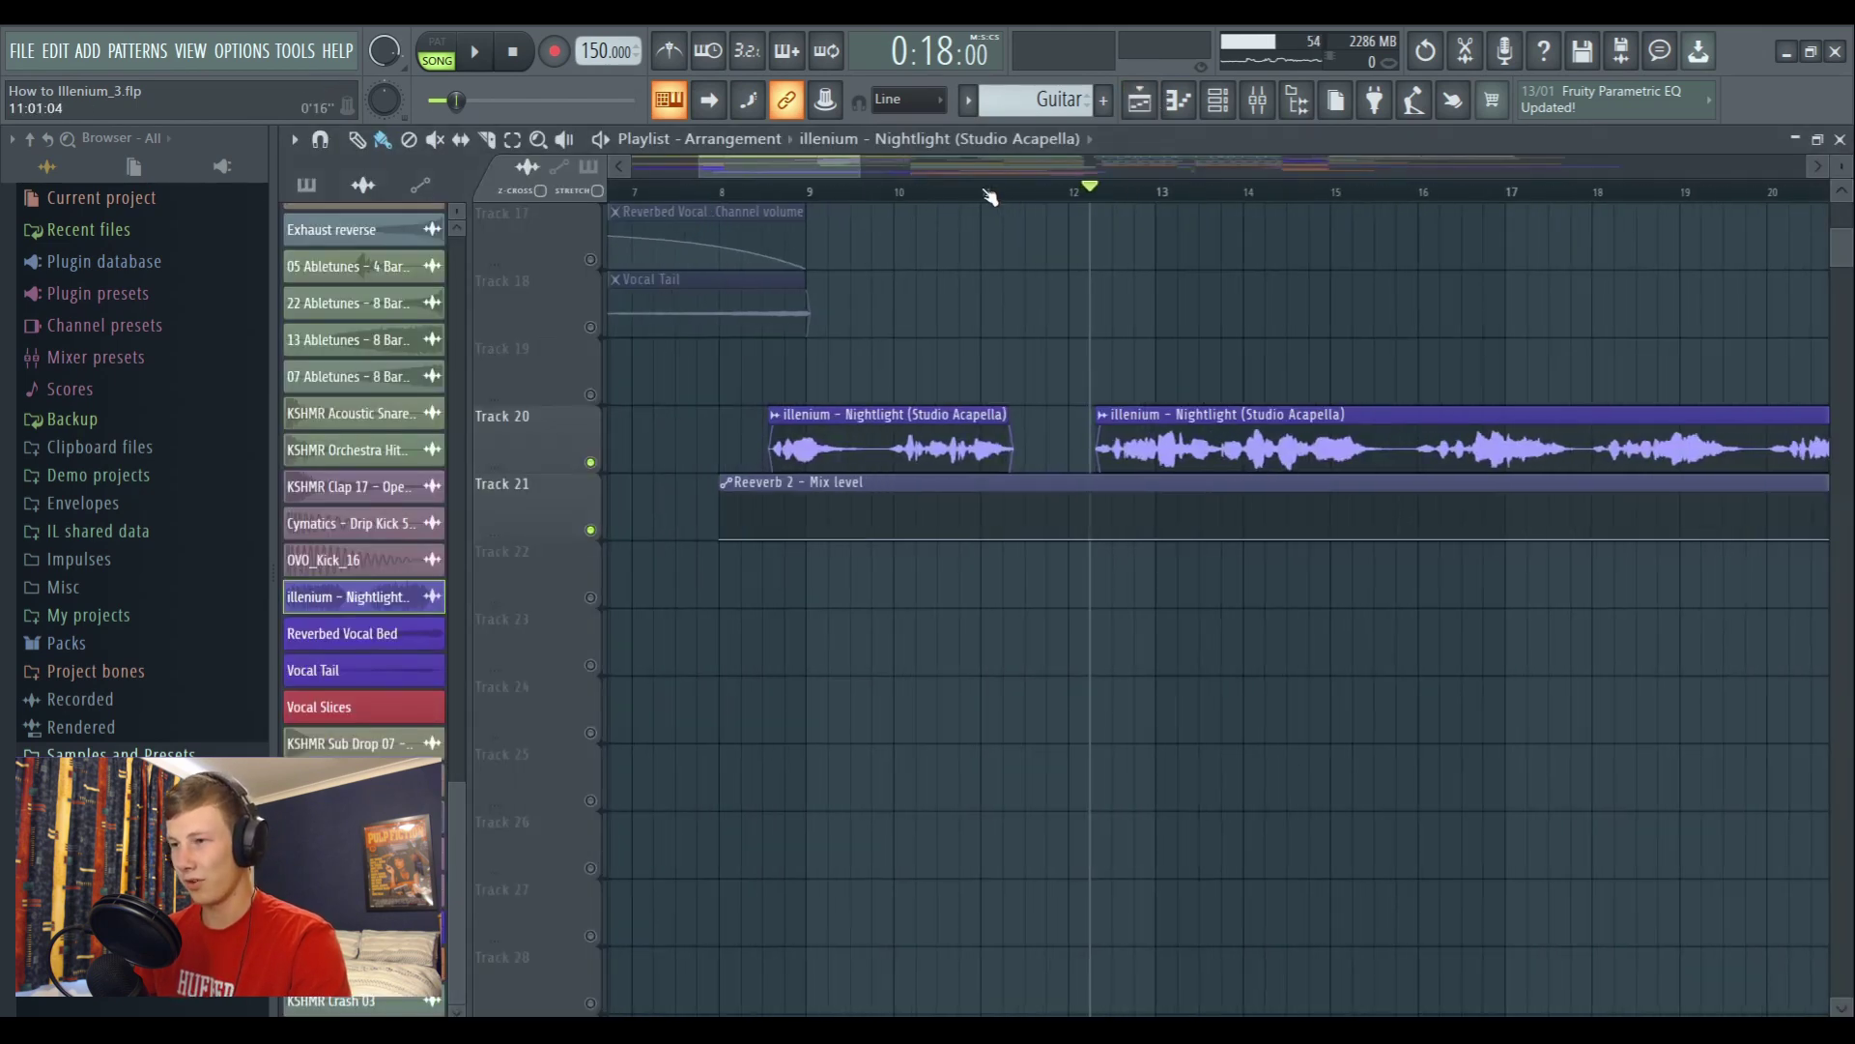
pyautogui.press('space')
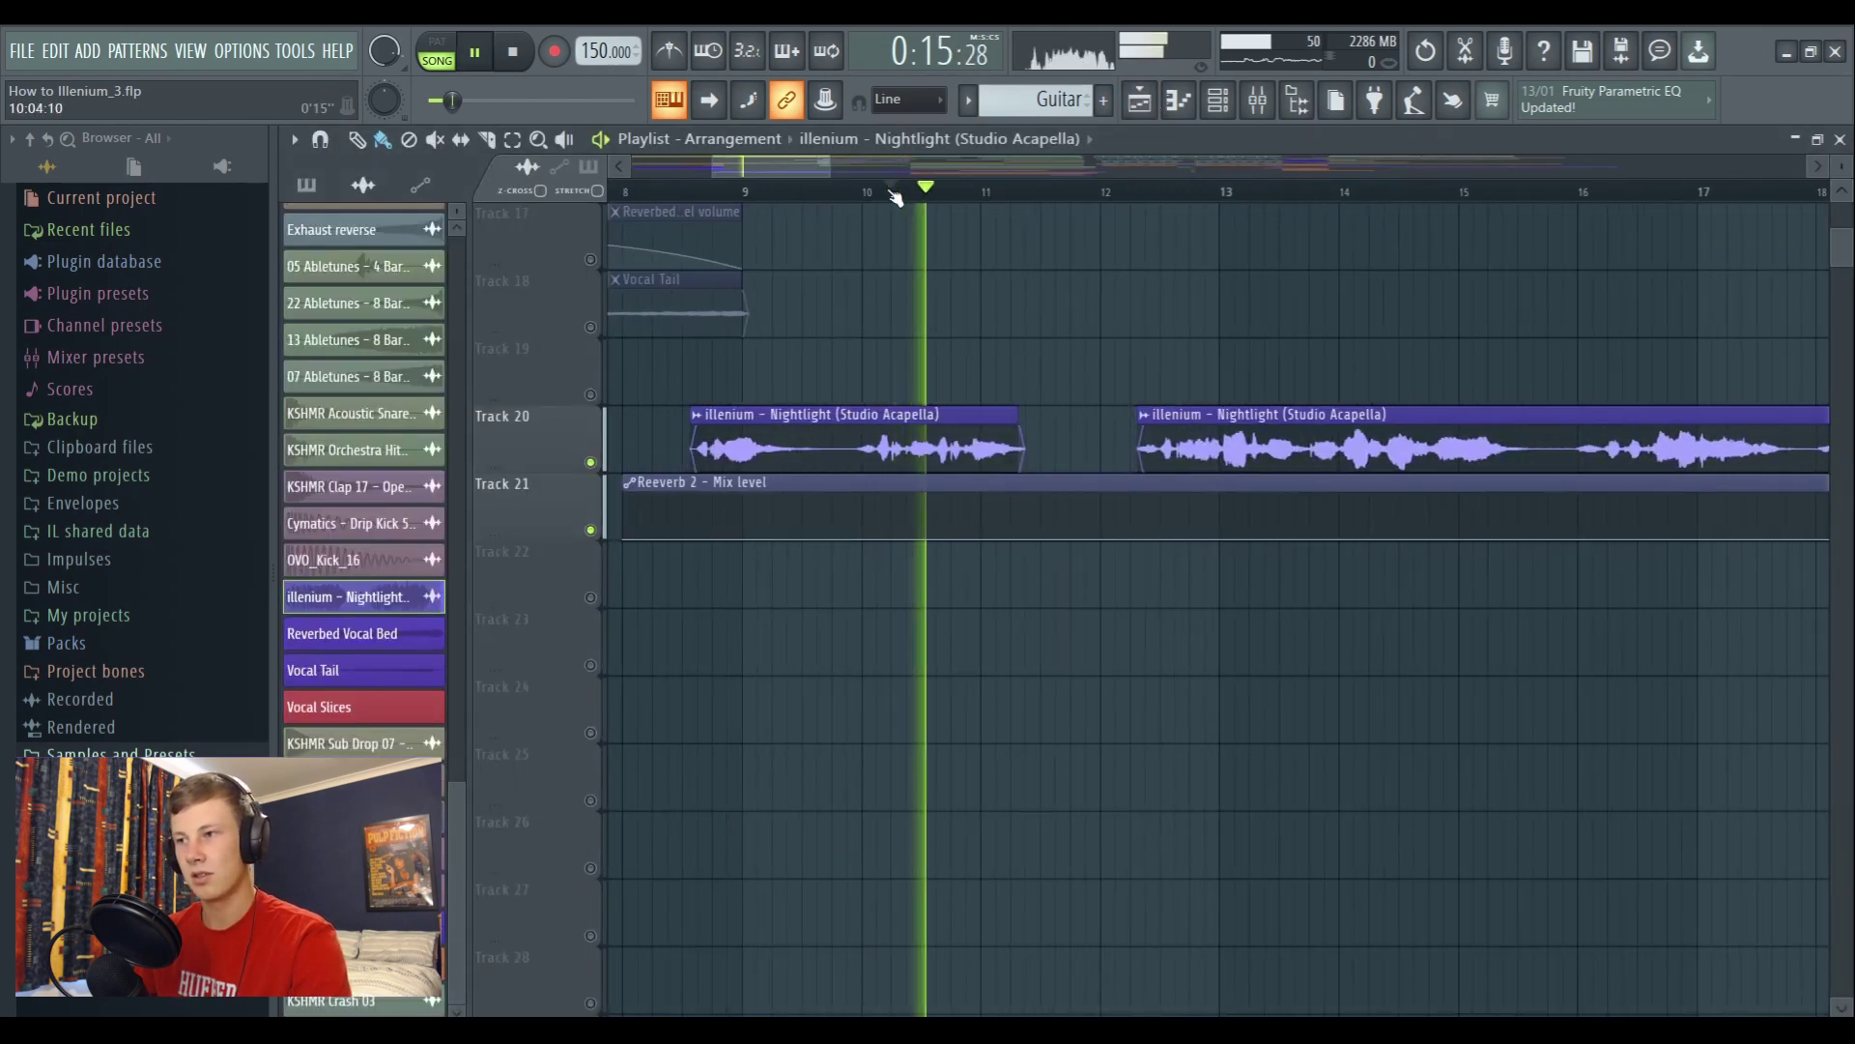
pyautogui.press('space')
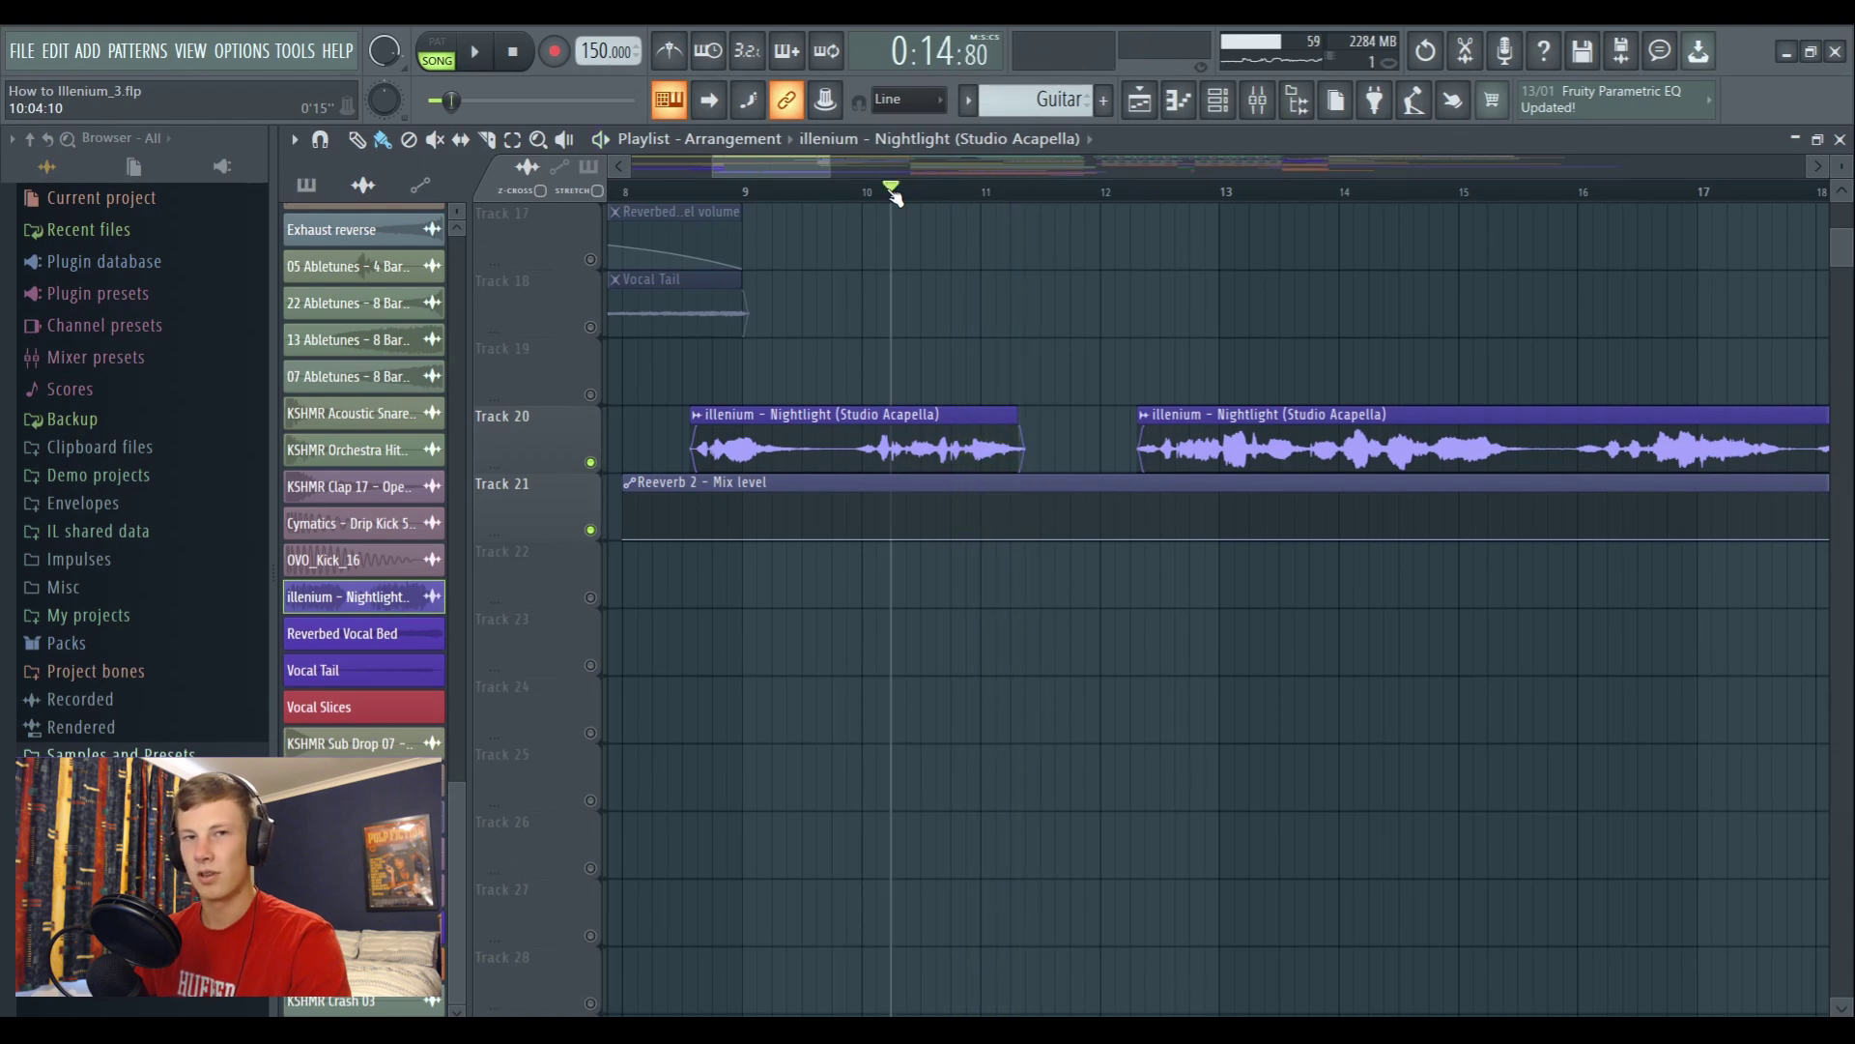
# Play the drum and Cymatics clap clips on Tracks 4 and 5 from bar 17
pyautogui.scroll(-5, 893, 196)
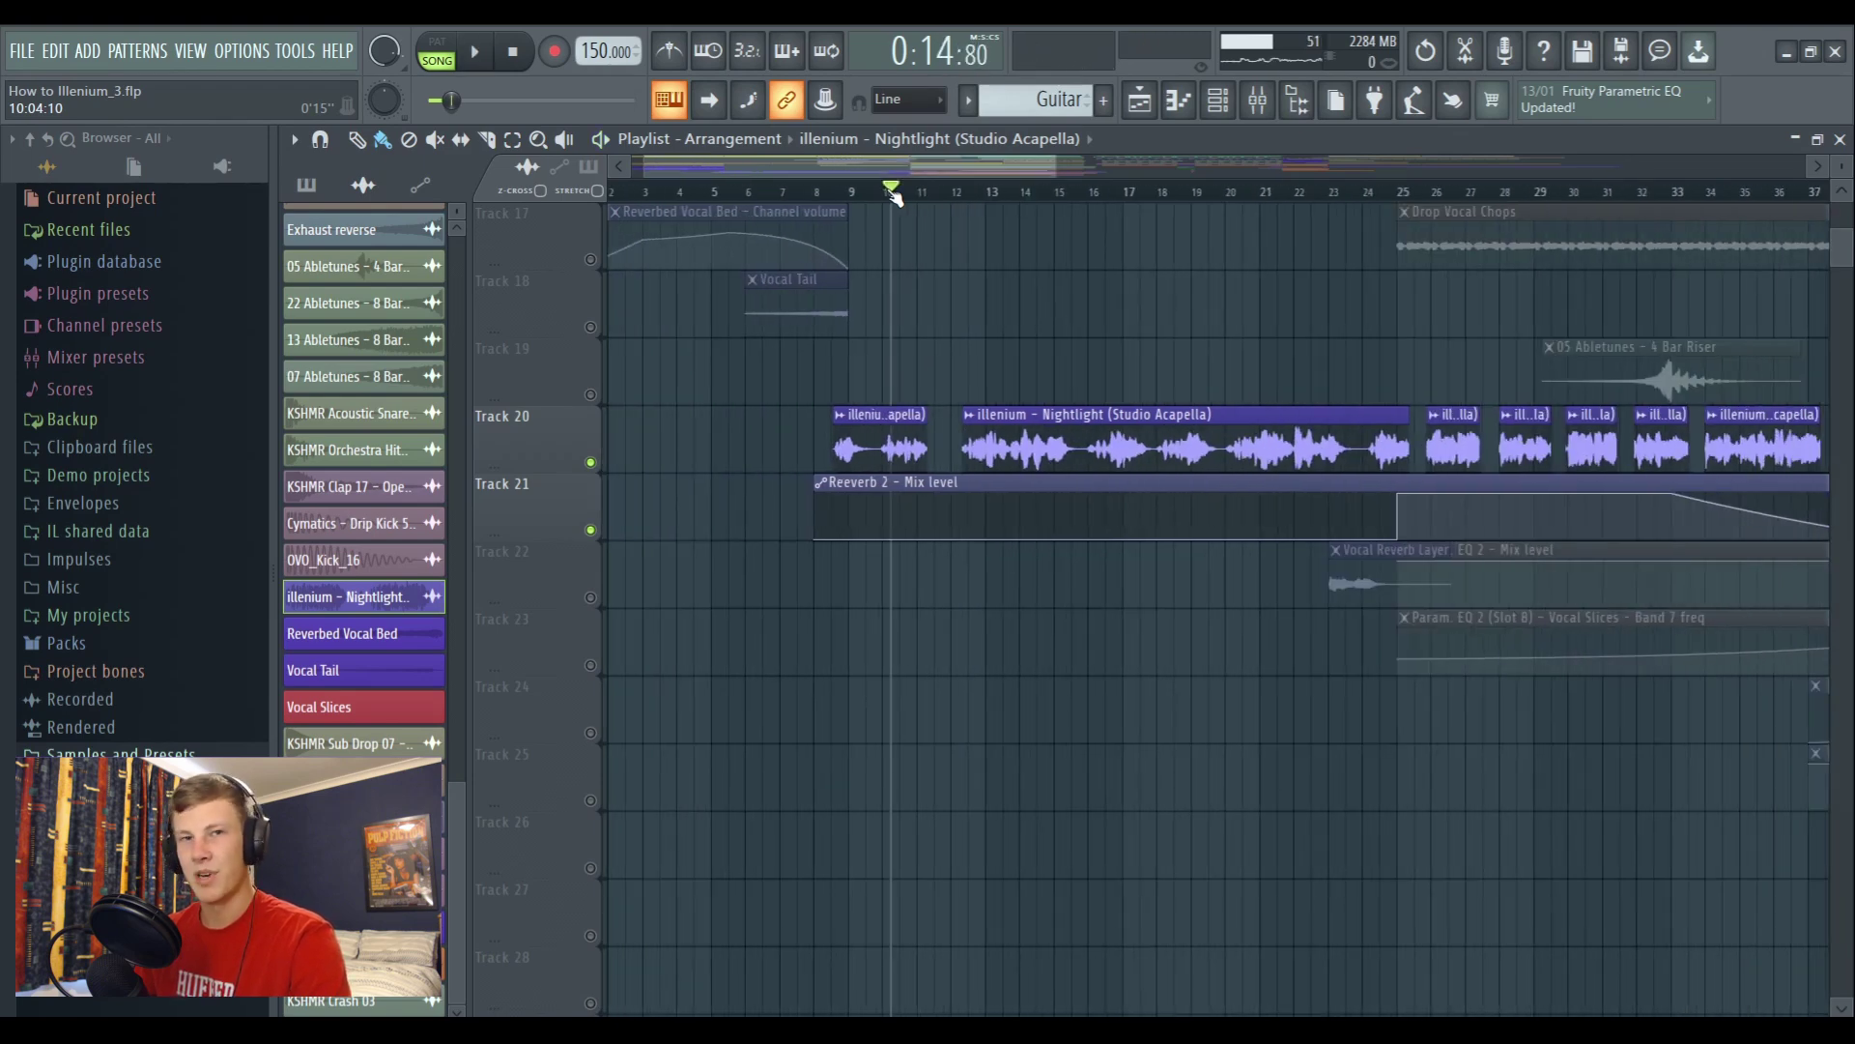
pyautogui.scroll(10, 875, 281)
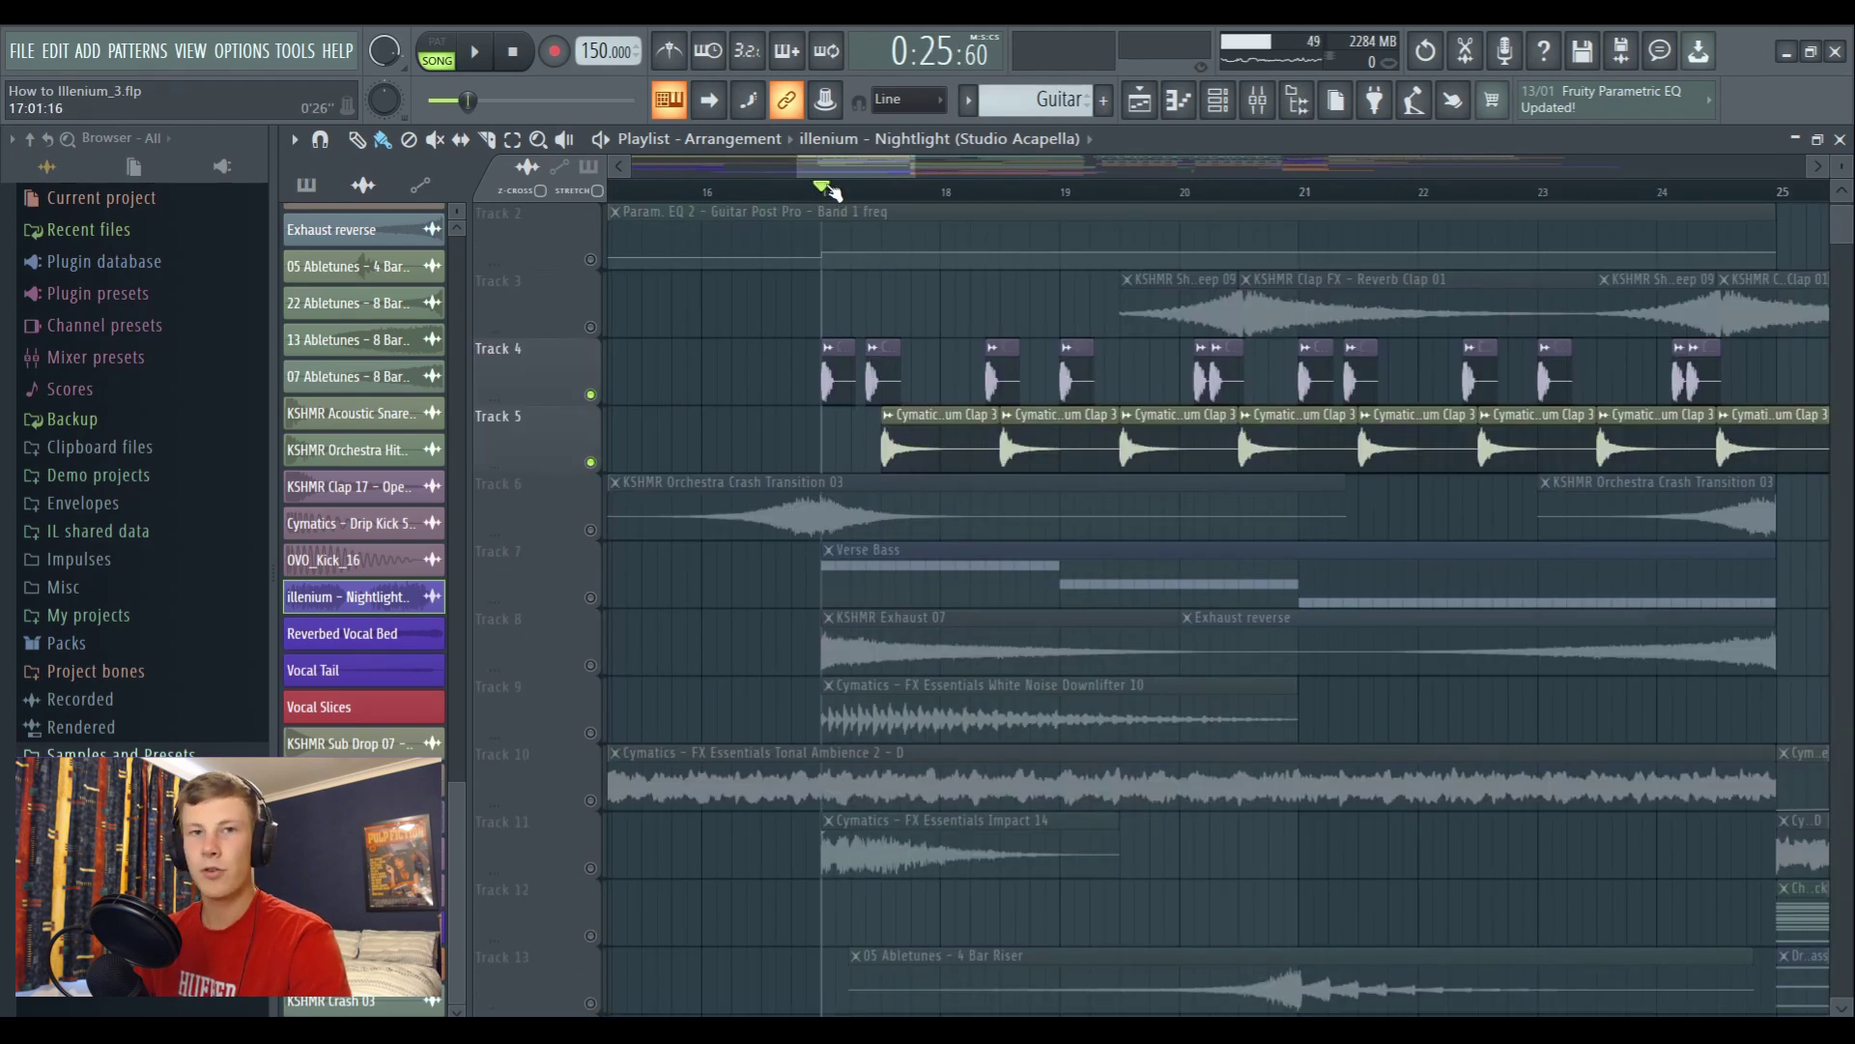
pyautogui.hscroll(3, 844, 159)
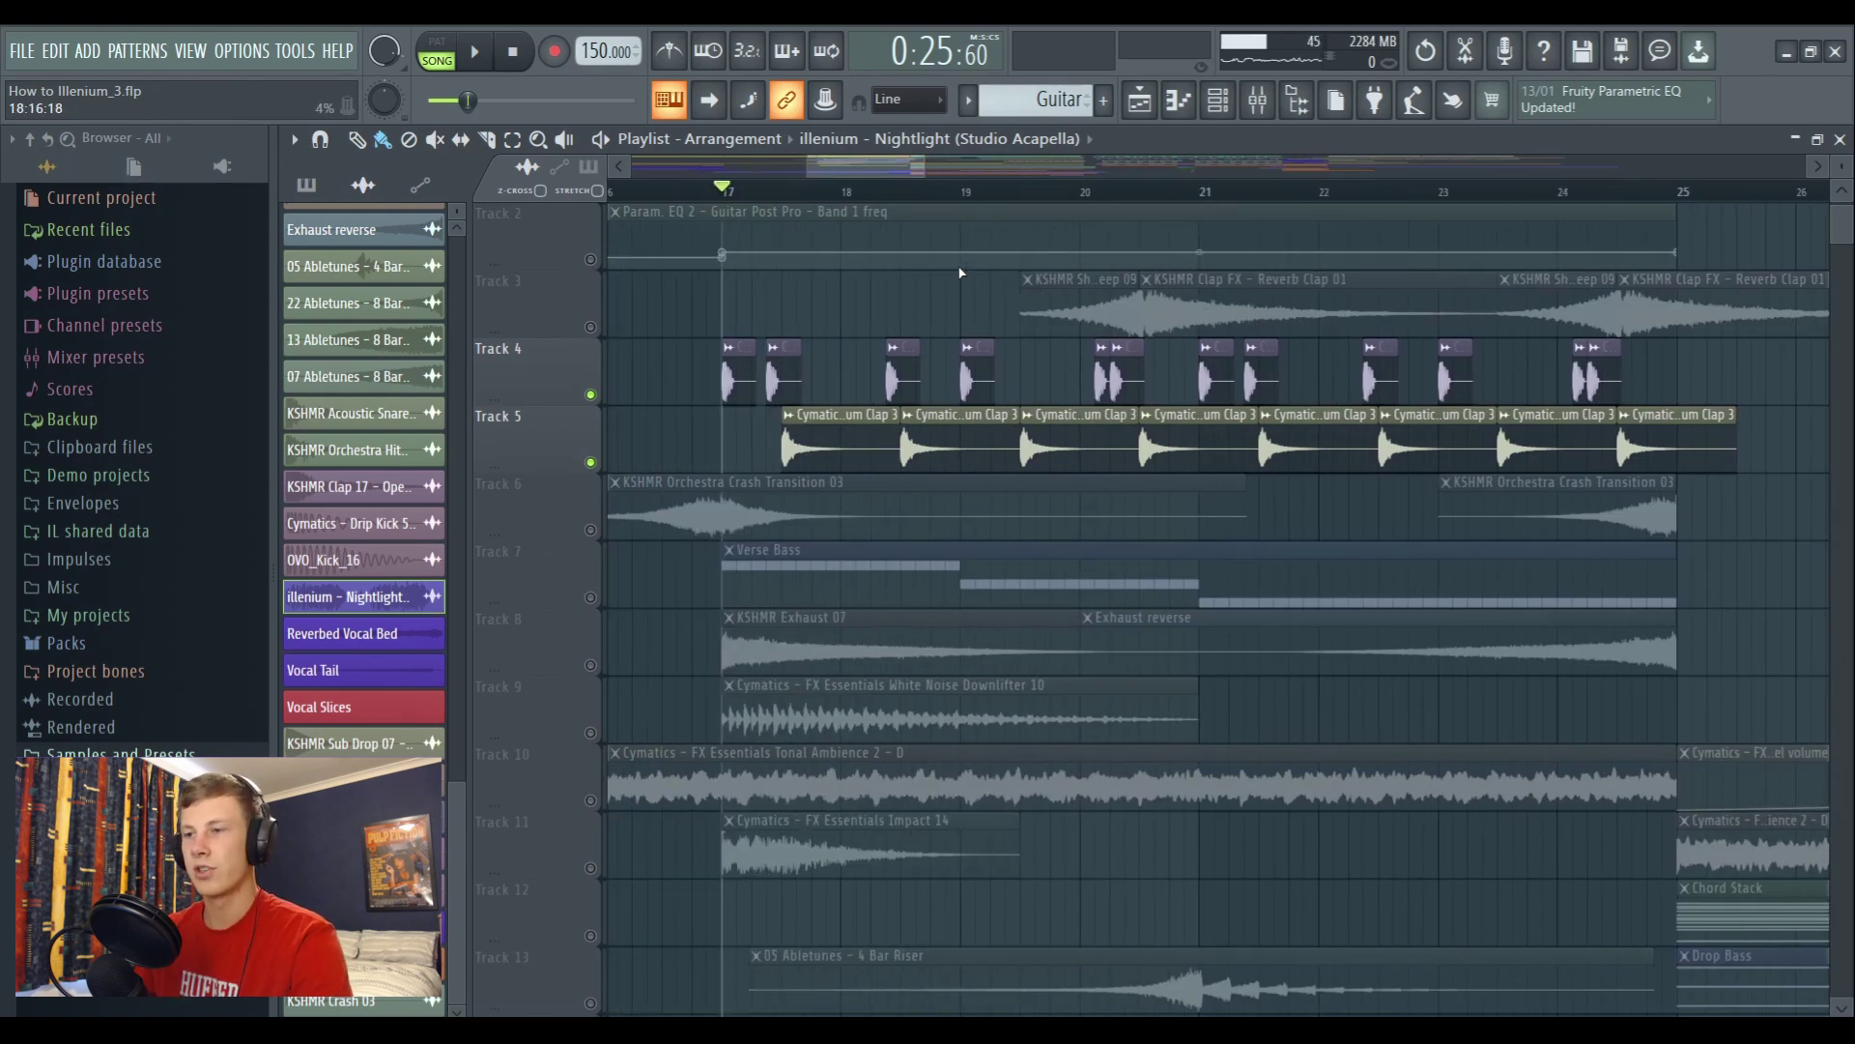
pyautogui.scroll(3, 960, 273)
pyautogui.press('space')
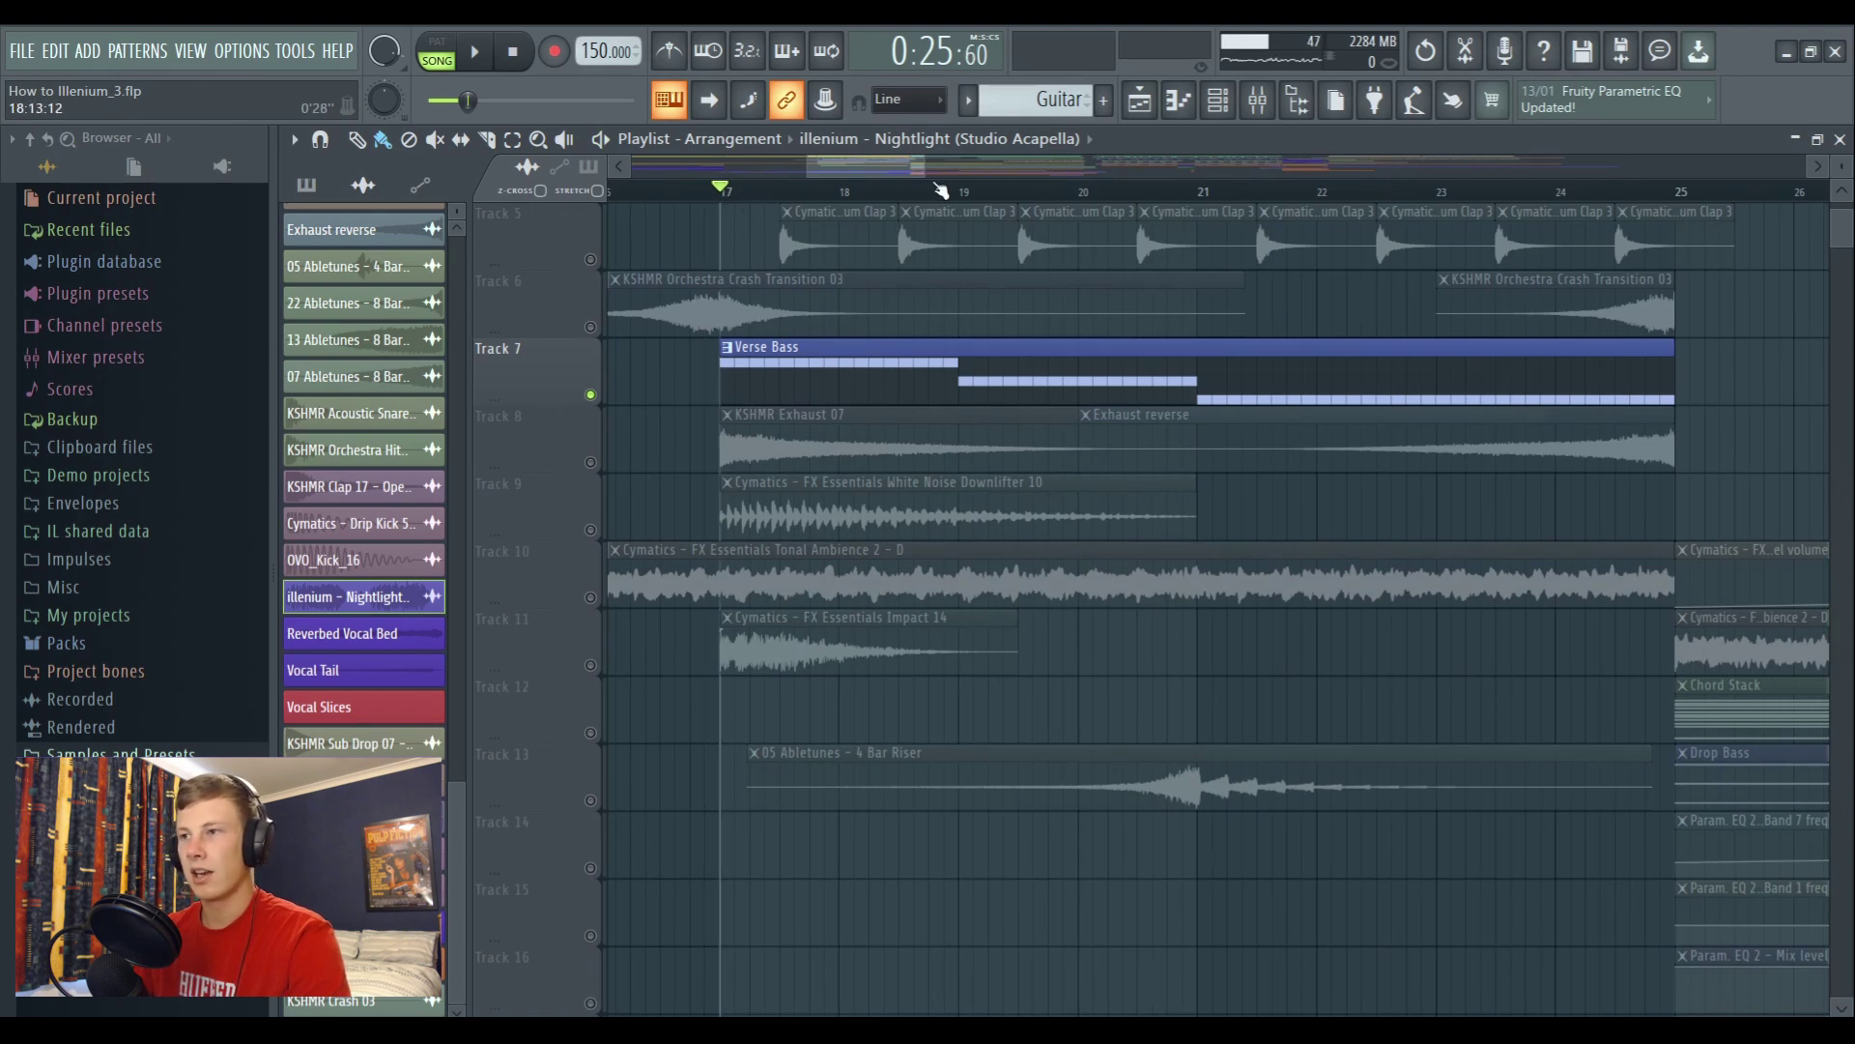
# Play the Verse Bass clip on Track 7 from bar 17 and inspect its Ibanez instrument settings
pyautogui.hscroll(1, 889, 160)
pyautogui.press('space')
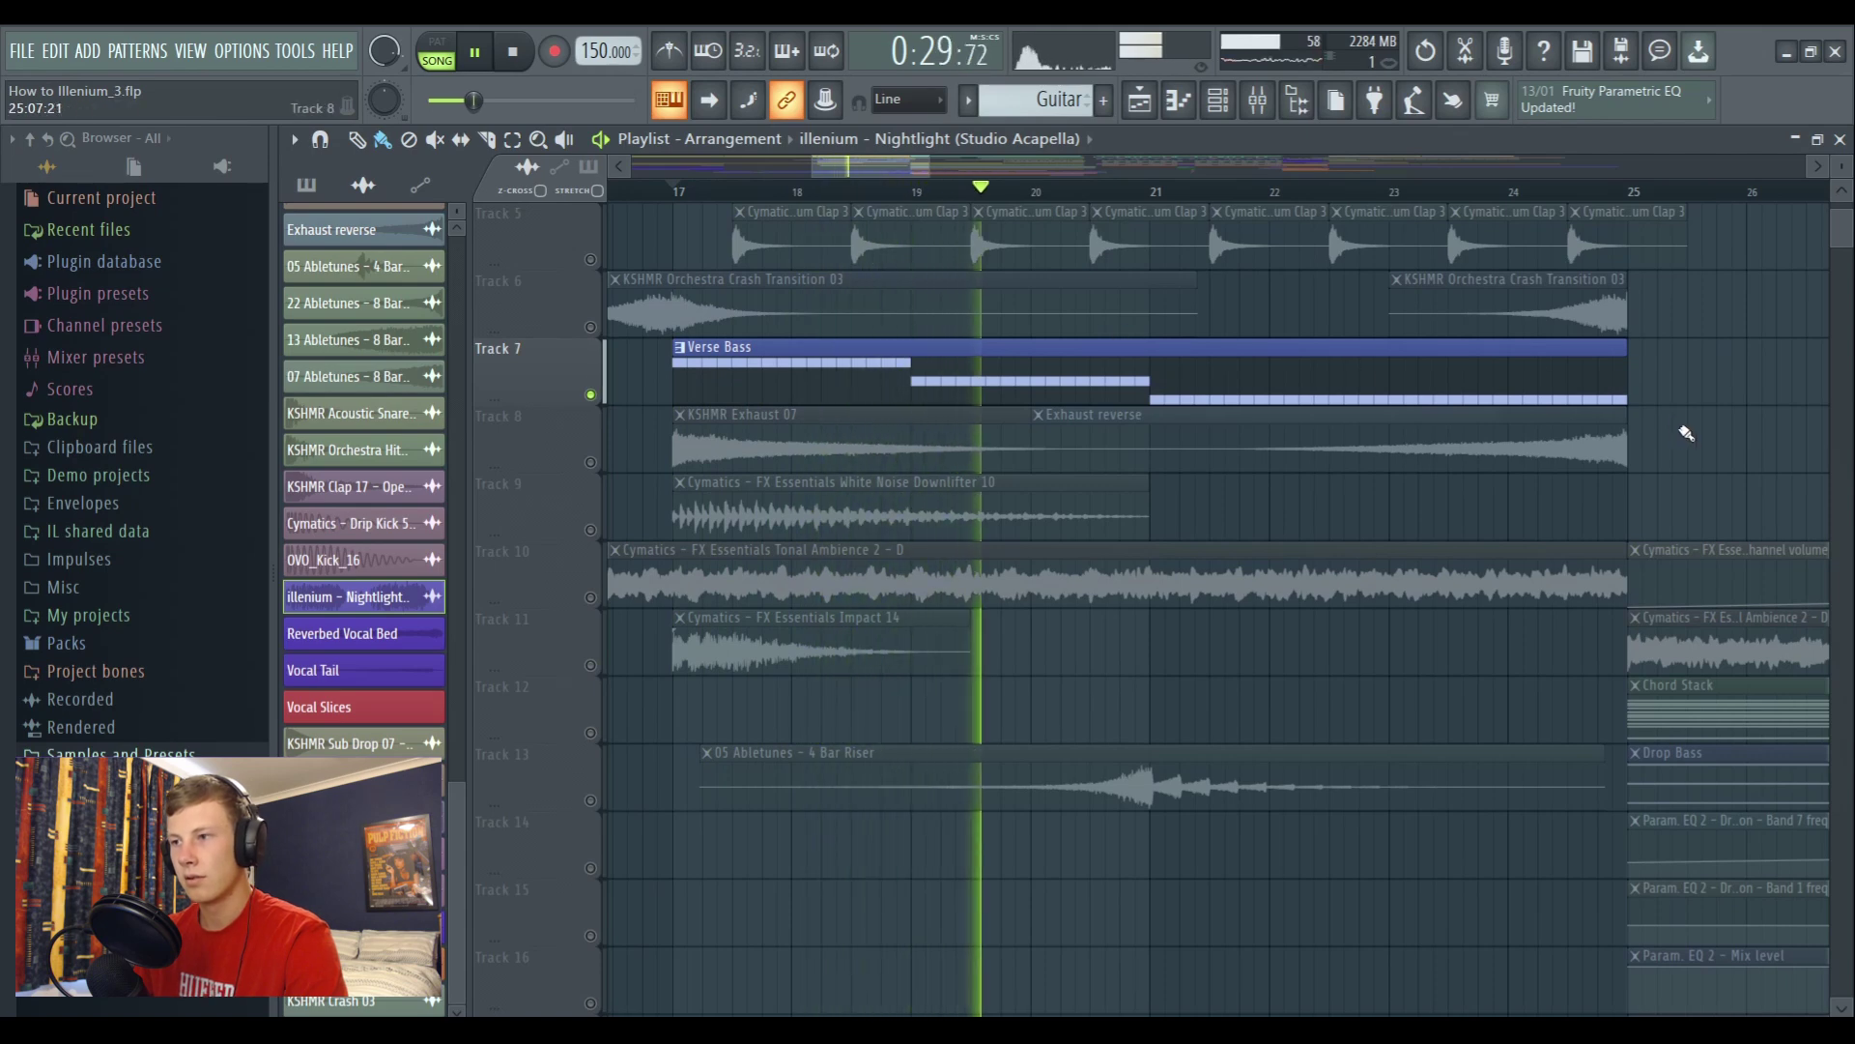
pyautogui.doubleClick(1035, 365)
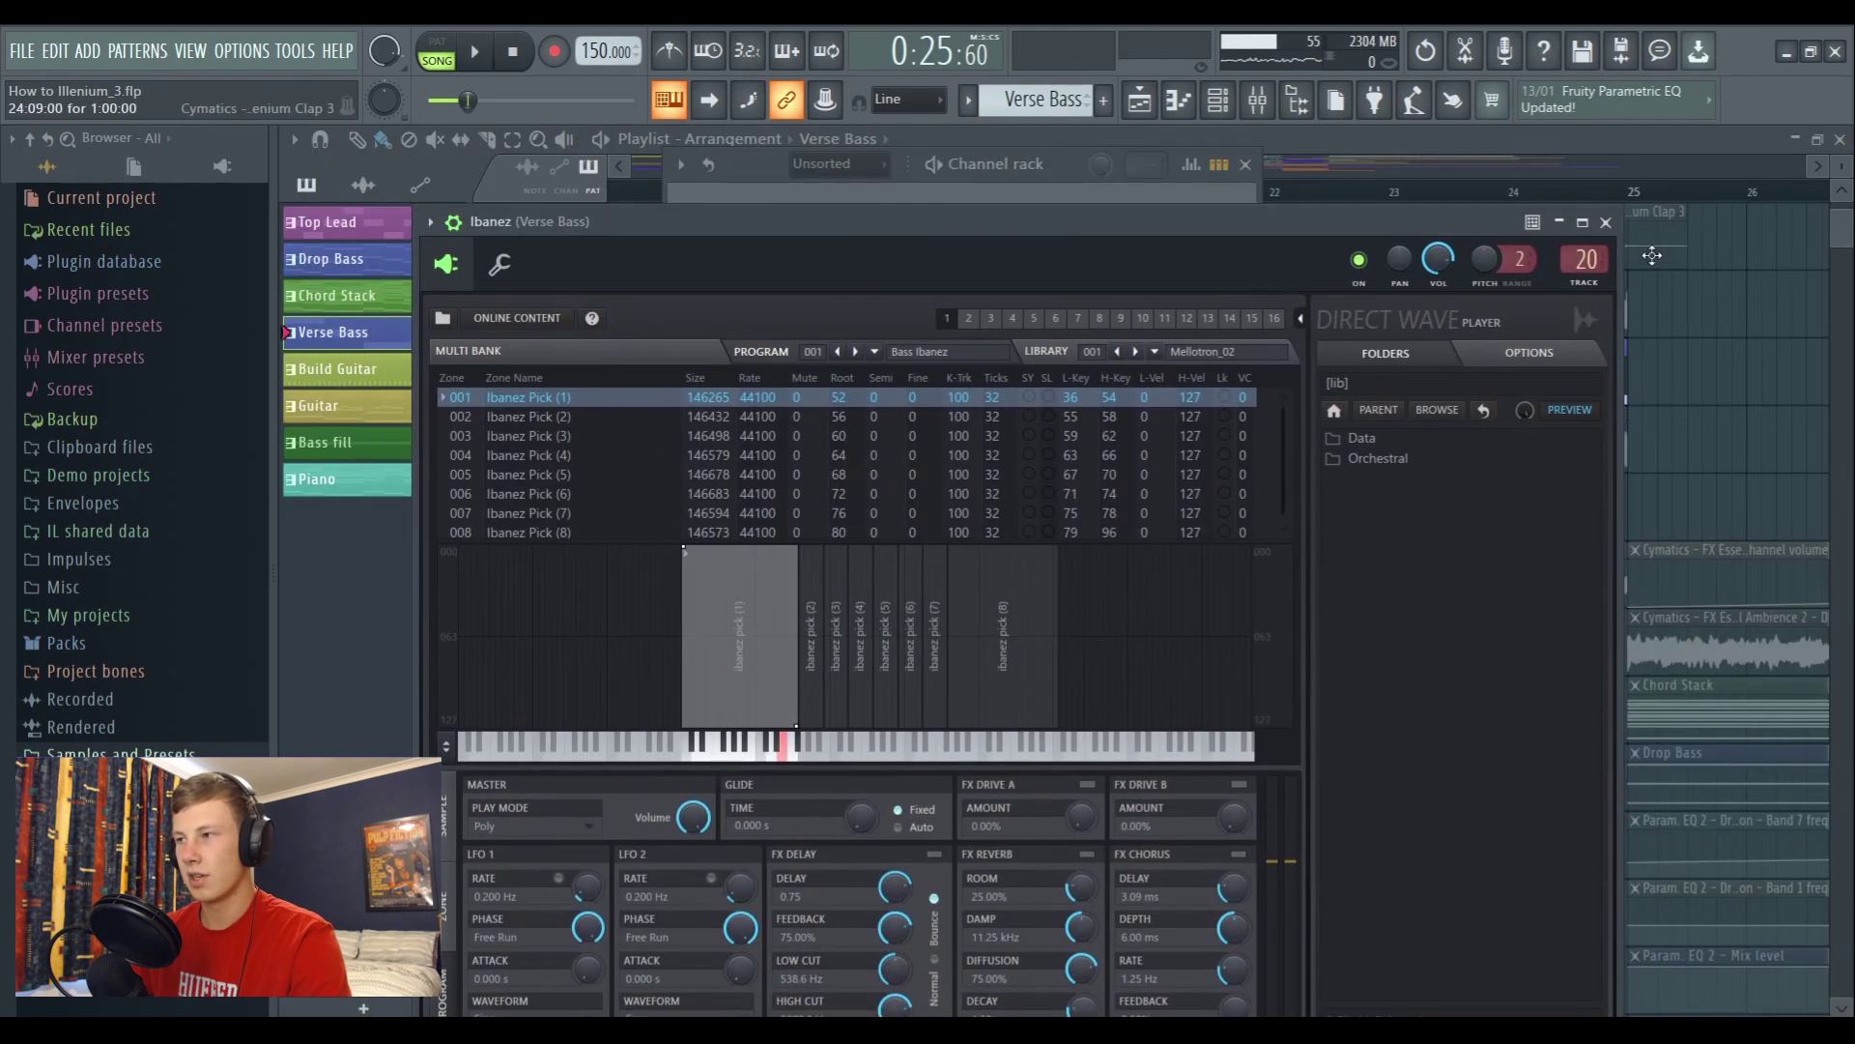
pyautogui.click(1608, 224)
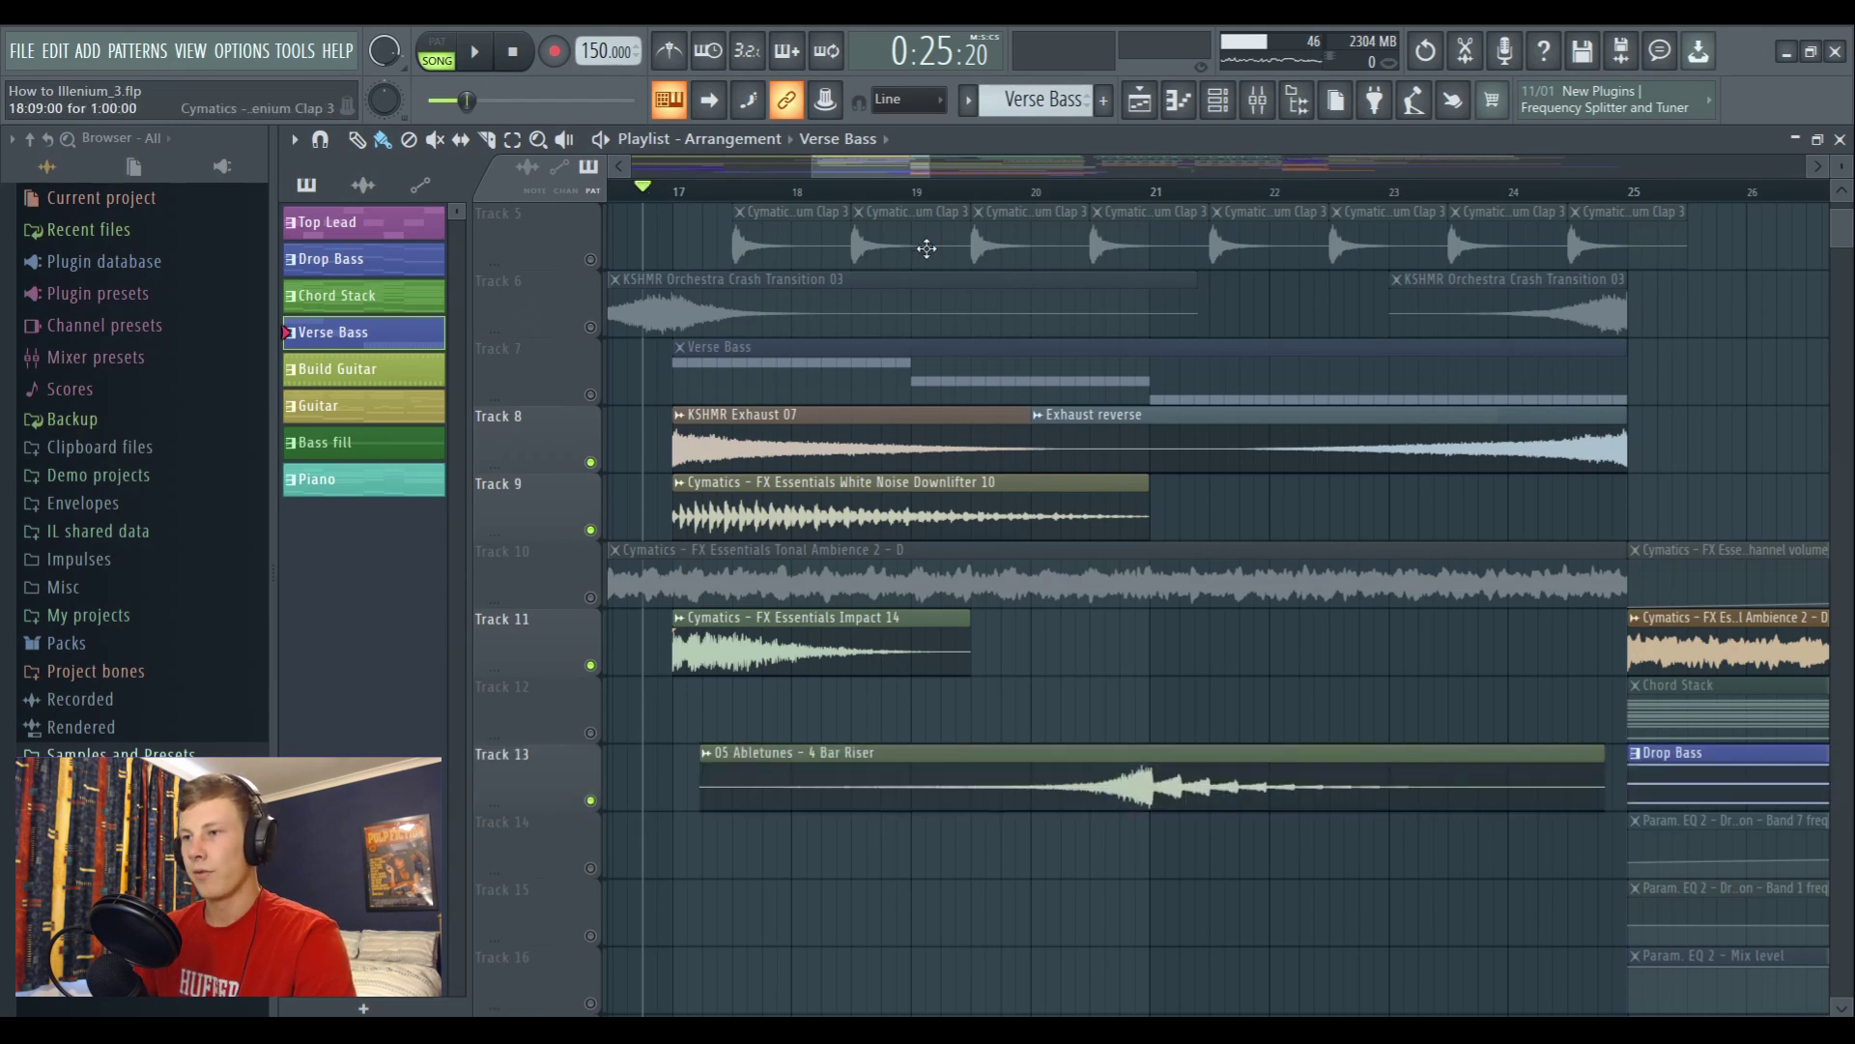
# Play the soloed effect clips on Tracks 8, 9, 11 and 13 from bar 17, about bar 20 and about bar 24
pyautogui.press('space')
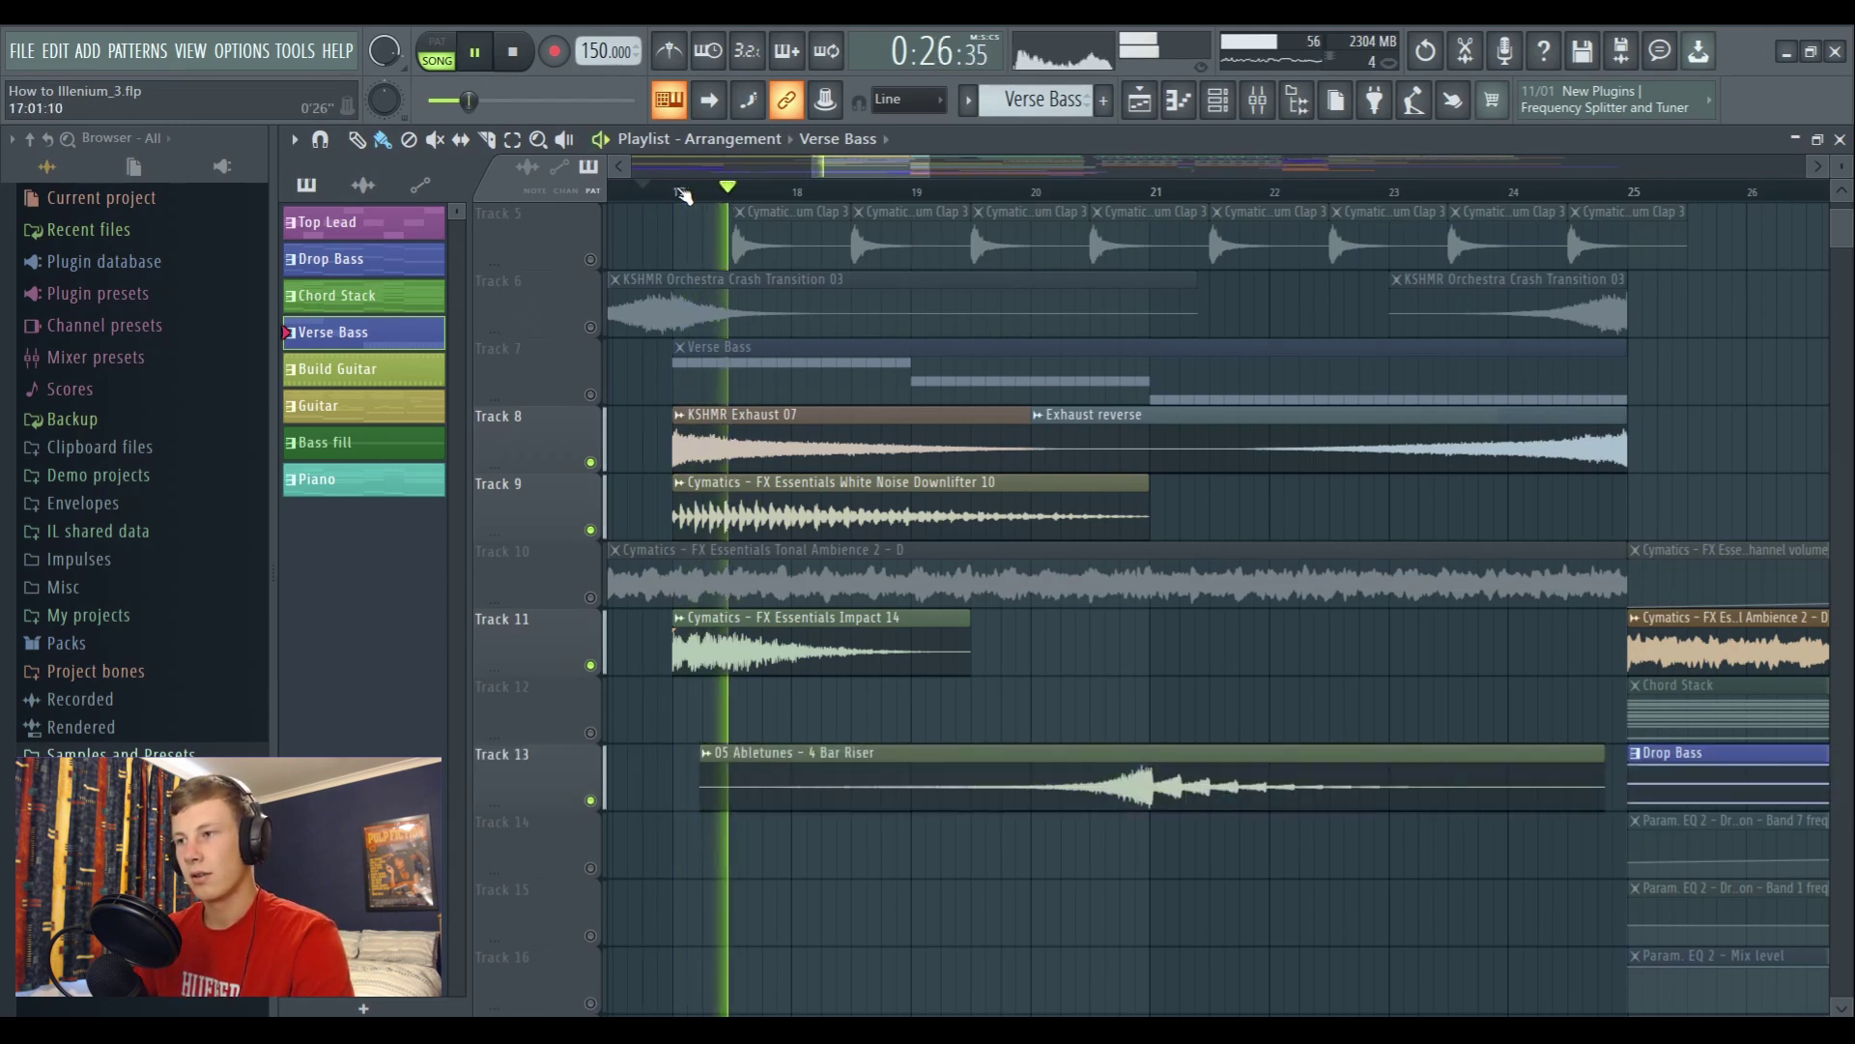
pyautogui.click(1111, 194)
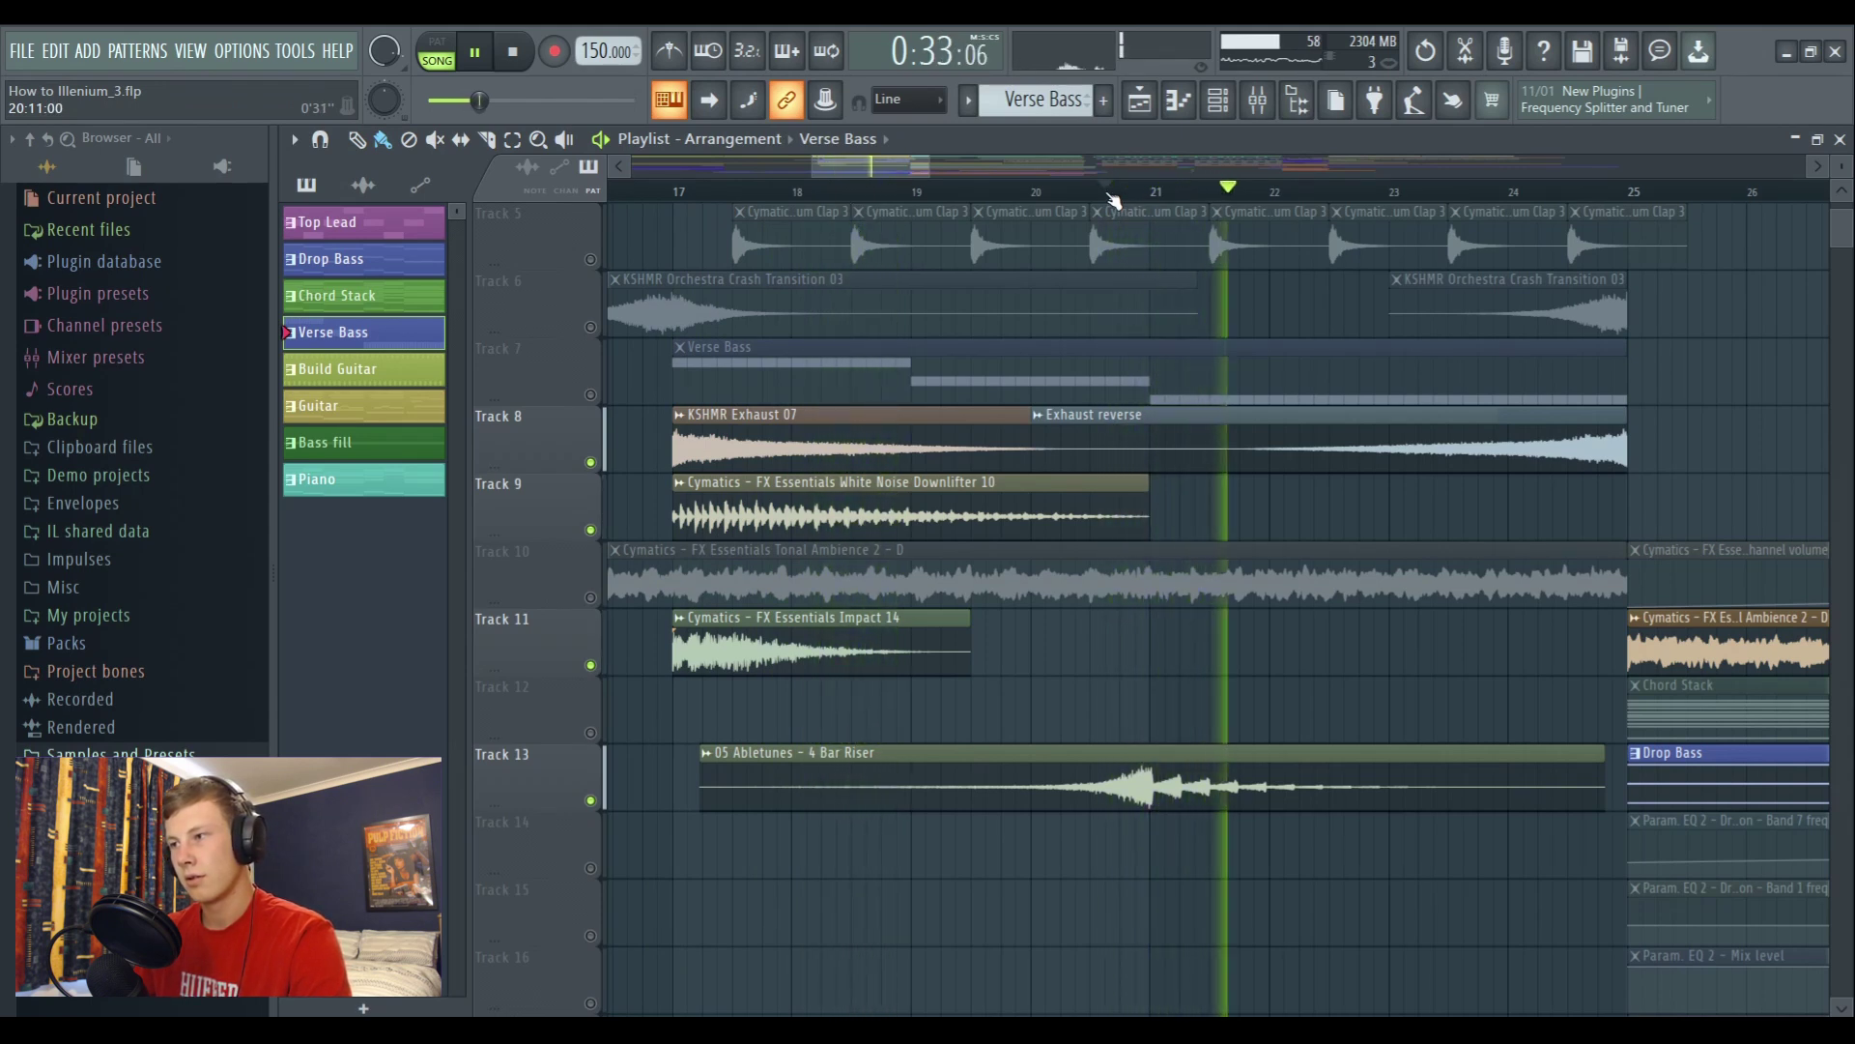
pyautogui.click(1540, 198)
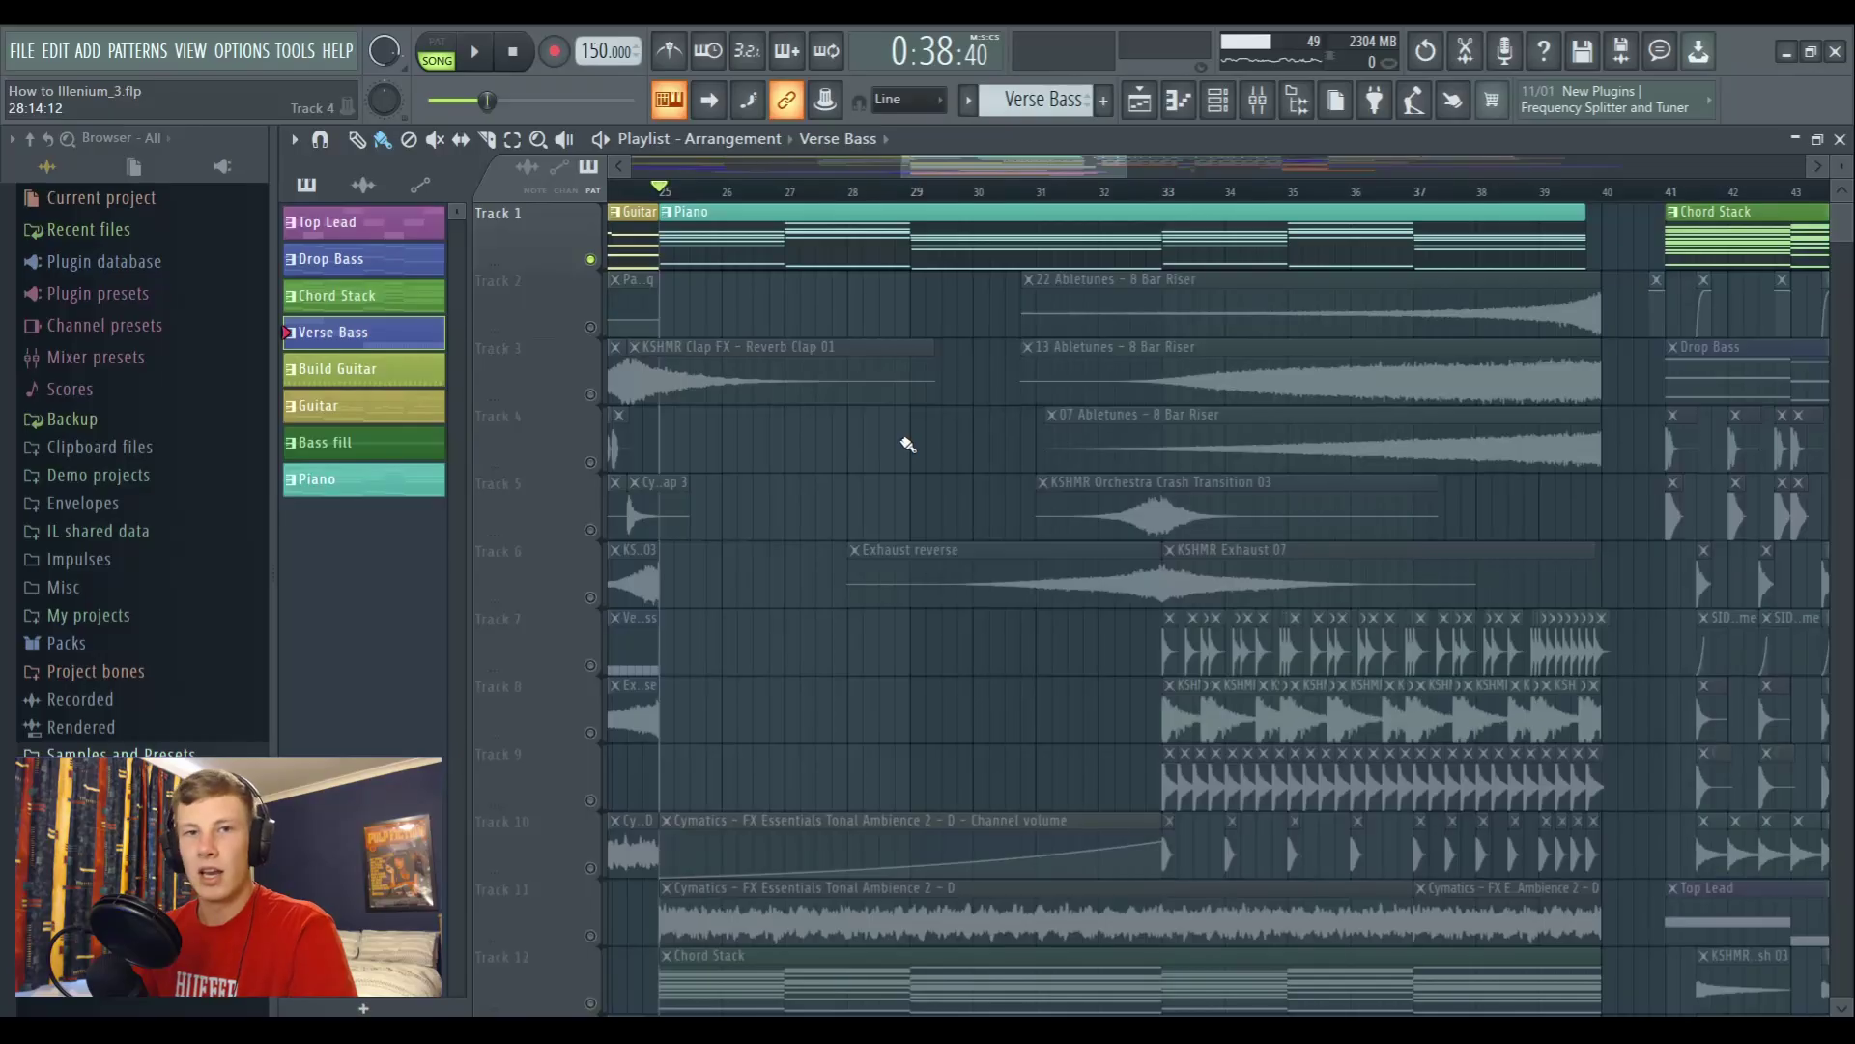
# Play the Piano clip on Track 1 from bar 25
pyautogui.click(708, 198)
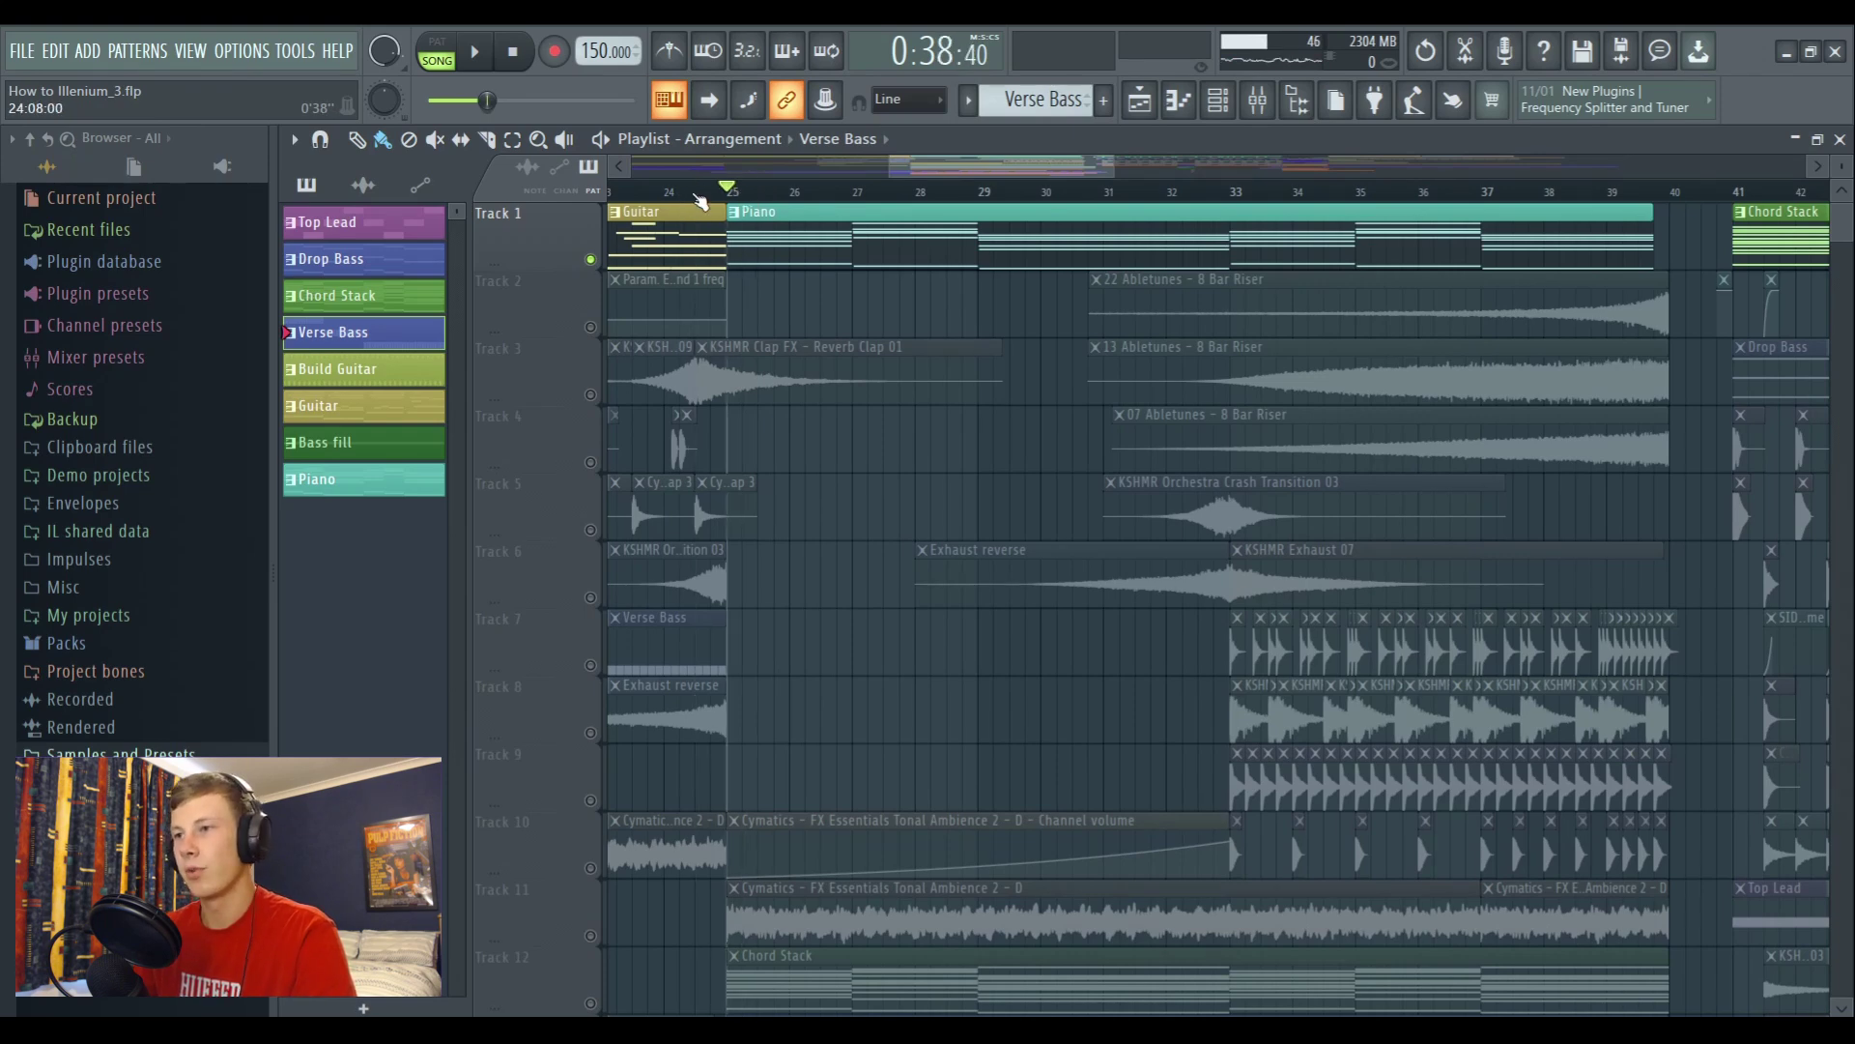
pyautogui.scroll(3, 700, 198)
pyautogui.press('space')
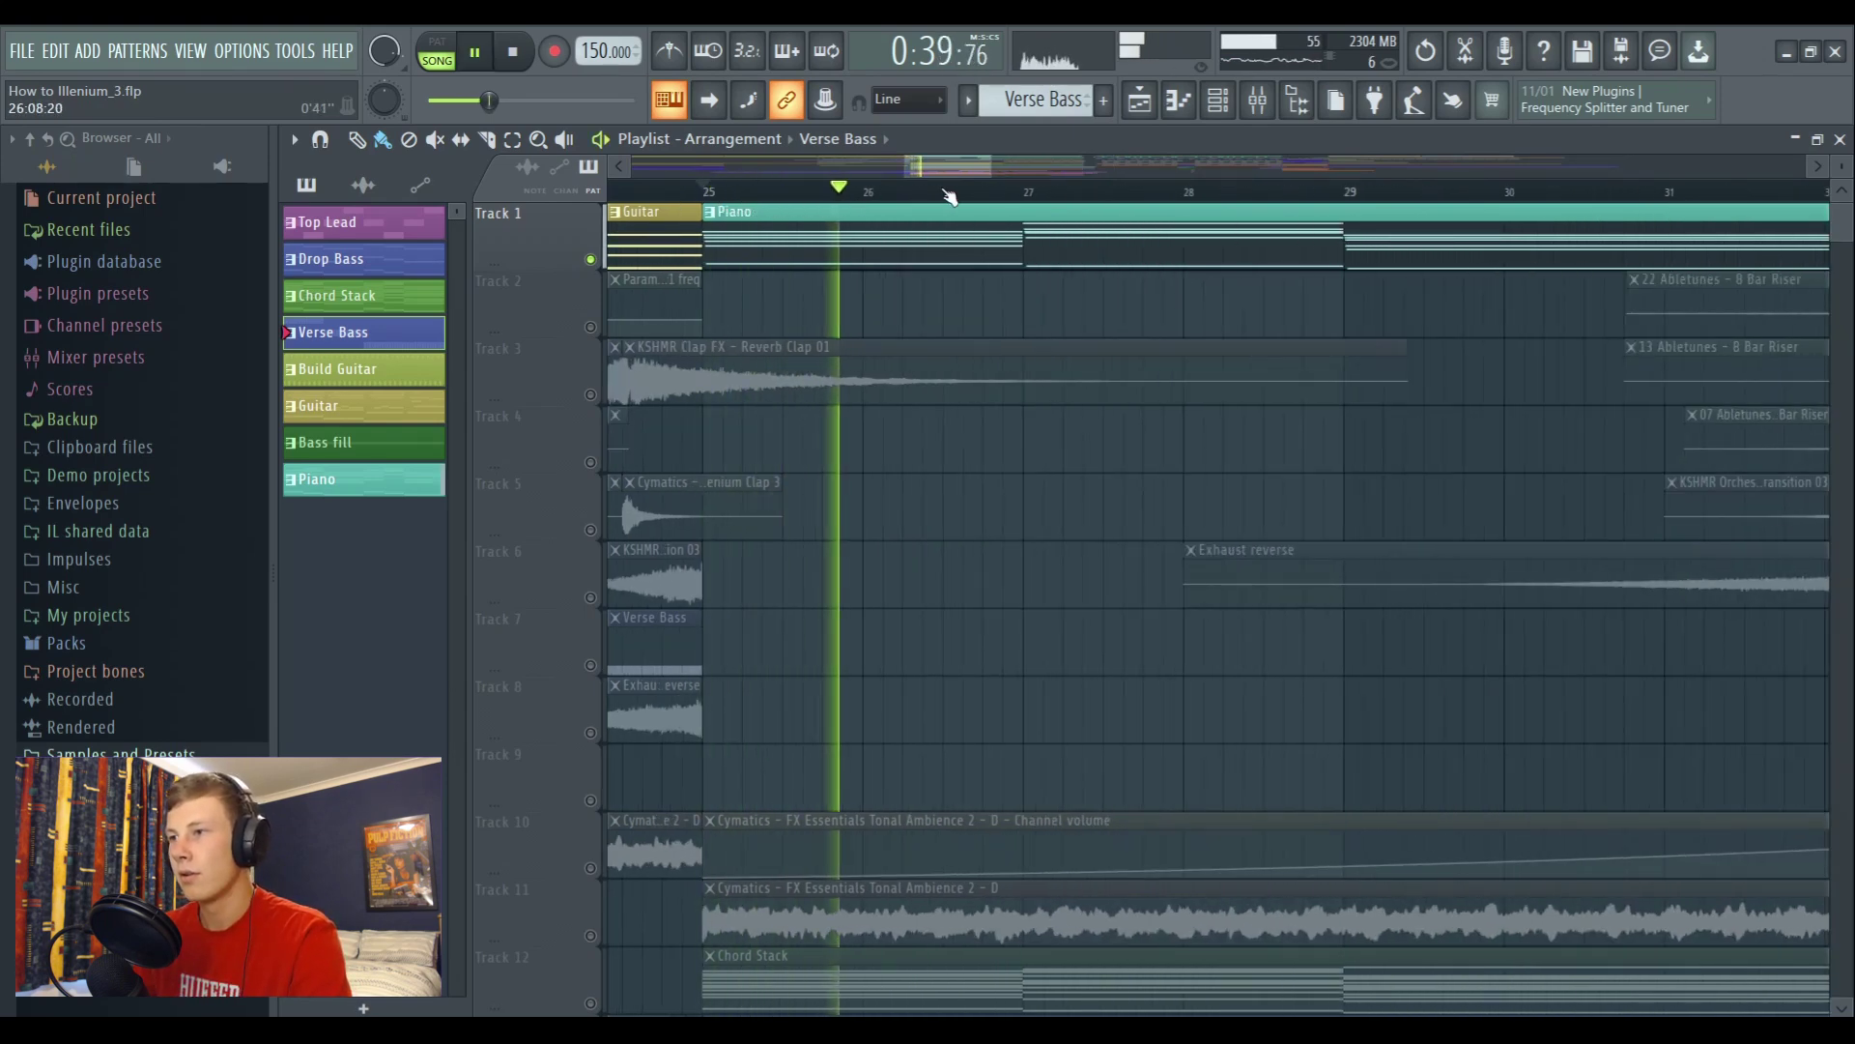
pyautogui.scroll(-3, 950, 197)
# Open the Piano clip in the piano roll and follow its upper chord notes during playback
pyautogui.click(1043, 230)
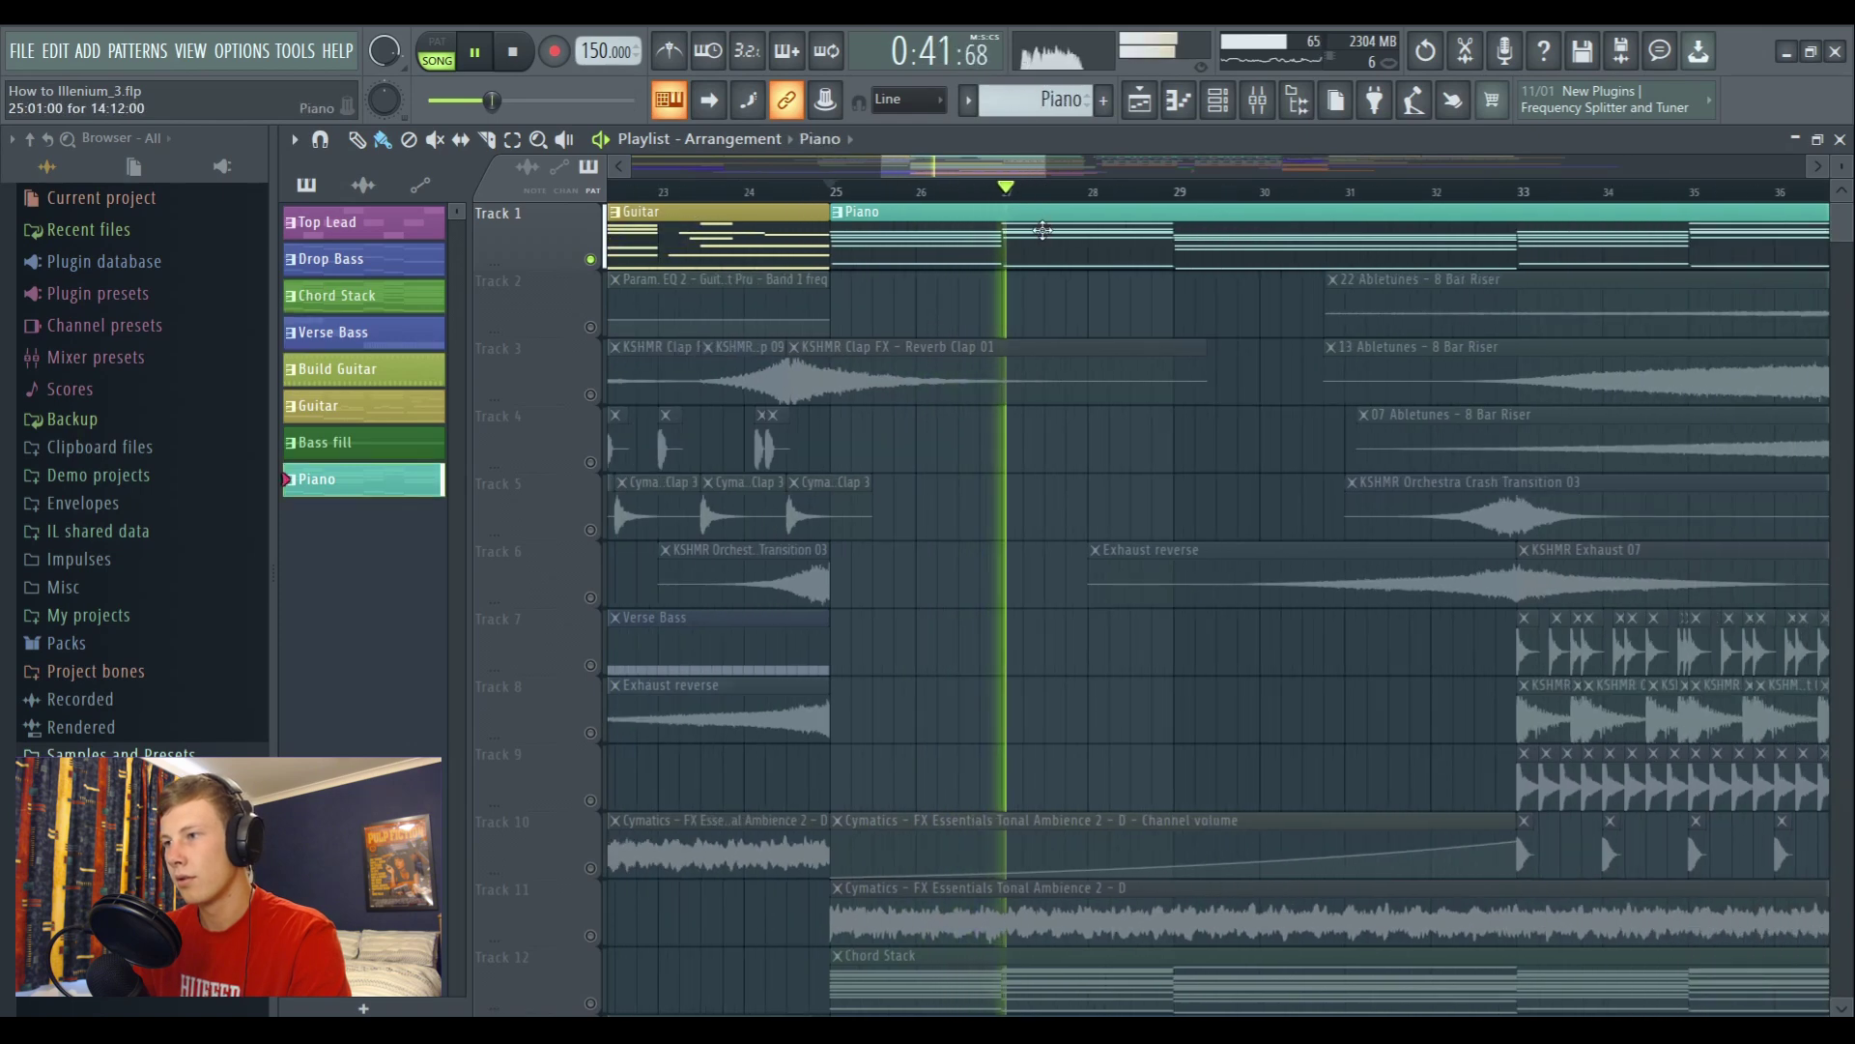
pyautogui.doubleClick(1043, 230)
pyautogui.scroll(-2, 1027, 199)
pyautogui.scroll(-1, 870, 377)
pyautogui.scroll(4, 1198, 467)
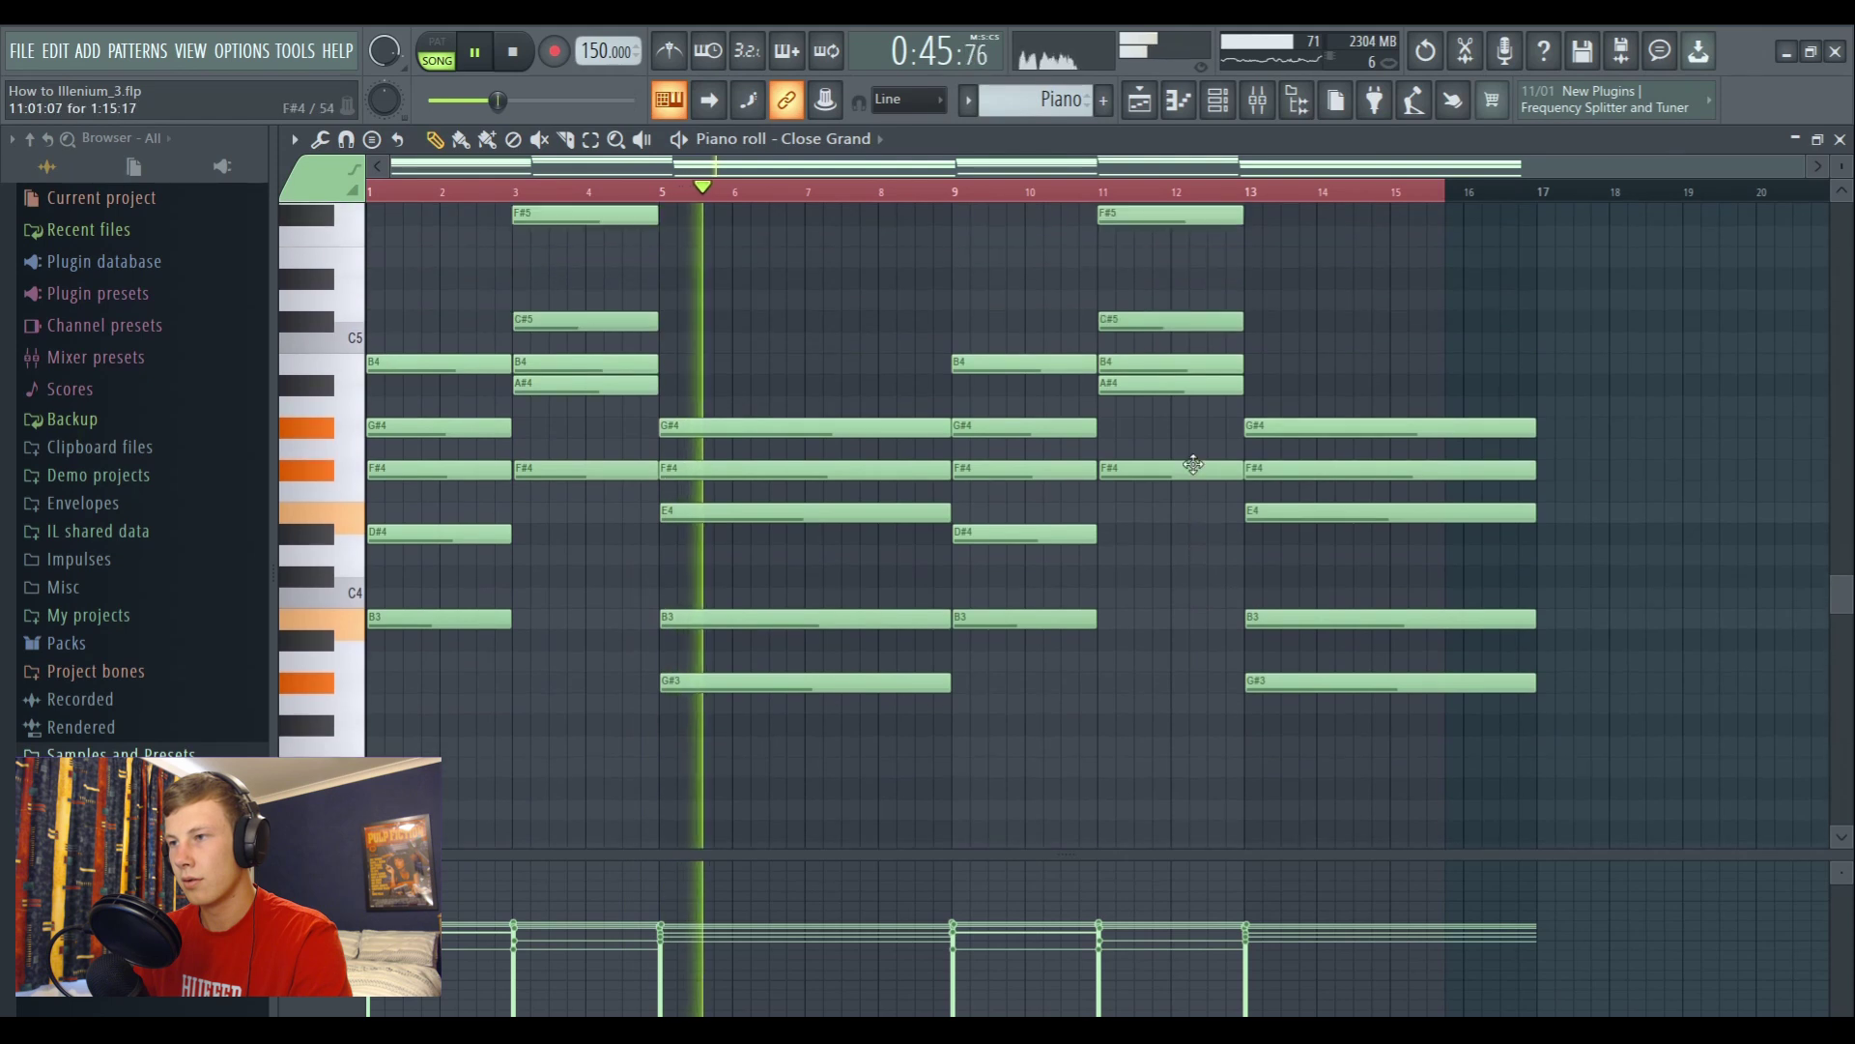
pyautogui.scroll(3, 1199, 467)
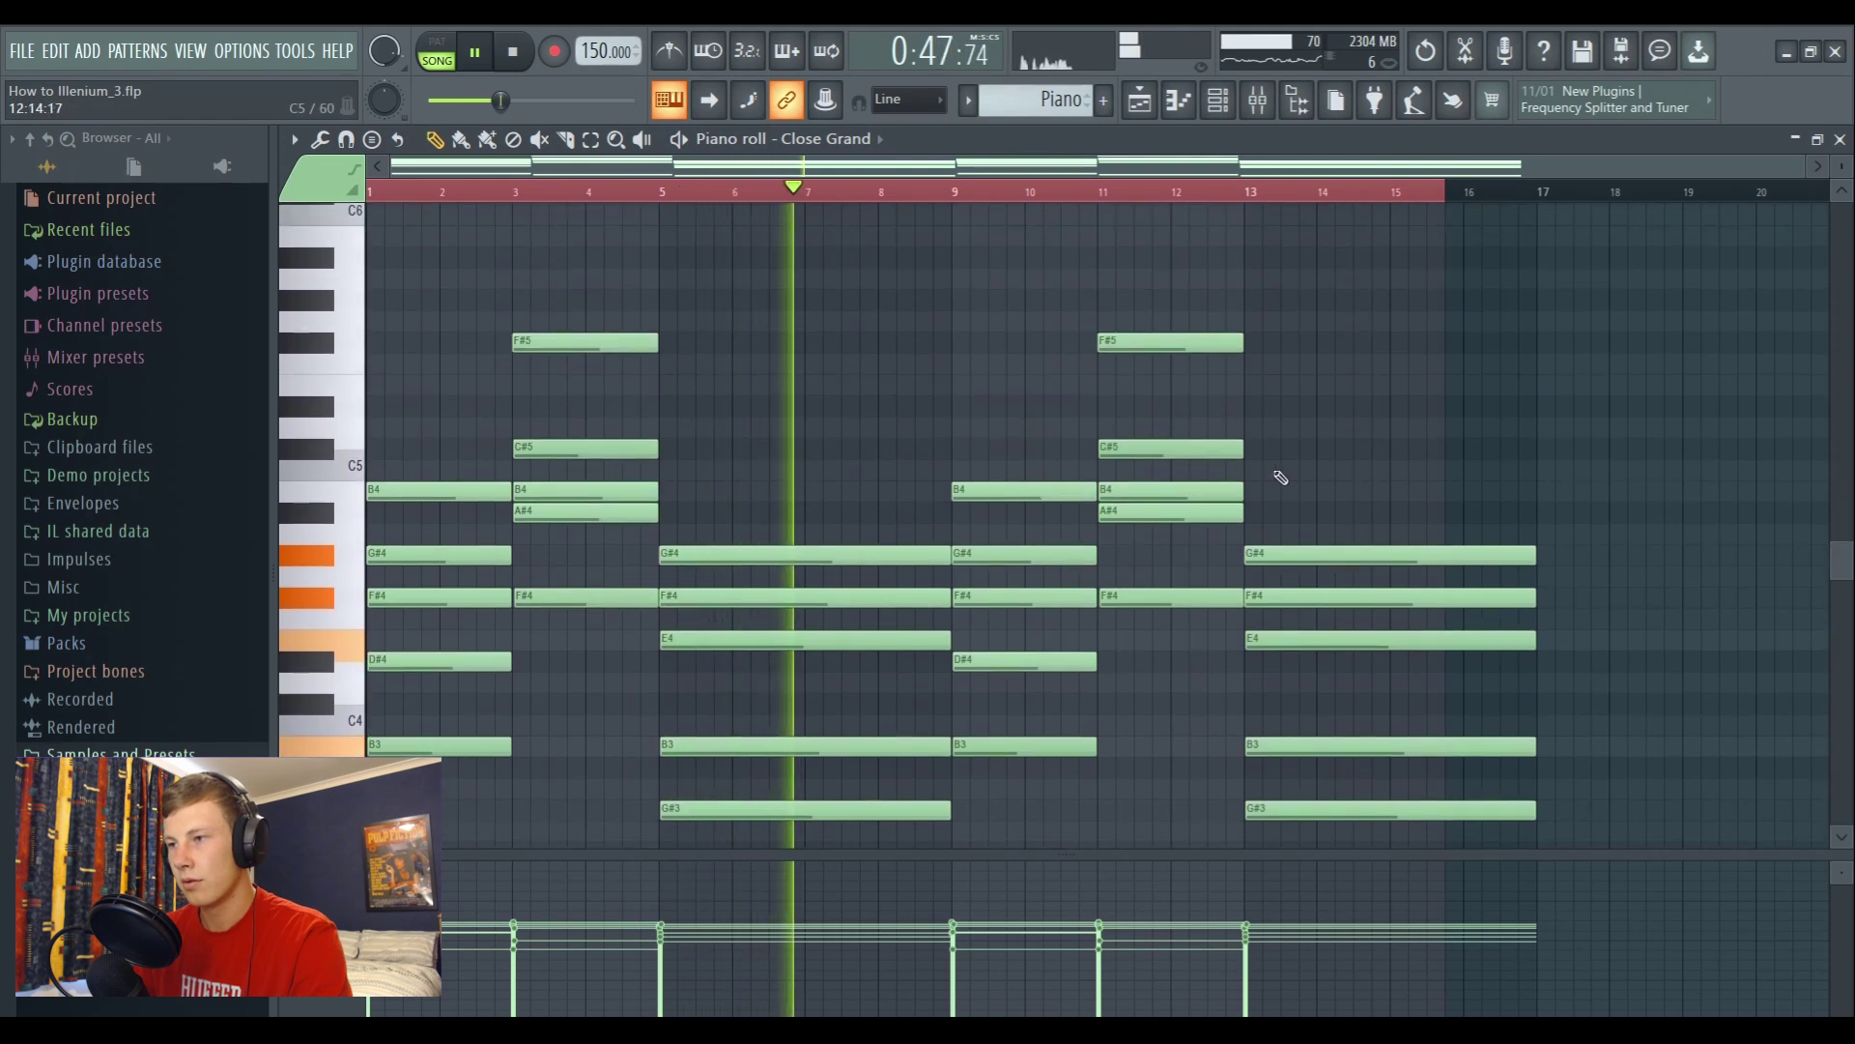
pyautogui.press('space')
# Examine the Close Grand part's low root notes and upper chord voicings in the piano roll
pyautogui.scroll(-10, 506, 441)
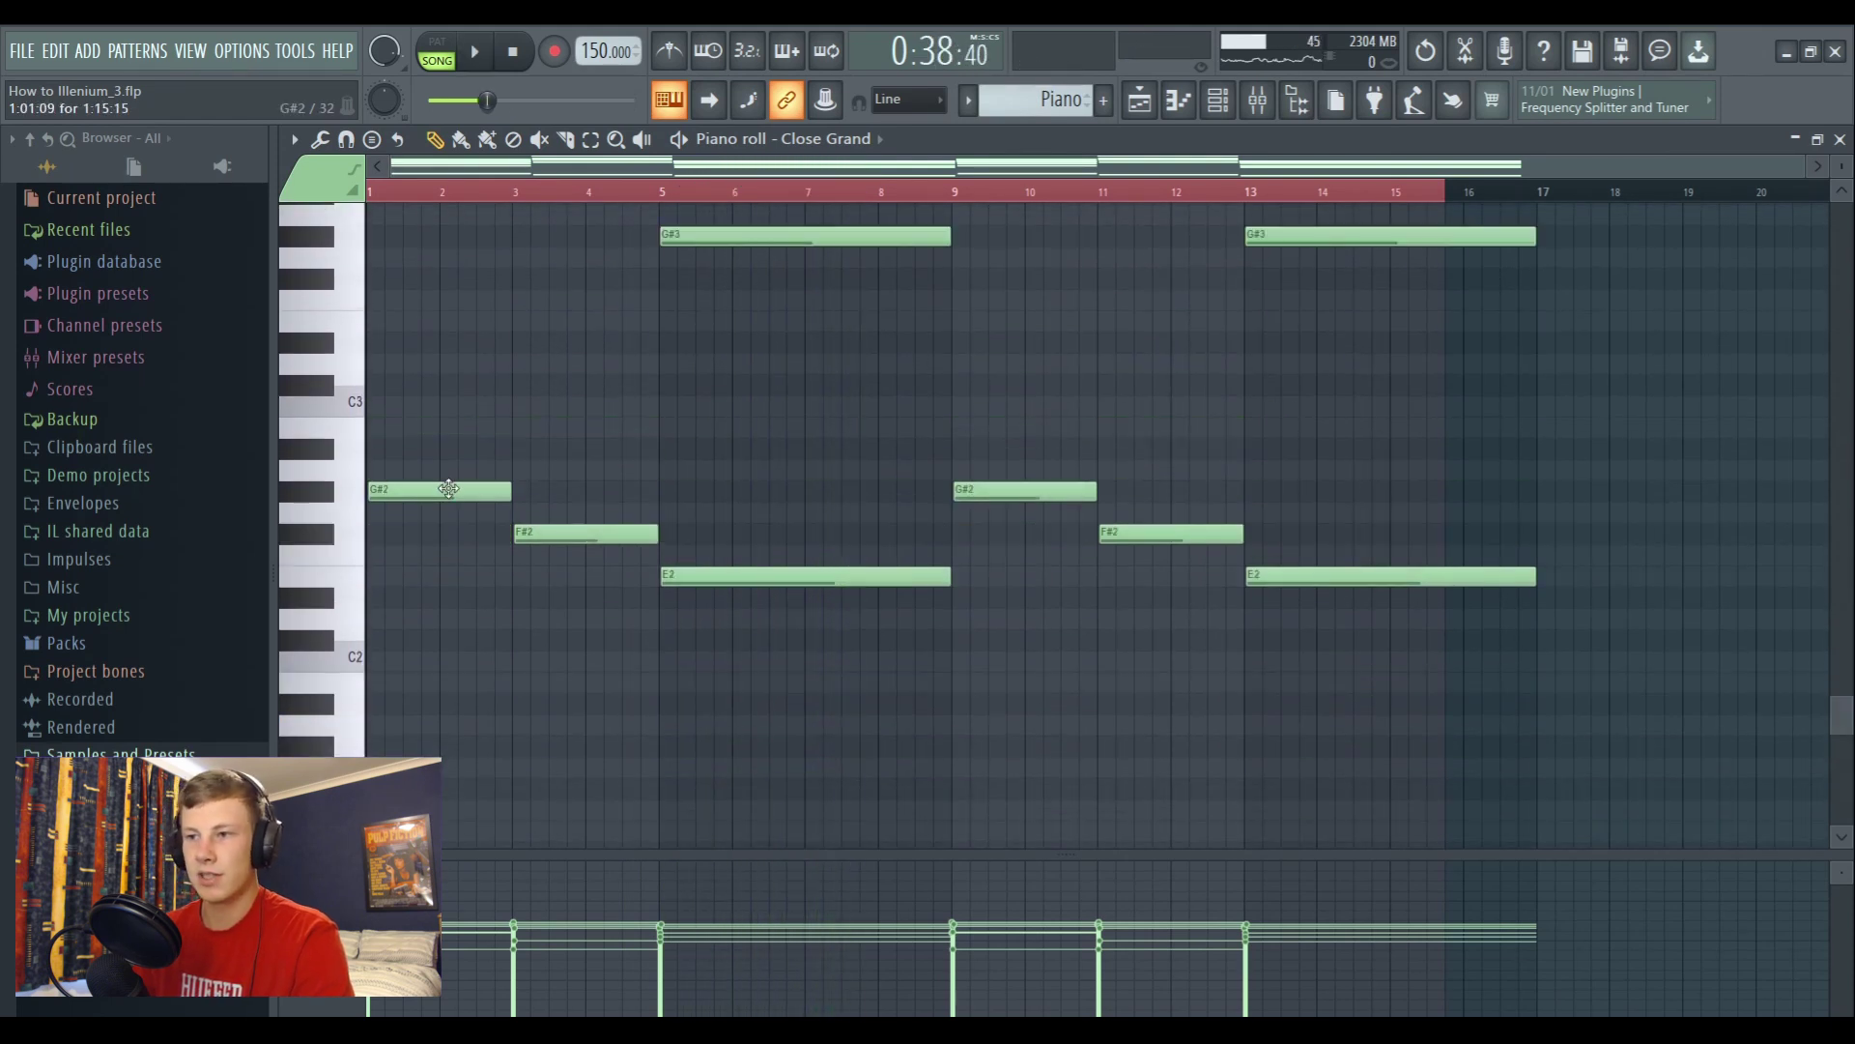
pyautogui.scroll(9, 505, 488)
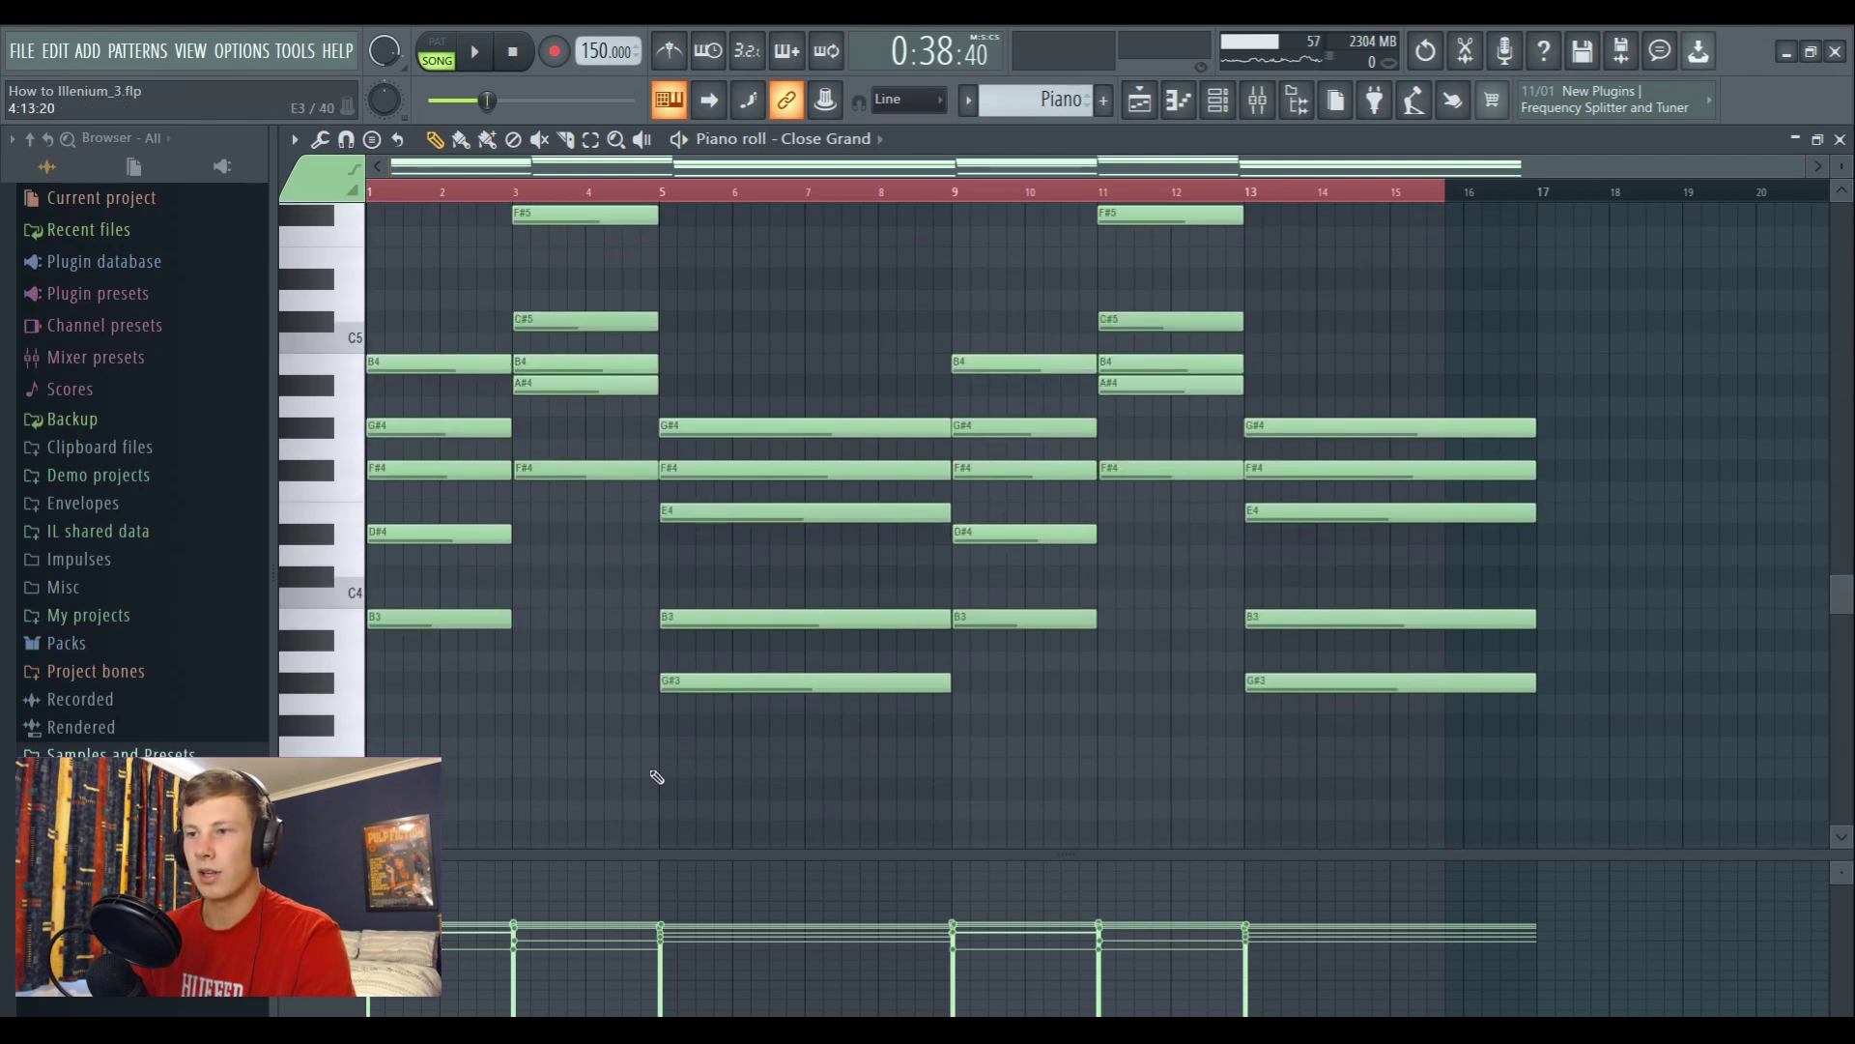
pyautogui.scroll(2, 533, 610)
pyautogui.press('space')
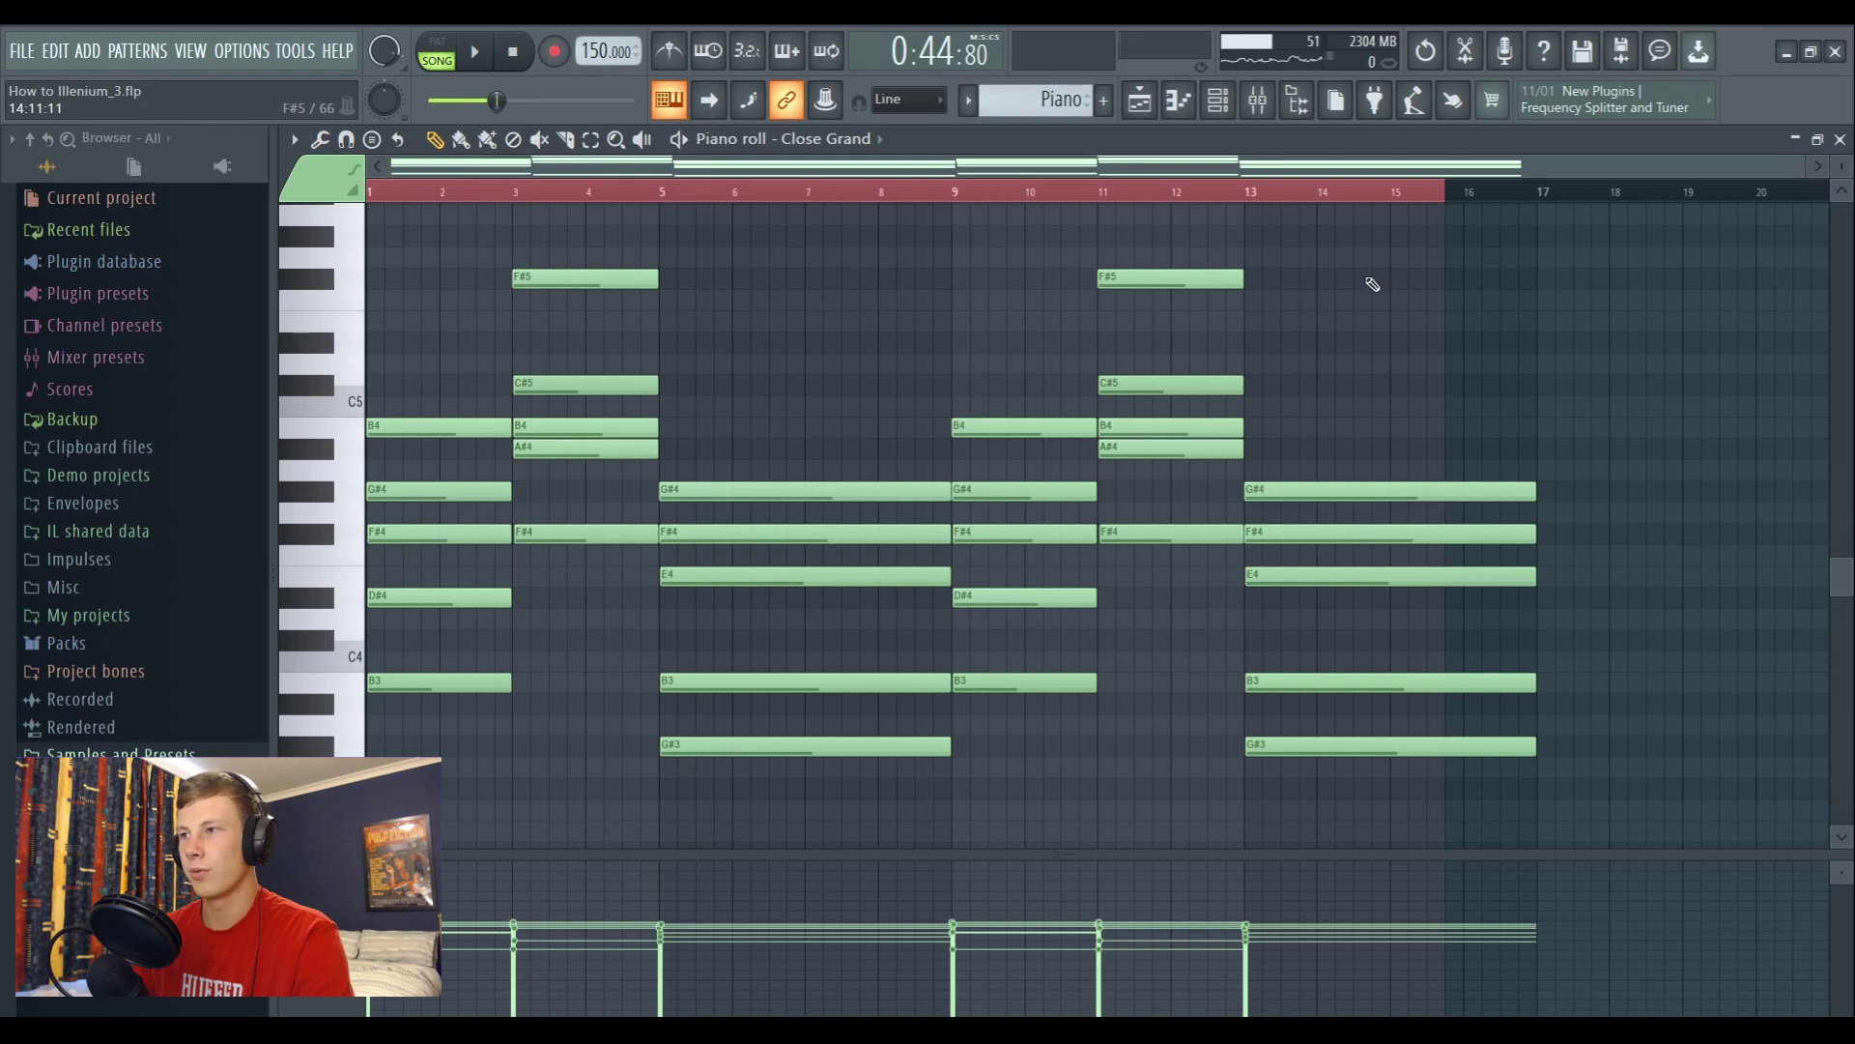
pyautogui.scroll(-10, 612, 394)
pyautogui.scroll(2, 612, 393)
pyautogui.scroll(-4, 525, 257)
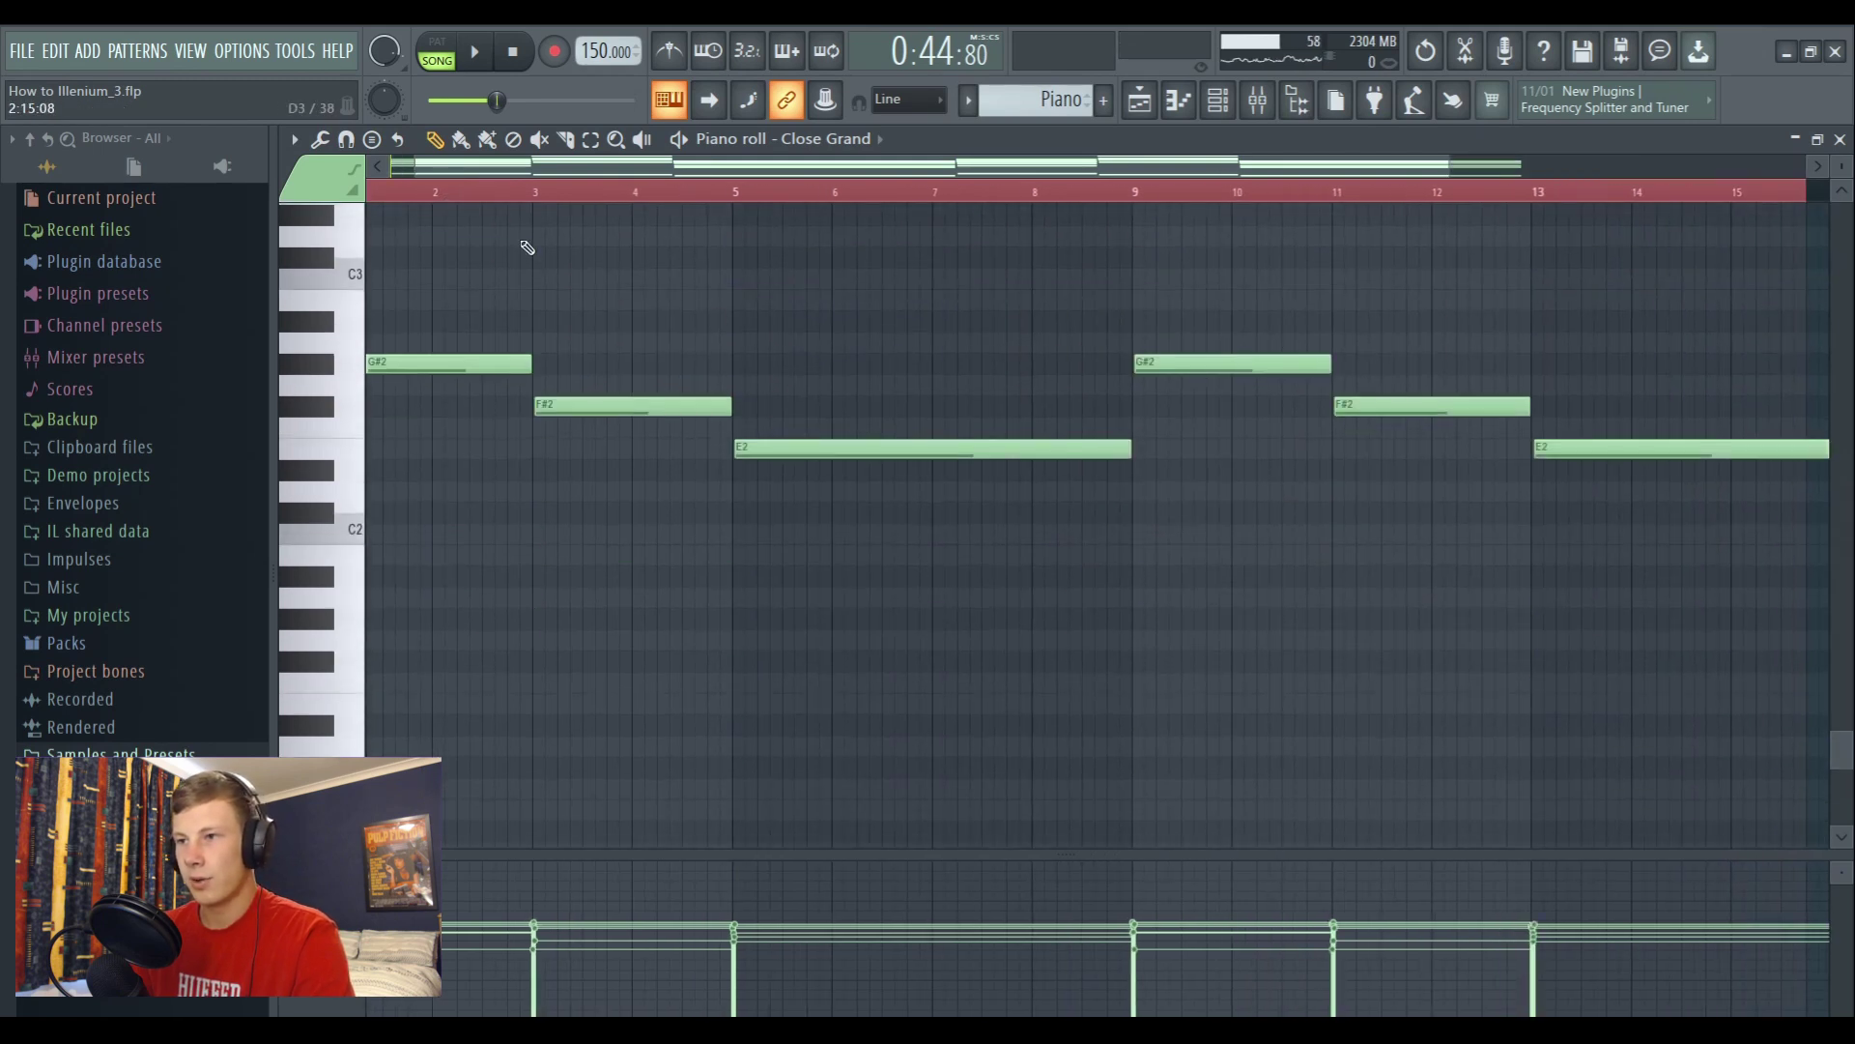
pyautogui.scroll(-2, 418, 383)
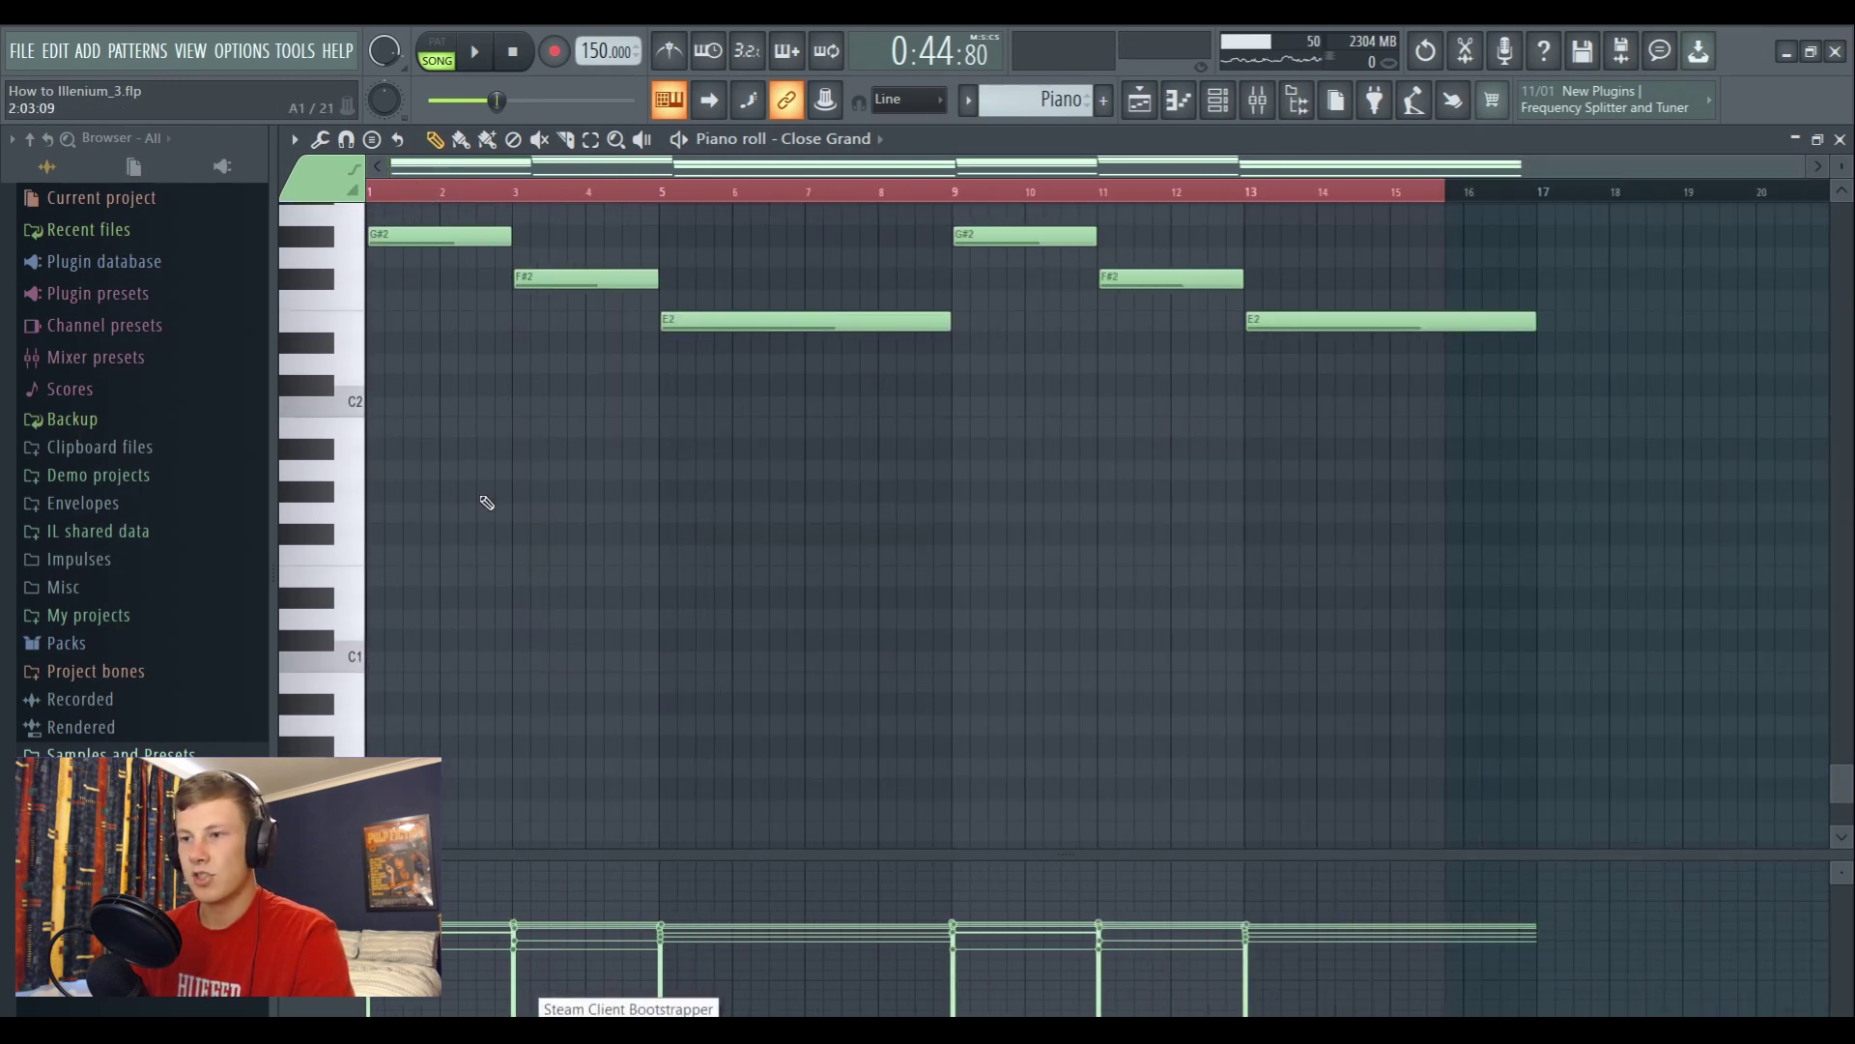
# Open the piano roll randomizer to view its velocity level for the first chord, and dismiss it without applying
pyautogui.scroll(12, 674, 586)
pyautogui.click(320, 139)
pyautogui.click(504, 567)
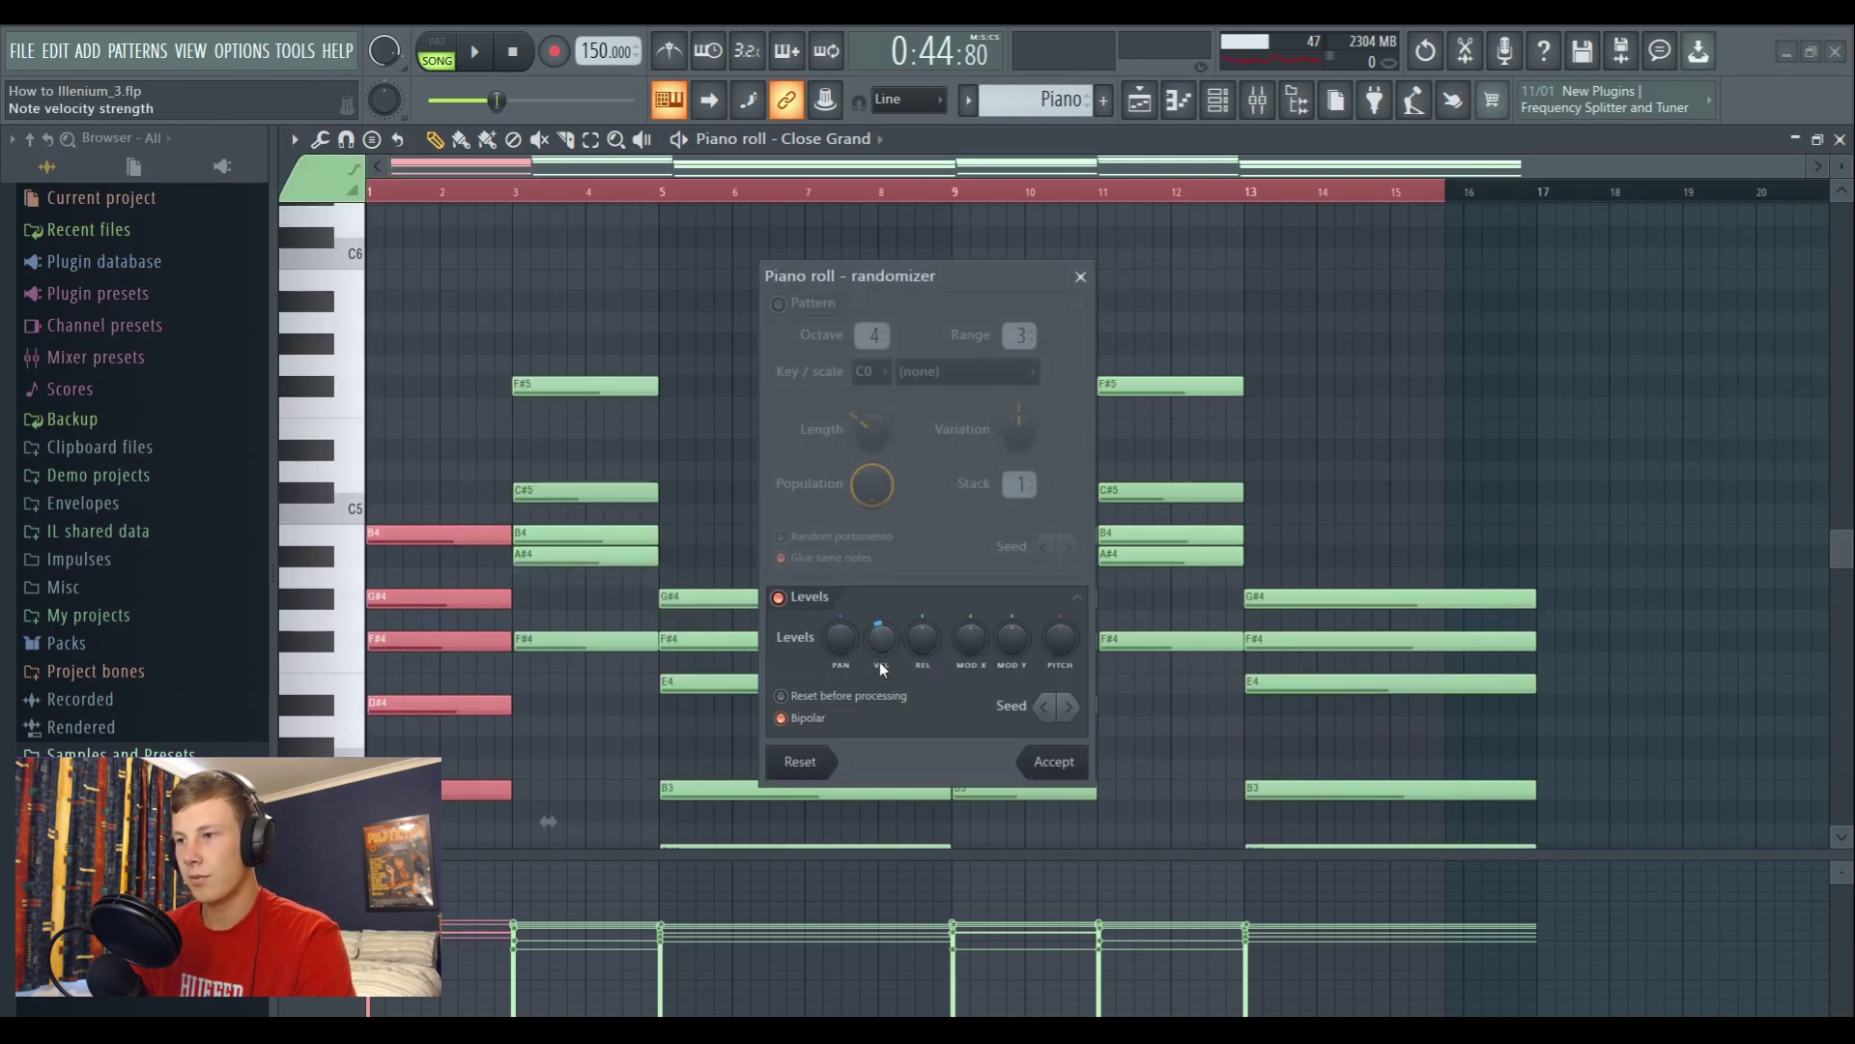
pyautogui.click(1080, 277)
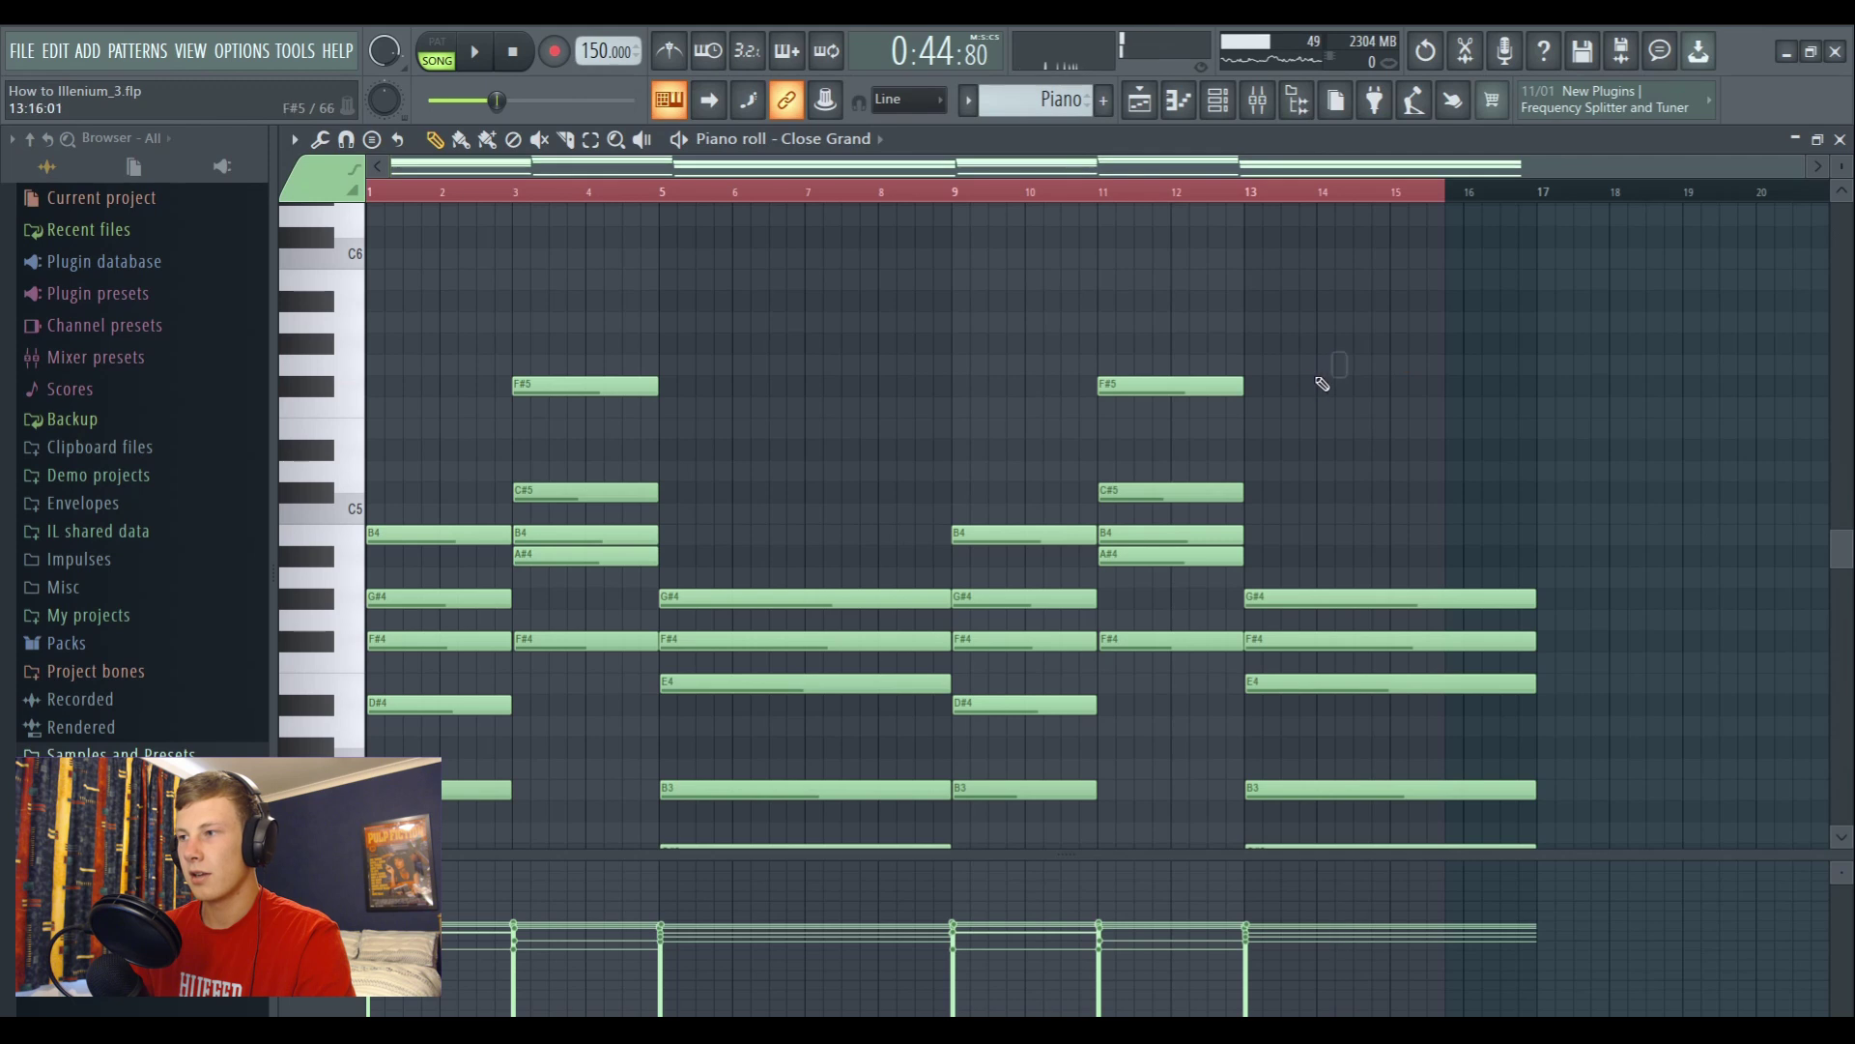
# Return to the playlist and play the Tonal Ambience 2 clips on Tracks 10 and 11 from bar 25 and about bar 29
pyautogui.scroll(-2, 590, 486)
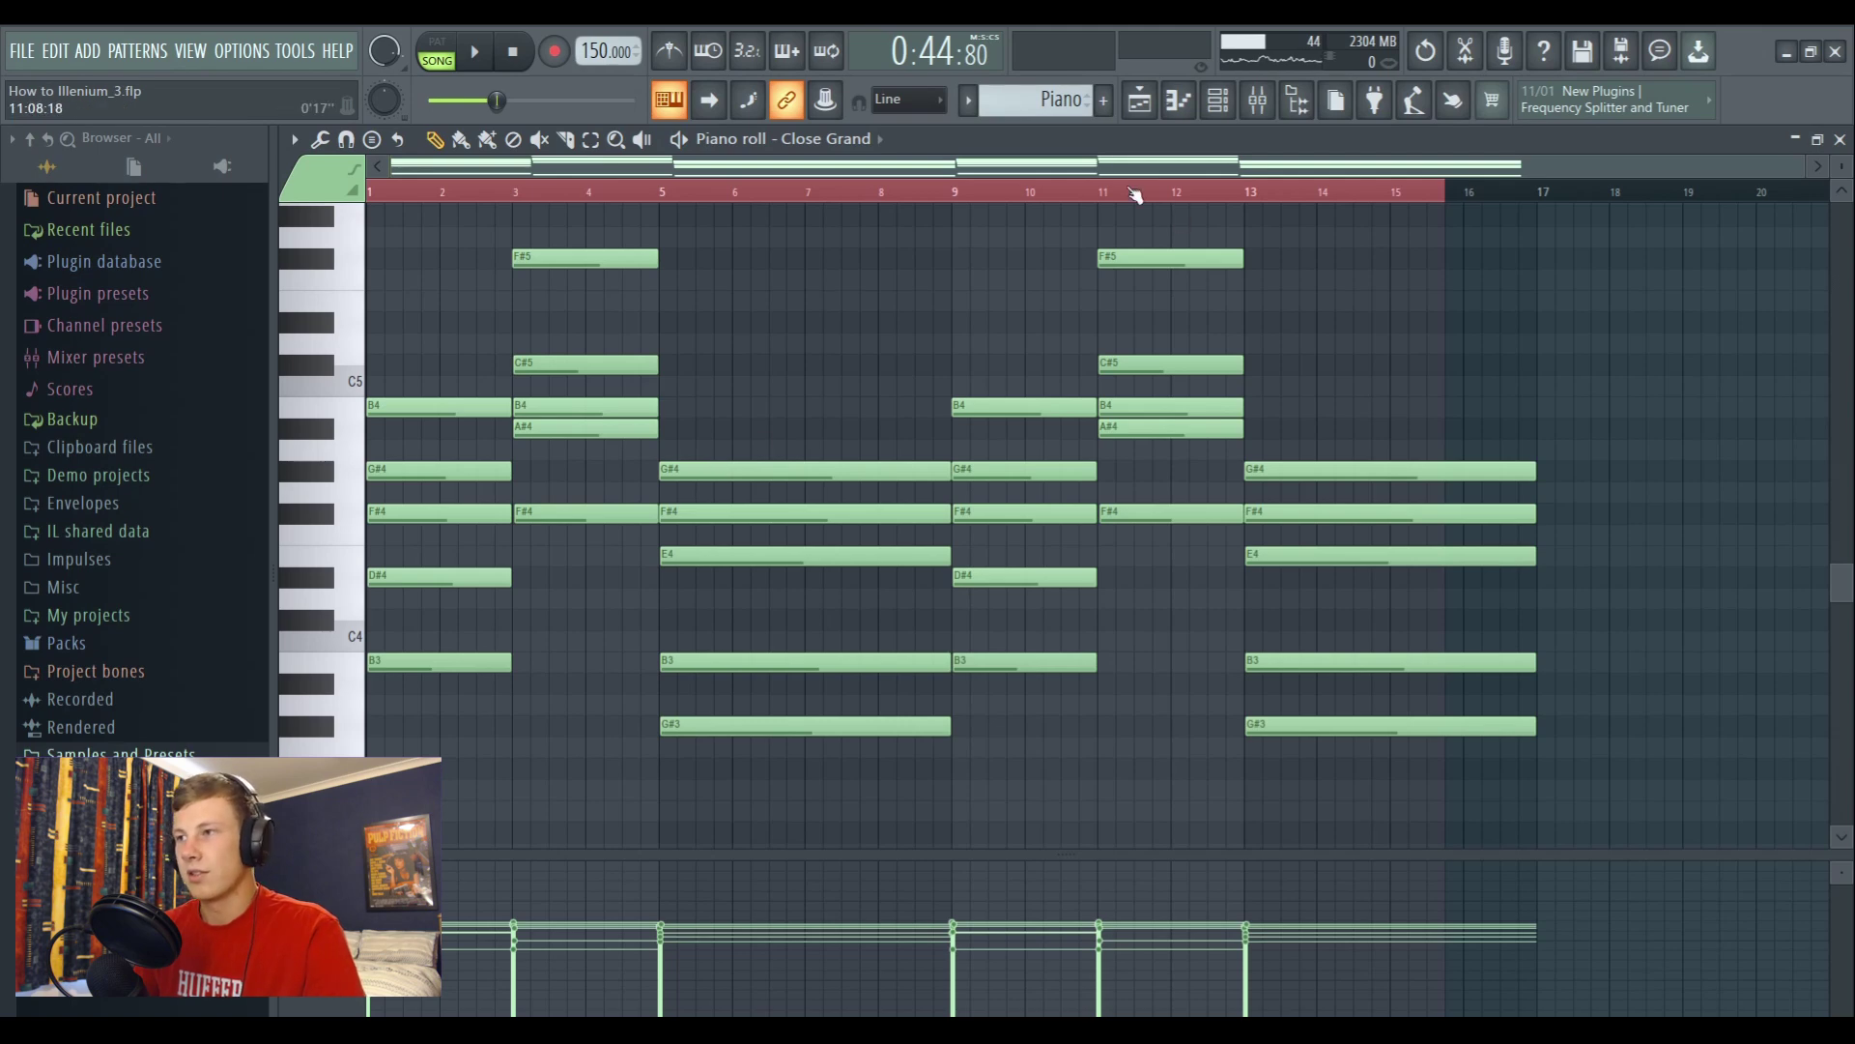
pyautogui.click(1141, 100)
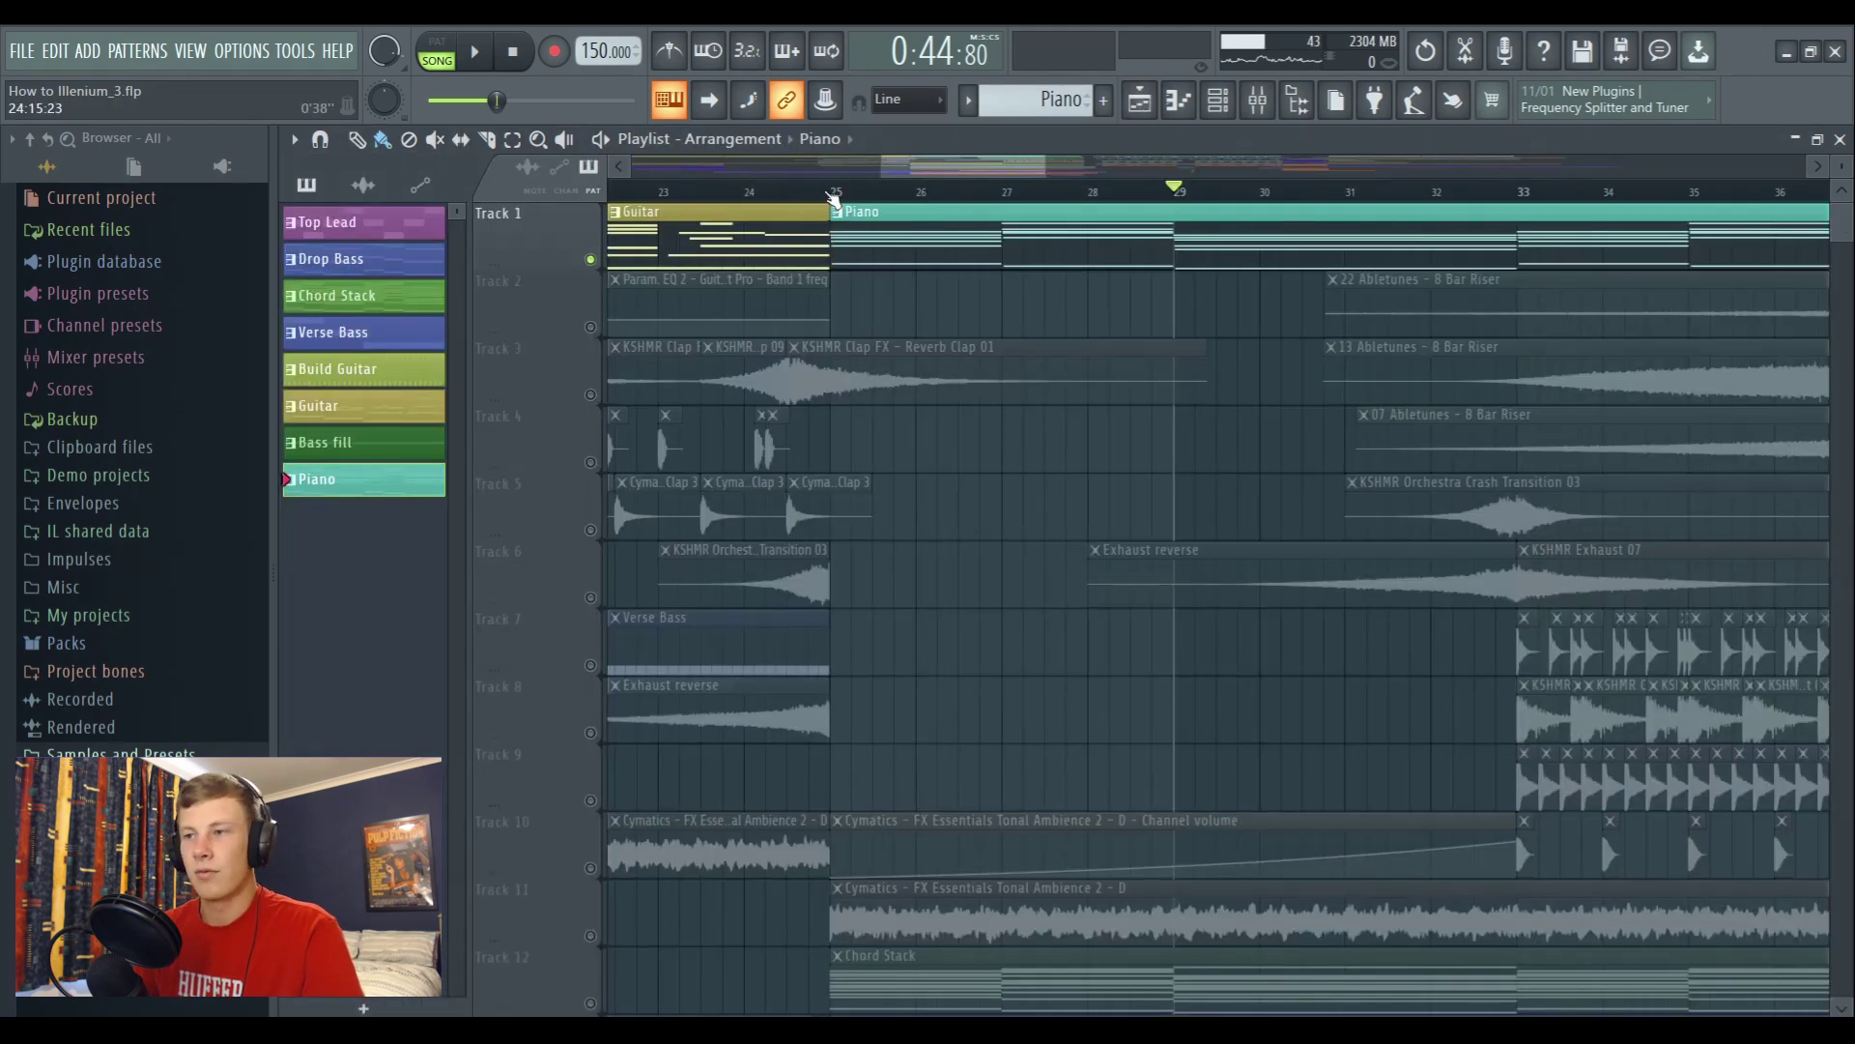
pyautogui.scroll(-3, 833, 198)
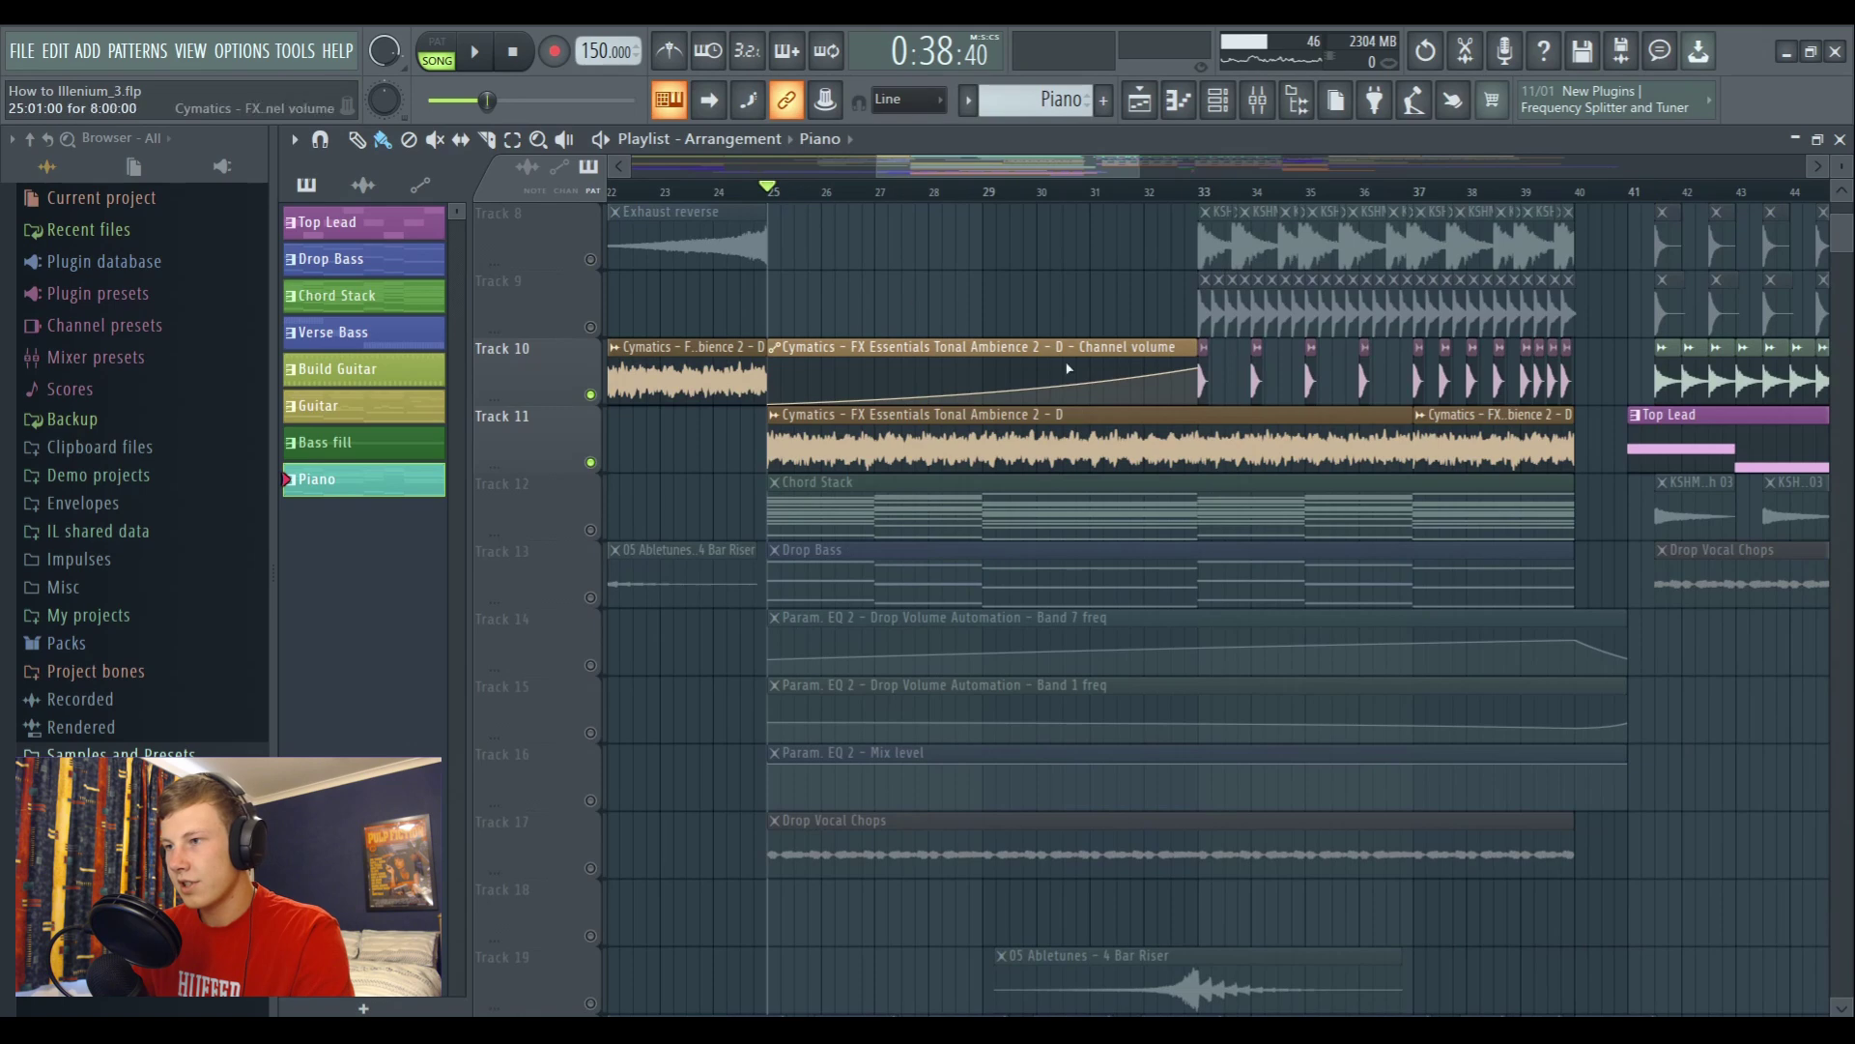
pyautogui.press('space')
pyautogui.click(996, 192)
pyautogui.press('space')
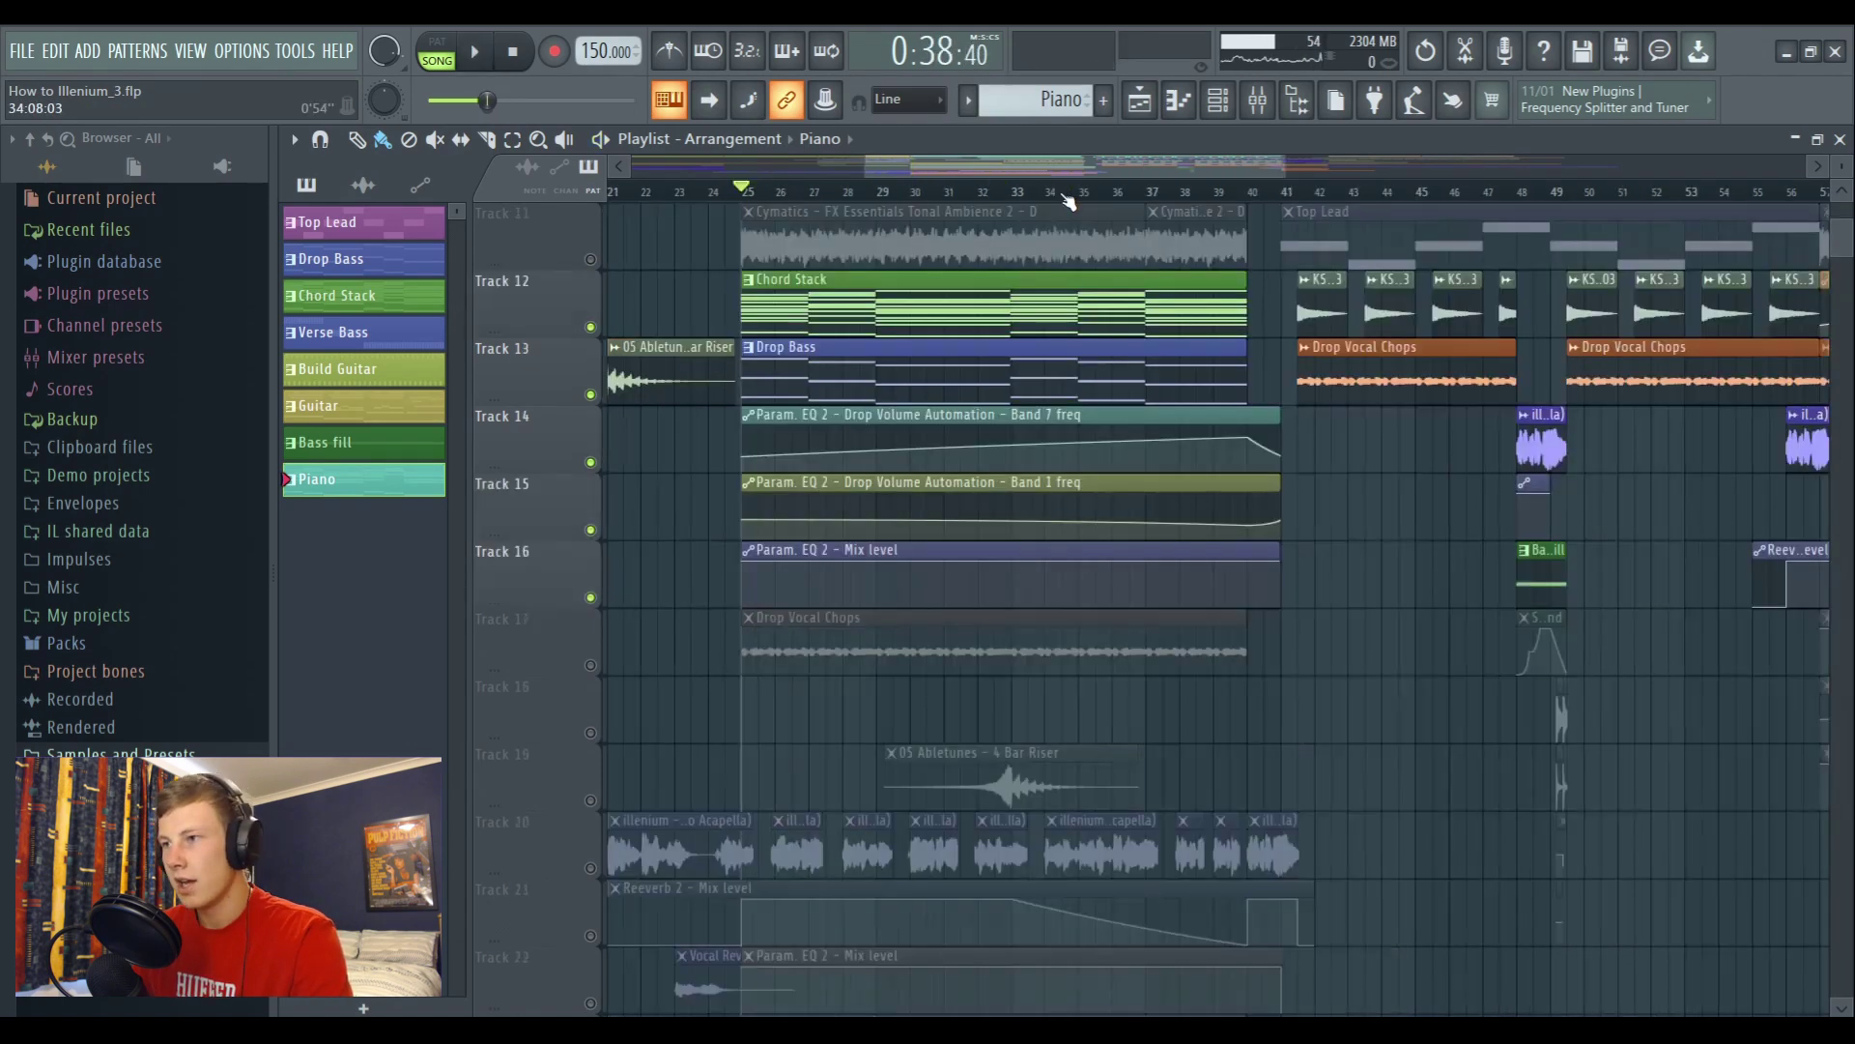
# Play the Chord Stack and Drop Bass clips with their EQ automation on Tracks 12 to 16 from bar 25 and about bar 31
pyautogui.scroll(-1, 1573, 531)
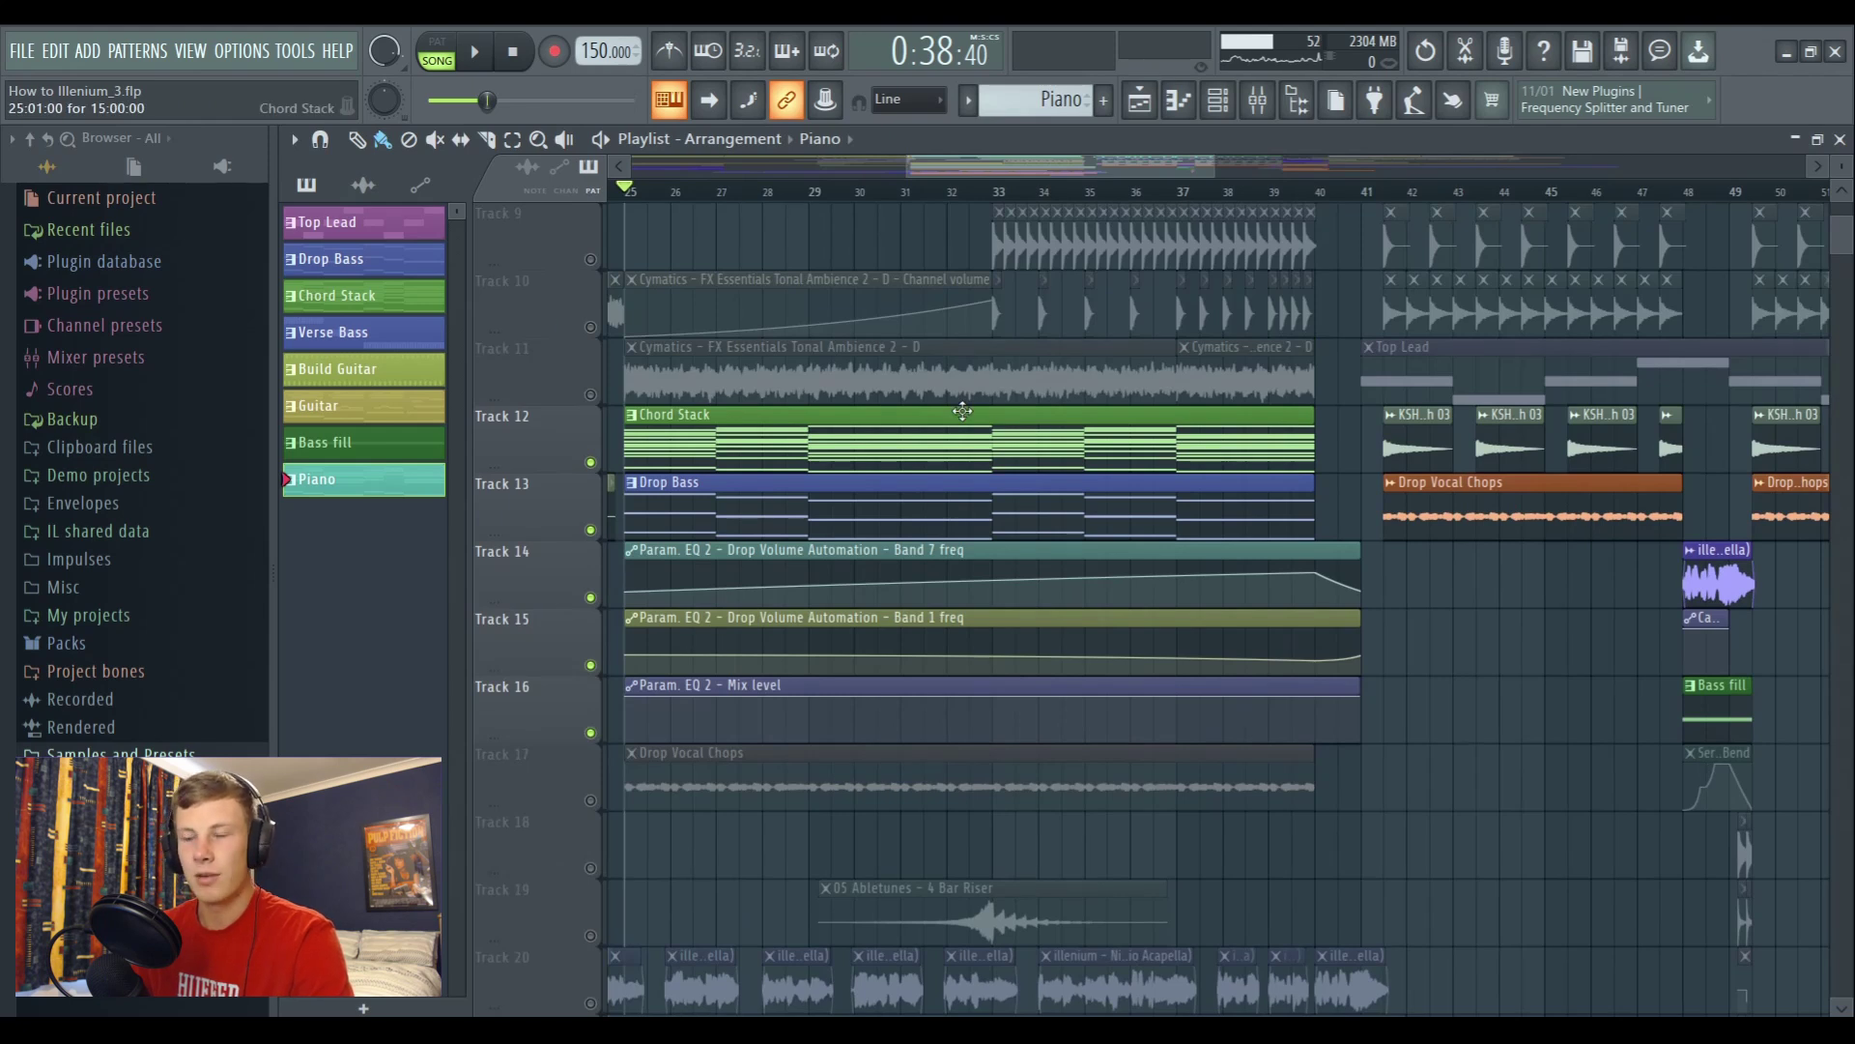
pyautogui.press('space')
pyautogui.click(906, 192)
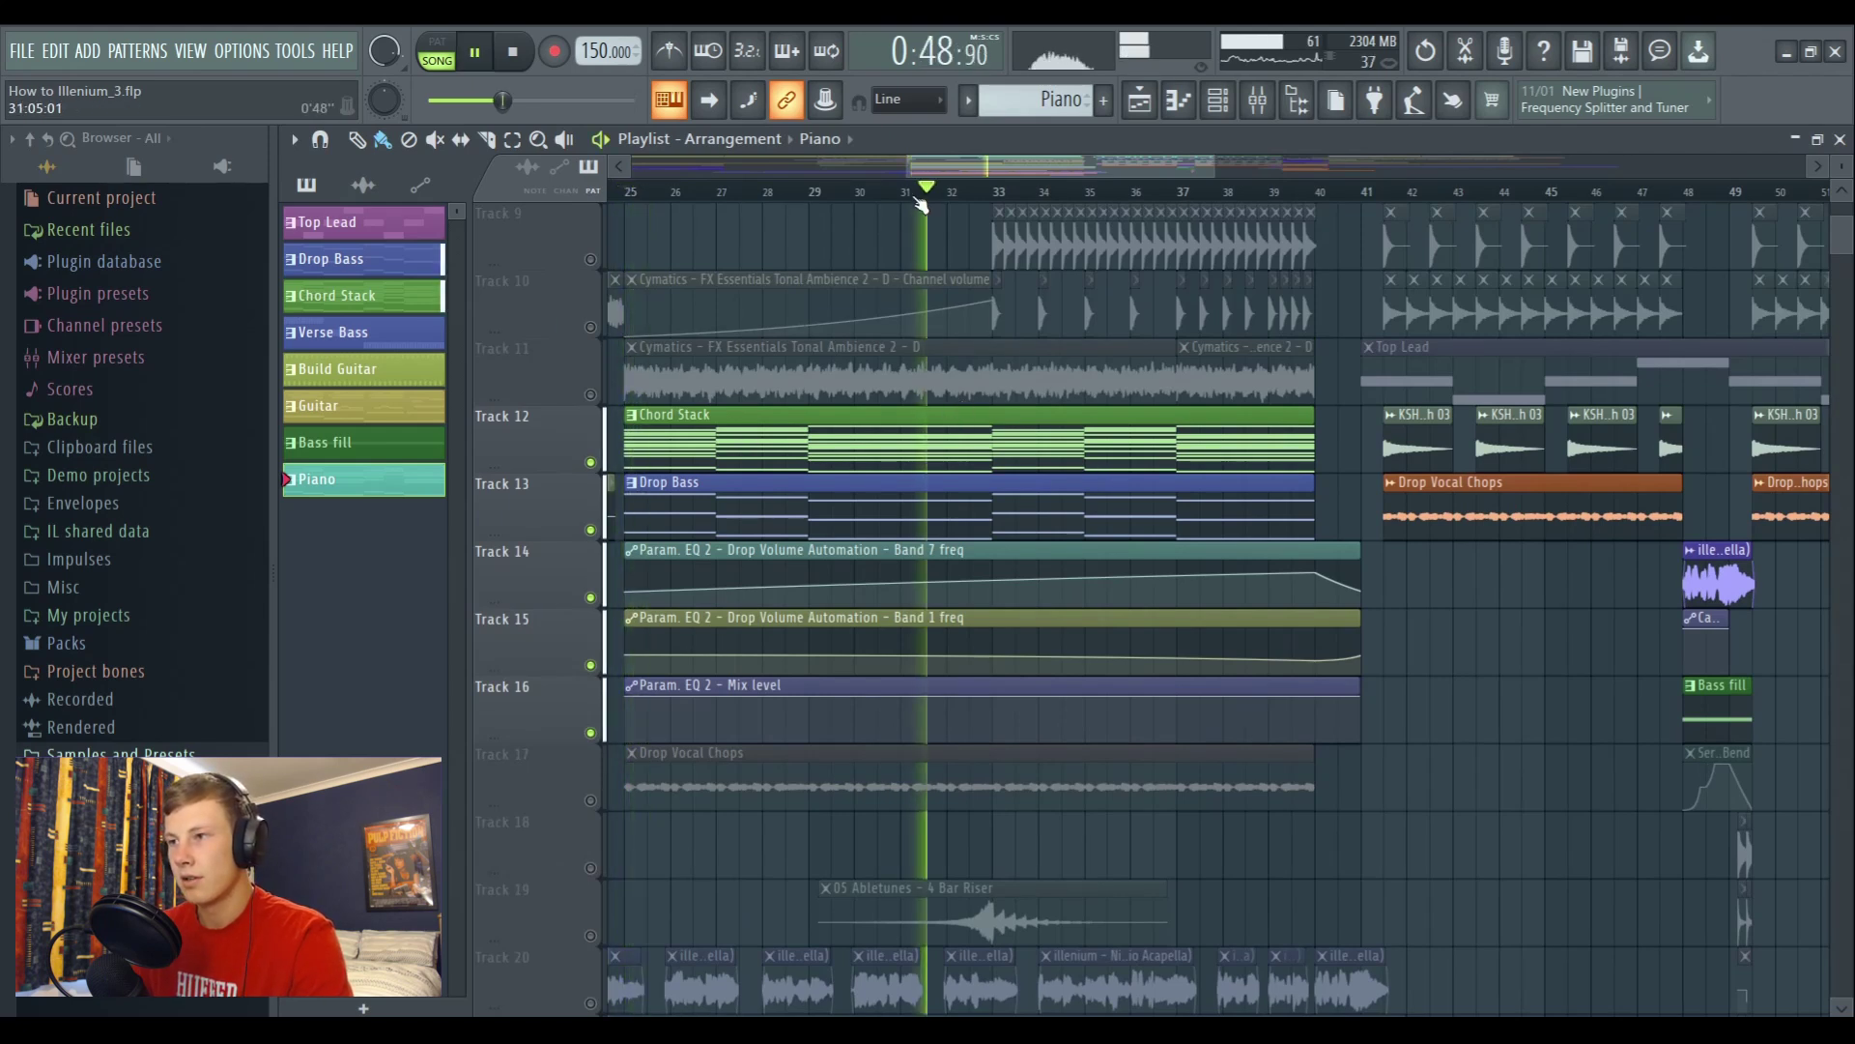
# Play the final bars of the Chord Stack and Drop Bass build-up from about bars 37 and 39, and stop playback
pyautogui.click(1190, 195)
pyautogui.click(1263, 193)
pyautogui.press('space')
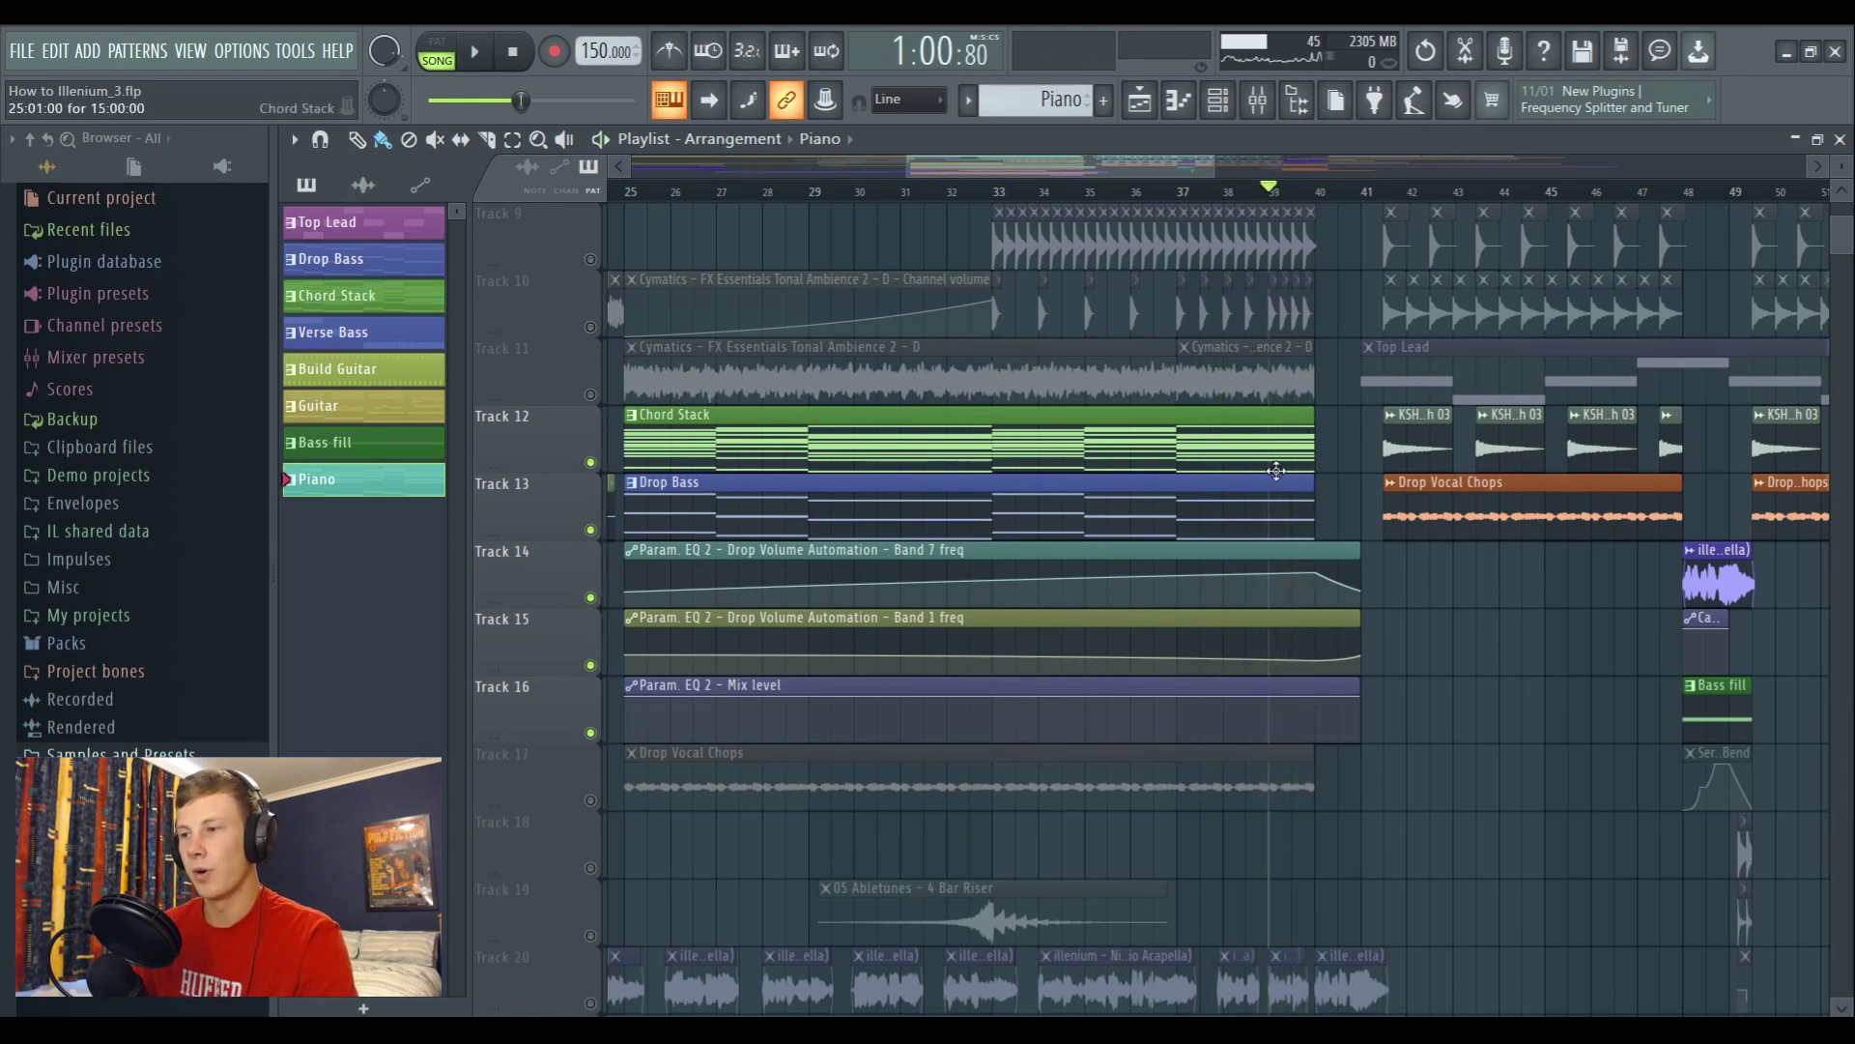
# Solo the Drop Vocal Chops on Track 17 with their automation on Tracks 22 and 23, and play them from about bars 35 and 38
pyautogui.scroll(-7, 1277, 470)
pyautogui.click(590, 327)
pyautogui.click(591, 665)
pyautogui.click(591, 733)
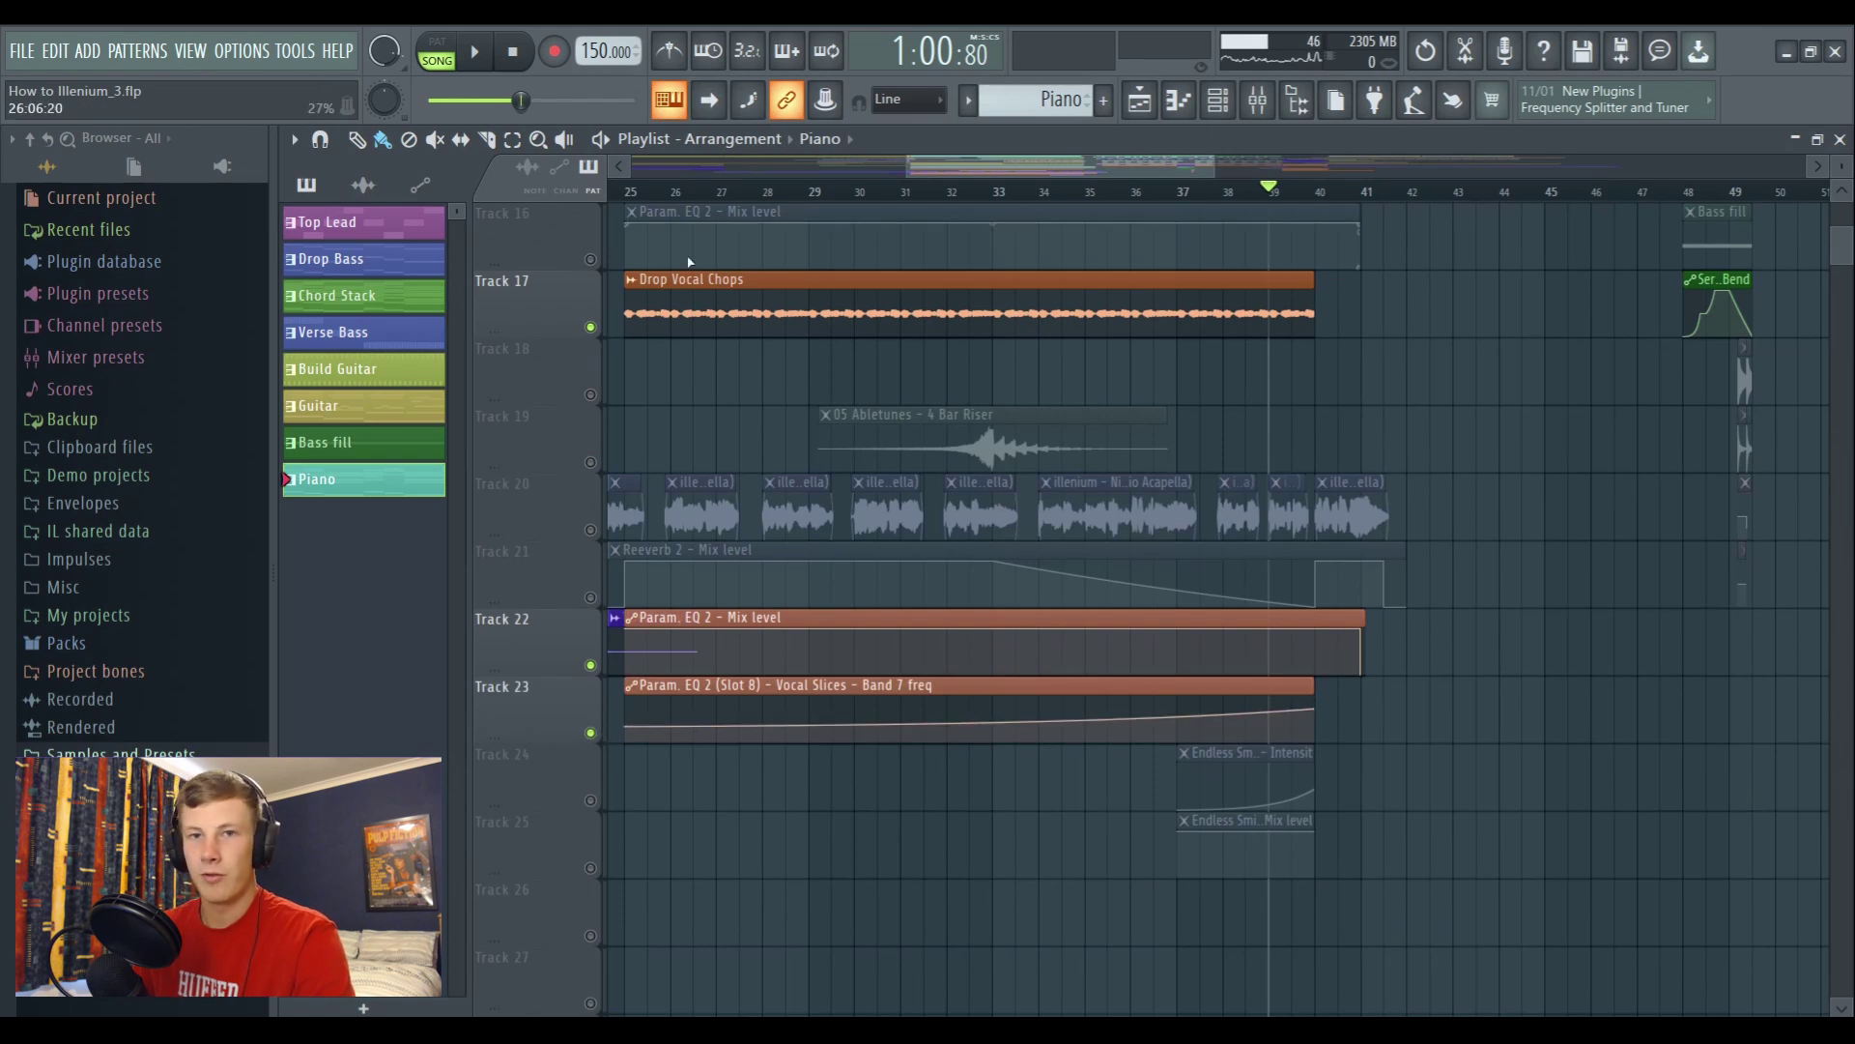
pyautogui.click(1080, 194)
pyautogui.press('space')
pyautogui.click(1246, 193)
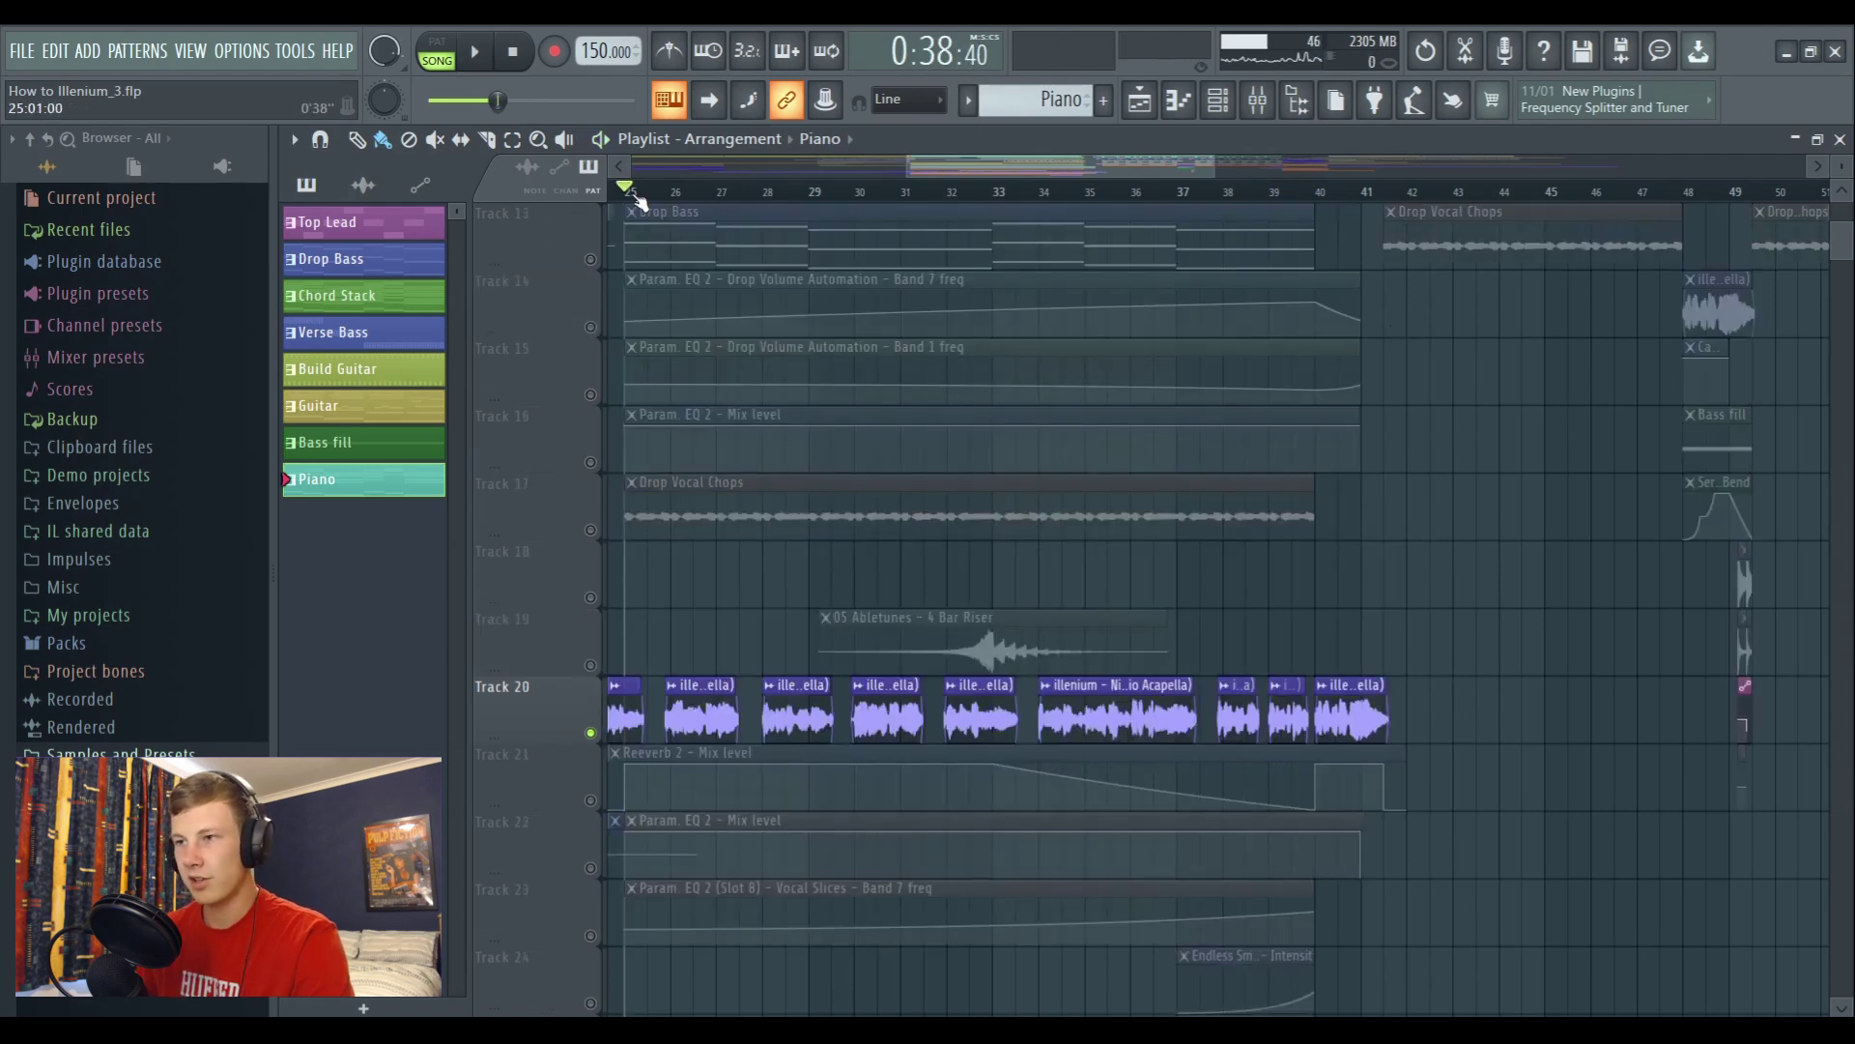
# Play the soloed acapella vocal clips on Track 20 from bar 25, and make all tracks audible again
pyautogui.press('space')
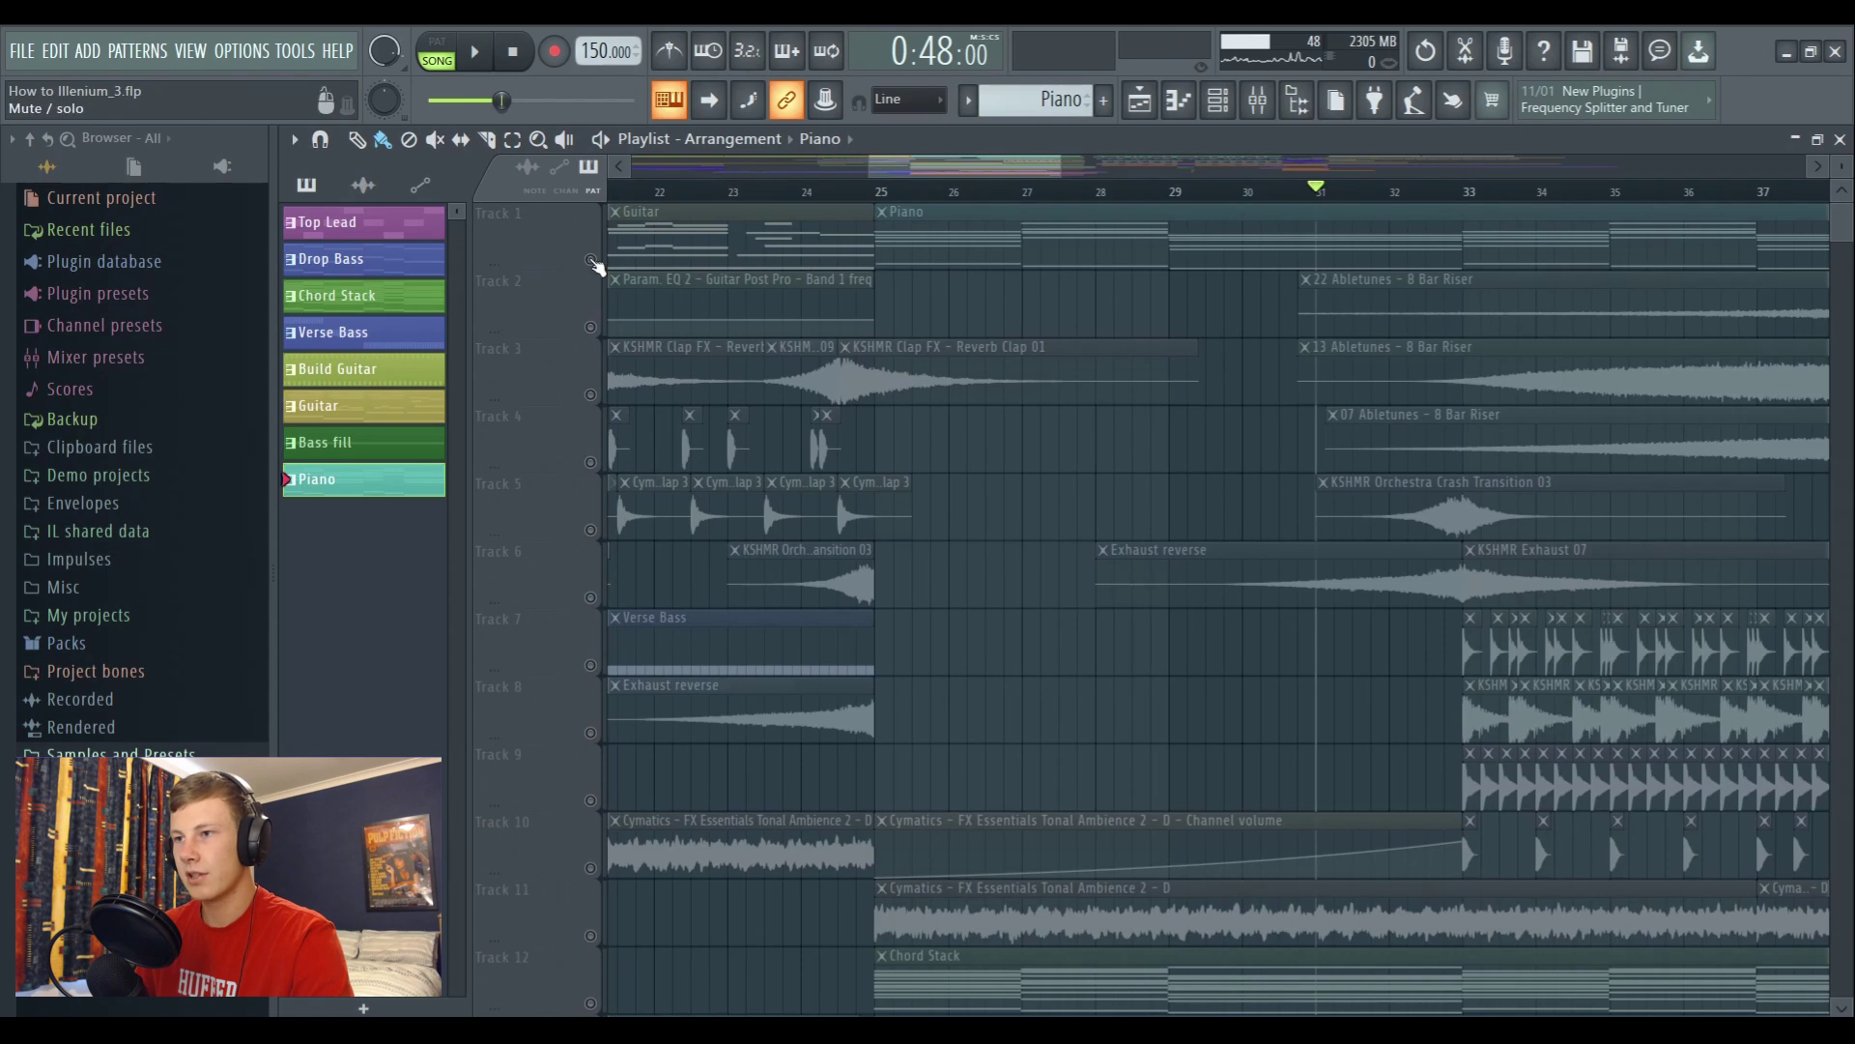
pyautogui.click(591, 259)
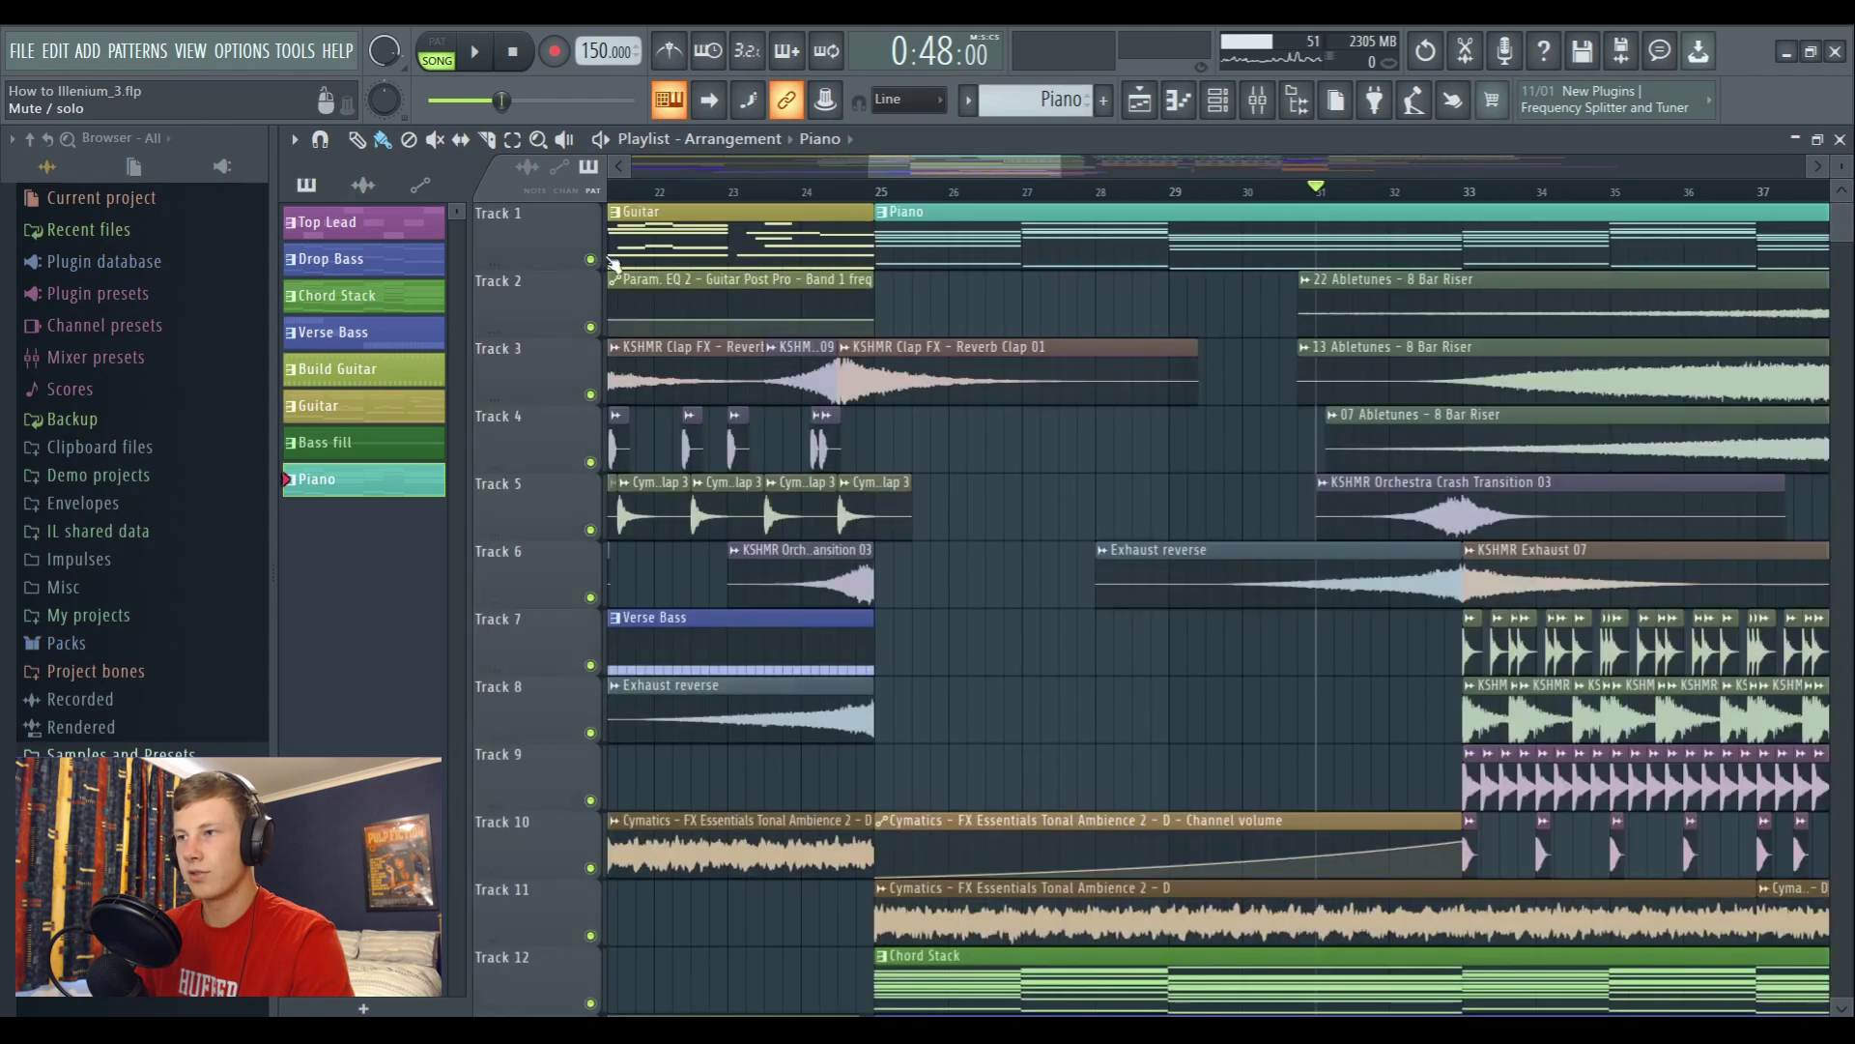
# Solo the orchestra crash transition and exhaust effects on Tracks 5 and 6, and play them from about bars 31 and 32
pyautogui.moveTo(948, 172); pyautogui.dragTo(1002, 172)
pyautogui.click(867, 193)
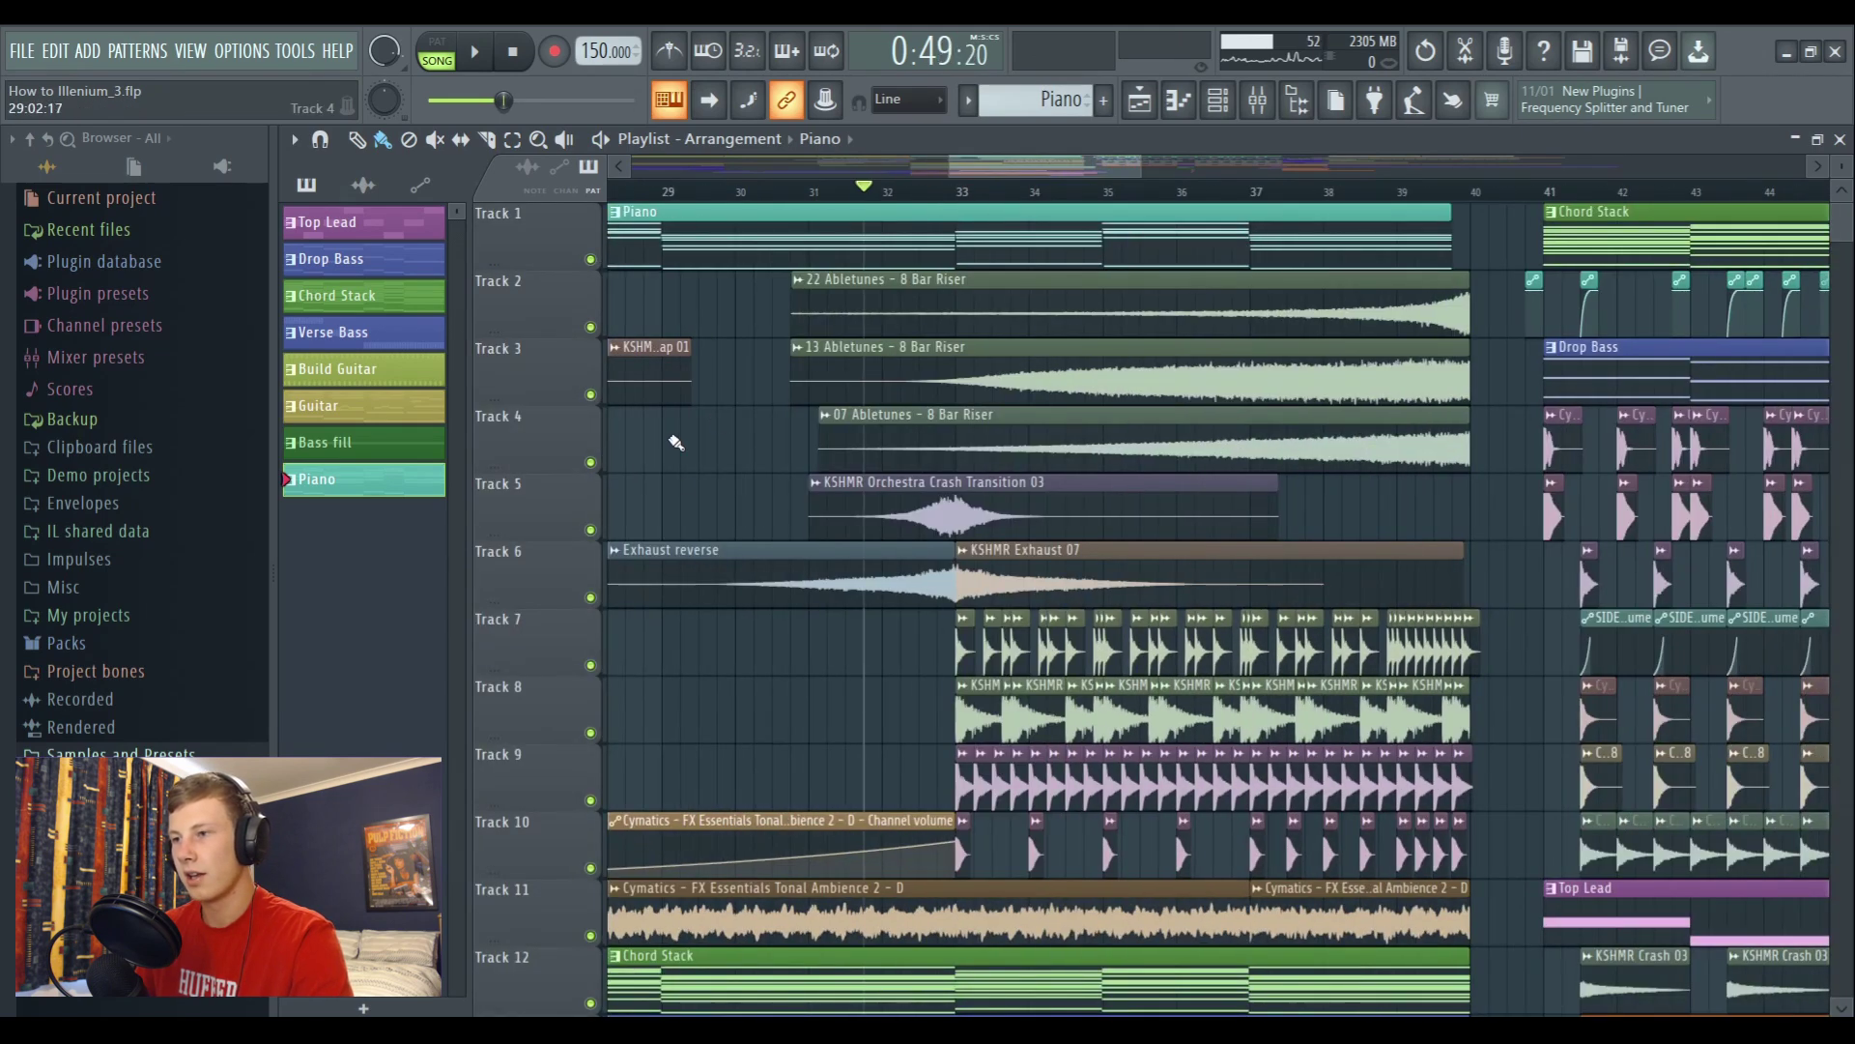
pyautogui.rightClick(592, 530)
pyautogui.click(591, 597)
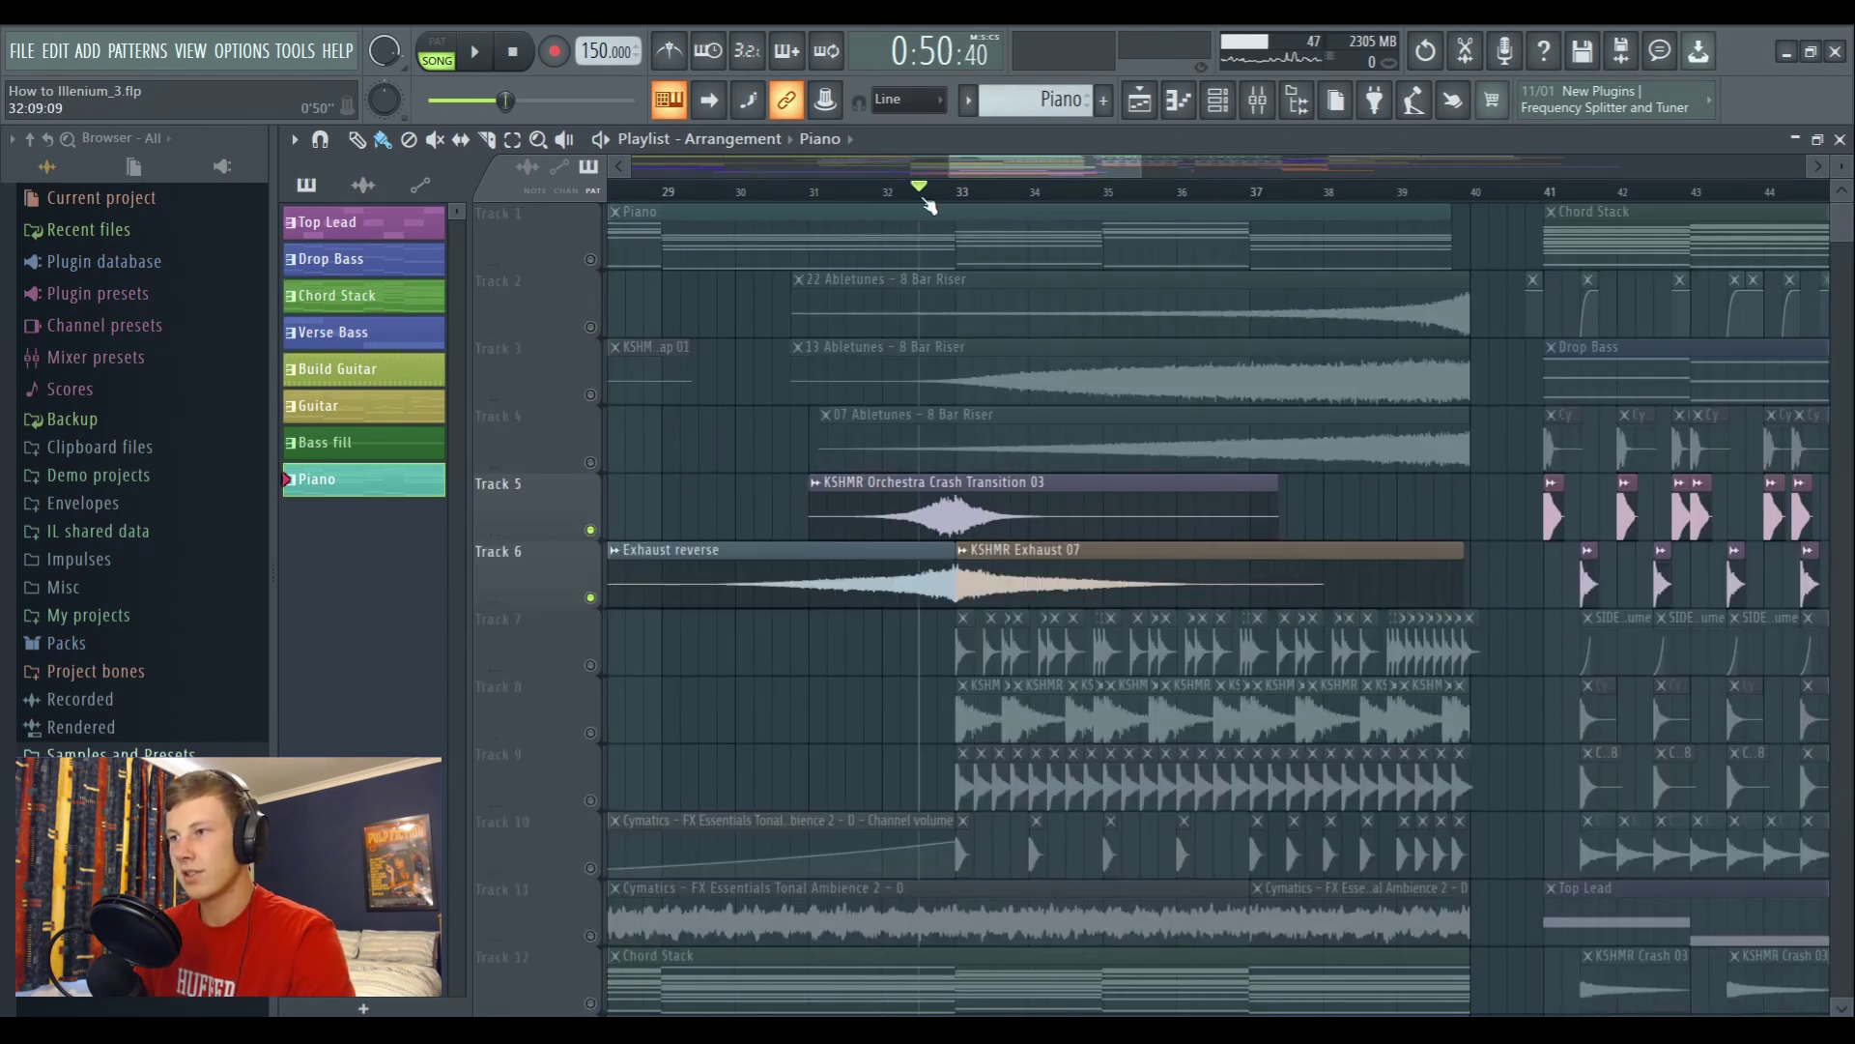
pyautogui.scroll(-4, 728, 407)
pyautogui.press('space')
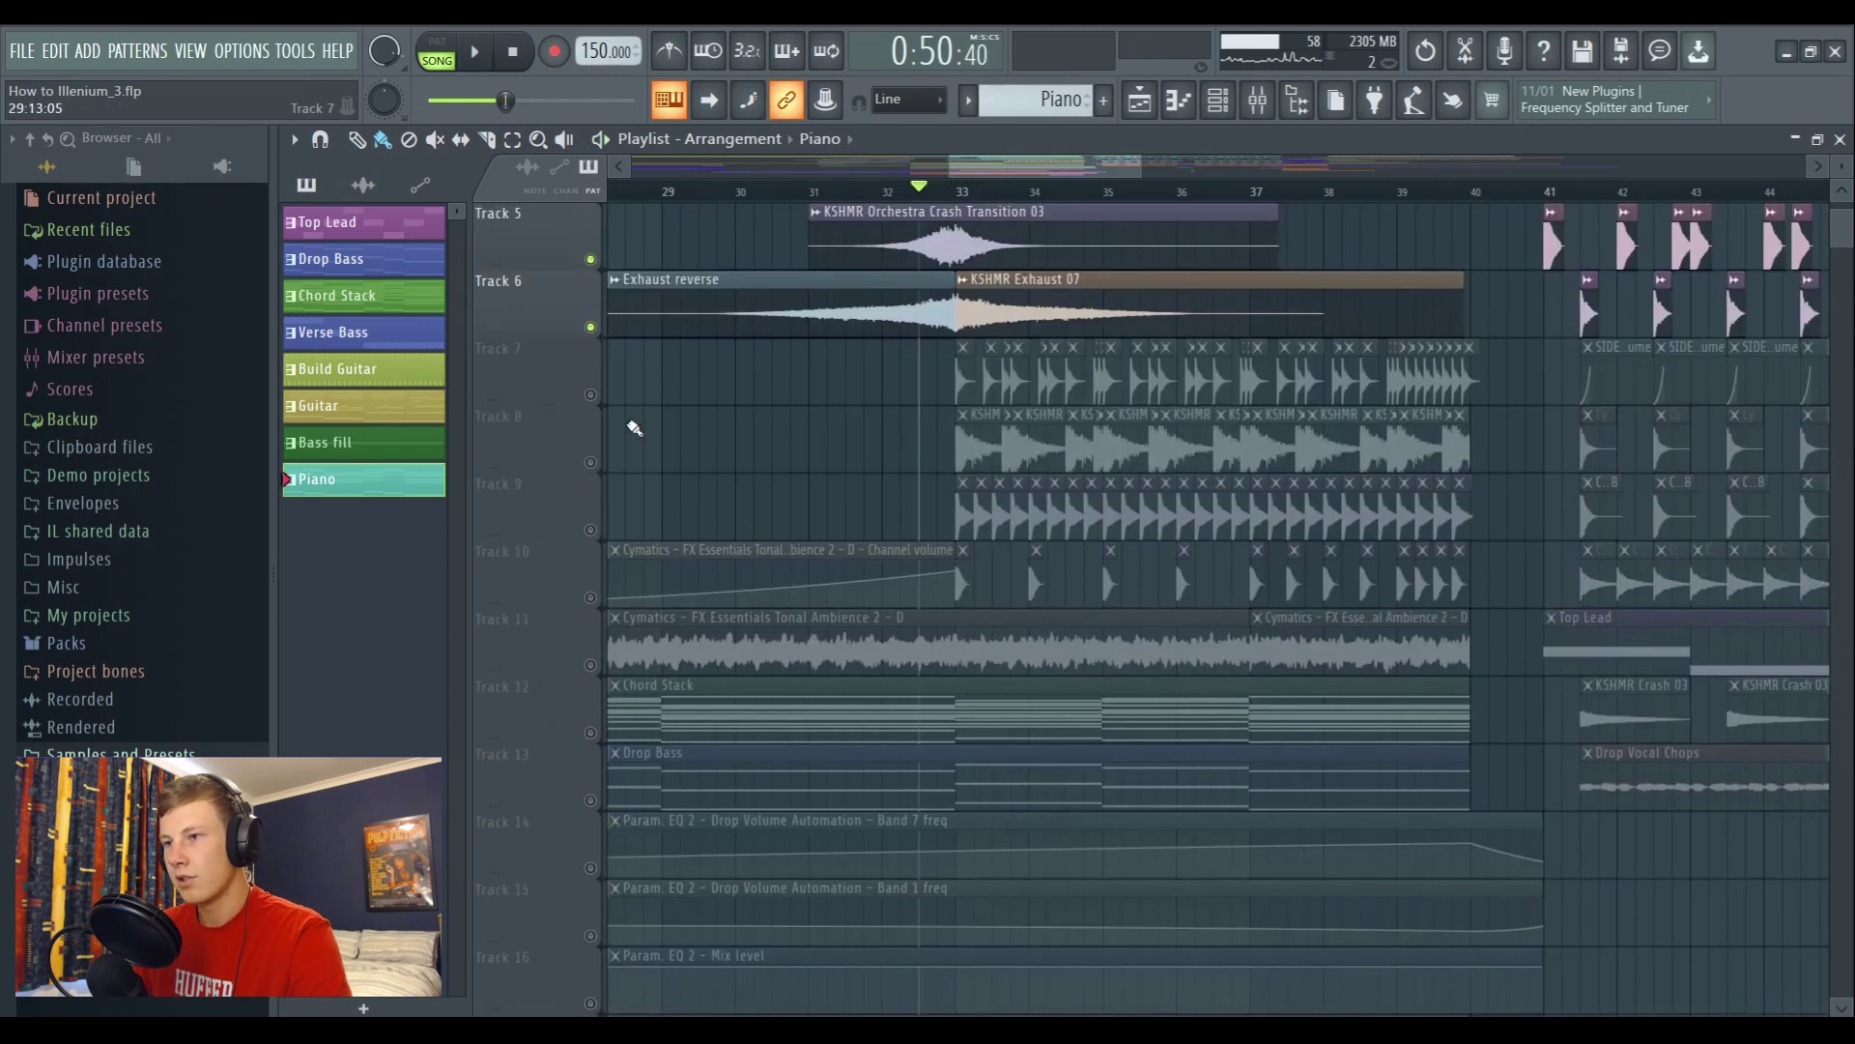
# Solo the build-up percussion on Tracks 7 to 9, play it into bar 33, and add Track 10 during playback
pyautogui.rightClick(592, 394)
pyautogui.click(592, 462)
pyautogui.click(591, 530)
pyautogui.press('space')
pyautogui.scroll(1, 1021, 189)
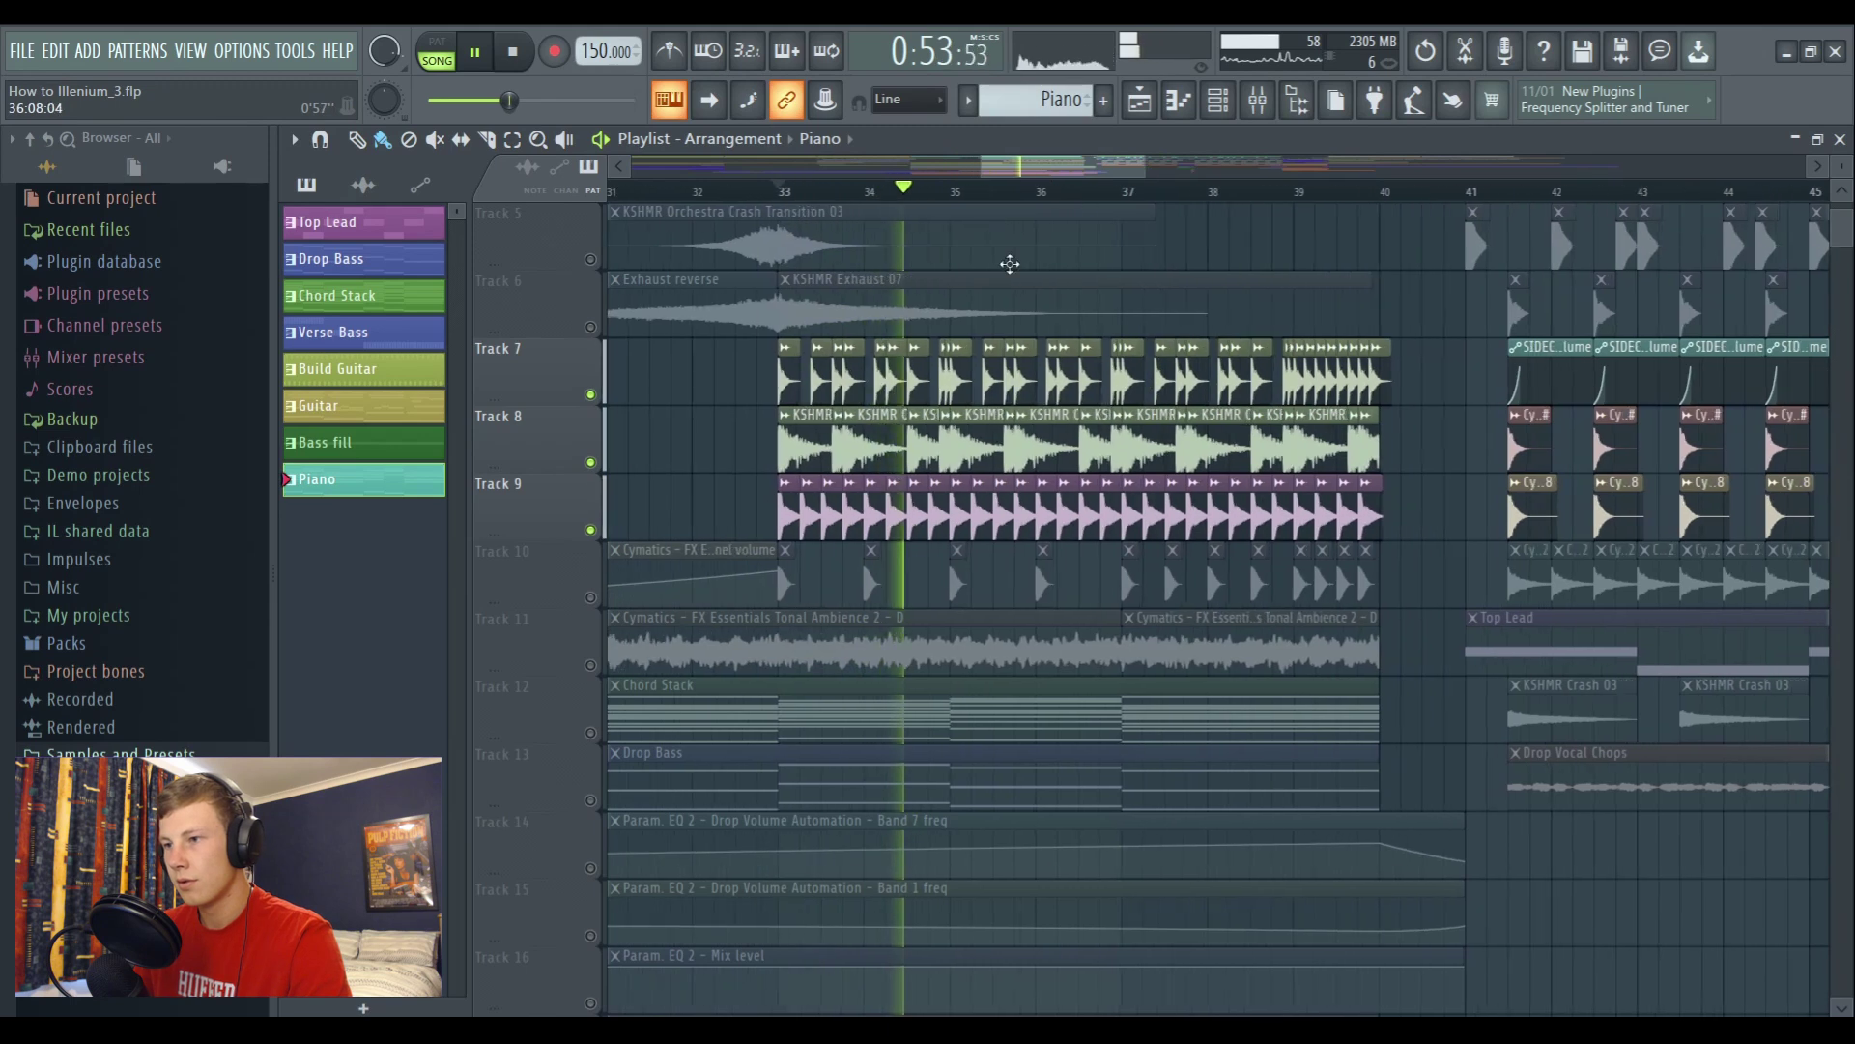
pyautogui.click(592, 597)
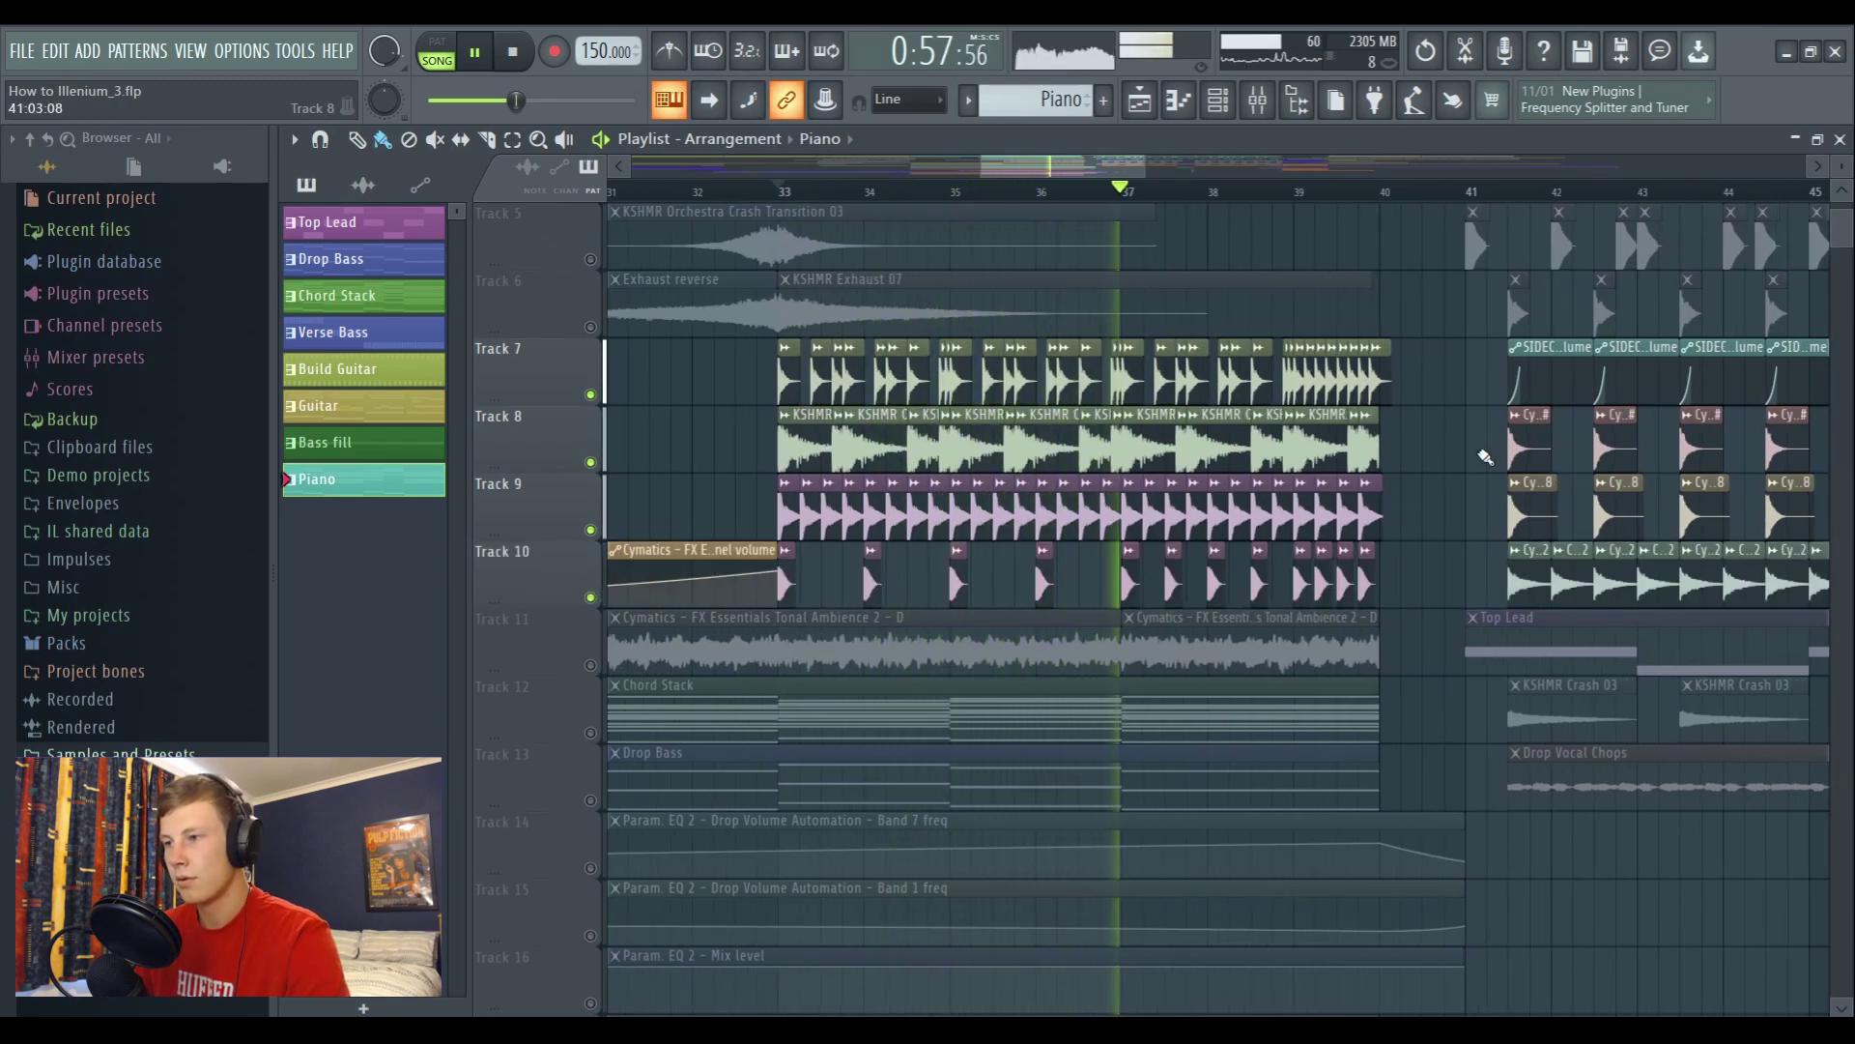
pyautogui.scroll(2, 1353, 194)
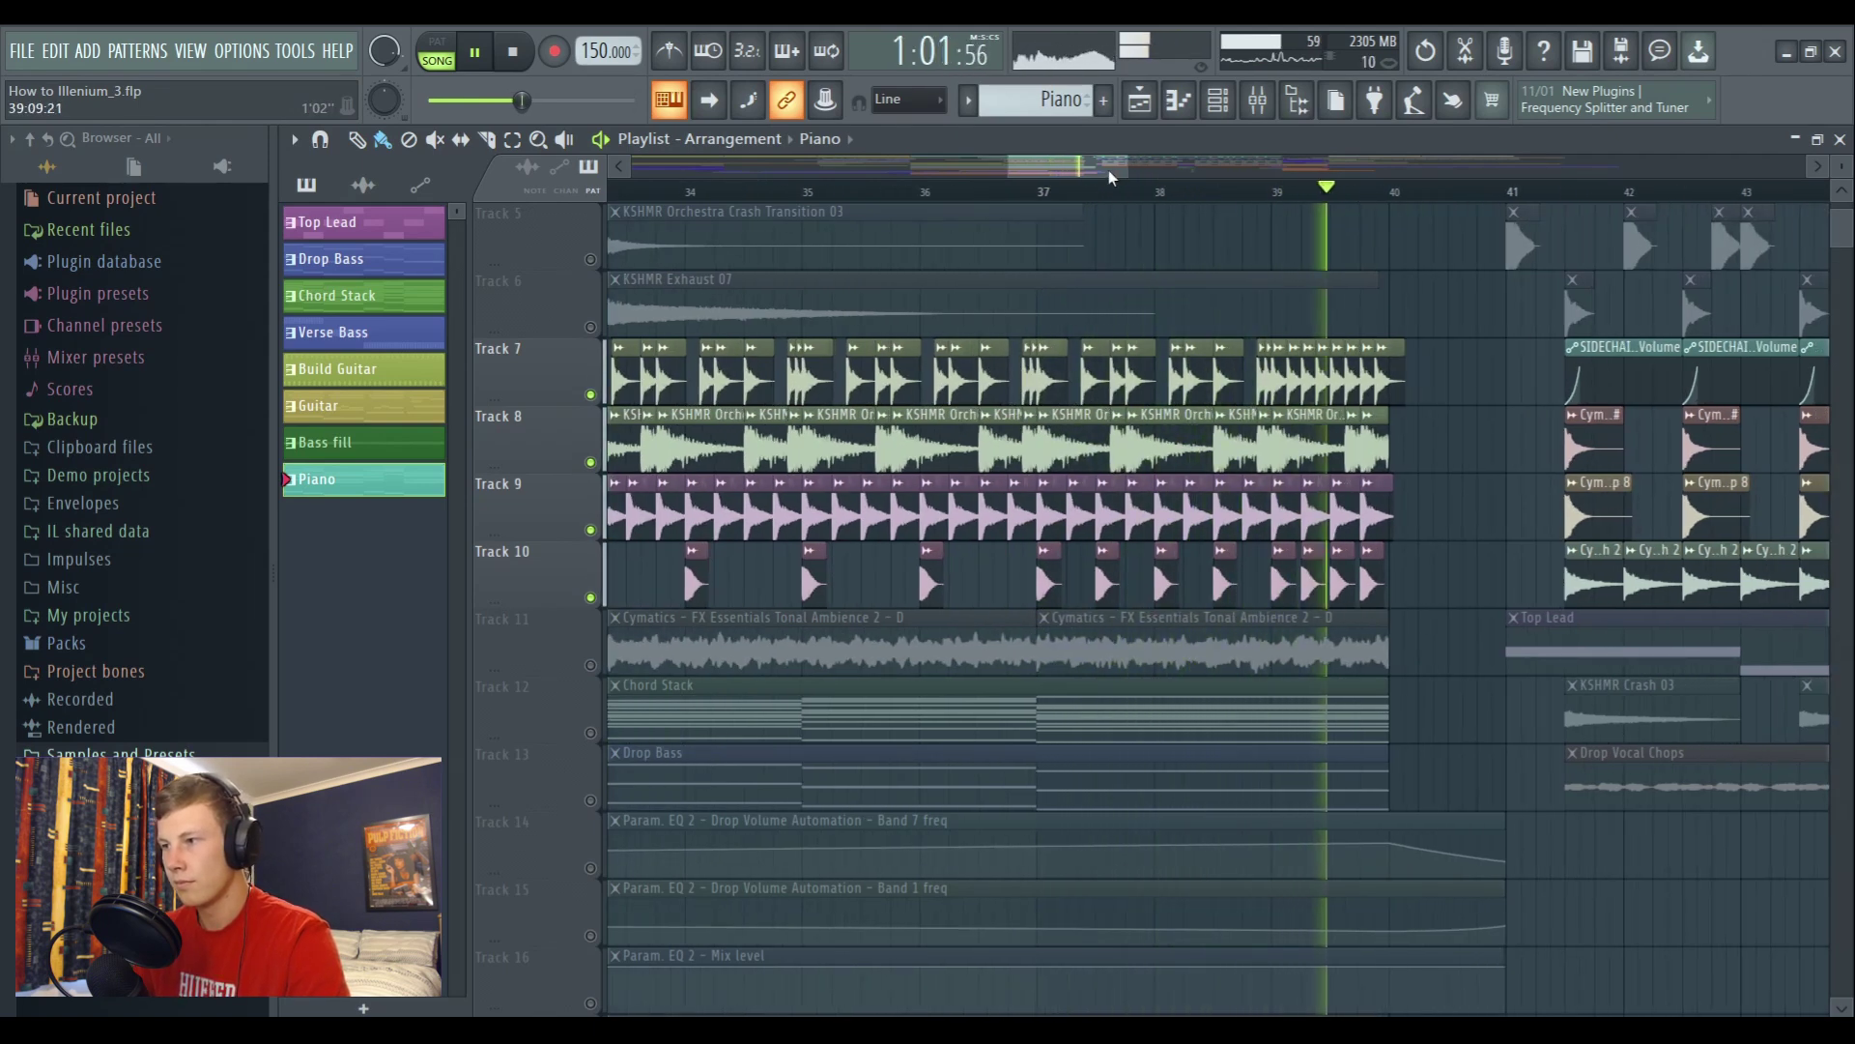
pyautogui.press('space')
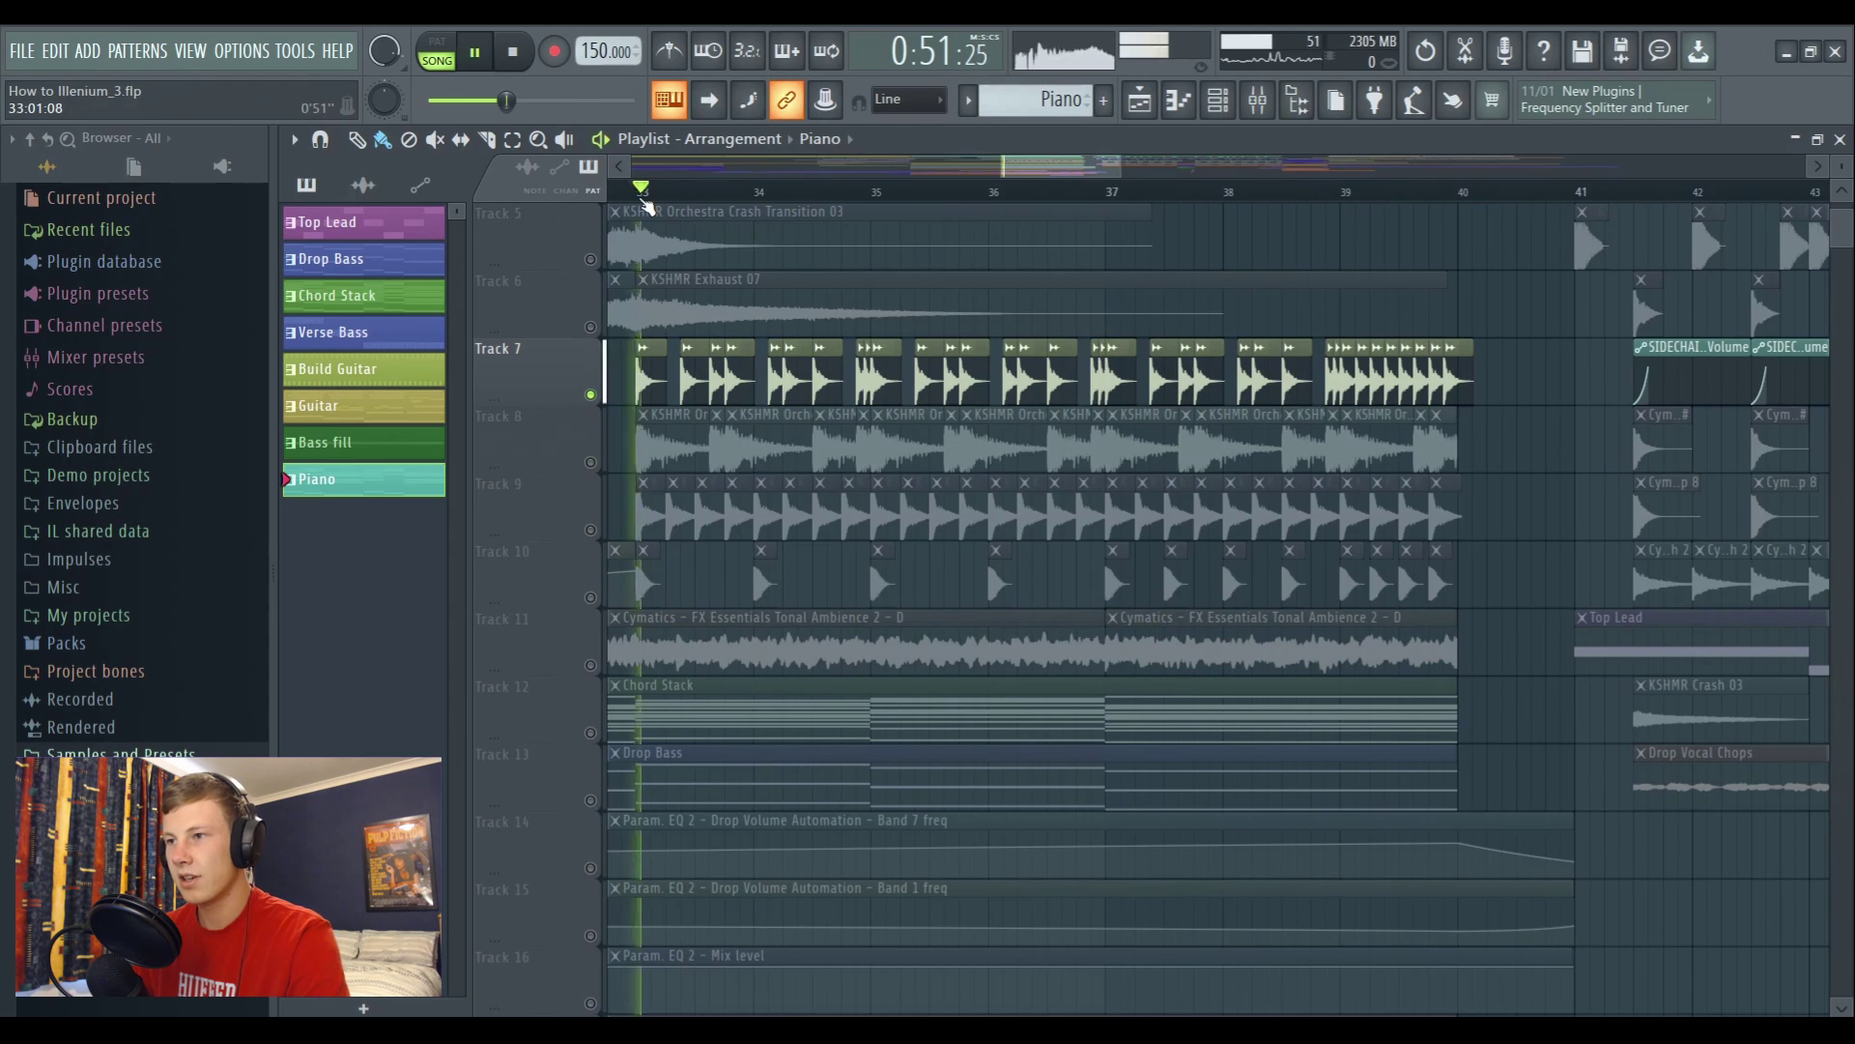
# Play the build-up percussion layers on Tracks 7 to 10 one track at a time from around bar 33
pyautogui.press('space')
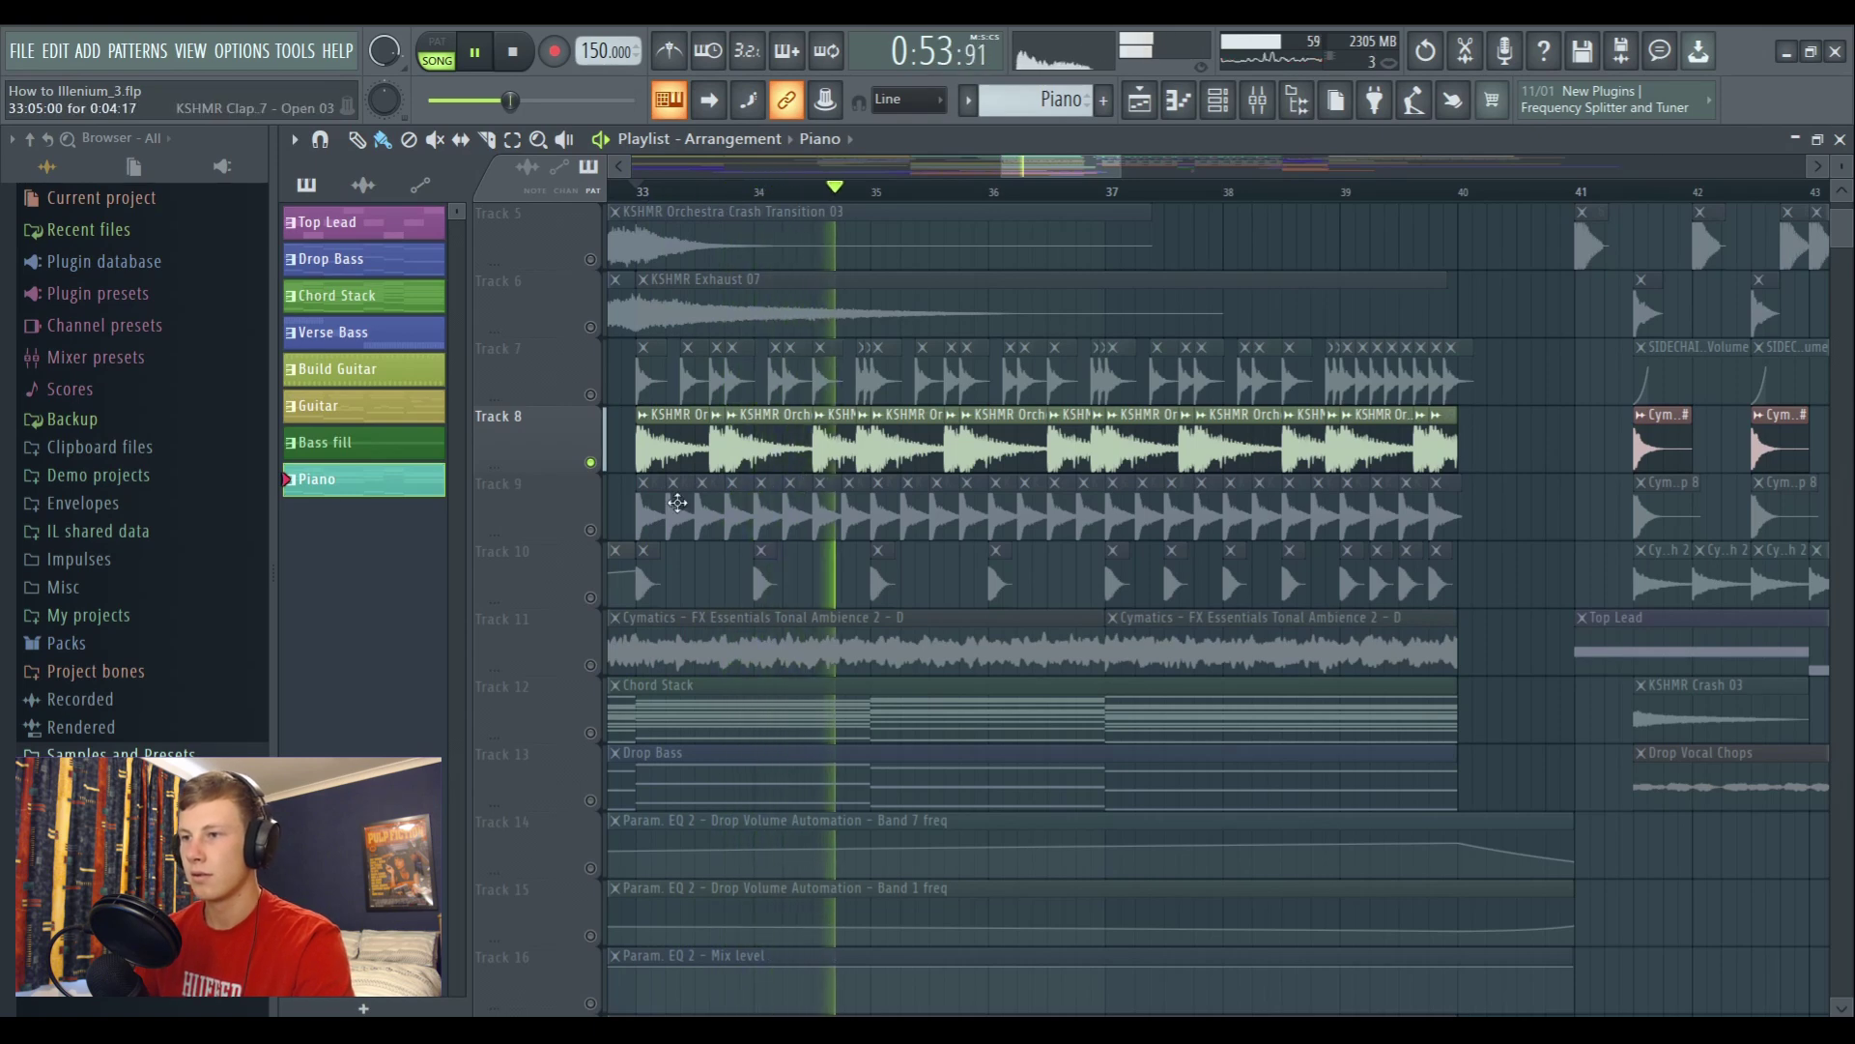
pyautogui.press('space')
pyautogui.scroll(-1, 676, 203)
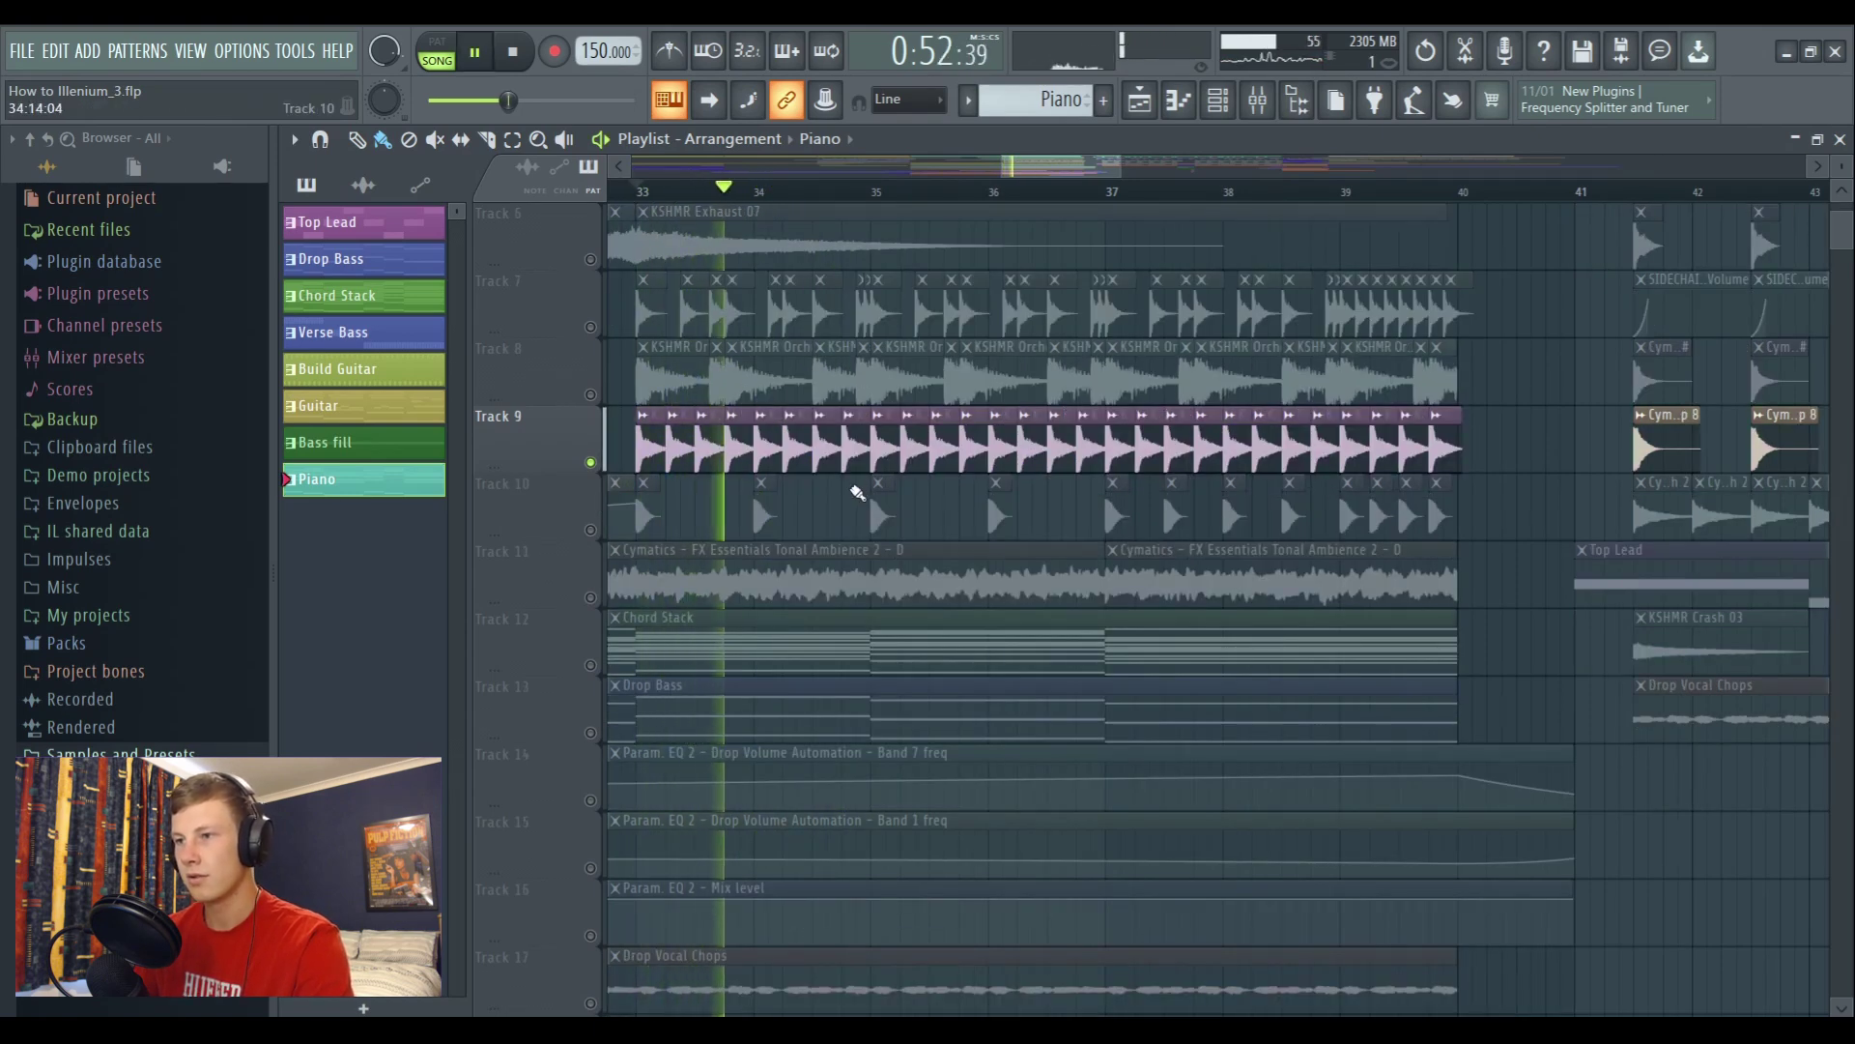
pyautogui.press('space')
pyautogui.click(751, 491)
pyautogui.press('space')
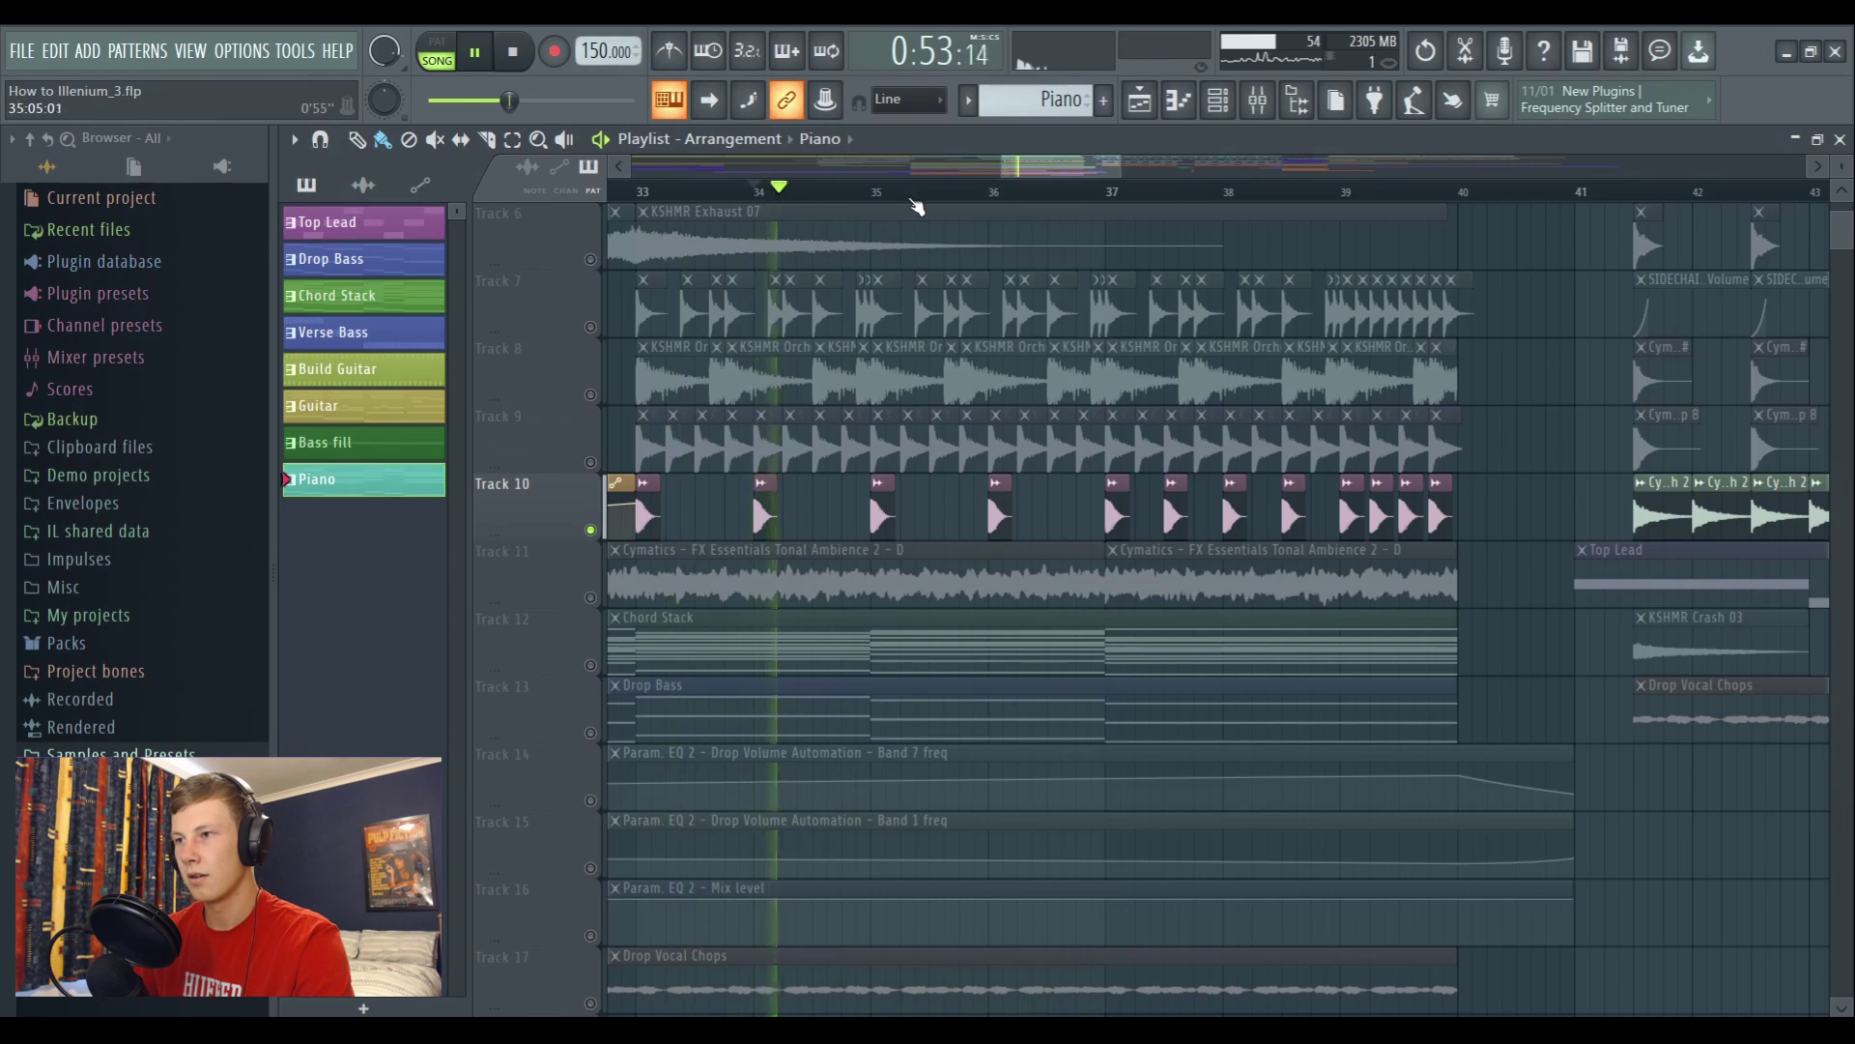
# Solo the three 8 Bar Riser clips on Tracks 2 to 4 and play them up to the drop
pyautogui.scroll(5, 604, 401)
pyautogui.rightClick(590, 327)
pyautogui.moveTo(591, 394); pyautogui.dragTo(619, 450)
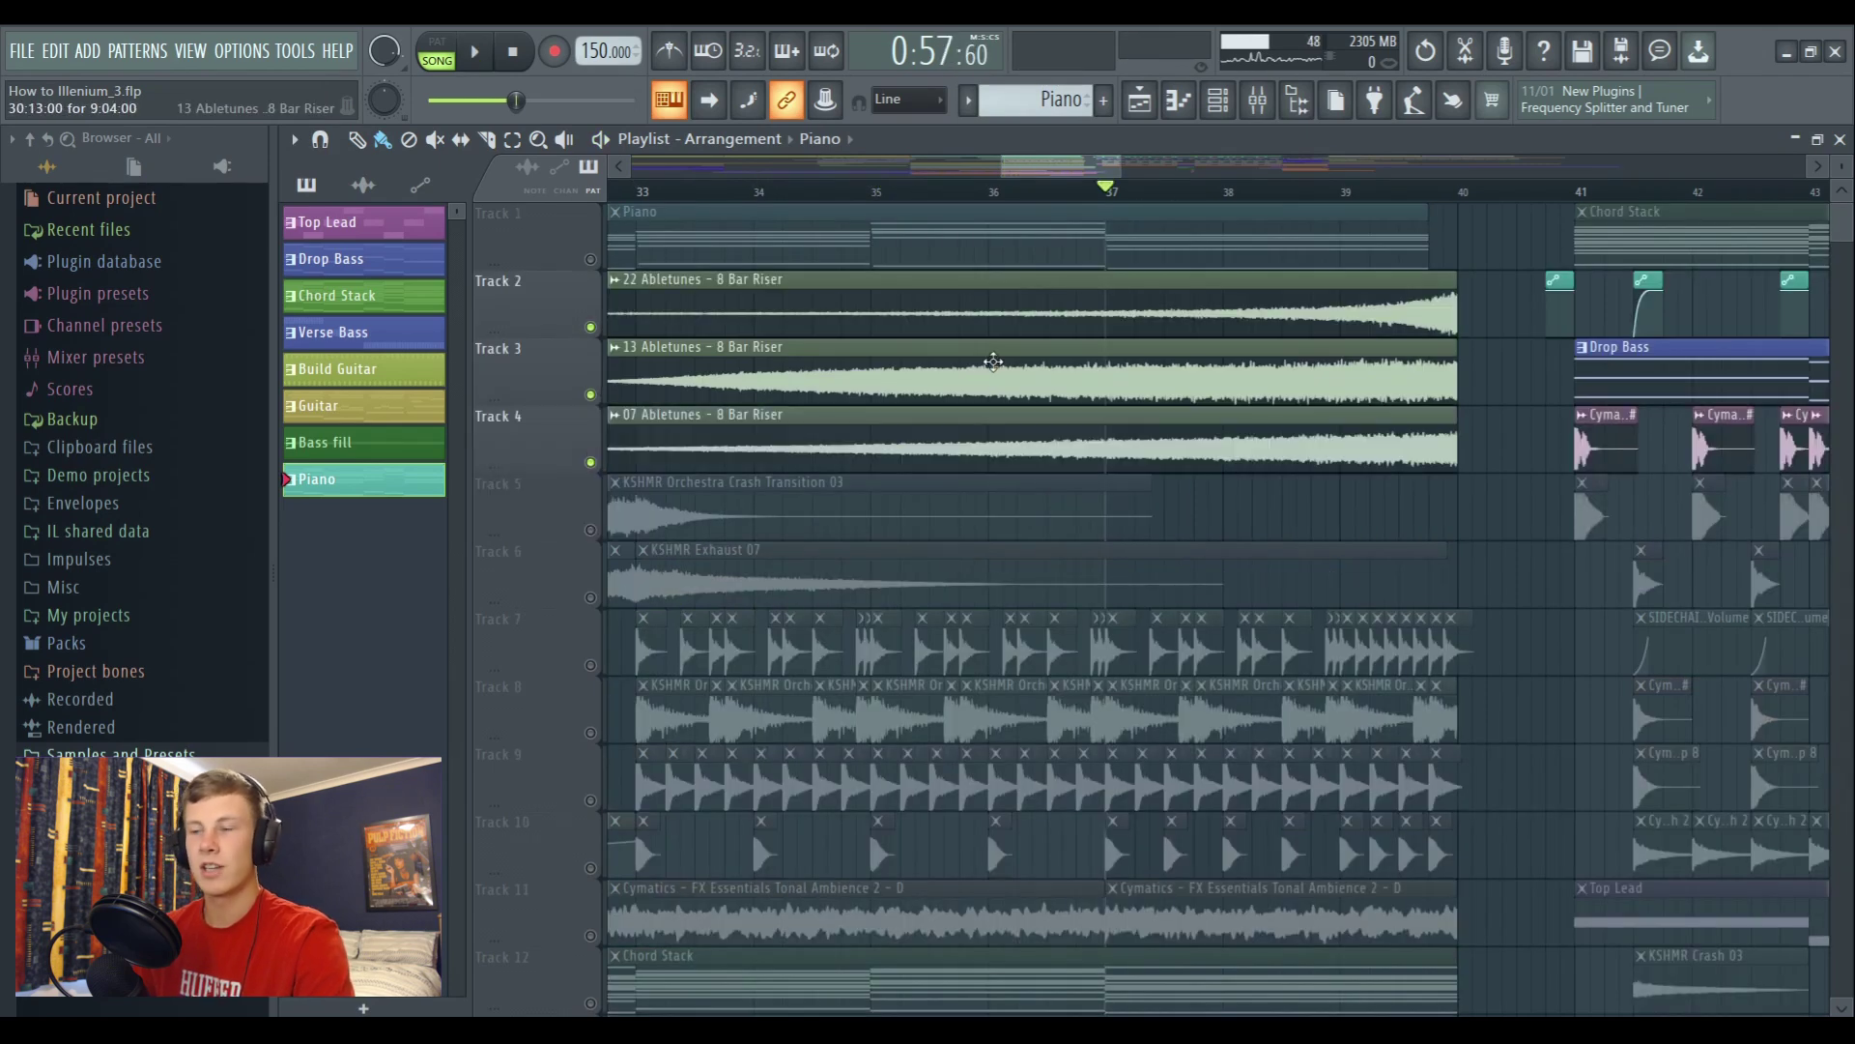
pyautogui.press('space')
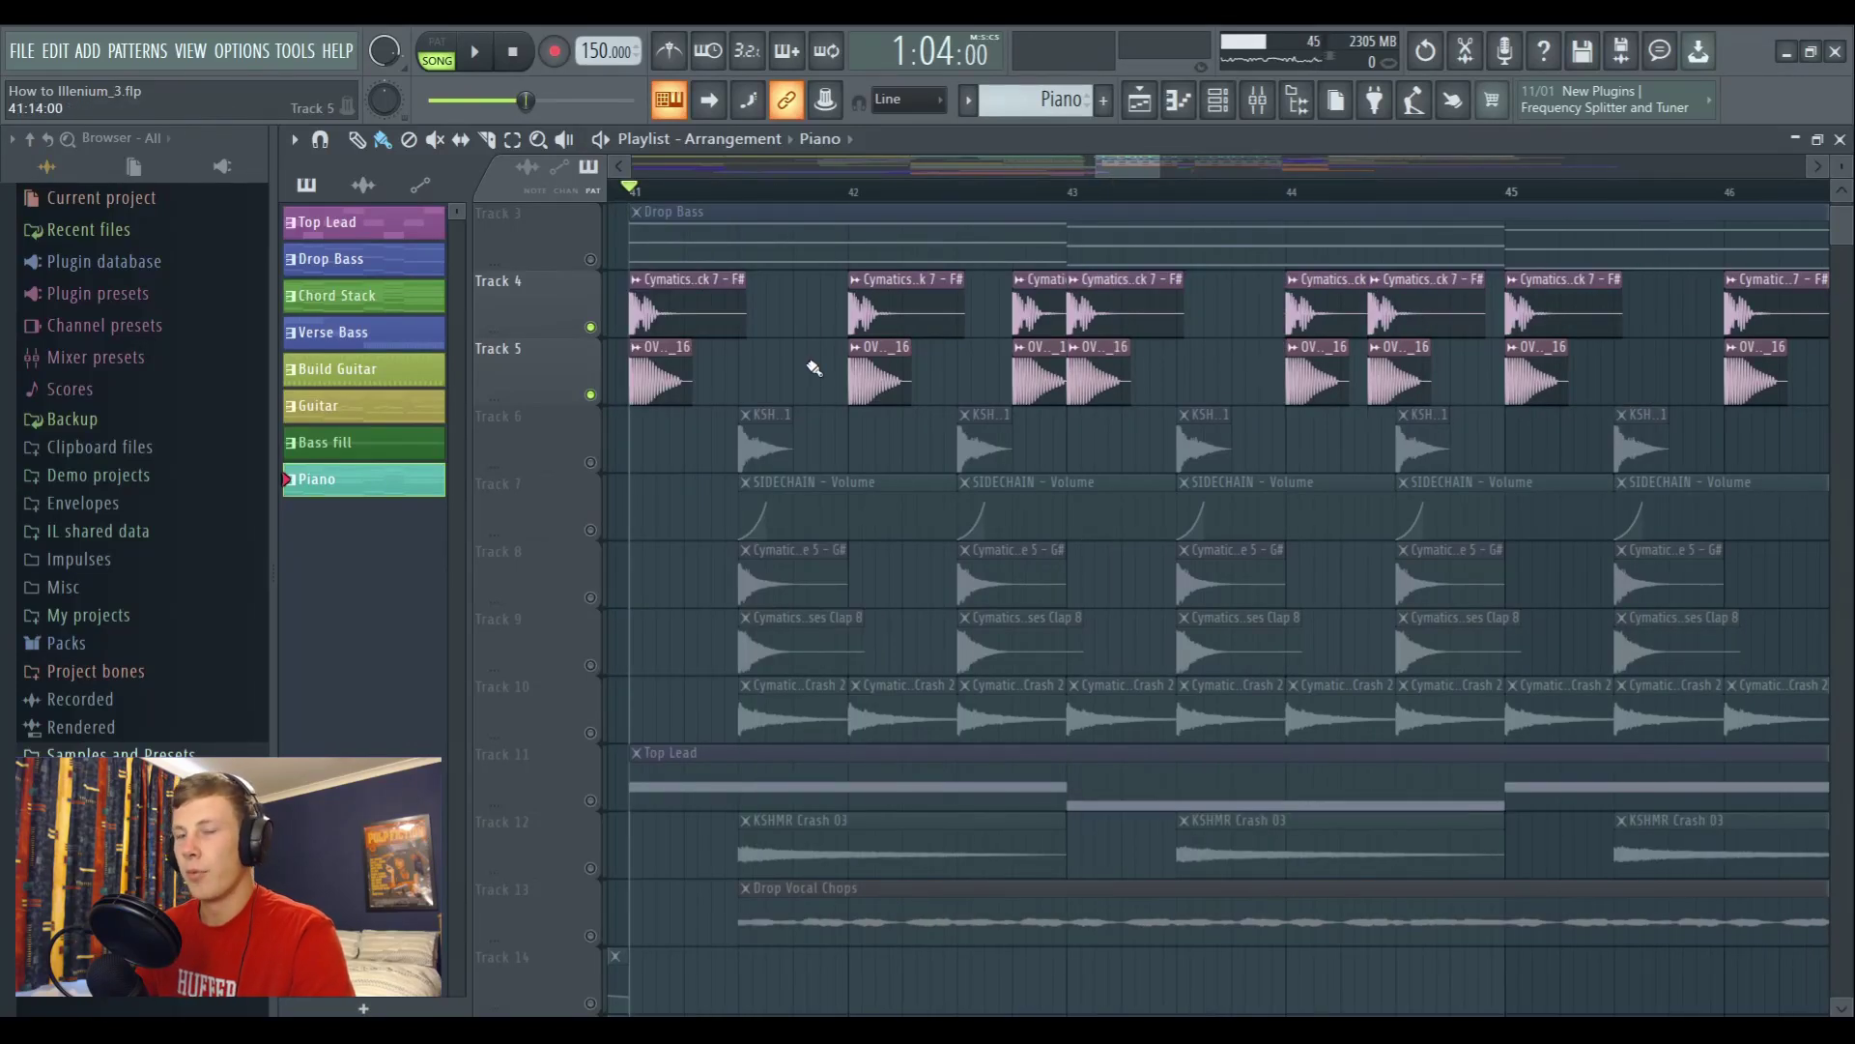
# Play the two drop kick layers on Tracks 4 and 5 together, and play the OVO_Kick_16 layer alone from bars 41 and 42
pyautogui.press('space')
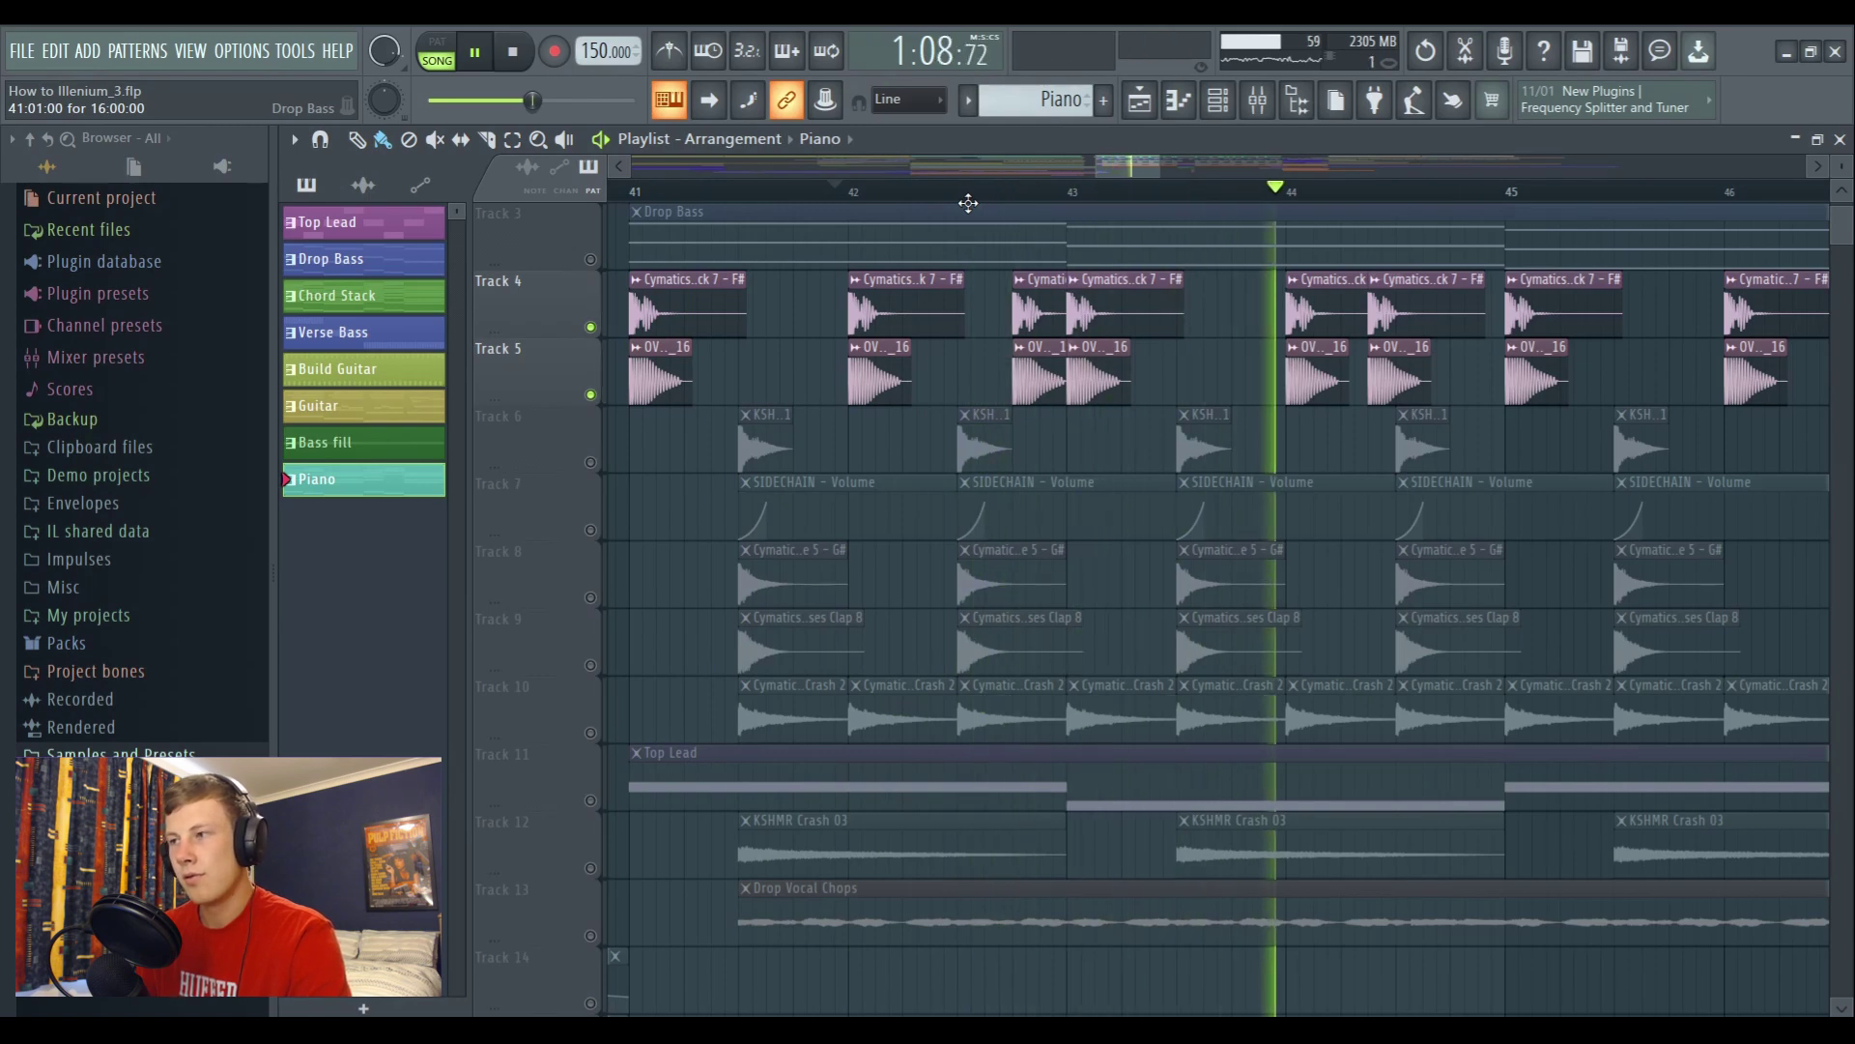
pyautogui.press('space')
pyautogui.click(591, 327)
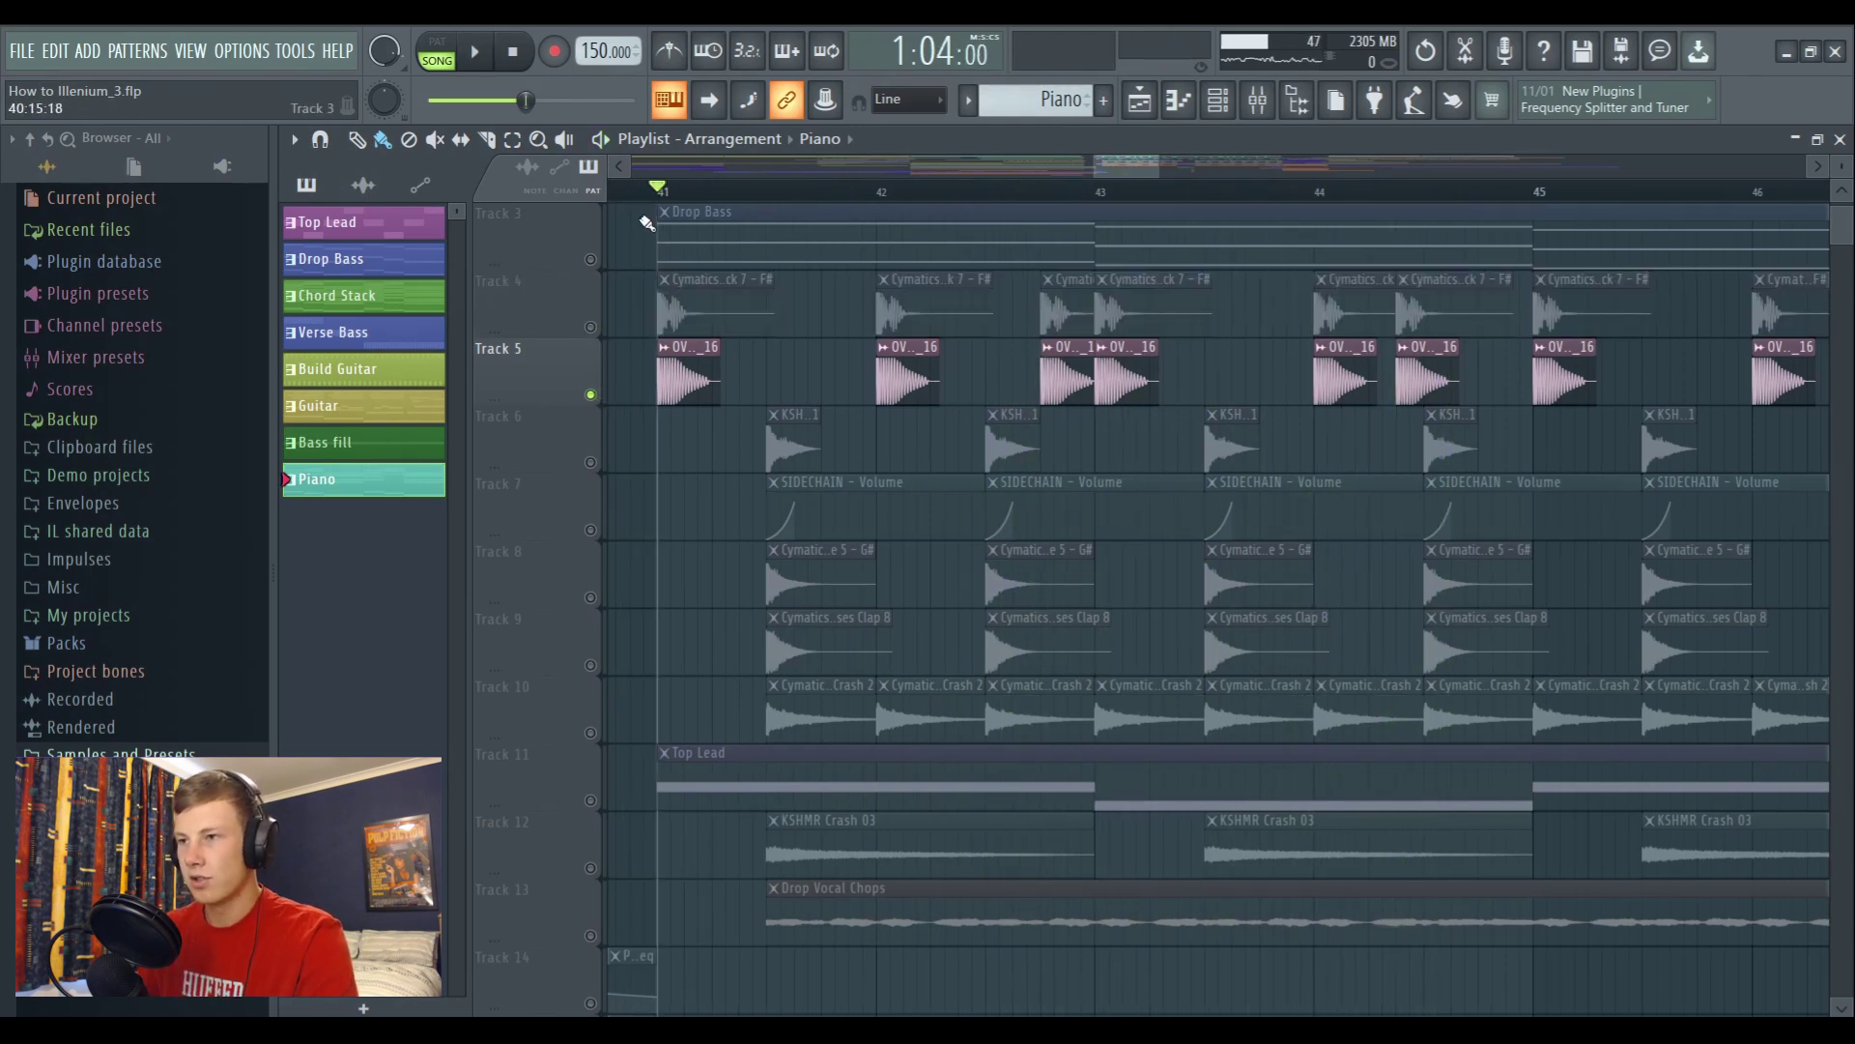
pyautogui.scroll(3, 654, 194)
pyautogui.press('space')
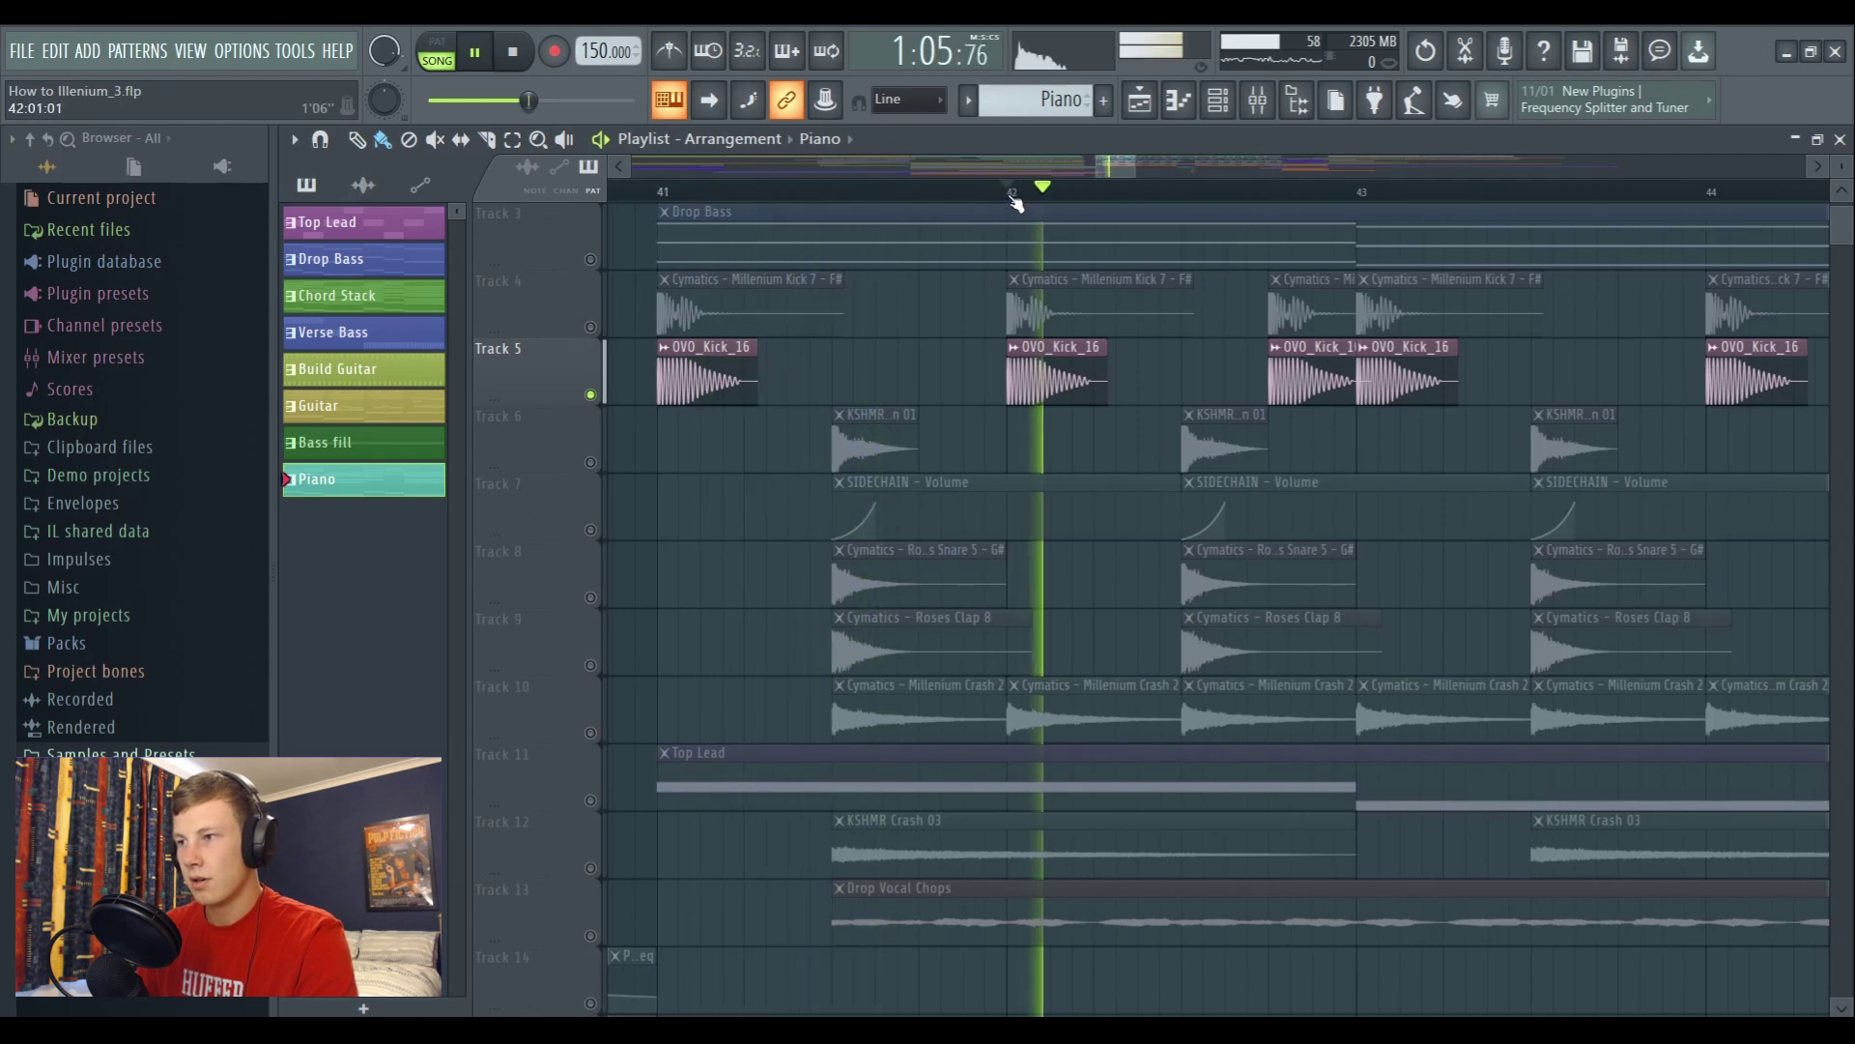
pyautogui.press('space')
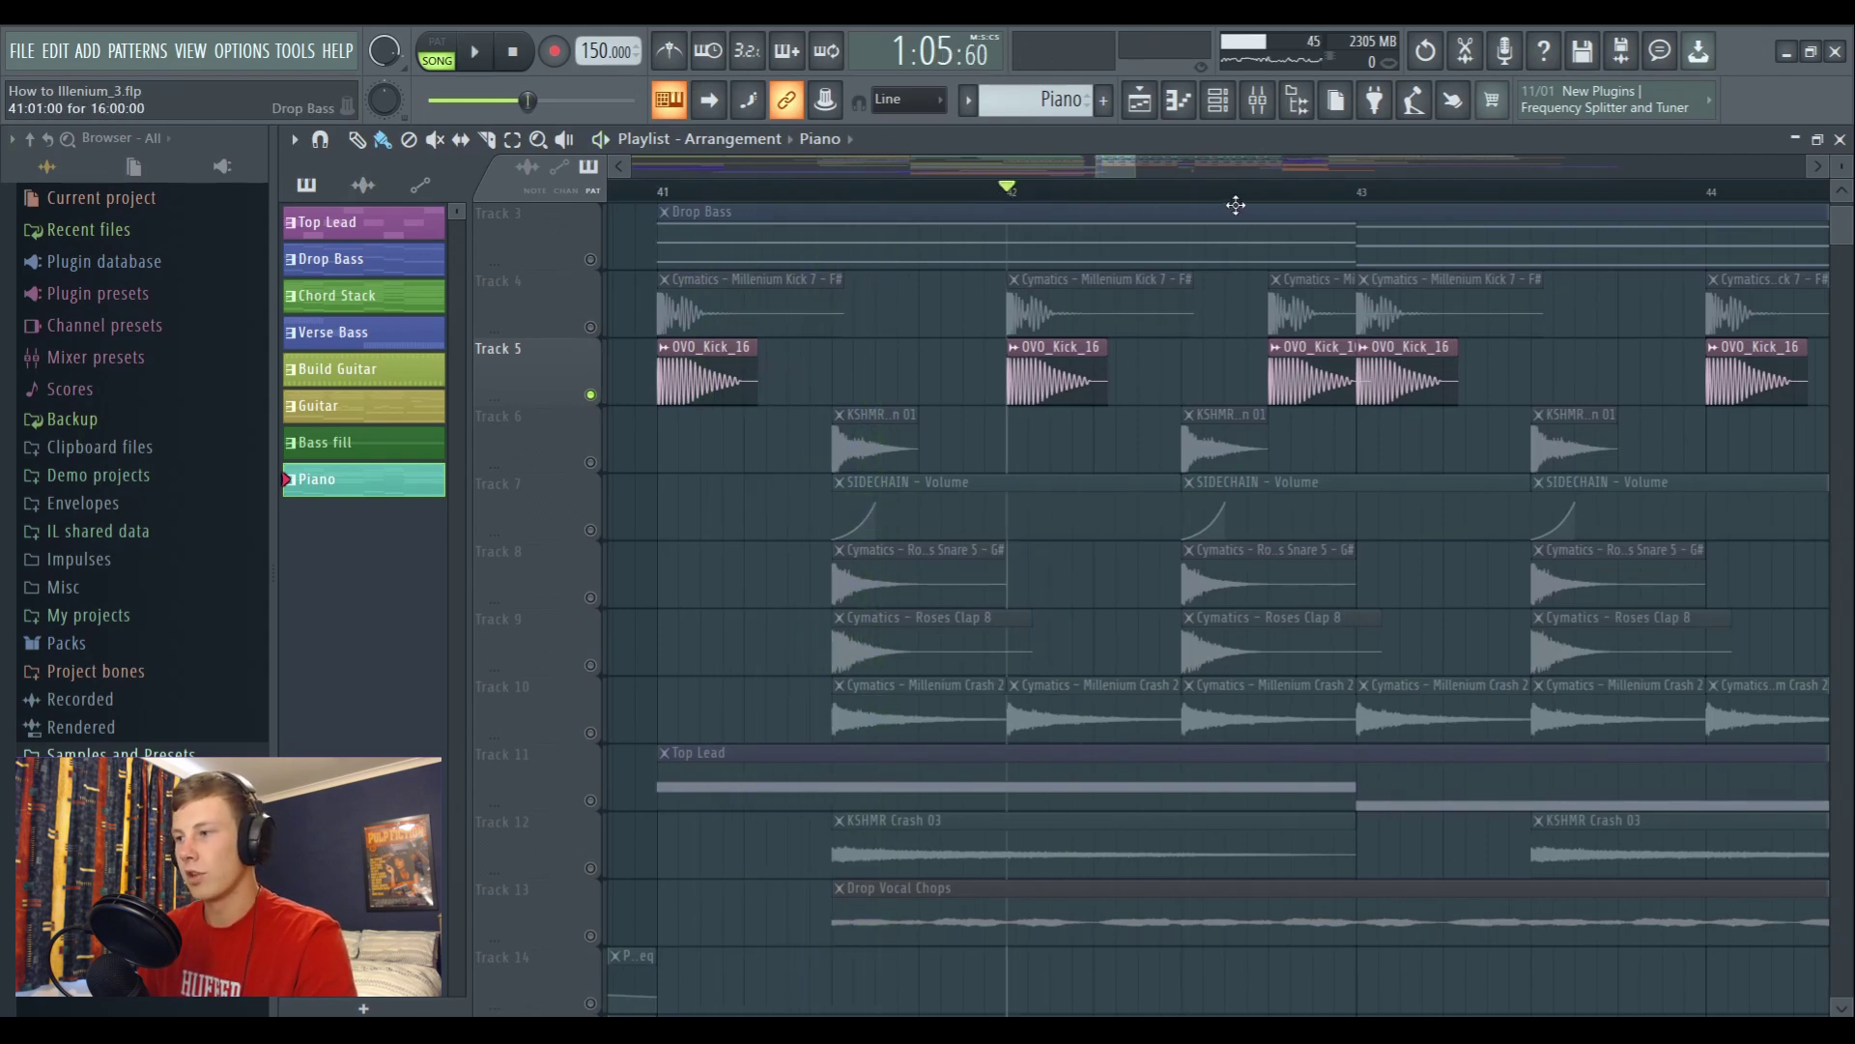
# Solo the Millenium Kick 7 layer on Track 4 and play it by itself
pyautogui.keyDown('ctrl'); pyautogui.click(590, 327); pyautogui.keyUp('ctrl')
pyautogui.press('space')
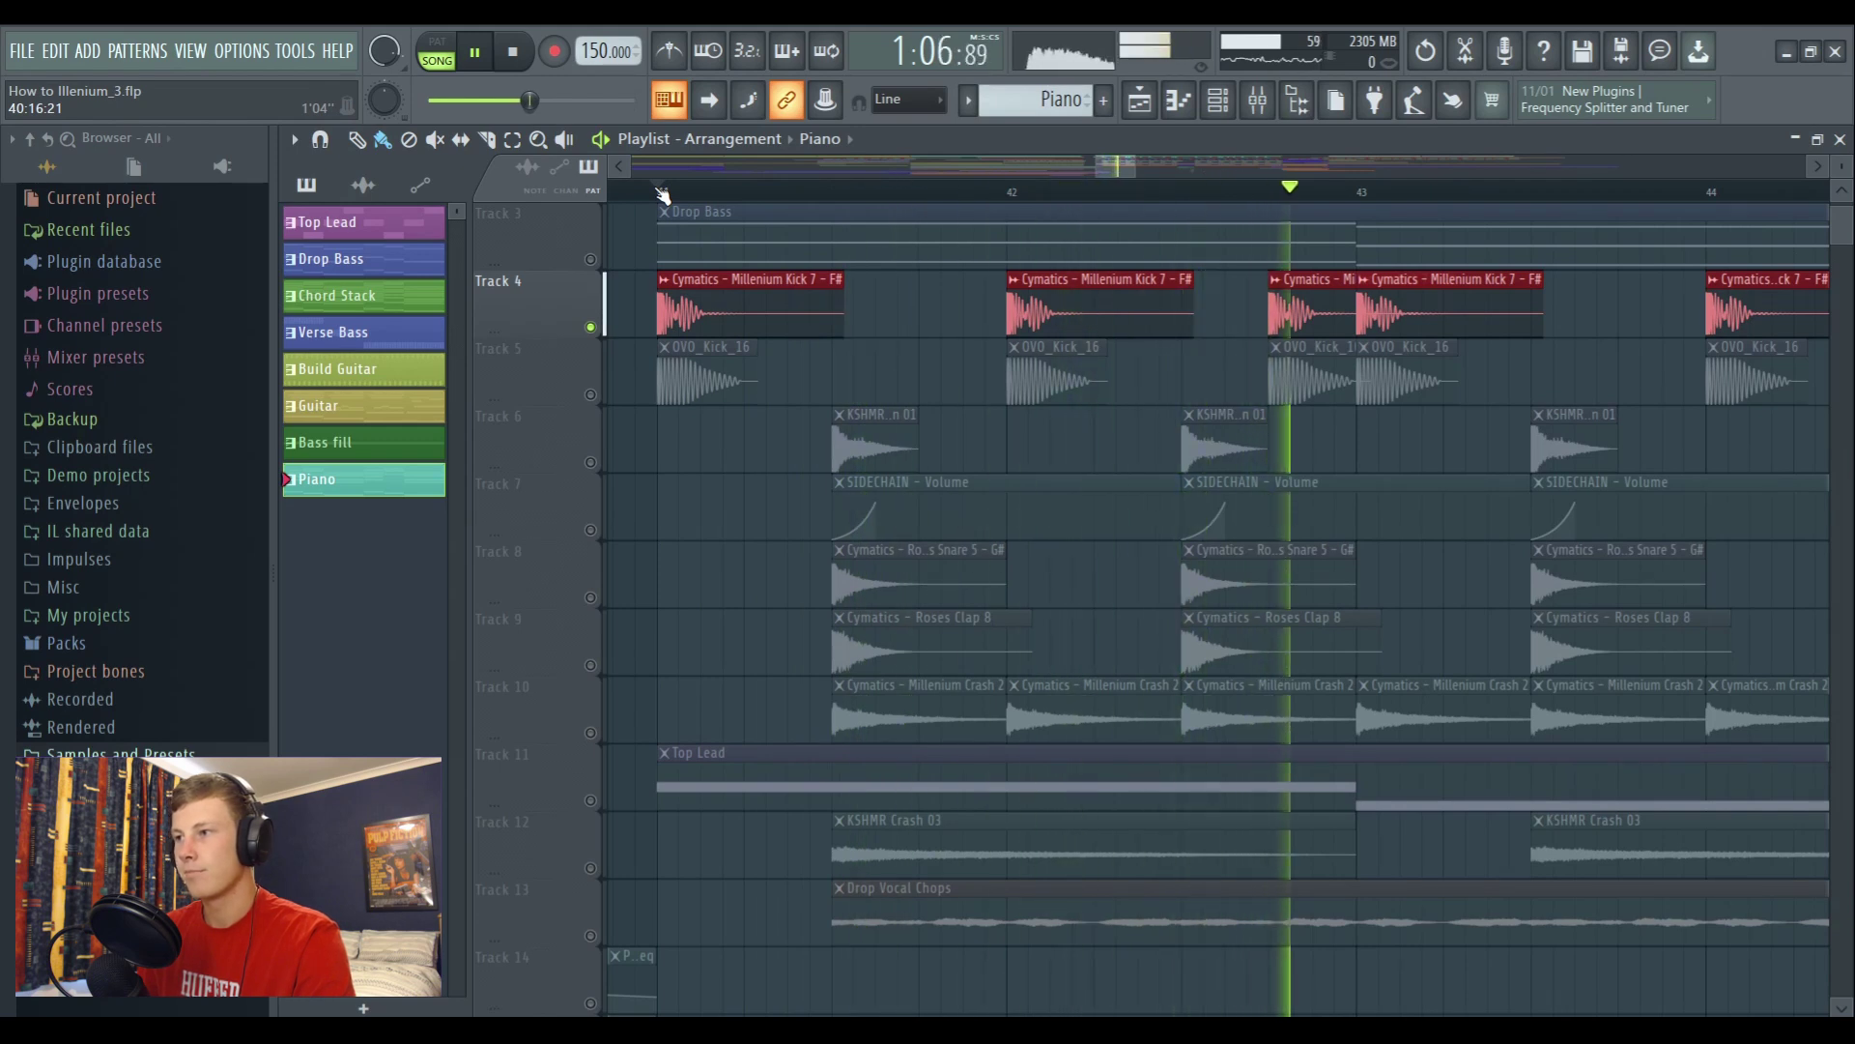
pyautogui.press('space')
# Solo the drop snare and clap layers with their sidechain automation on Tracks 6 to 9, and play them from bar 41
pyautogui.keyDown('ctrl'); pyautogui.click(590, 394); pyautogui.keyUp('ctrl')
pyautogui.moveTo(590, 462)
pyautogui.mouseDown()
pyautogui.moveTo(590, 727)
pyautogui.moveTo(591, 665)
pyautogui.mouseUp()
pyautogui.press('space')
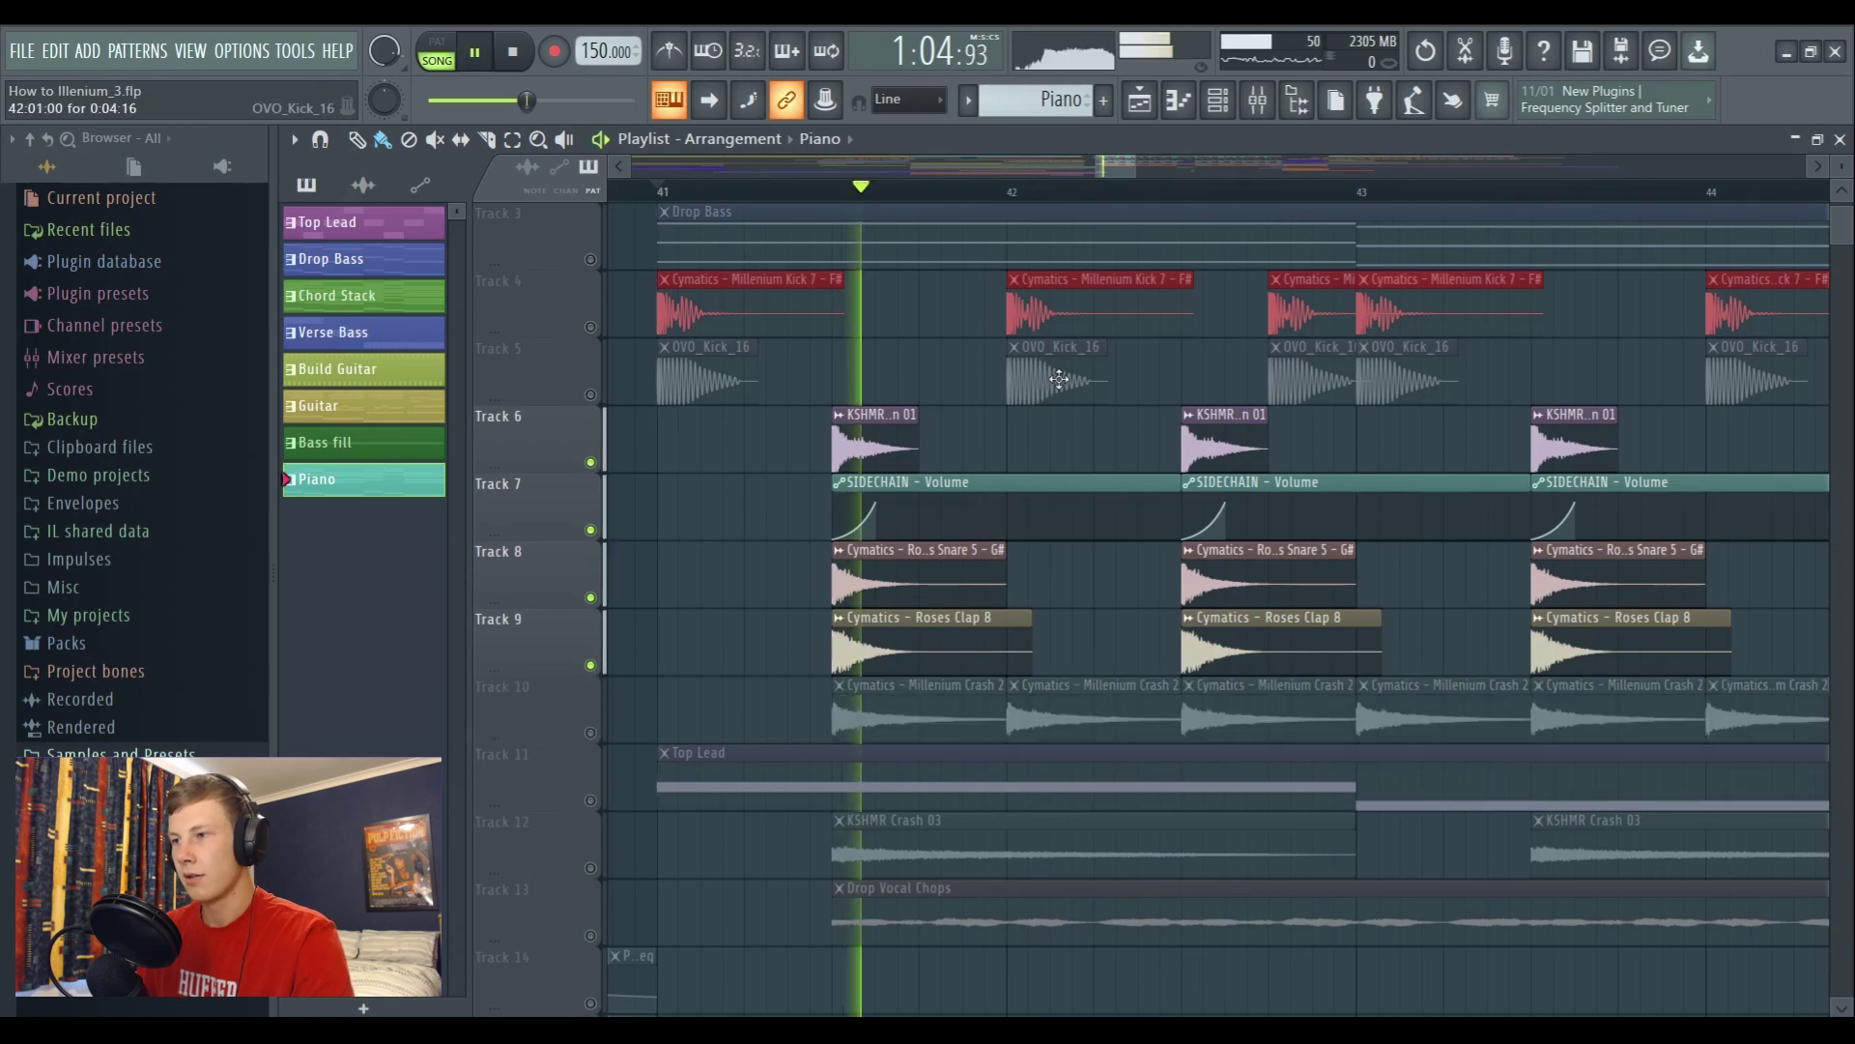
# Add the kicks on Tracks 4 and 5 and the crash on Track 10 to the soloed drums, and play from bar 41
pyautogui.moveTo(590, 327); pyautogui.dragTo(590, 394)
pyautogui.scroll(-3, 715, 474)
pyautogui.press('space')
pyautogui.press('space')
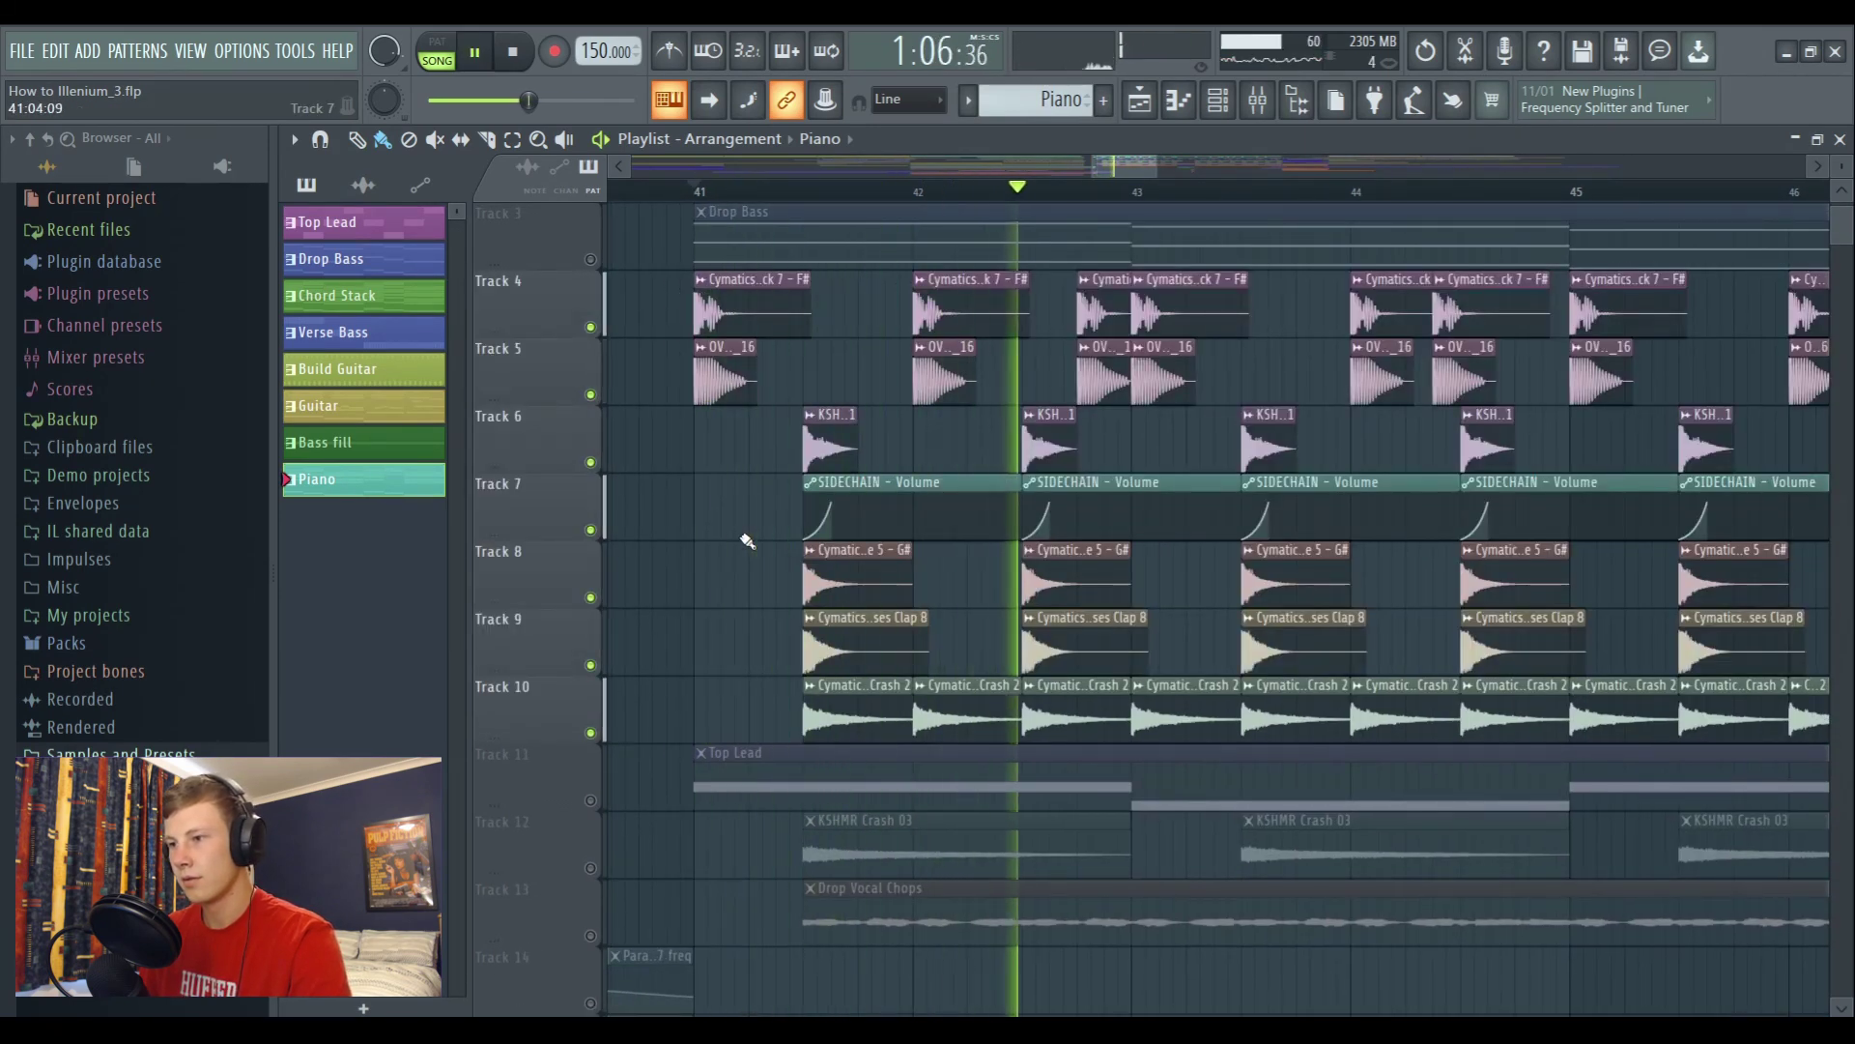
pyautogui.press('space')
# Unmute the KSHMR Crash 03 clips on Track 12 and play the full drop drums from bar 41
pyautogui.scroll(-1, 789, 672)
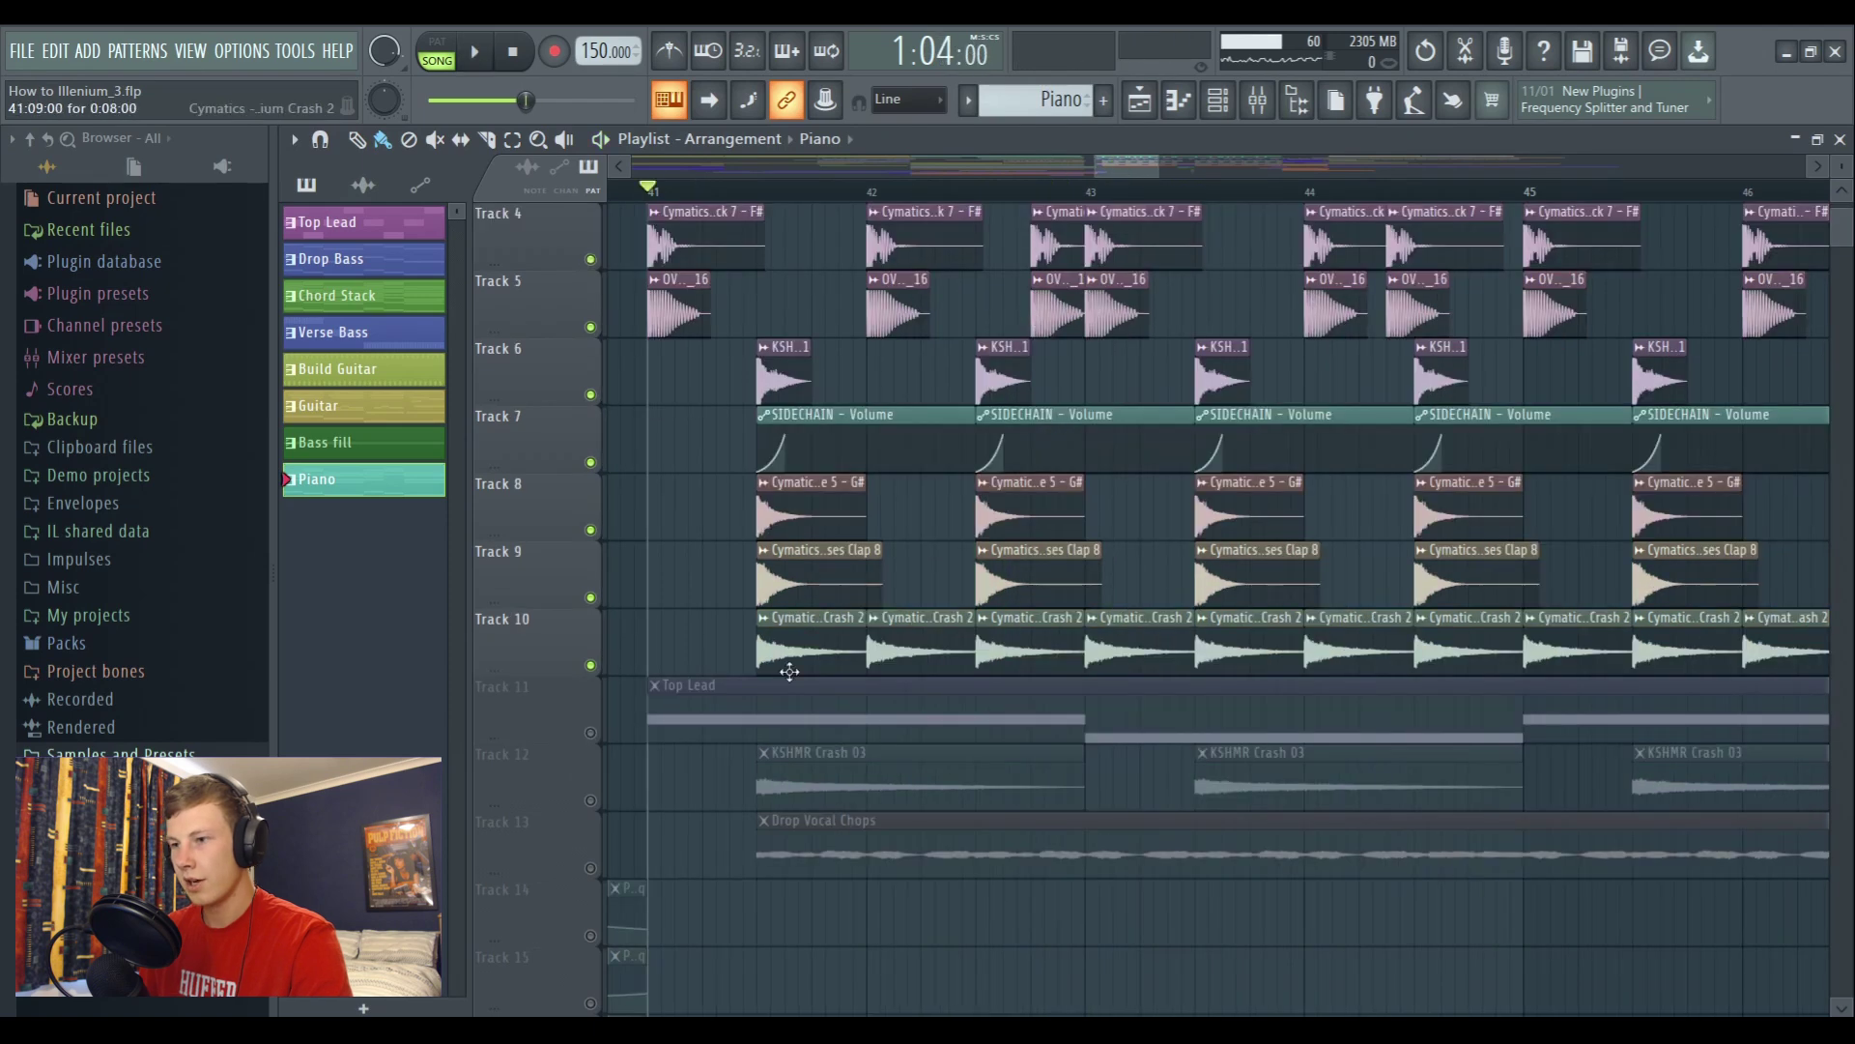
pyautogui.click(592, 802)
pyautogui.press('space')
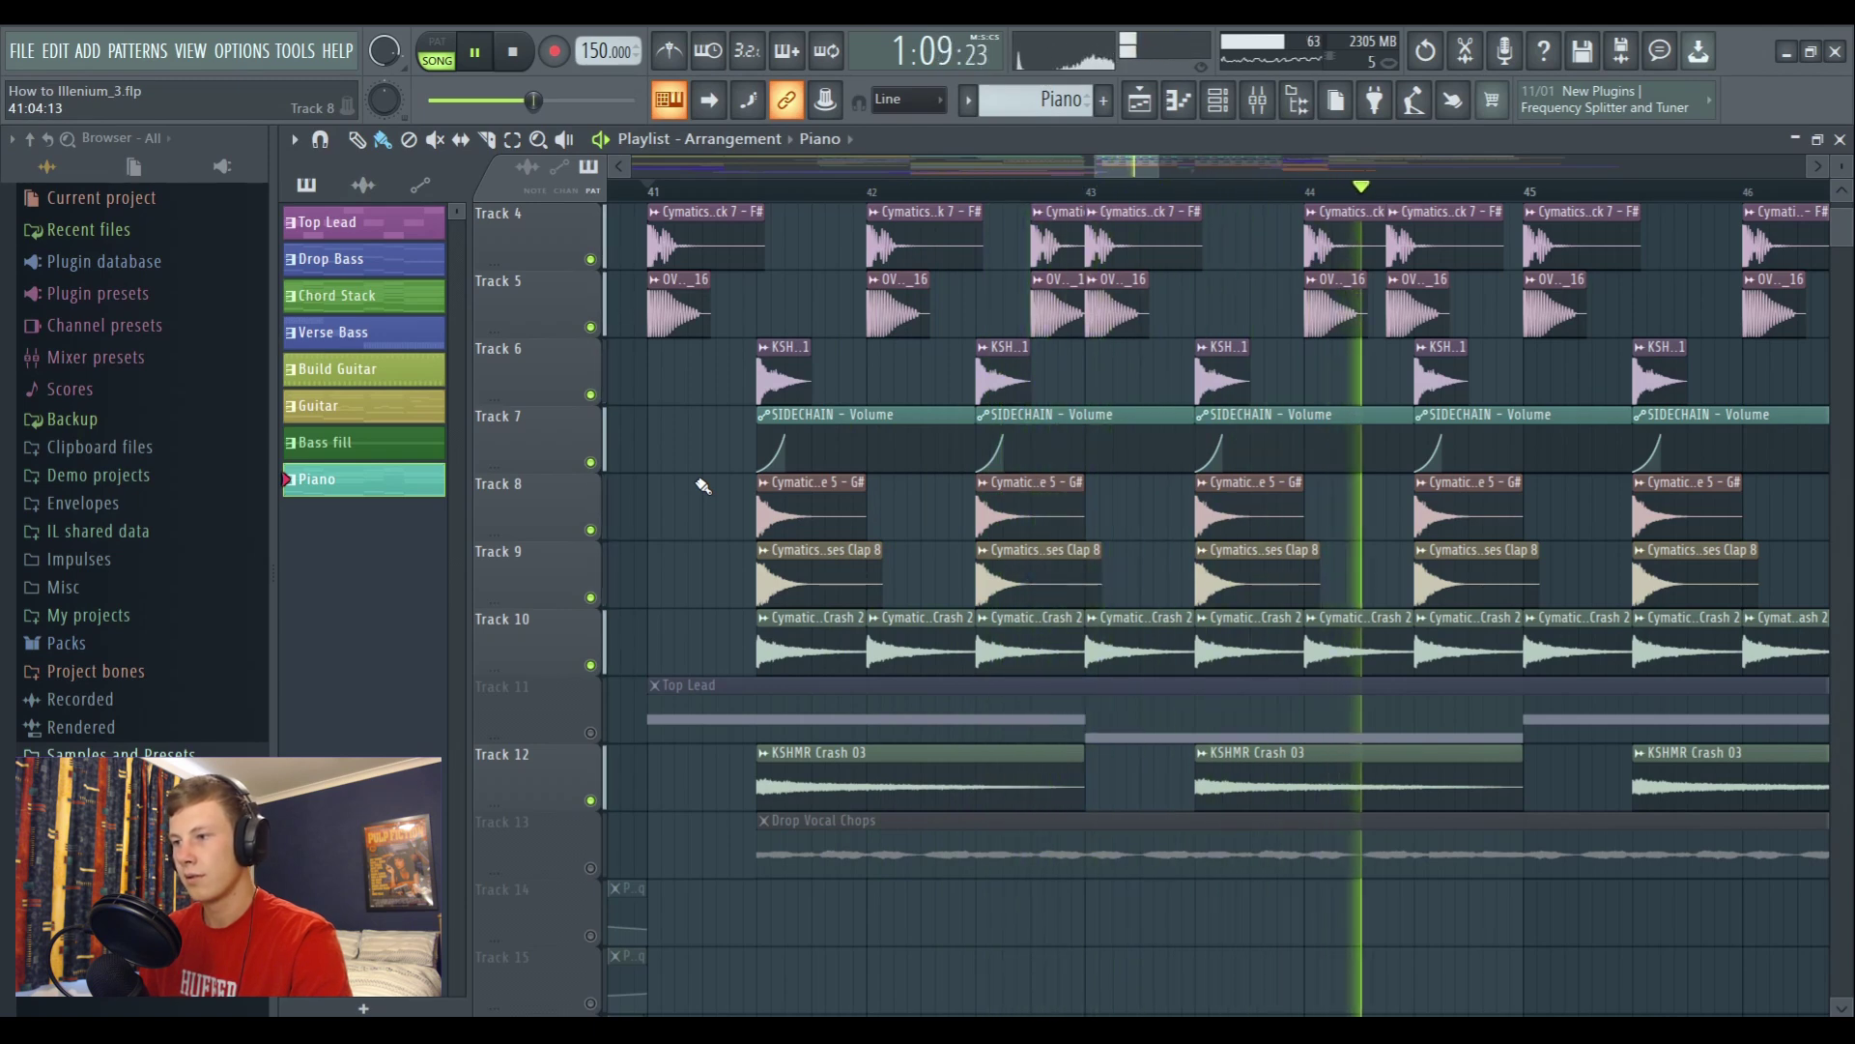
pyautogui.press('space')
# Solo the drop's Chord Stack on Track 1 and open its chord voicings in the piano roll
pyautogui.scroll(3, 599, 261)
pyautogui.rightClick(592, 258)
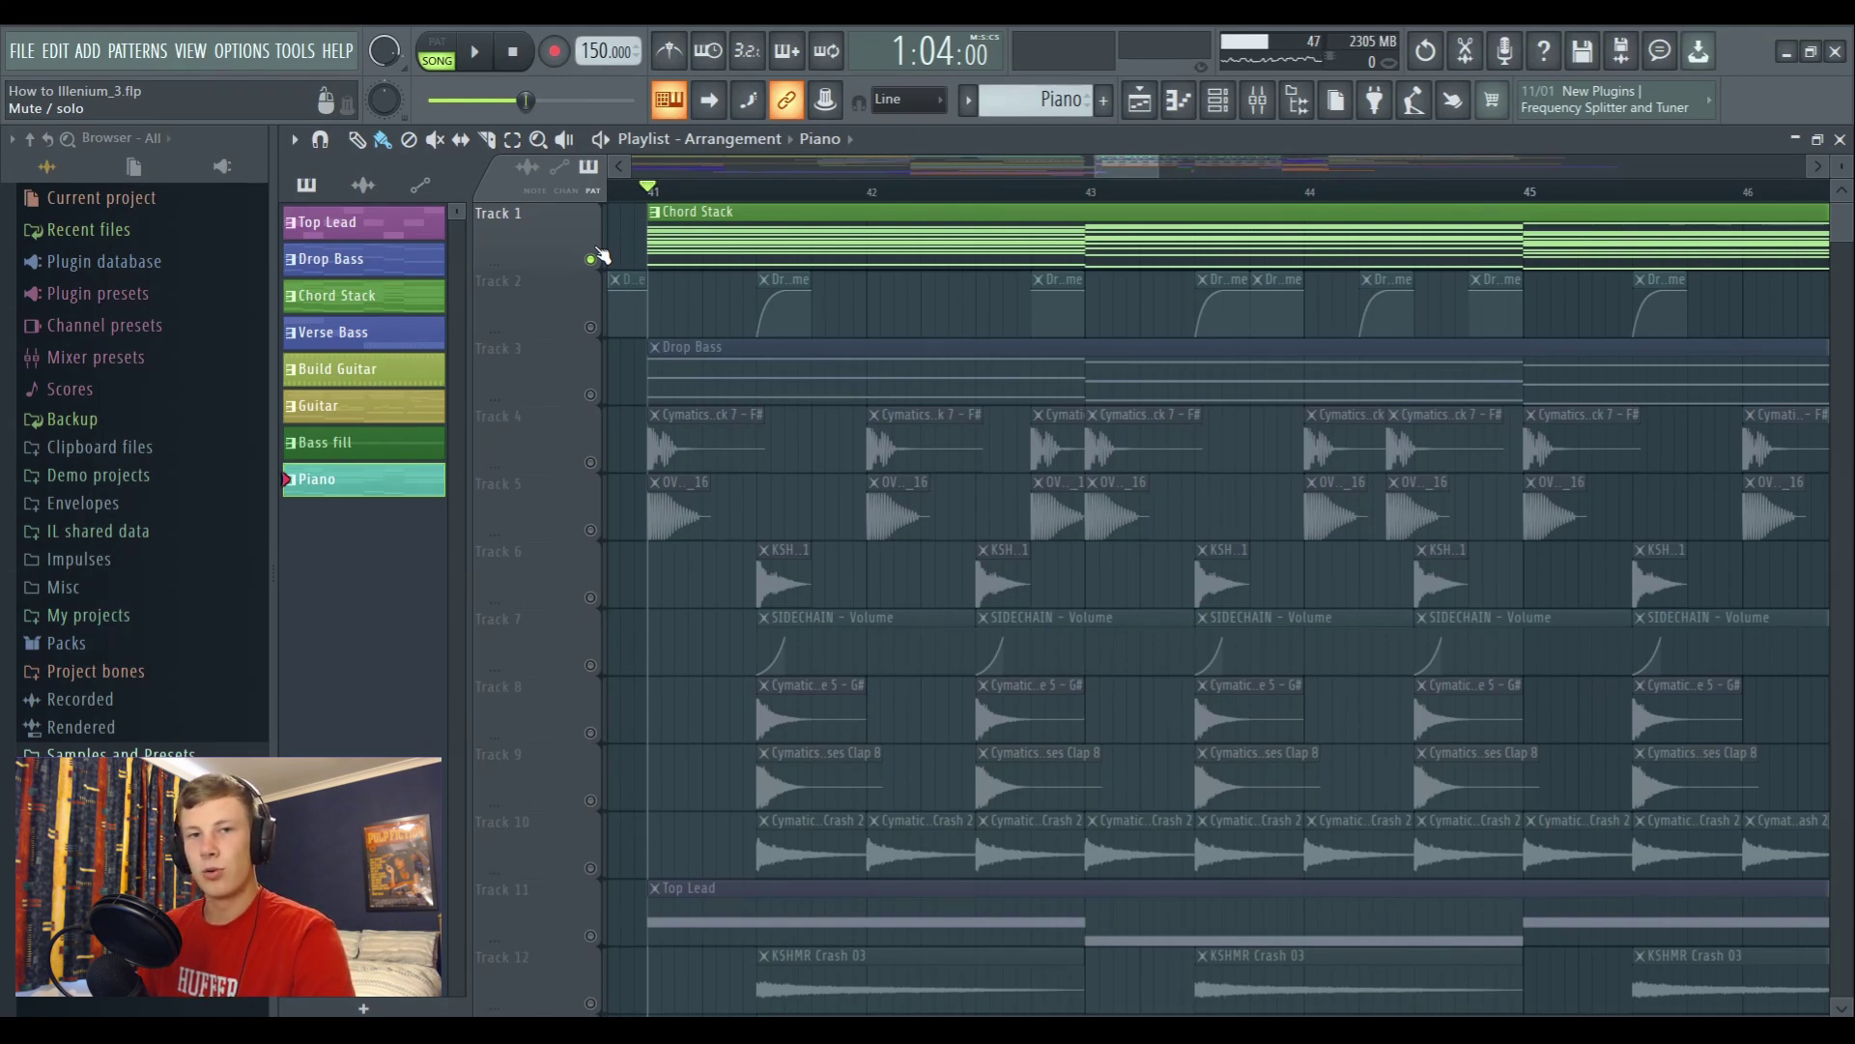
pyautogui.doubleClick(761, 252)
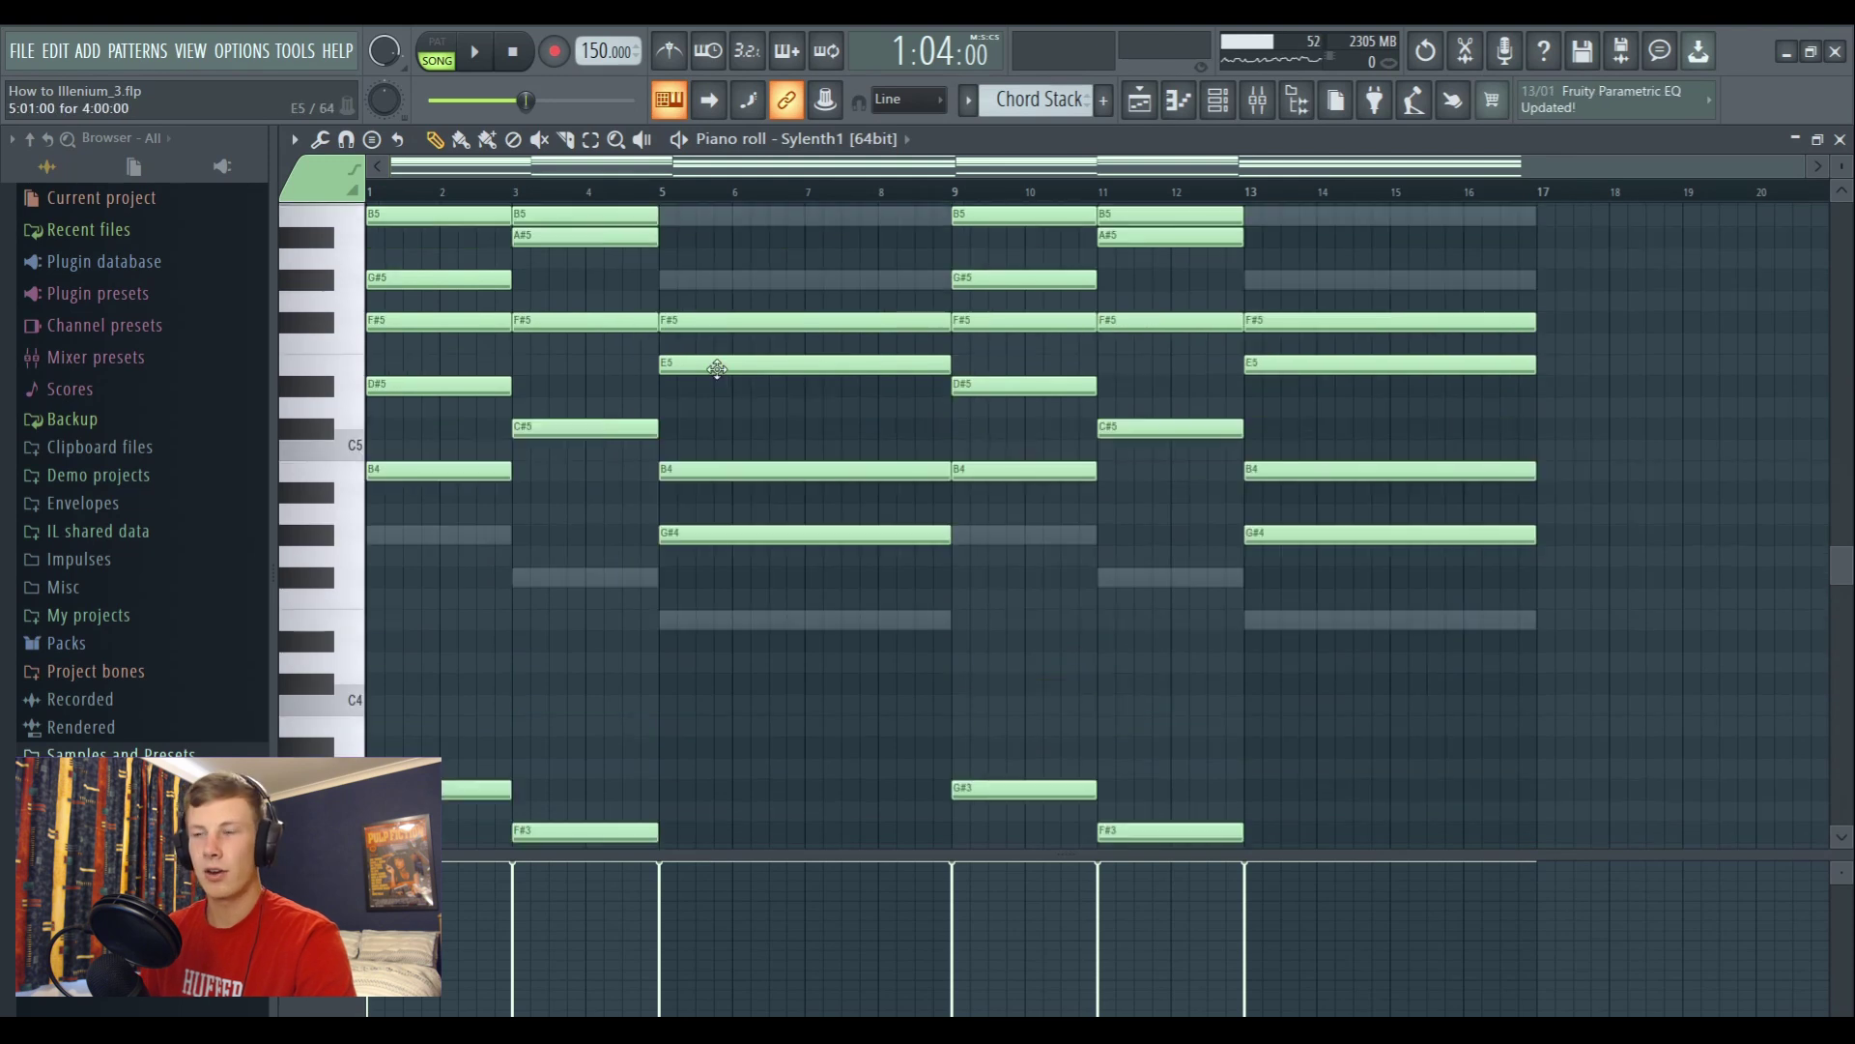
# Return to the playlist and play the soloed Chord Stack from bar 41
pyautogui.press('F7')
pyautogui.press('space')
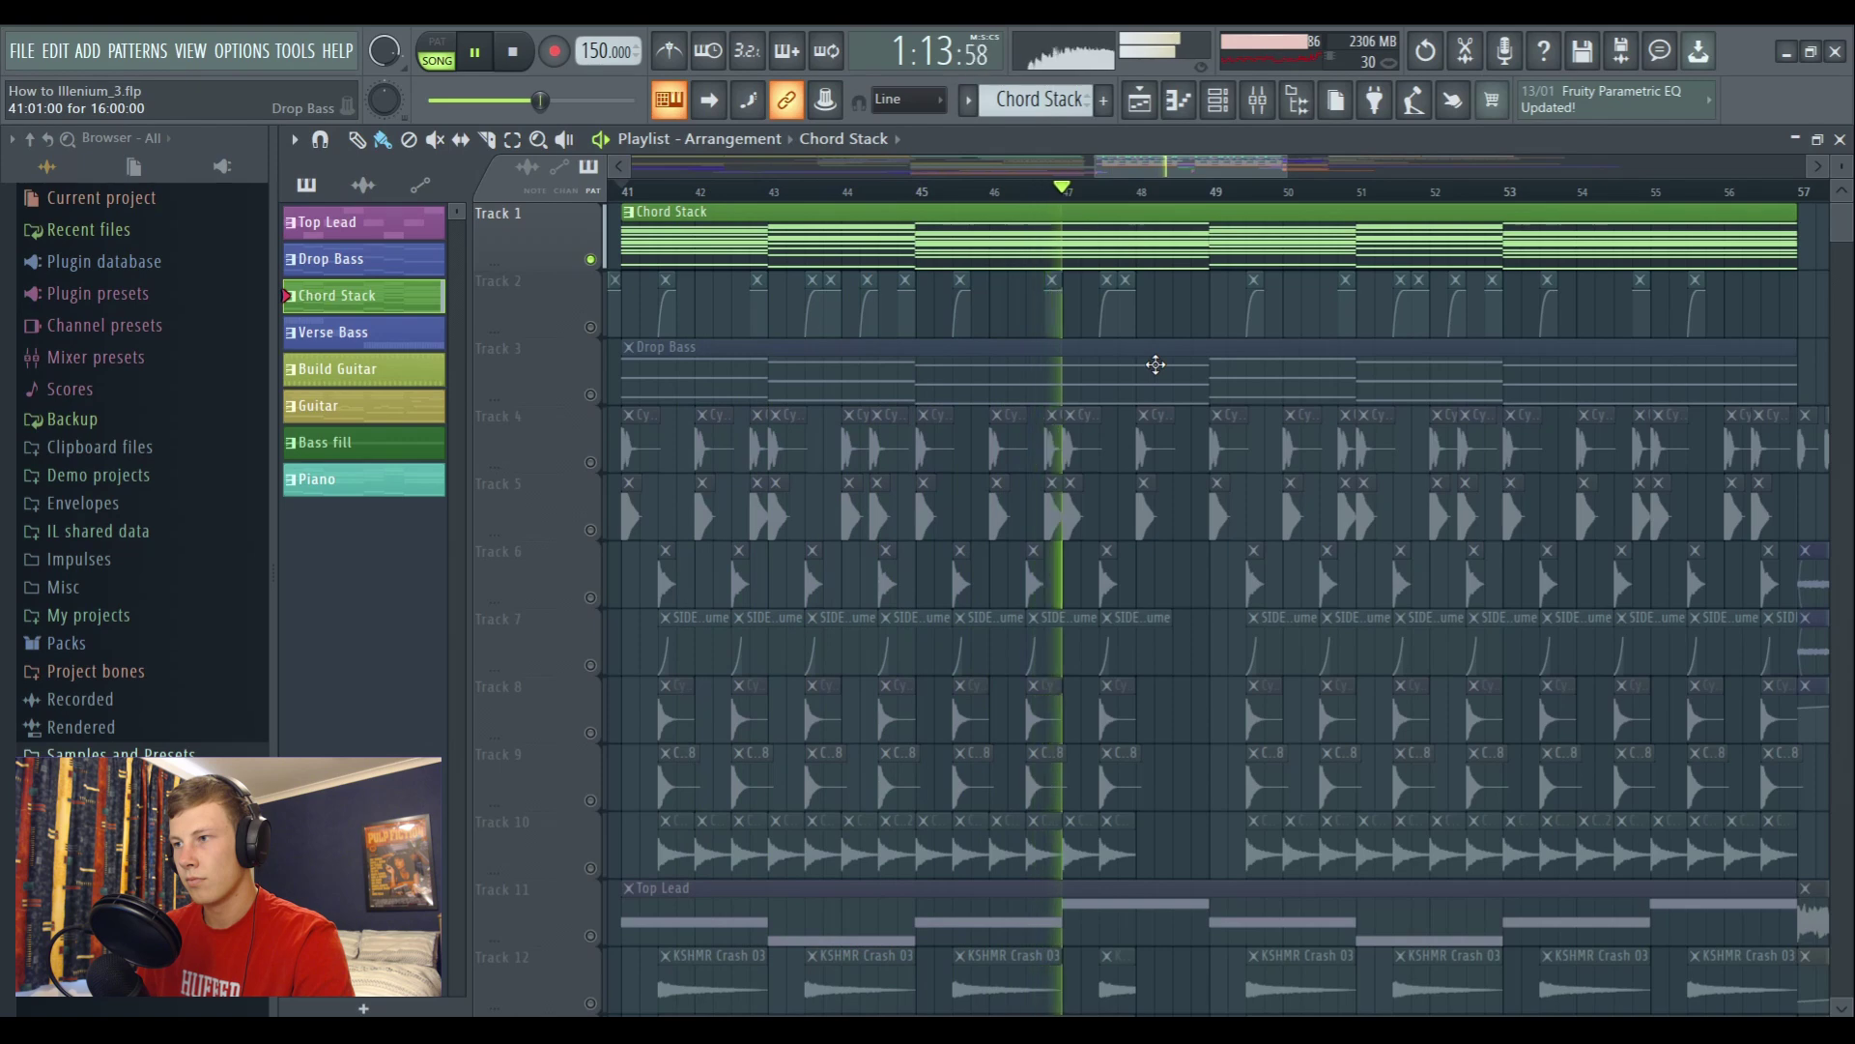
pyautogui.press('space')
# Solo the first Chord Stack insert (26) in the mixer and play it
pyautogui.press('F9')
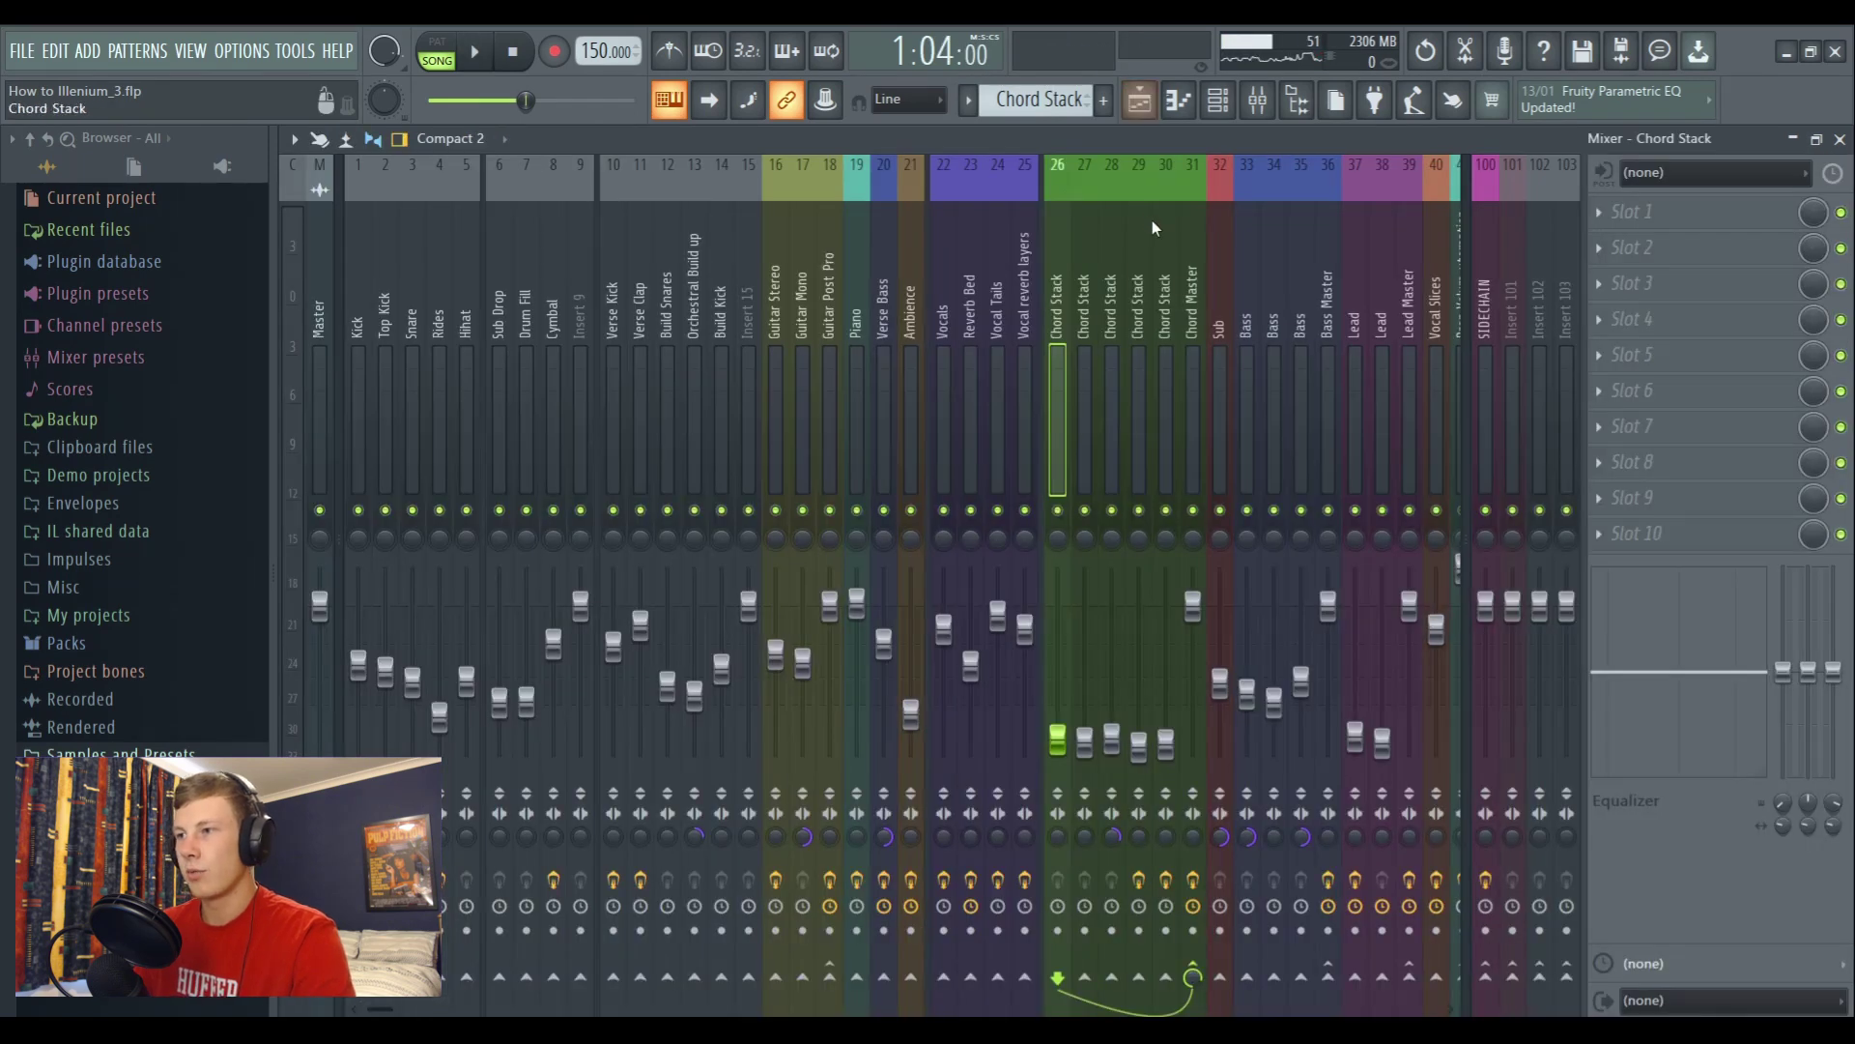
pyautogui.hscroll(2, 1144, 228)
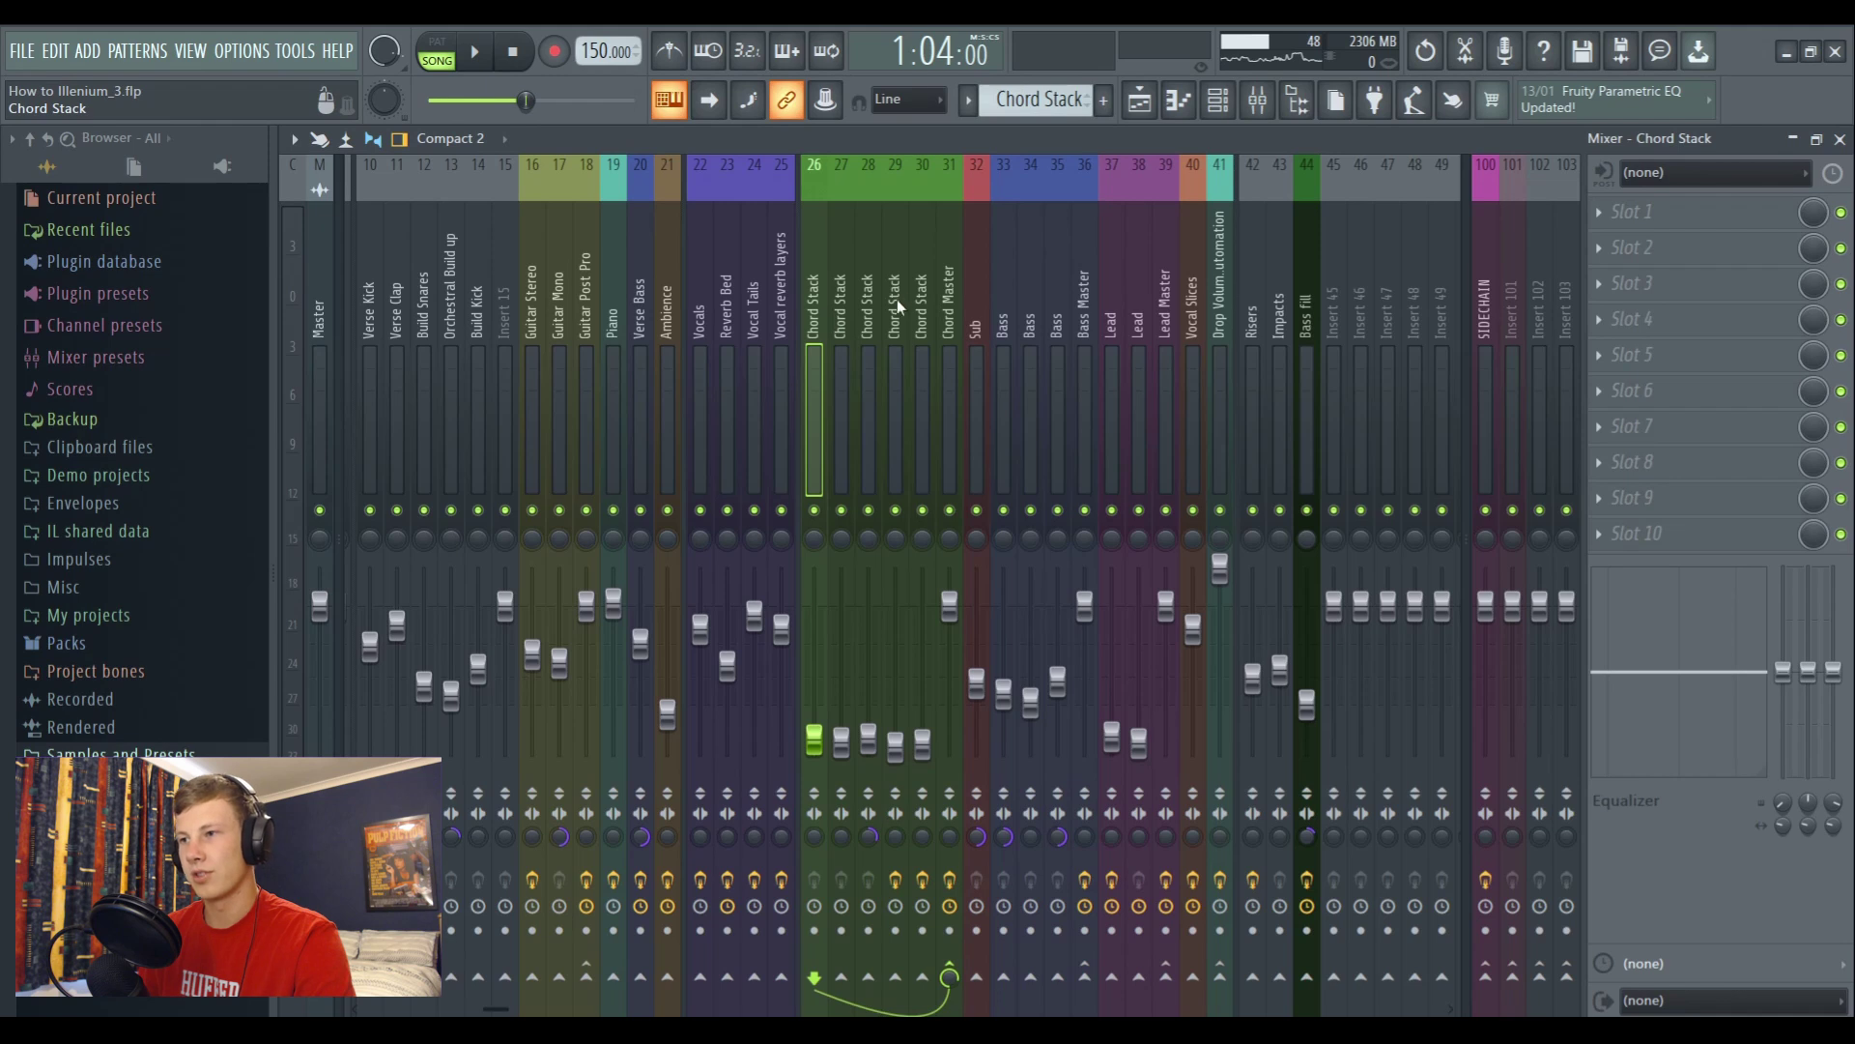
pyautogui.click(923, 290)
pyautogui.click(817, 290)
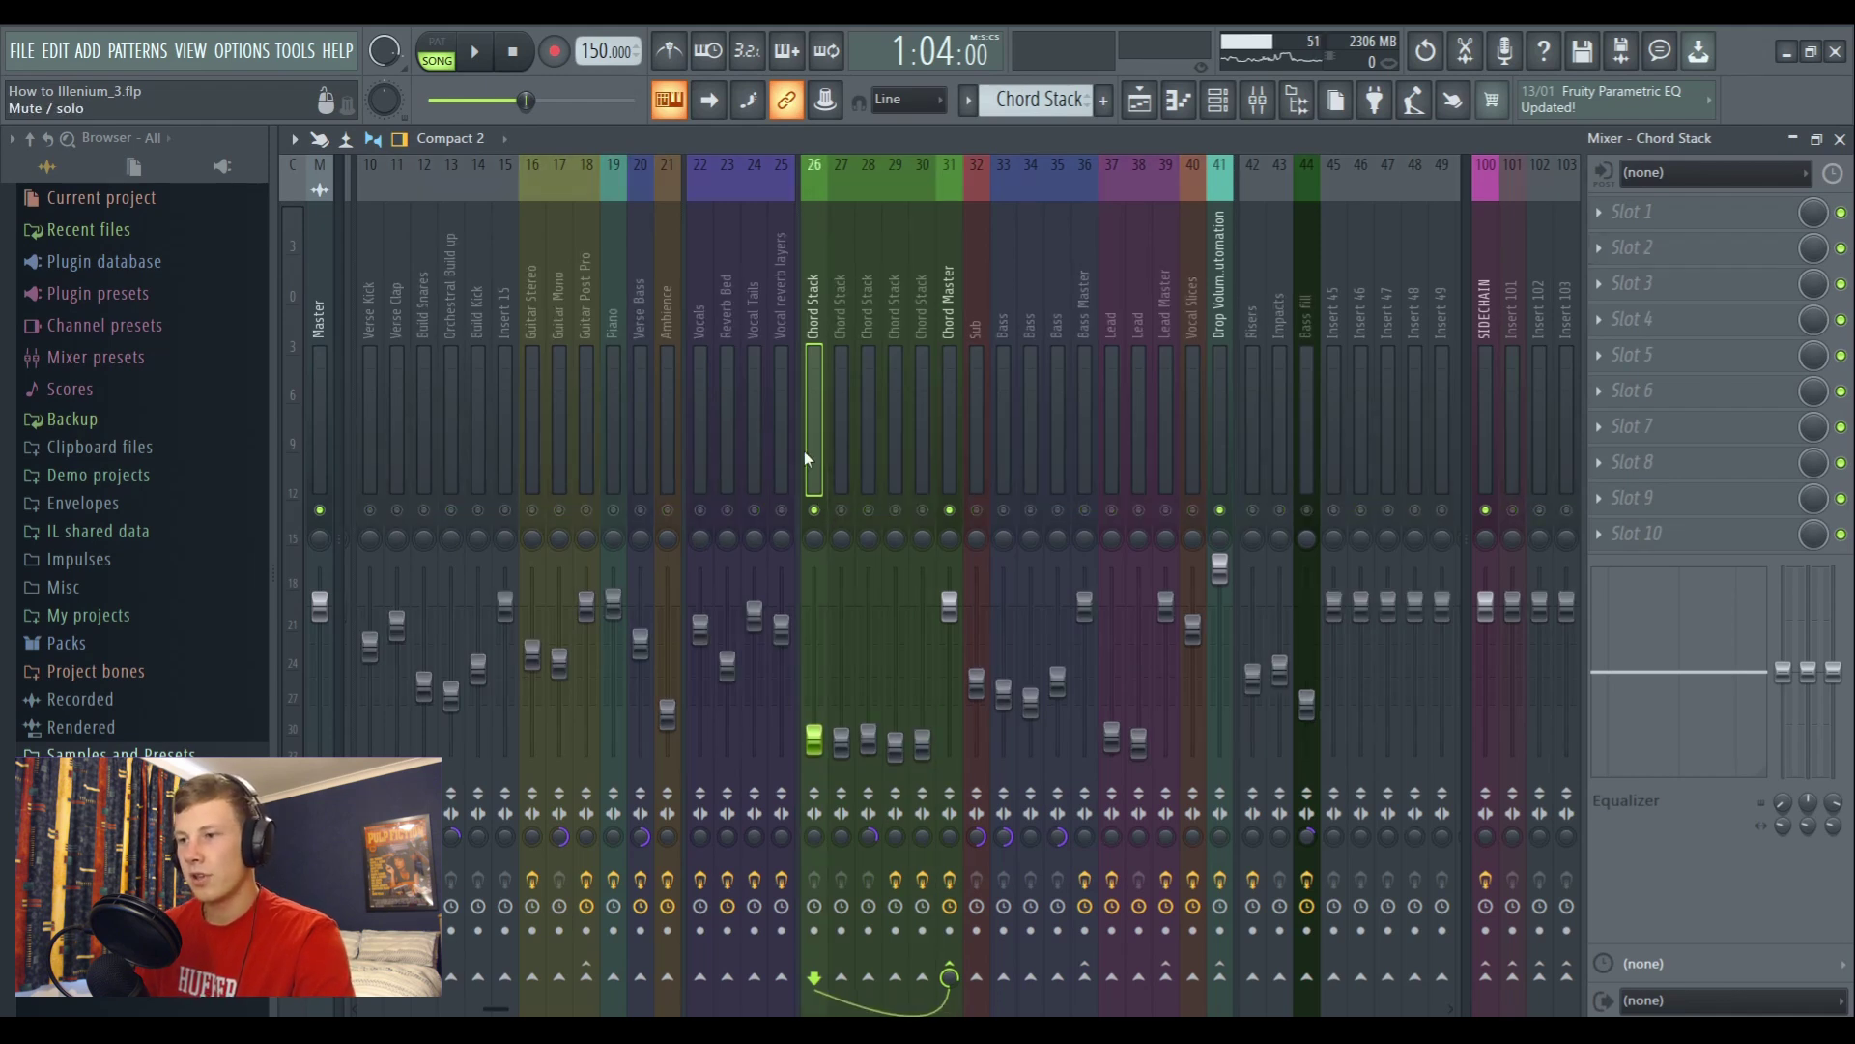
pyautogui.press('space')
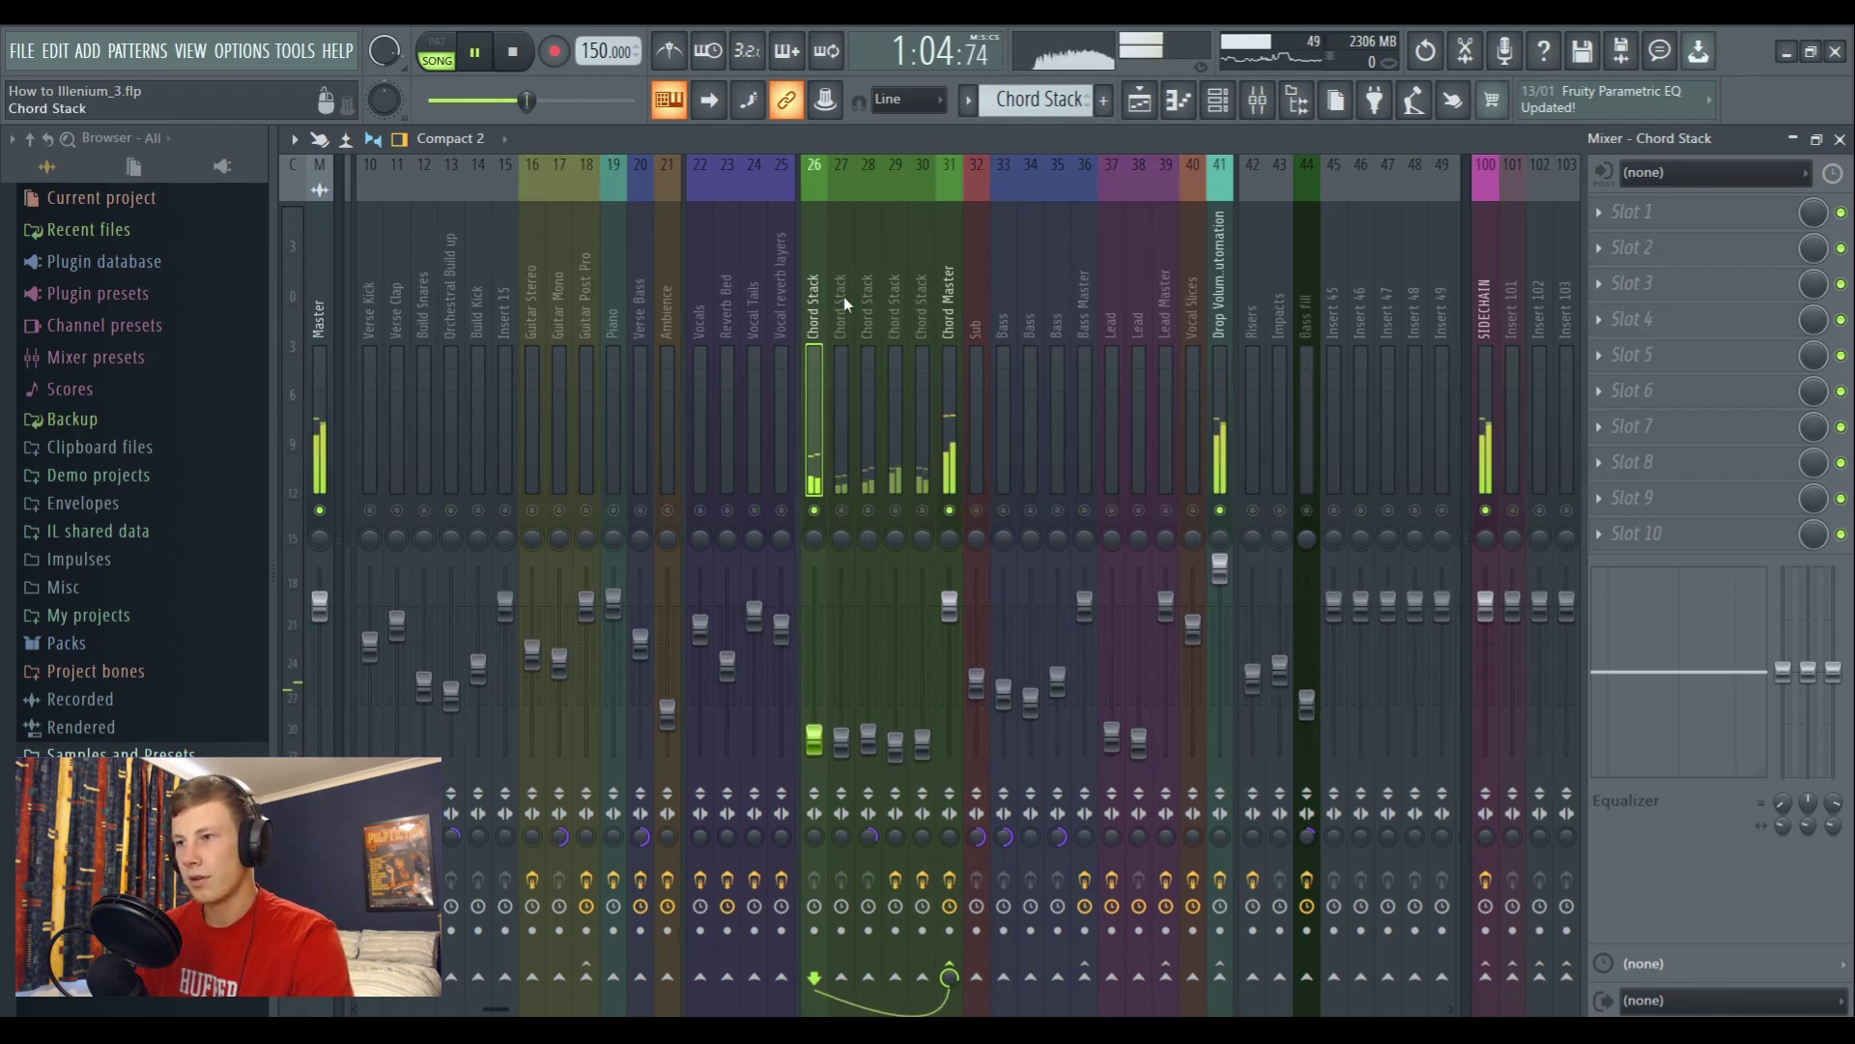
# Solo Chord Stack inserts 27, 28, 29 and 30 one after another during playback to hear each layer
pyautogui.rightClick(855, 513)
pyautogui.click(860, 518)
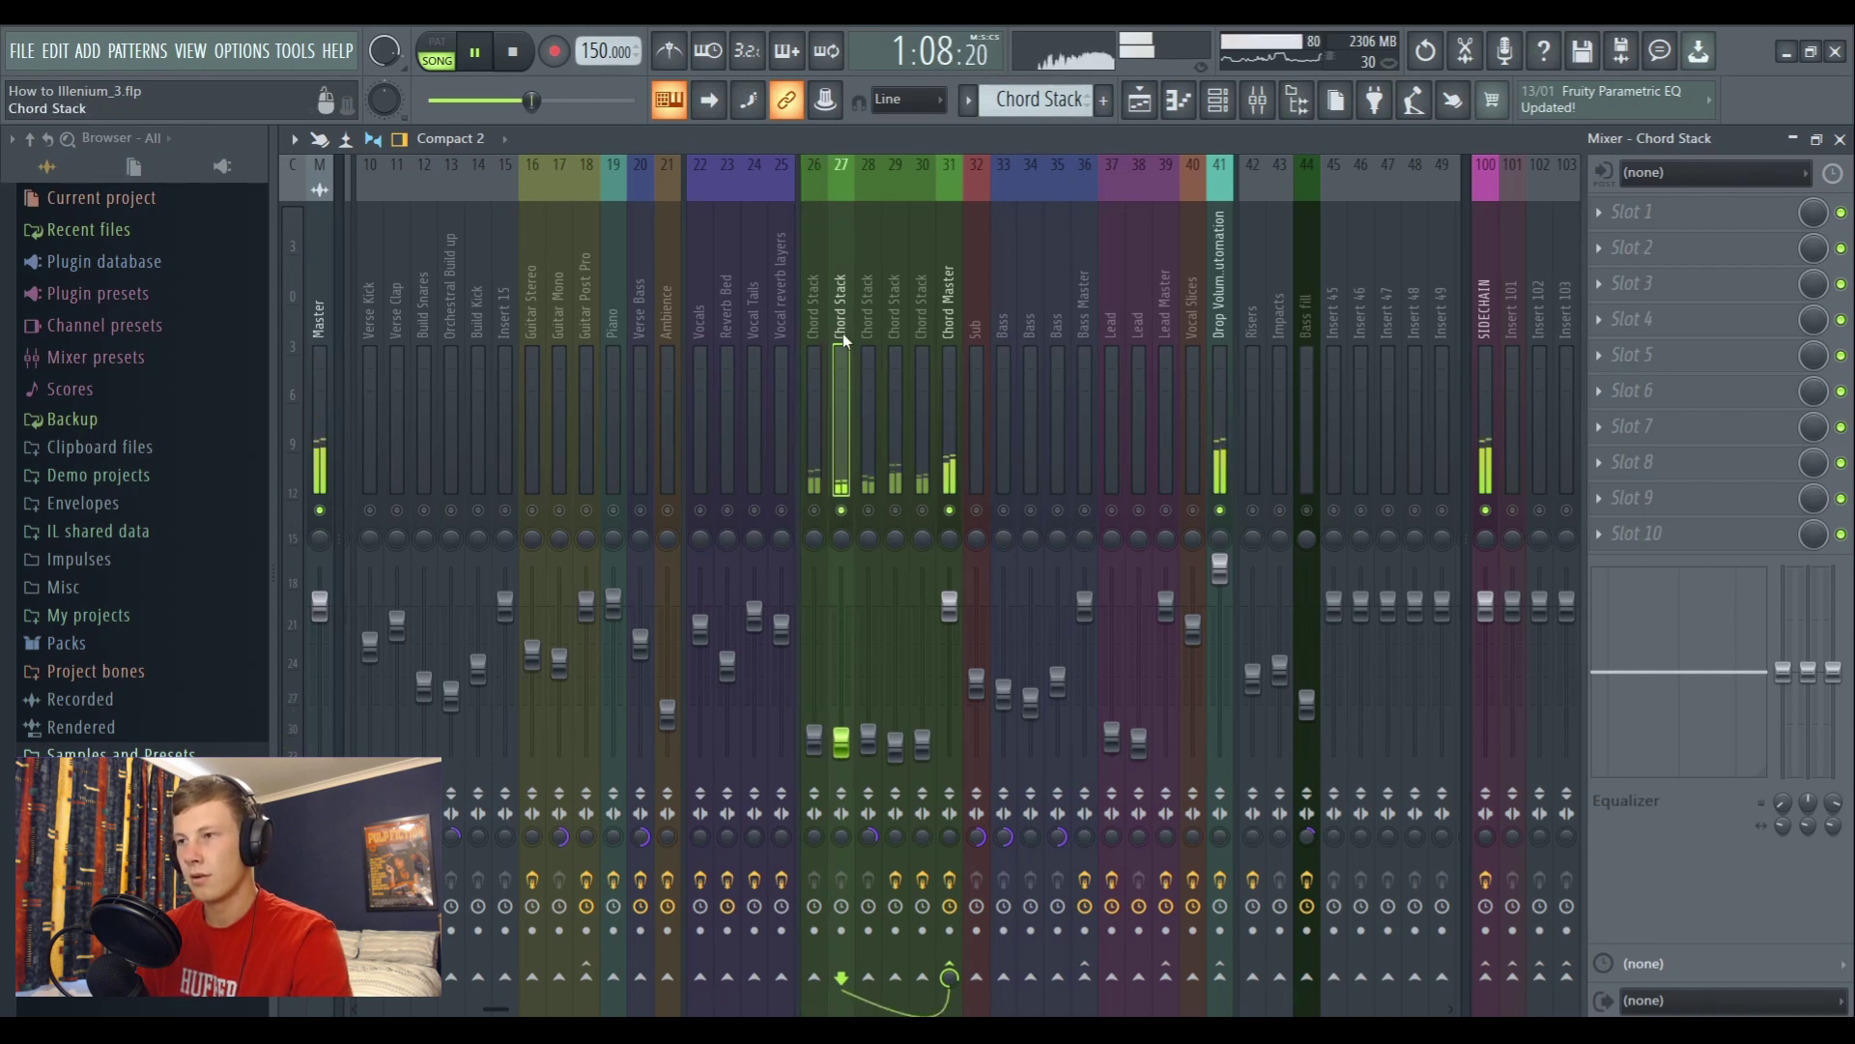
pyautogui.rightClick(870, 512)
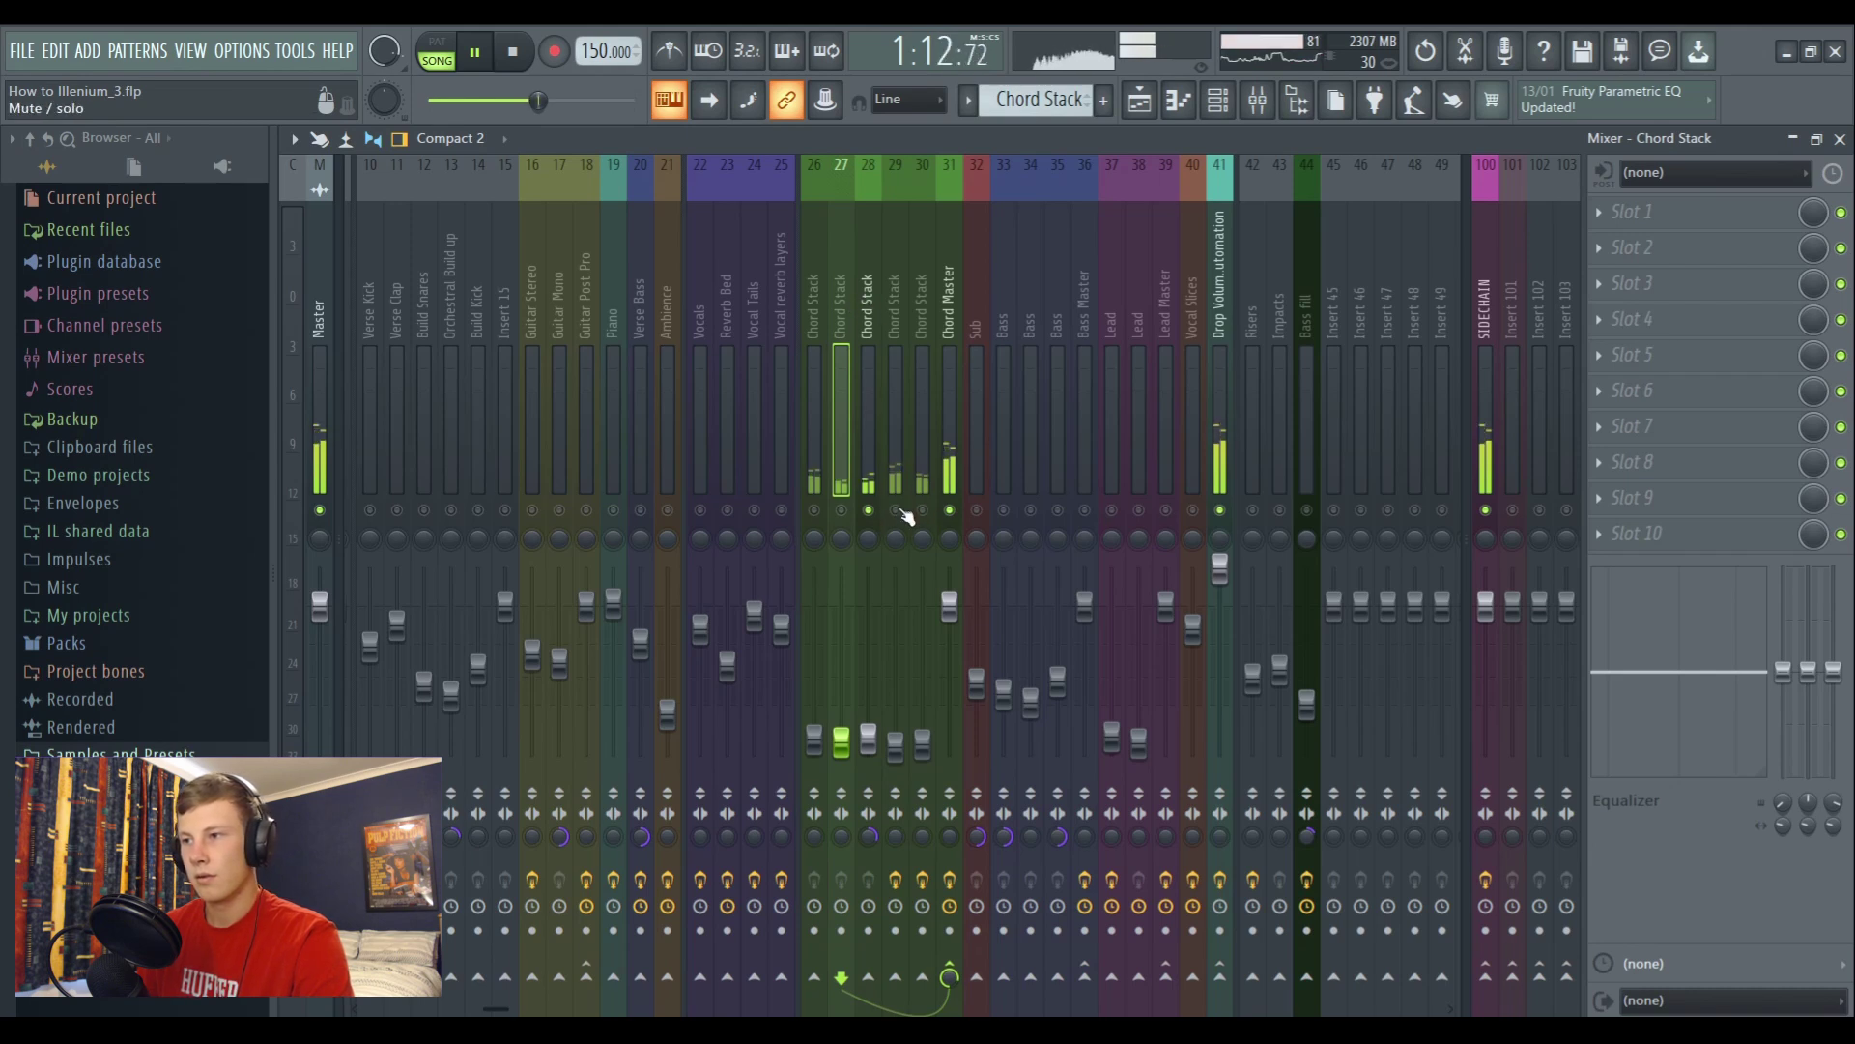
pyautogui.rightClick(898, 512)
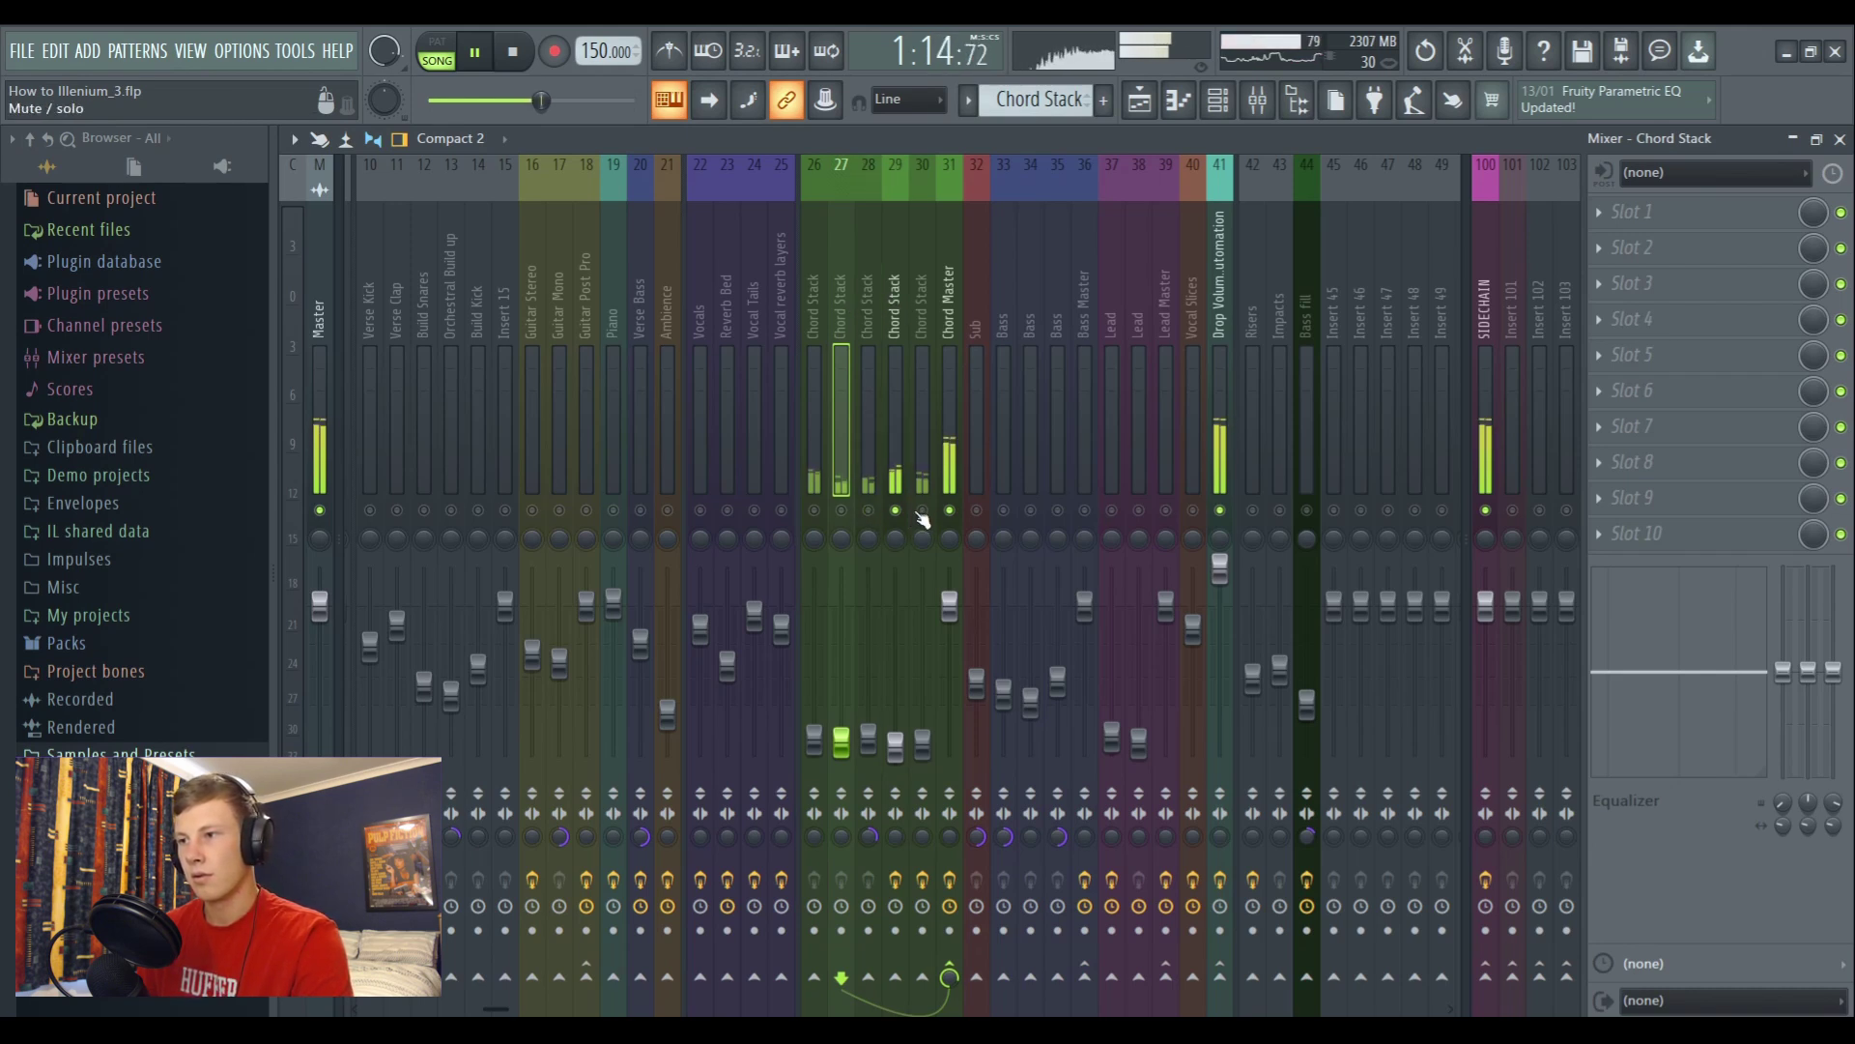
pyautogui.rightClick(925, 513)
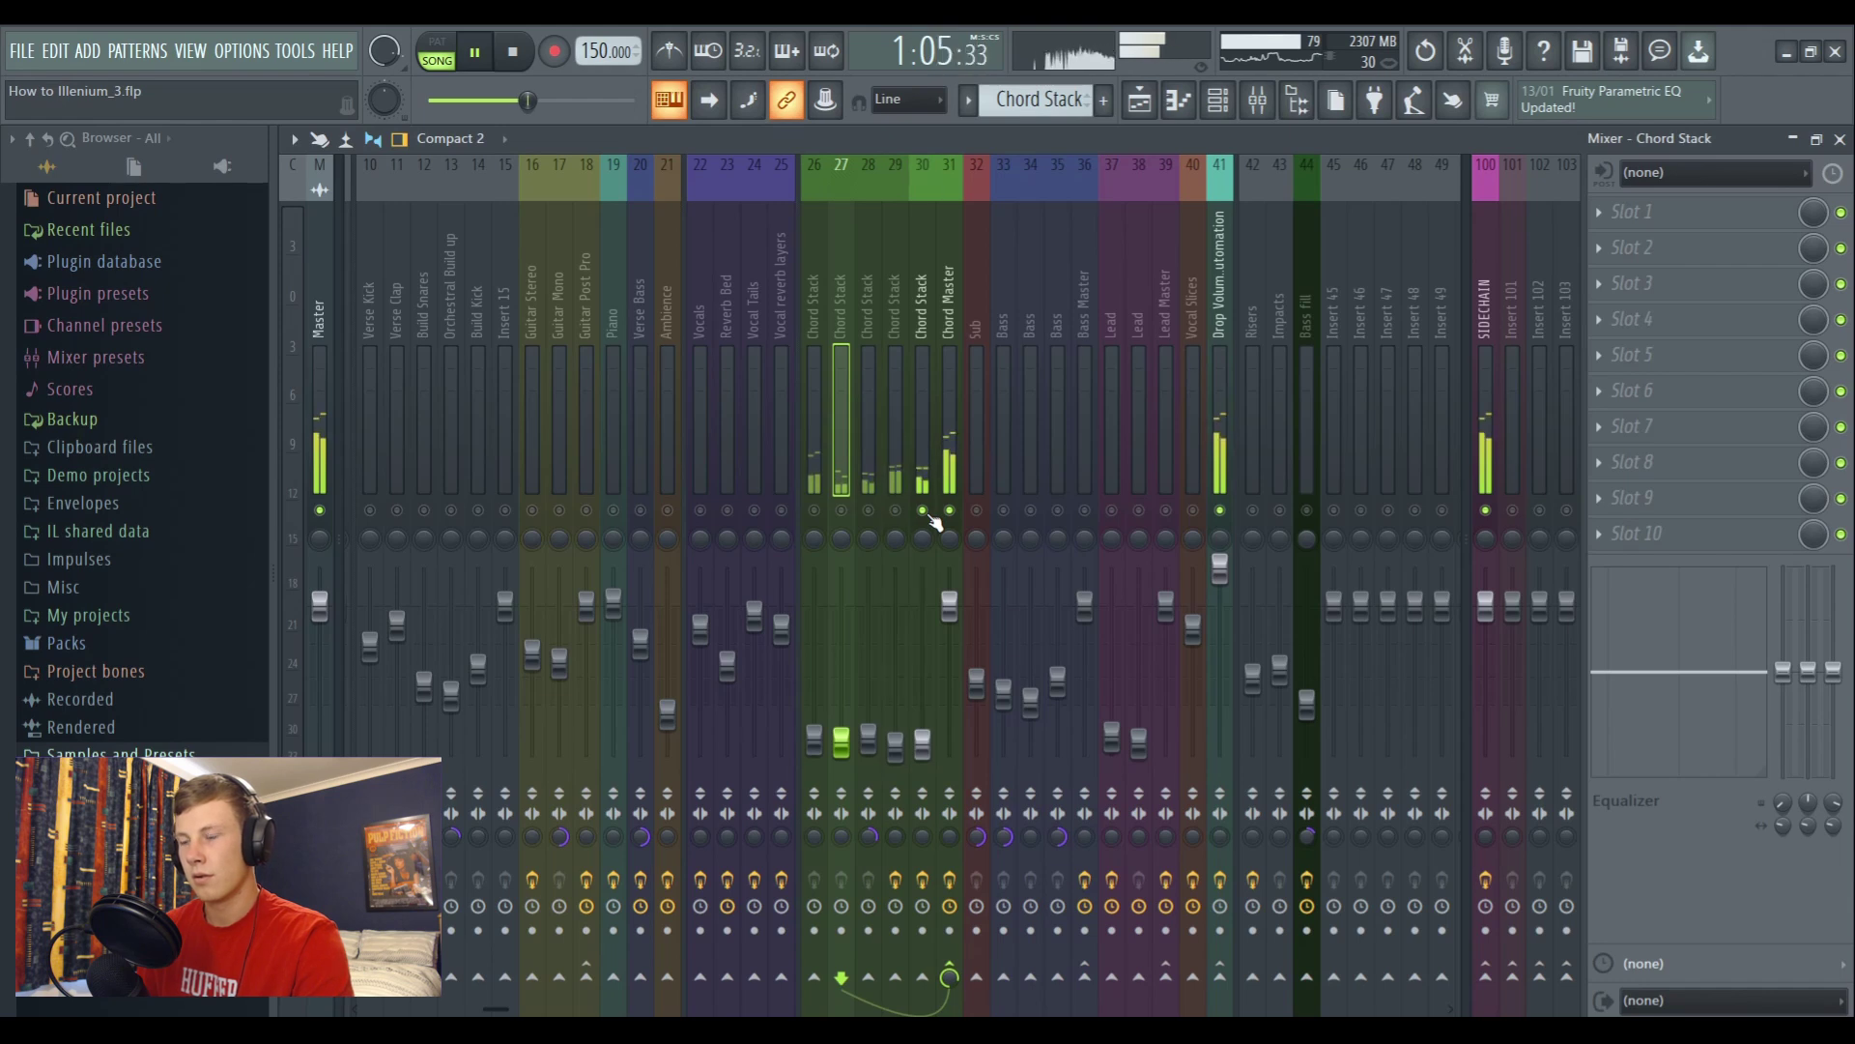
pyautogui.press('space')
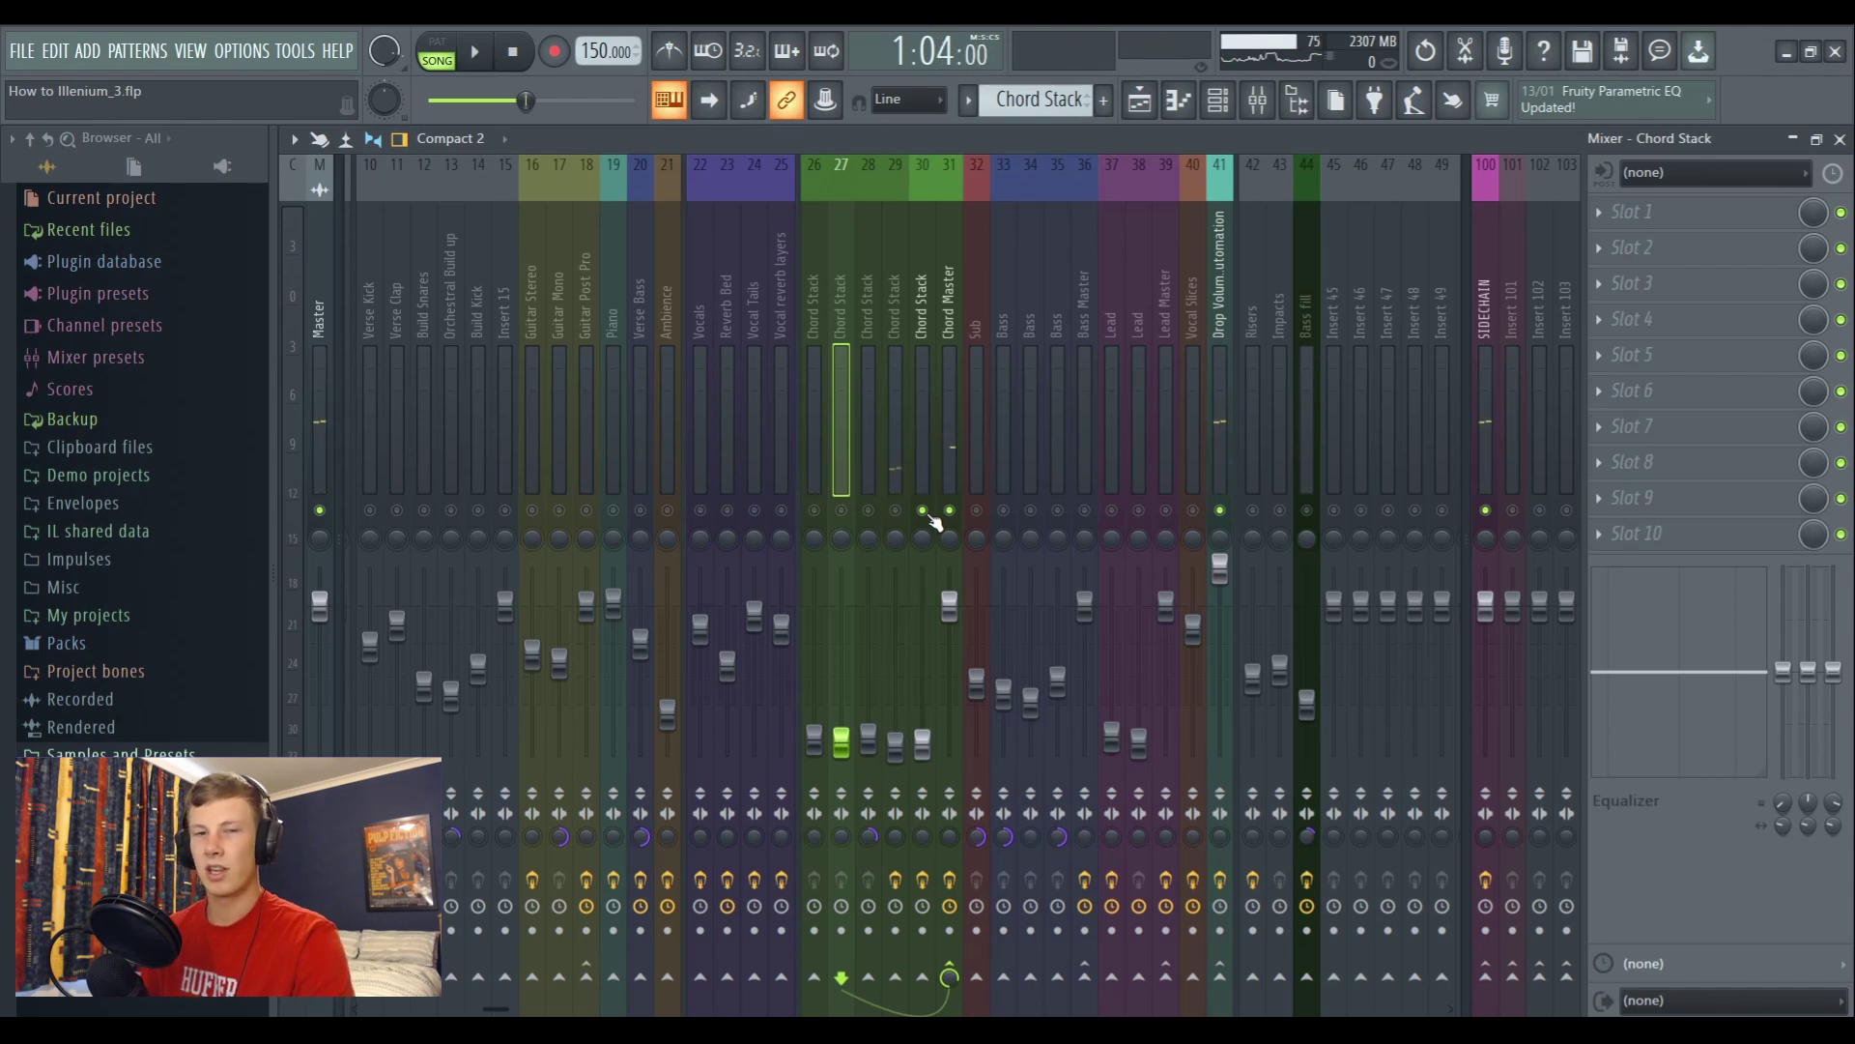
# Solo Chord Stack insert 28 and select neighbouring Chord Stack inserts to show their routing into the Chord Master
pyautogui.click(860, 306)
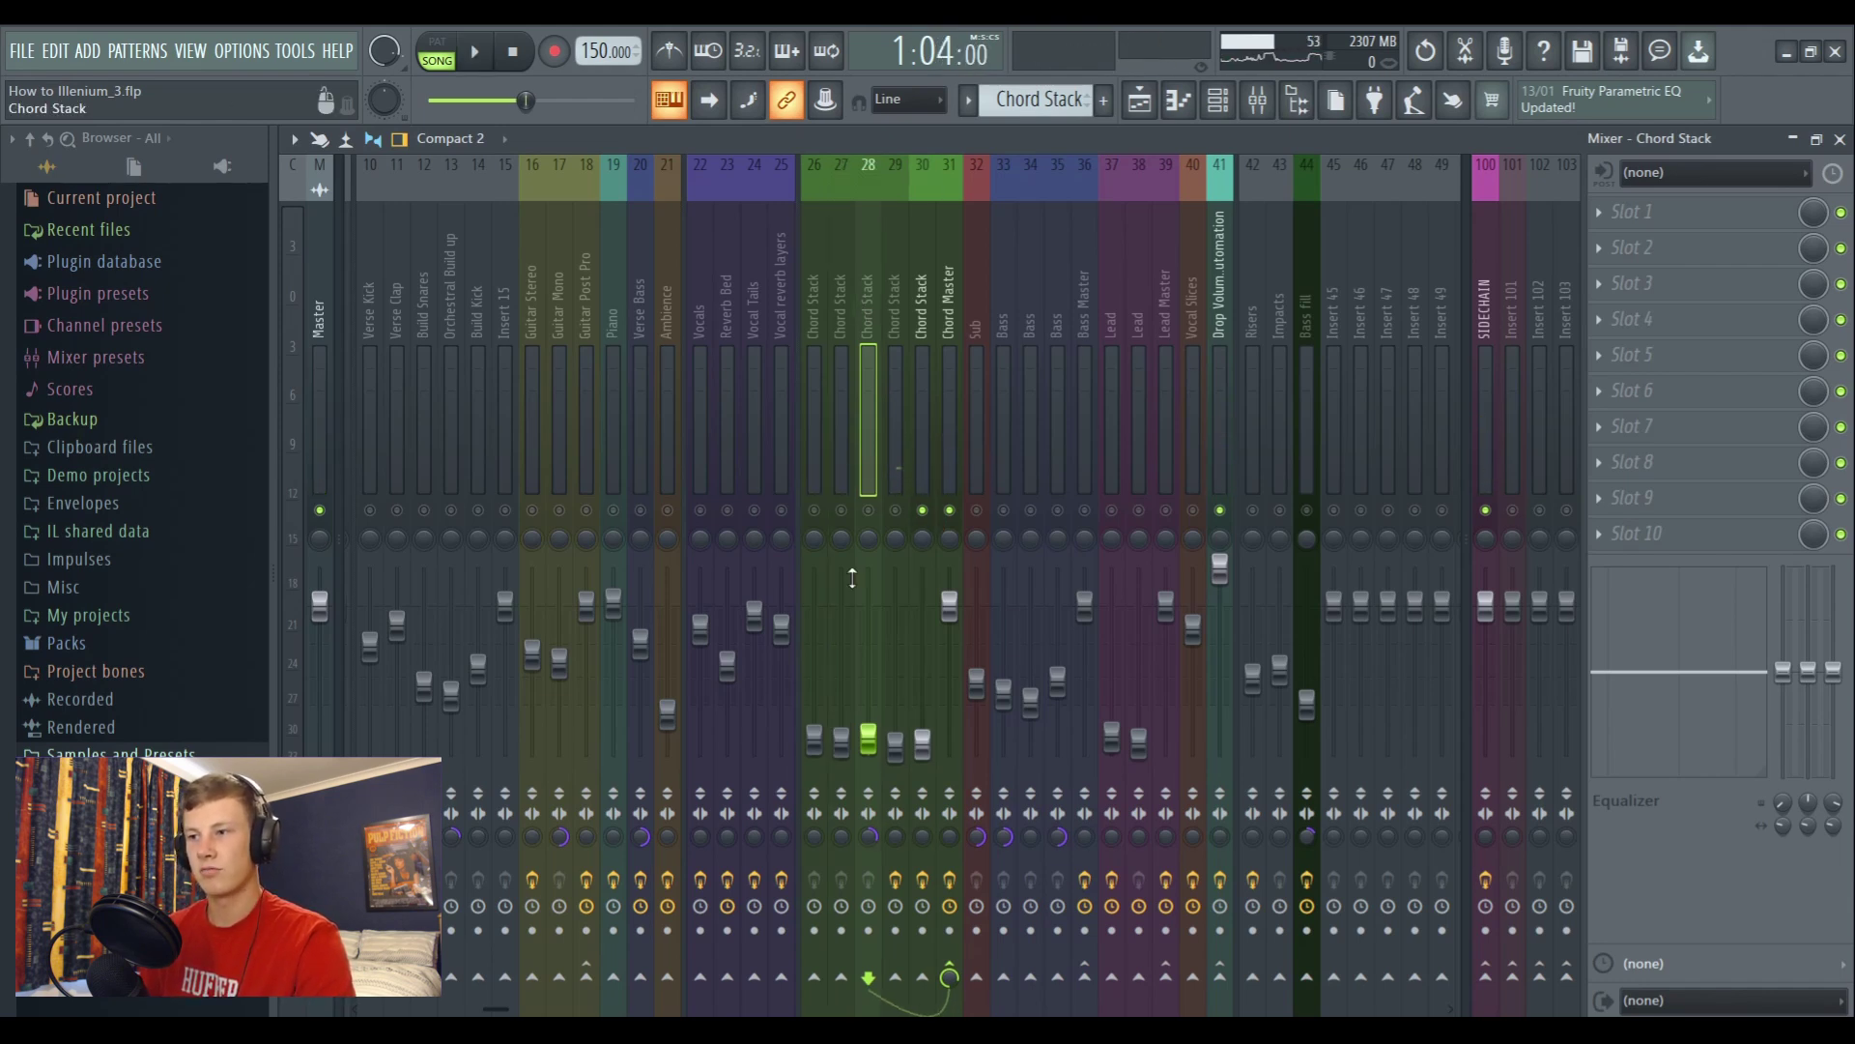
pyautogui.rightClick(869, 510)
pyautogui.press('Left')
pyautogui.press('Left')
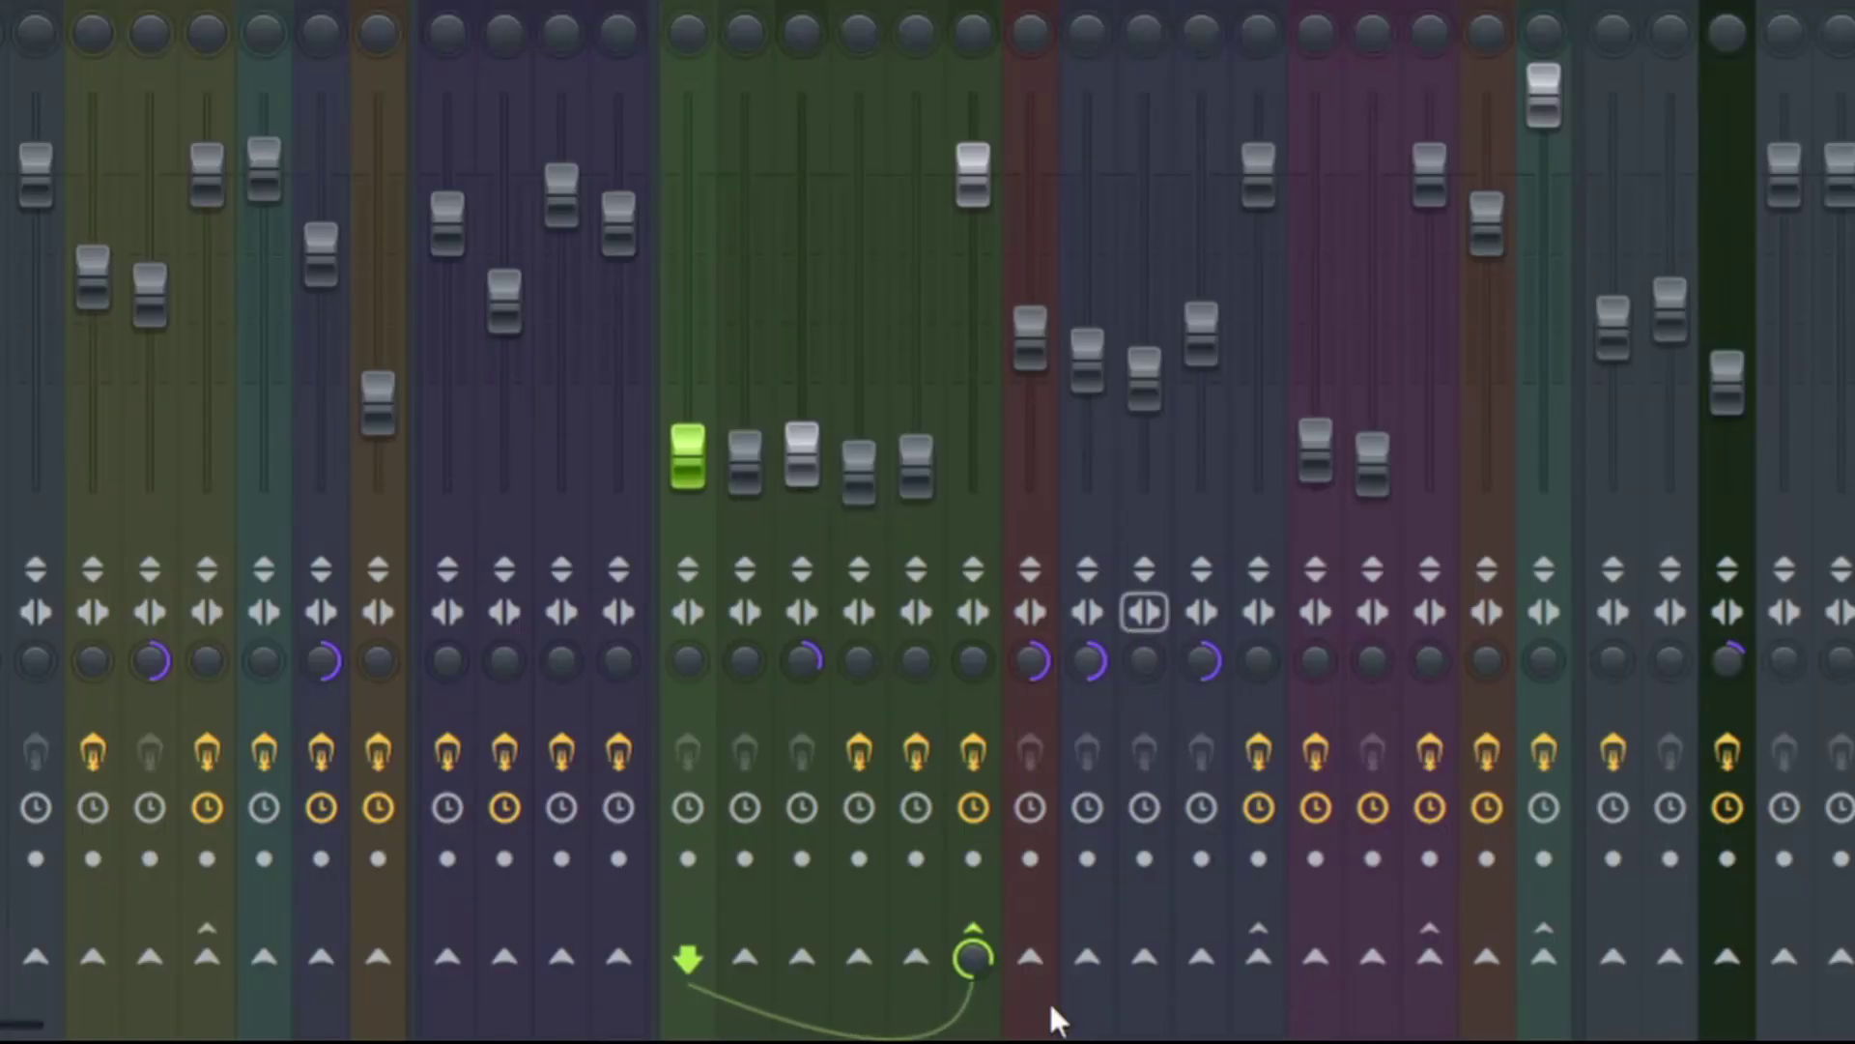
pyautogui.press('Right')
# Examine the Chord Master's effects one by one: Fruity parametric EQ 2, CamelCrusher and OTT
pyautogui.click(966, 381)
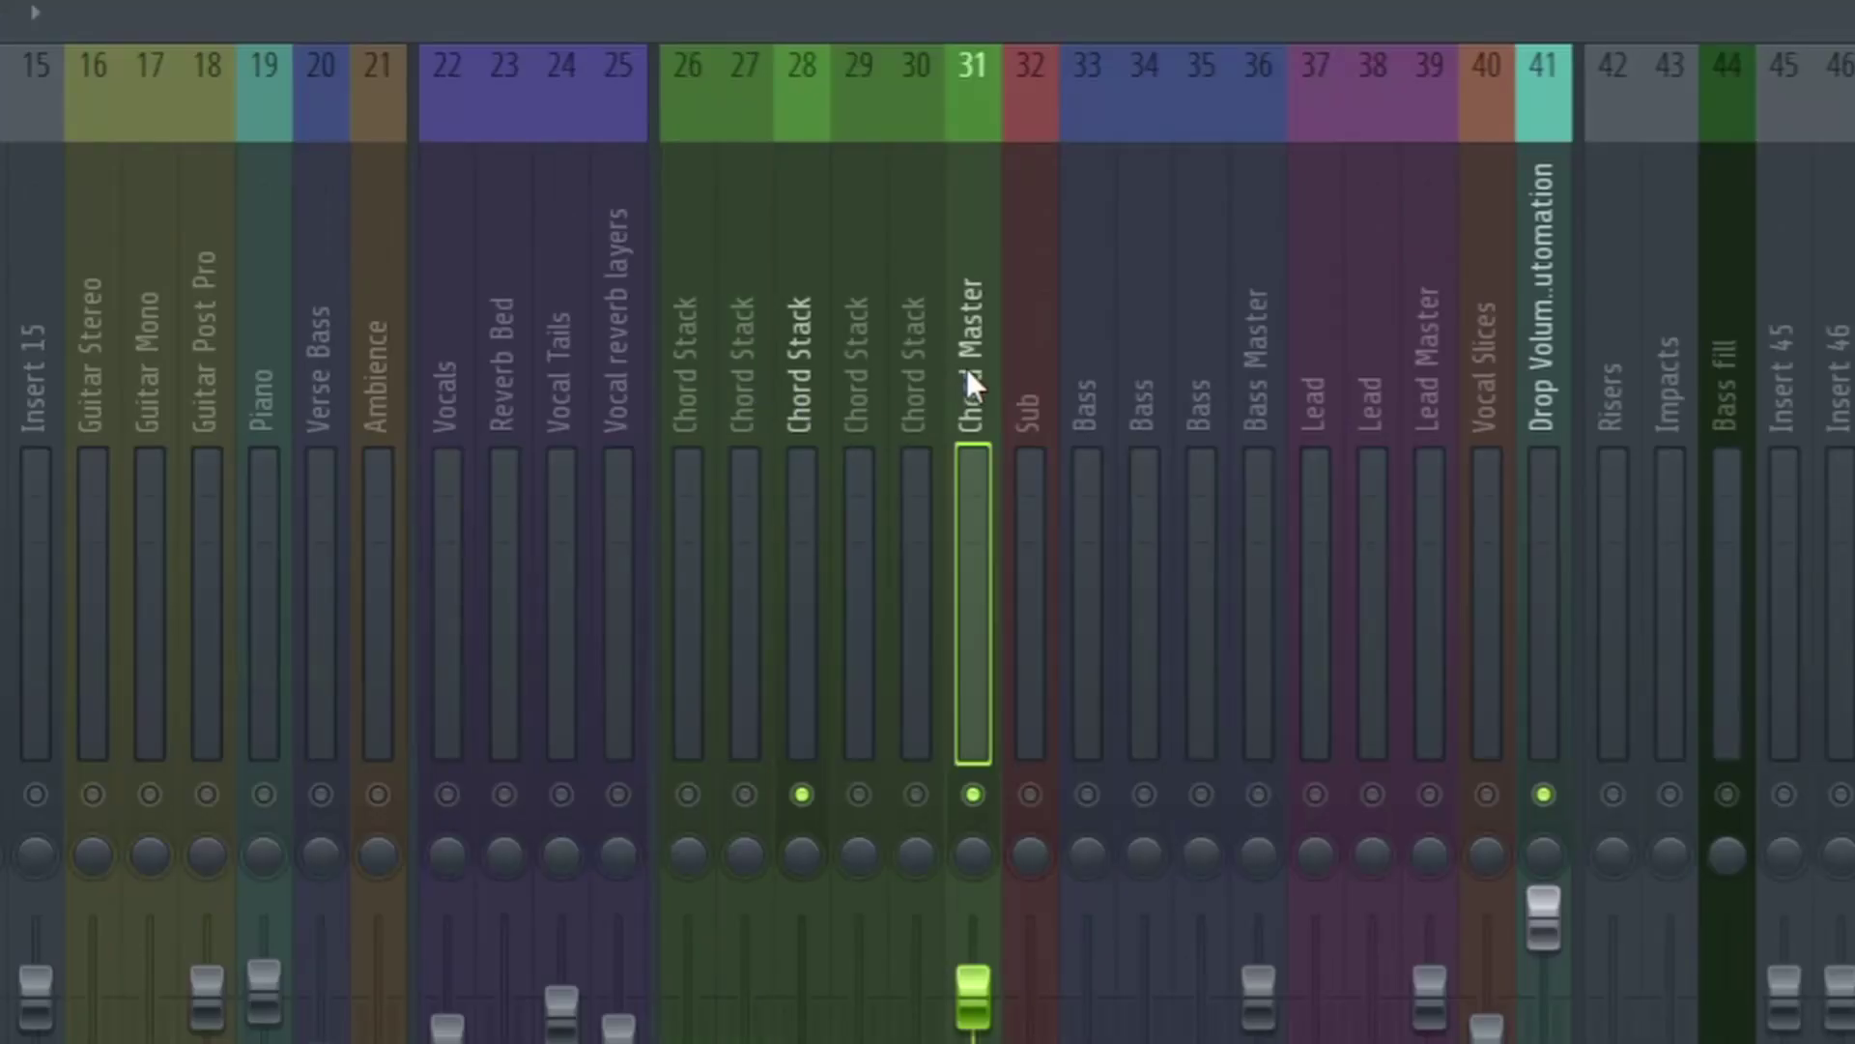
pyautogui.click(1659, 535)
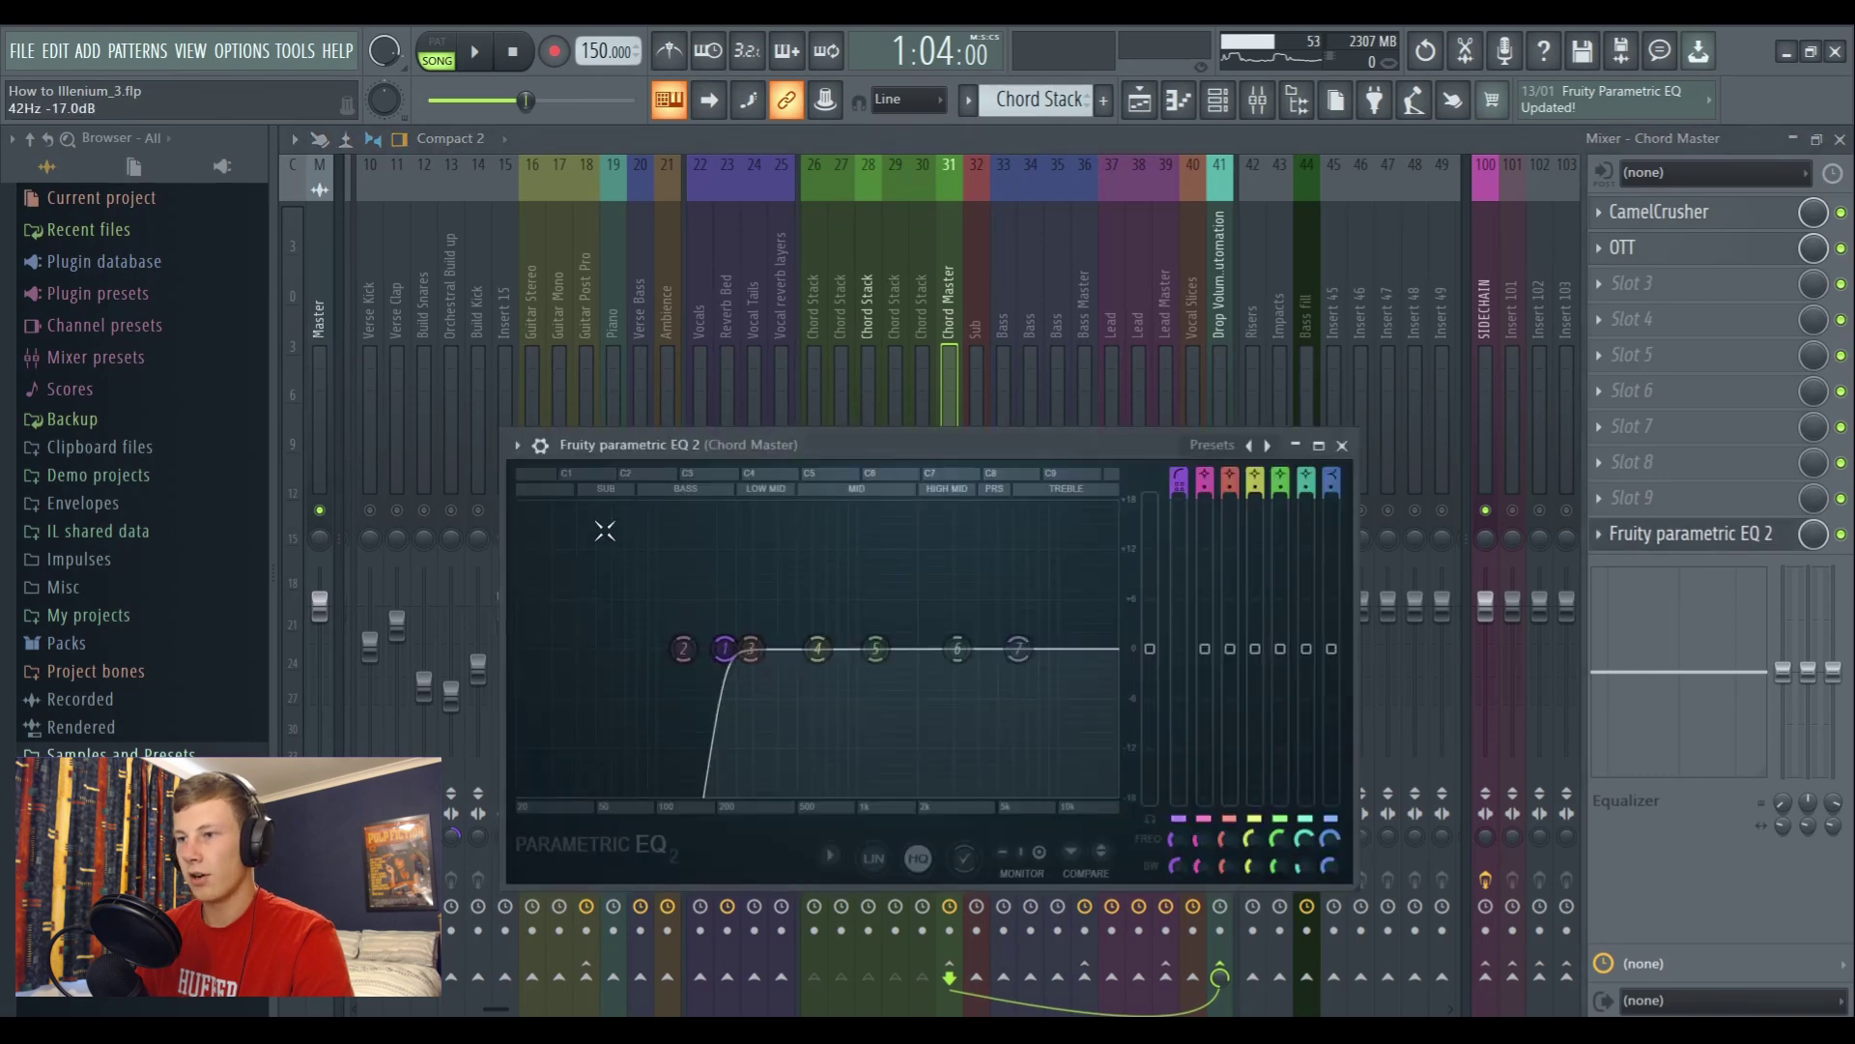
pyautogui.click(1343, 445)
pyautogui.moveTo(697, 334); pyautogui.dragTo(738, 274)
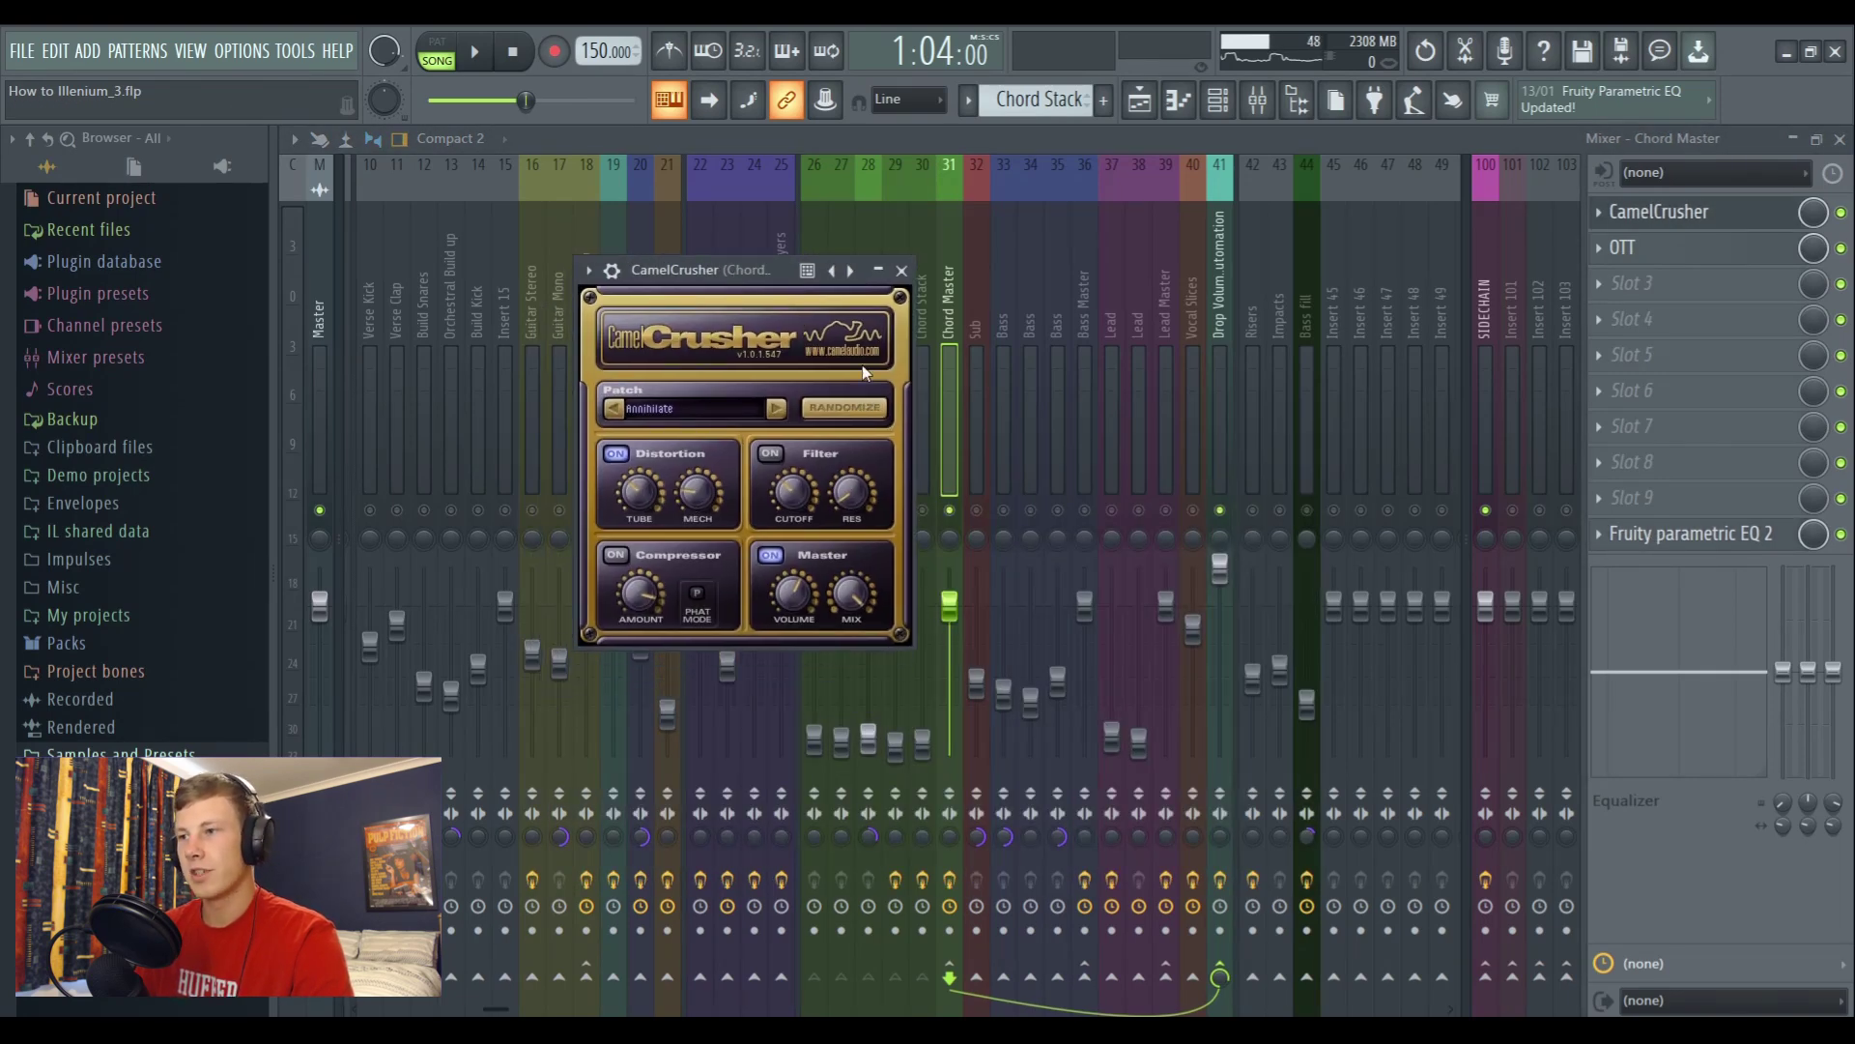
pyautogui.click(902, 273)
pyautogui.click(1662, 248)
pyautogui.moveTo(751, 307); pyautogui.dragTo(794, 271)
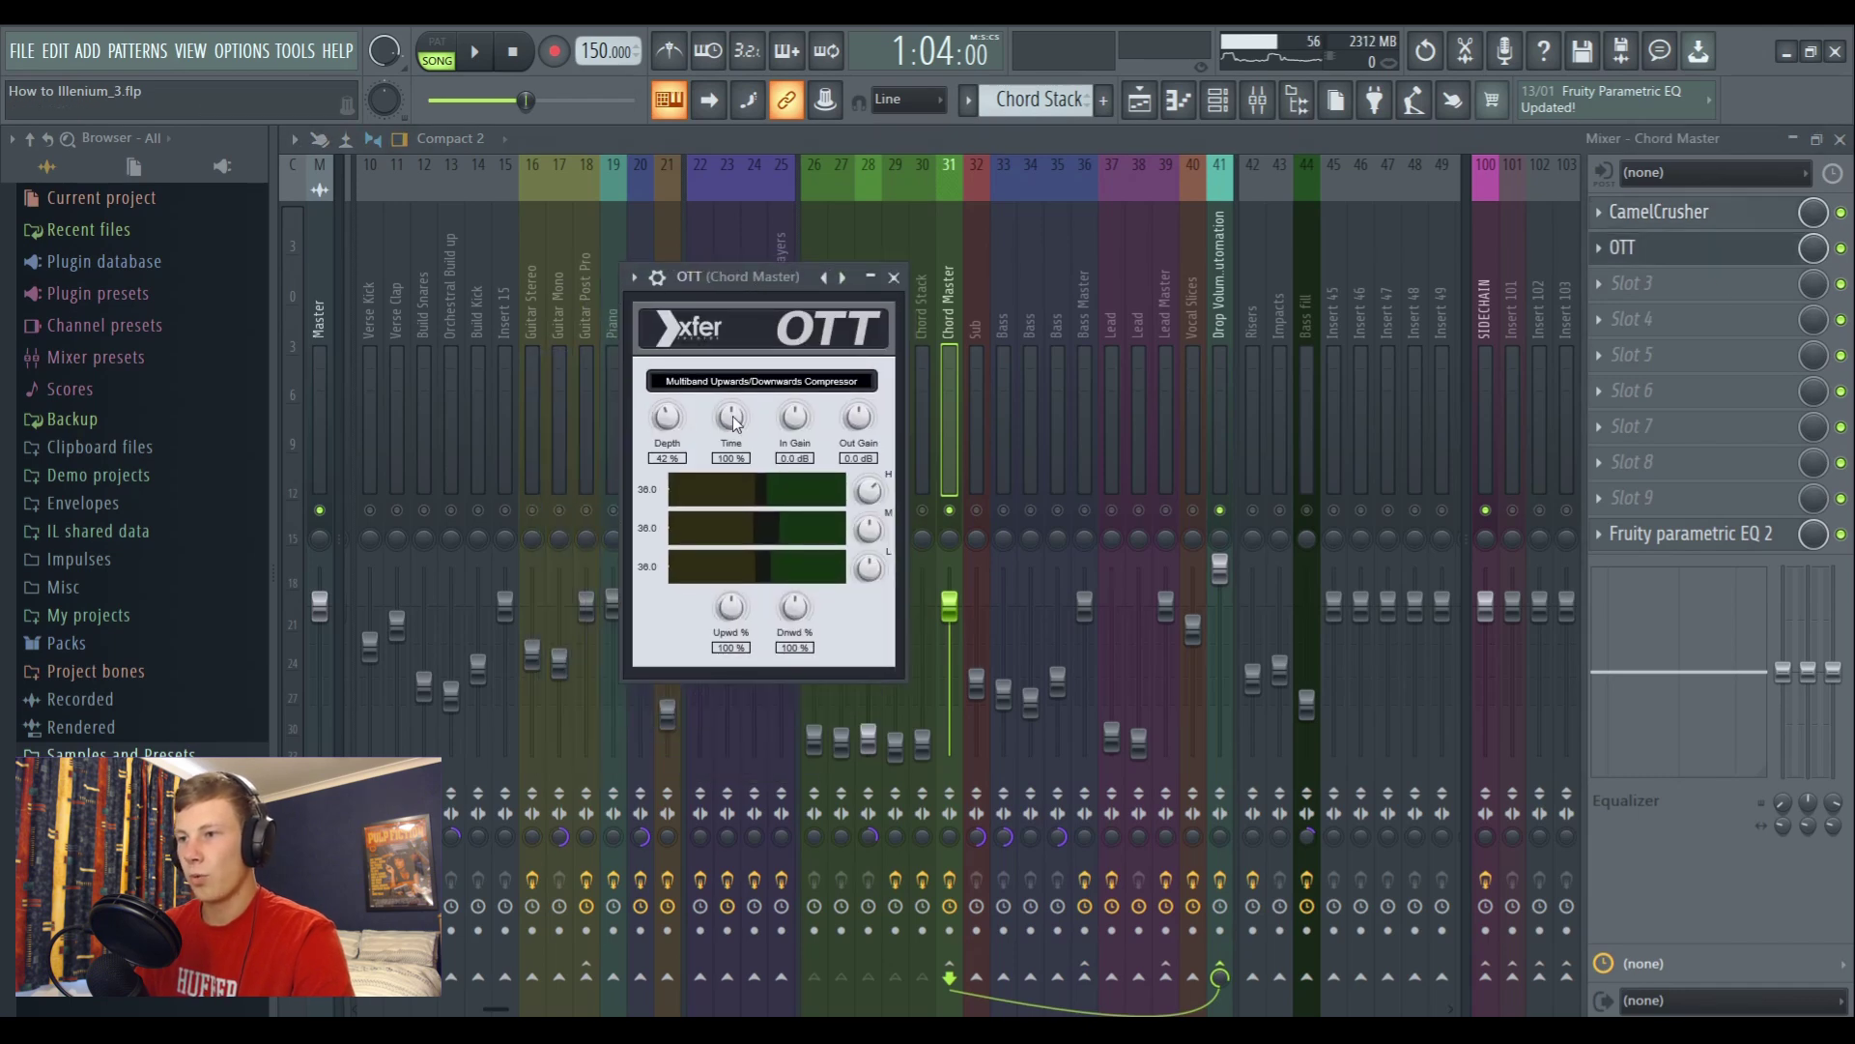
pyautogui.click(894, 277)
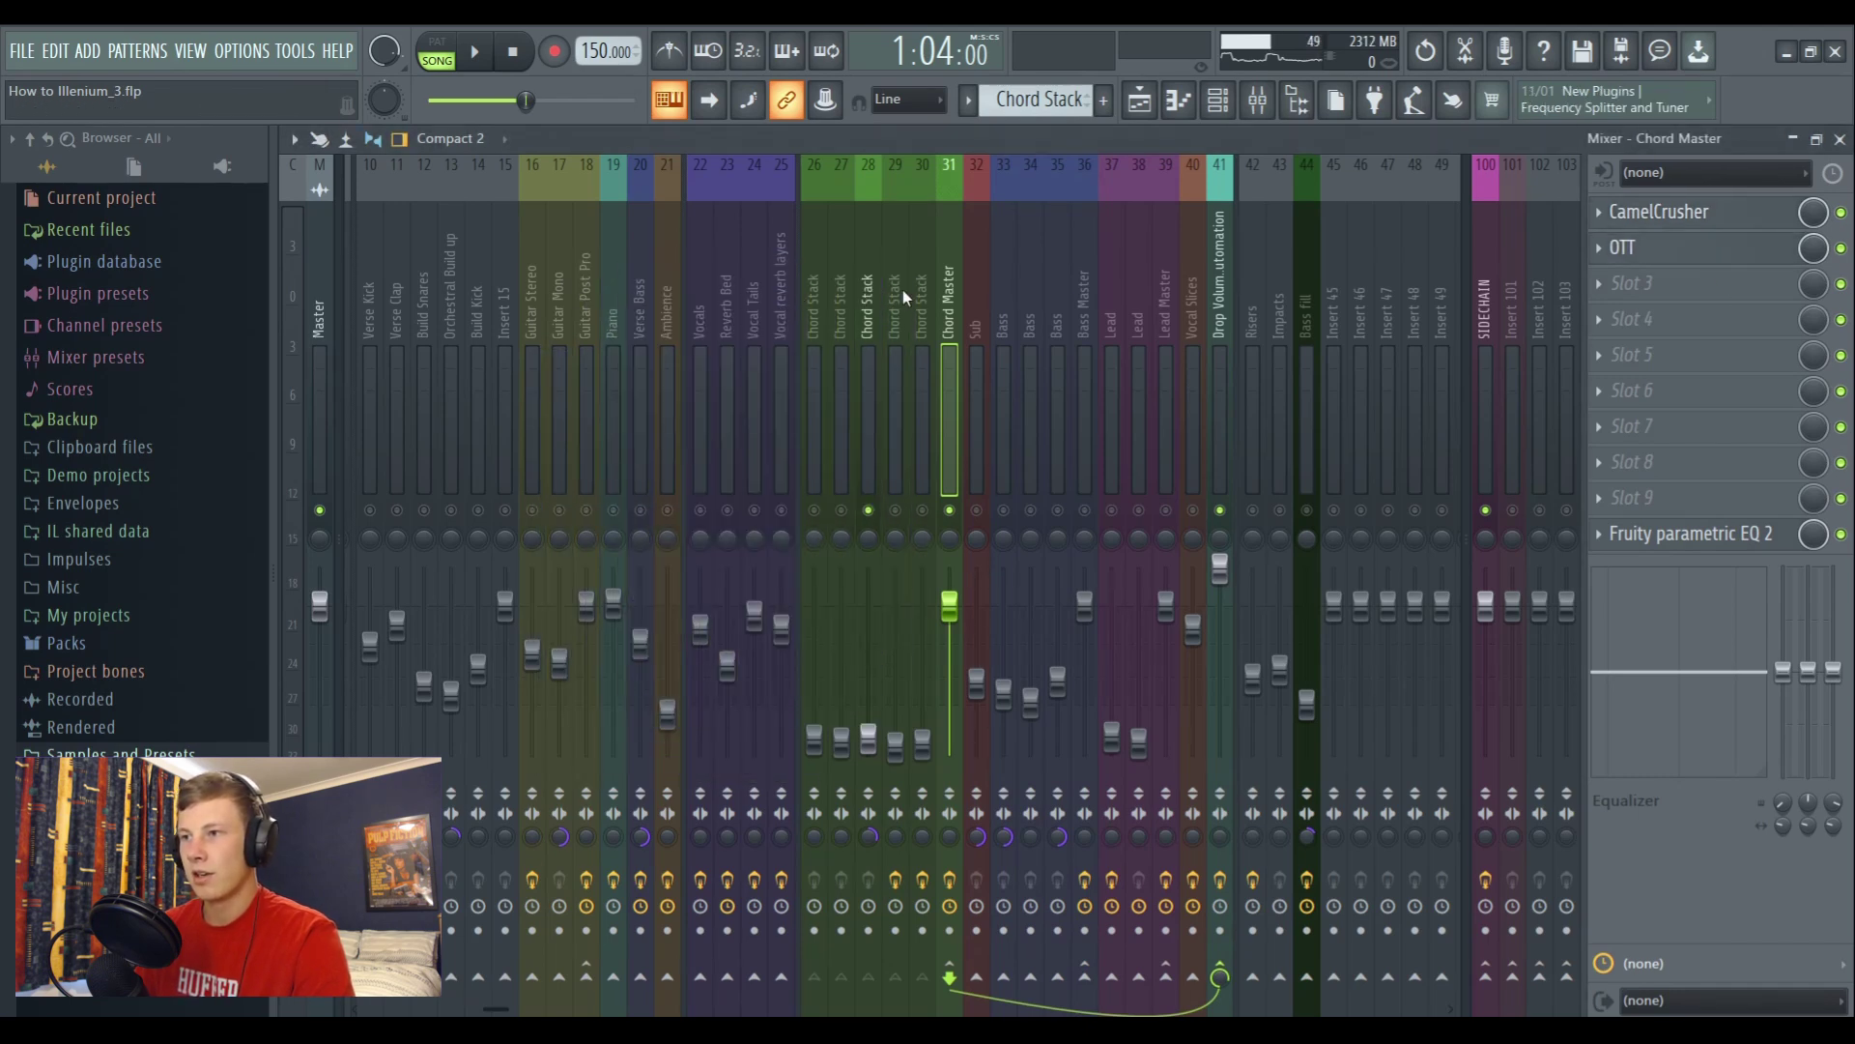
# Bring all the Chord Stack layers back and examine Kickstart on the Drop Volume Automation insert
pyautogui.click(862, 293)
pyautogui.click(844, 283)
pyautogui.moveTo(652, 238); pyautogui.dragTo(826, 213)
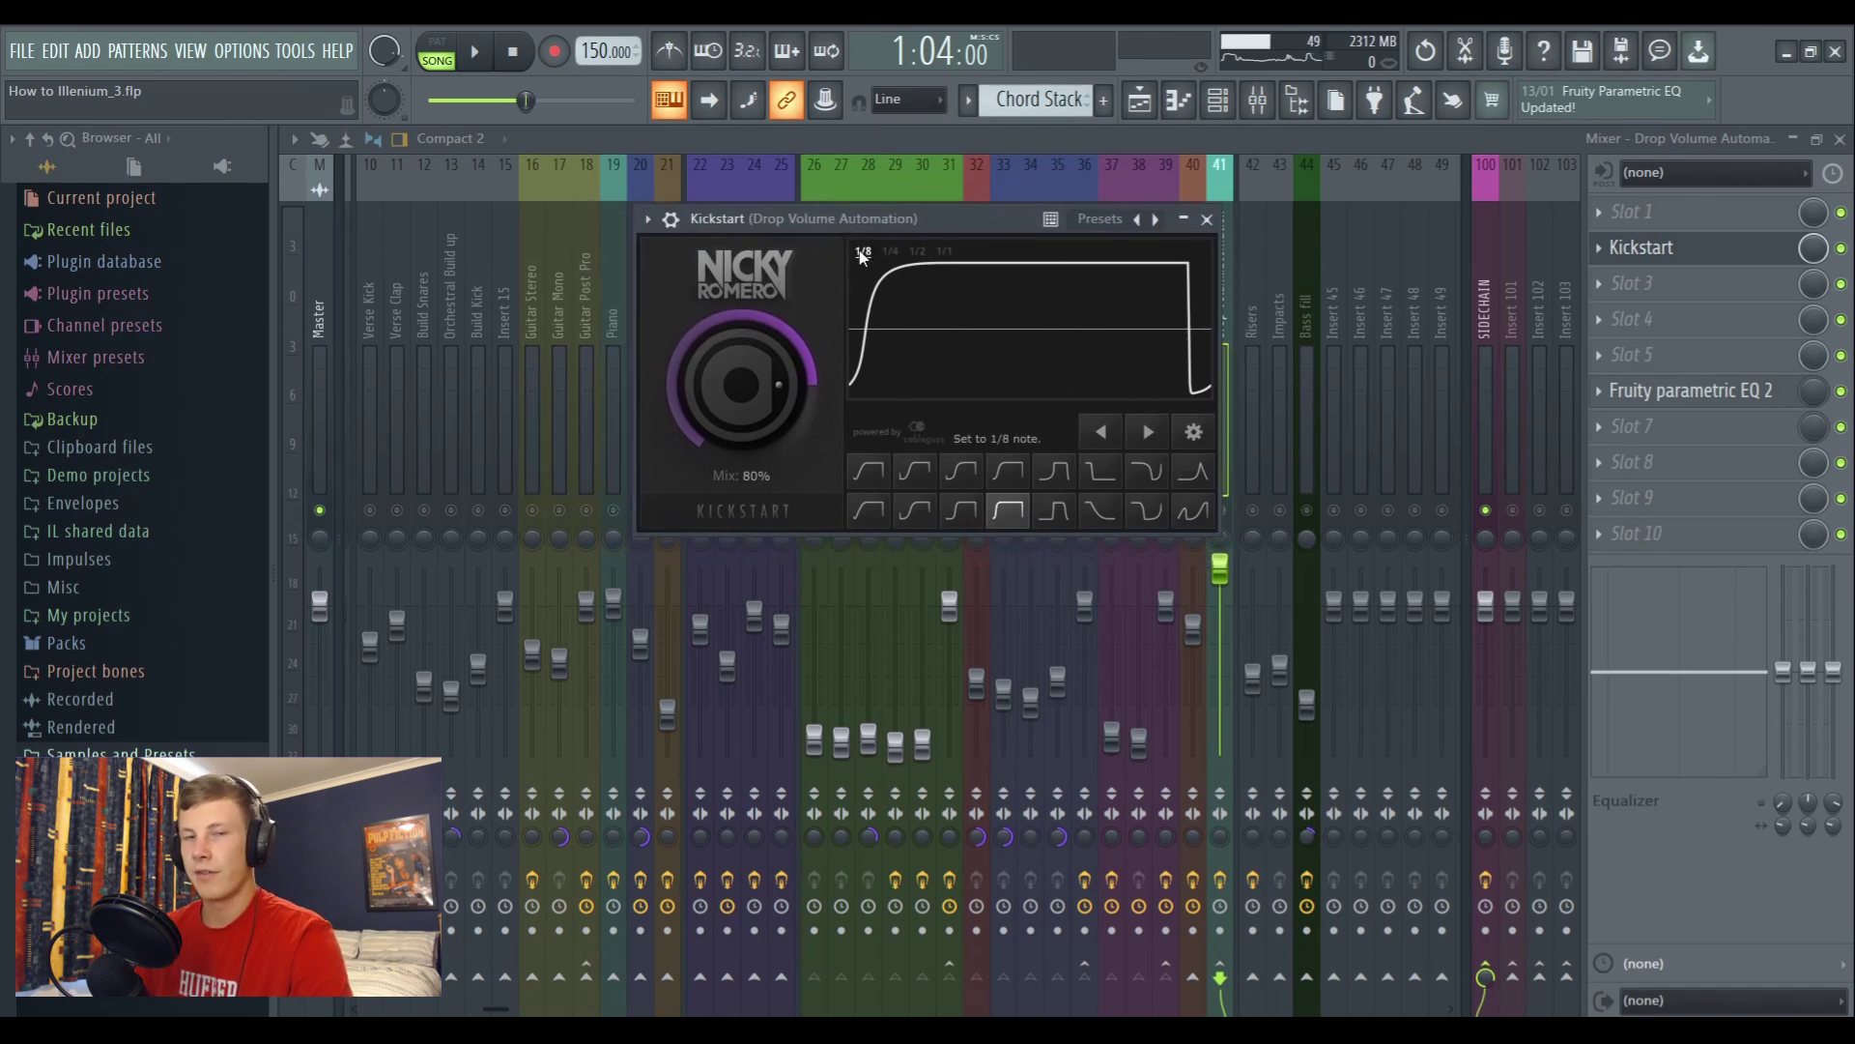
# Play the Chord Stack in the playlist together with Track 2's drop volume automation clips from just before bar 41
pyautogui.press('F5')
pyautogui.click(667, 189)
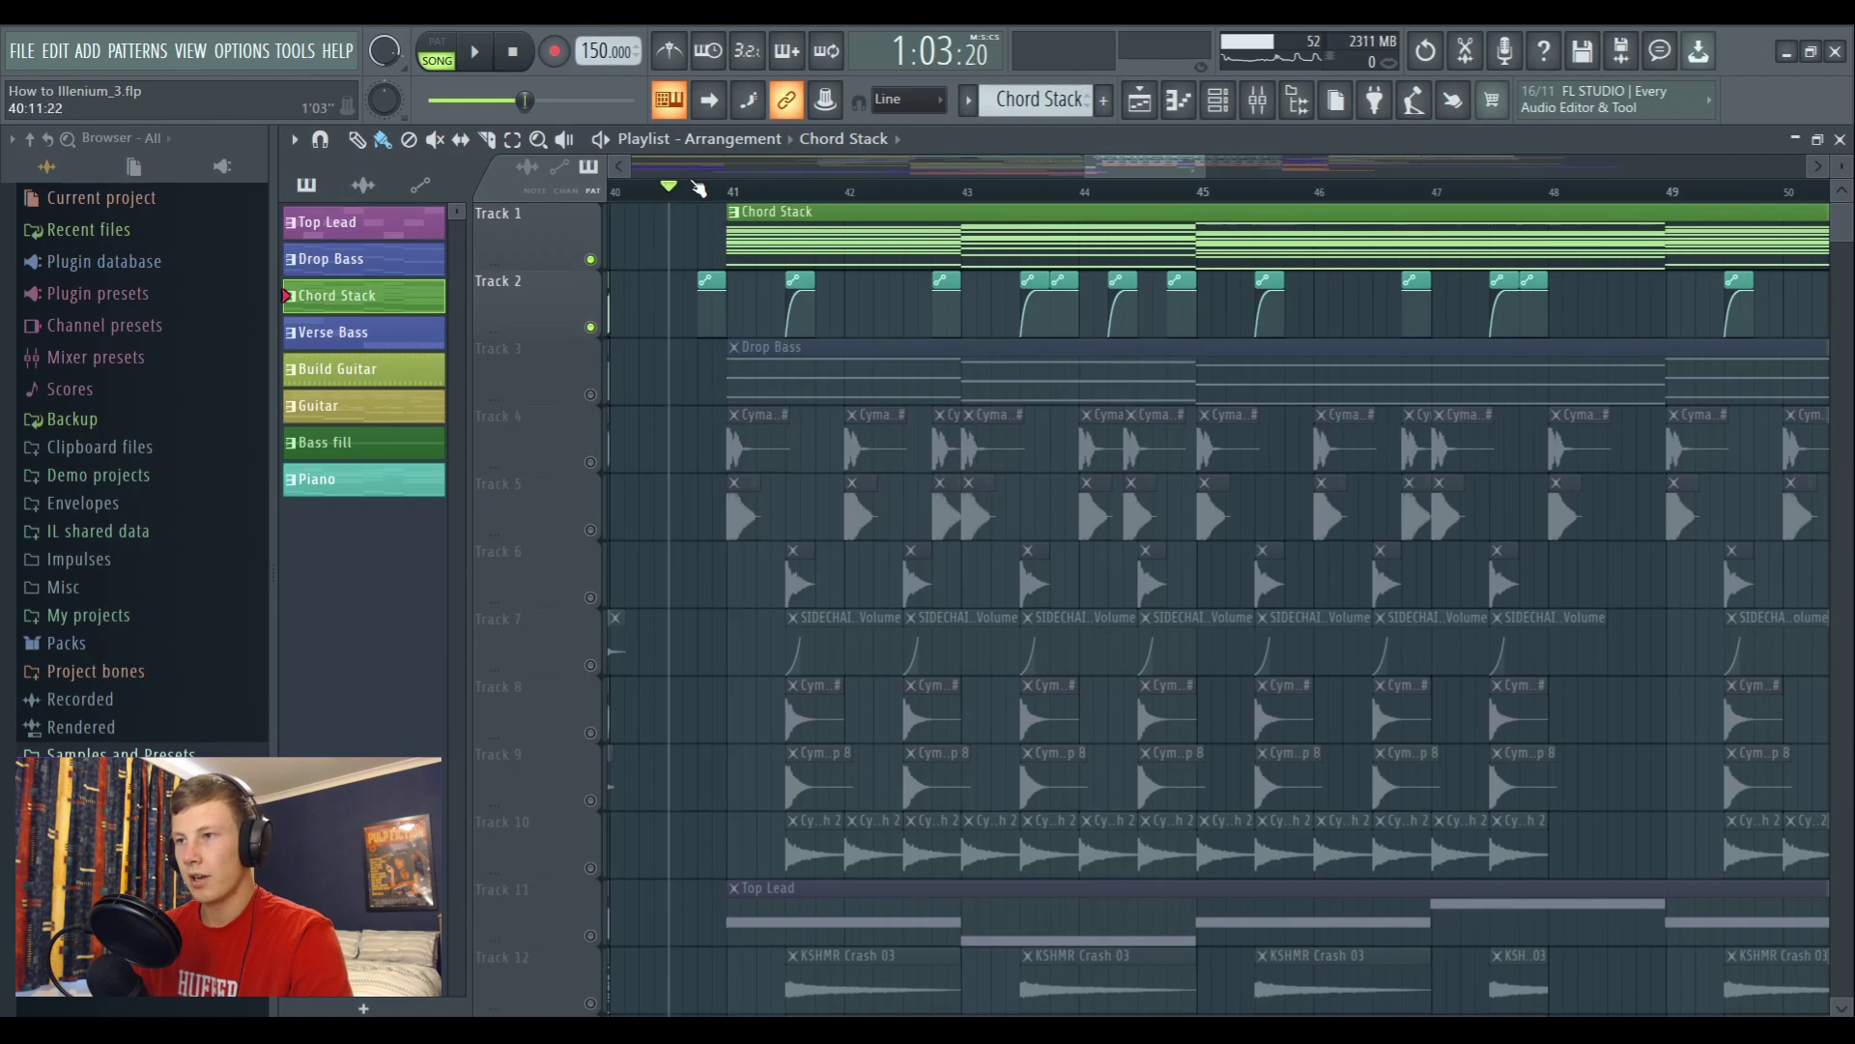
pyautogui.press('space')
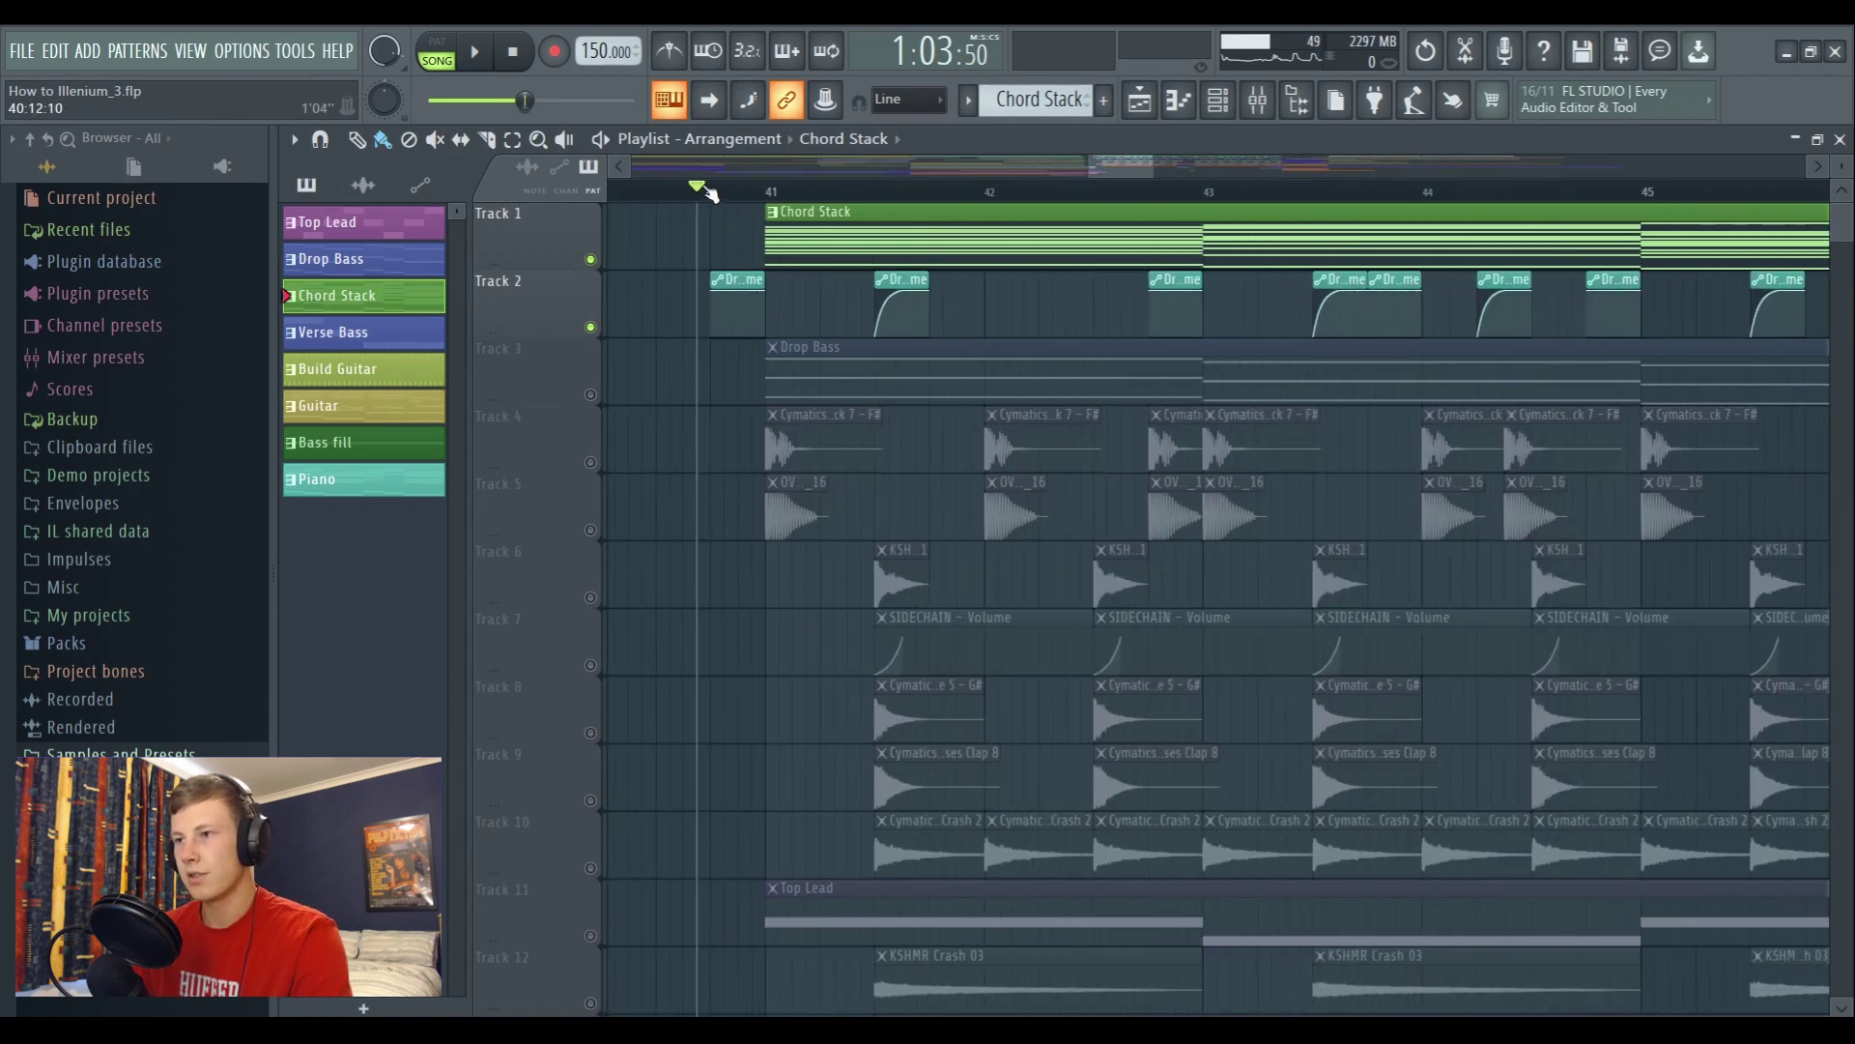
pyautogui.scroll(-2, 986, 191)
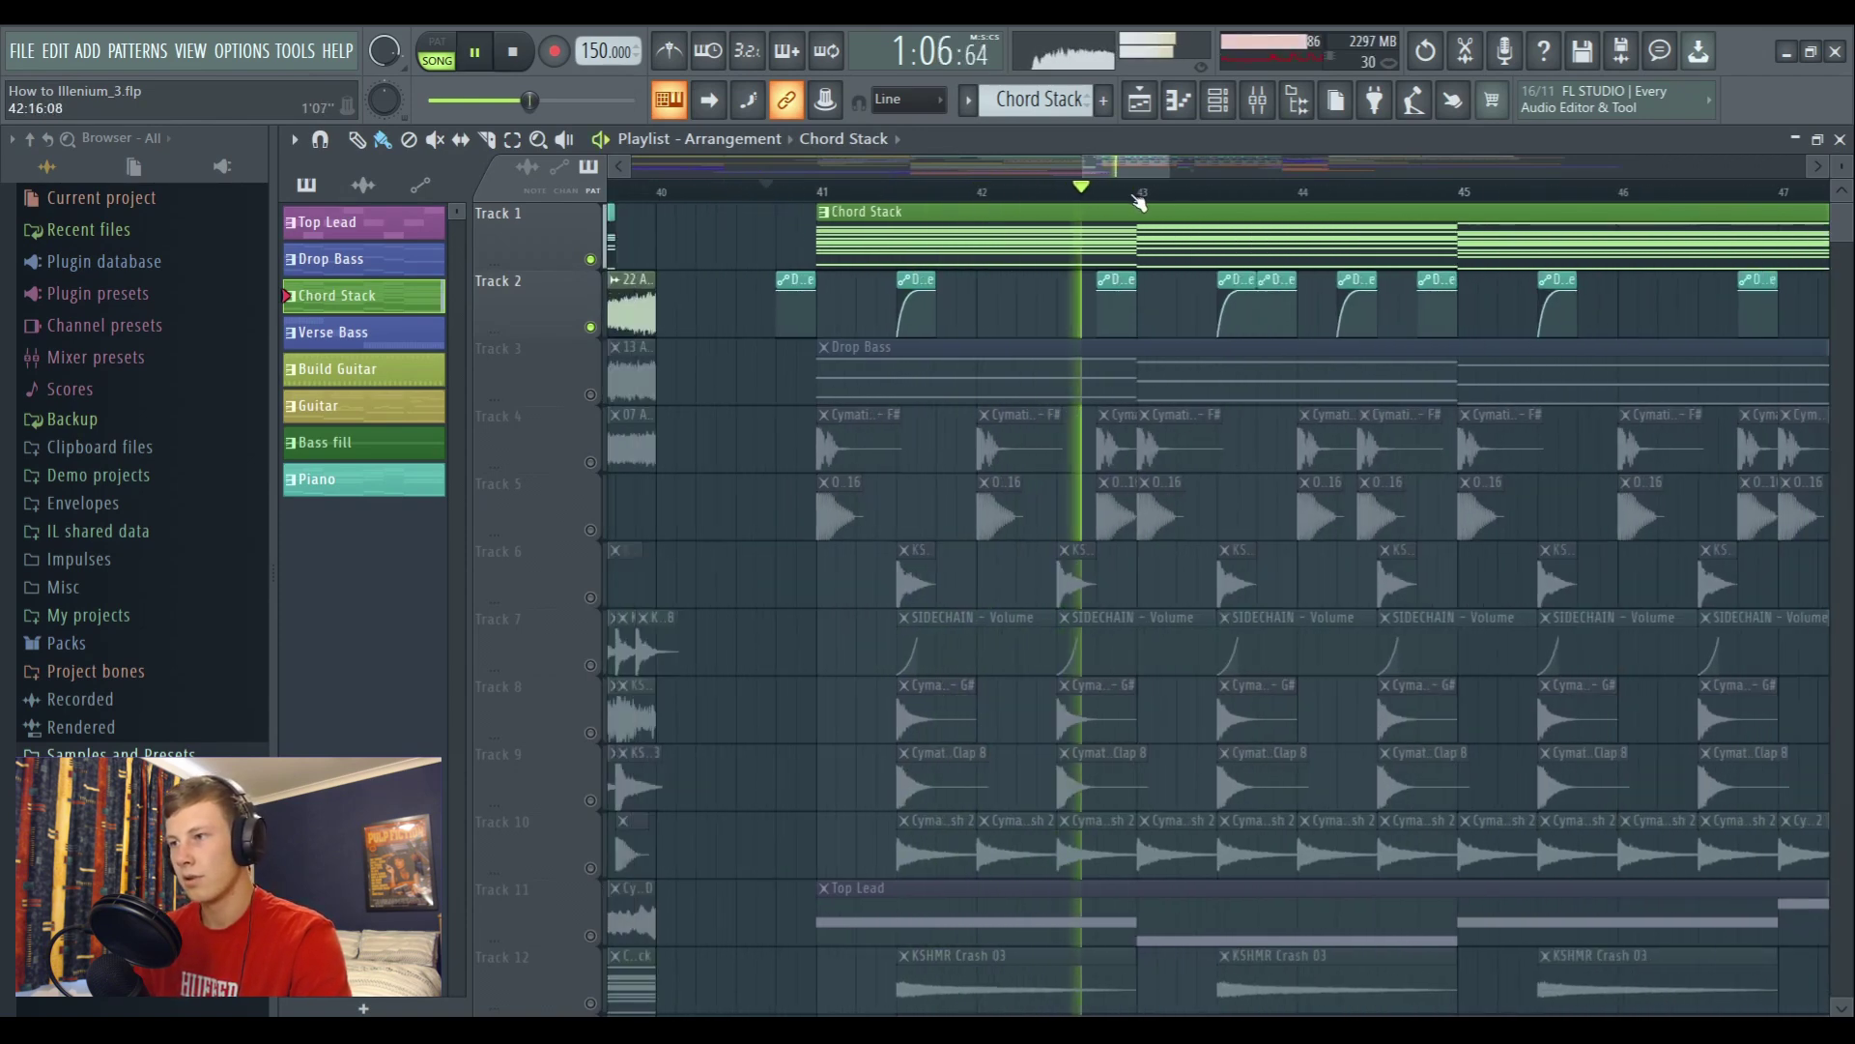
pyautogui.scroll(-2, 1138, 194)
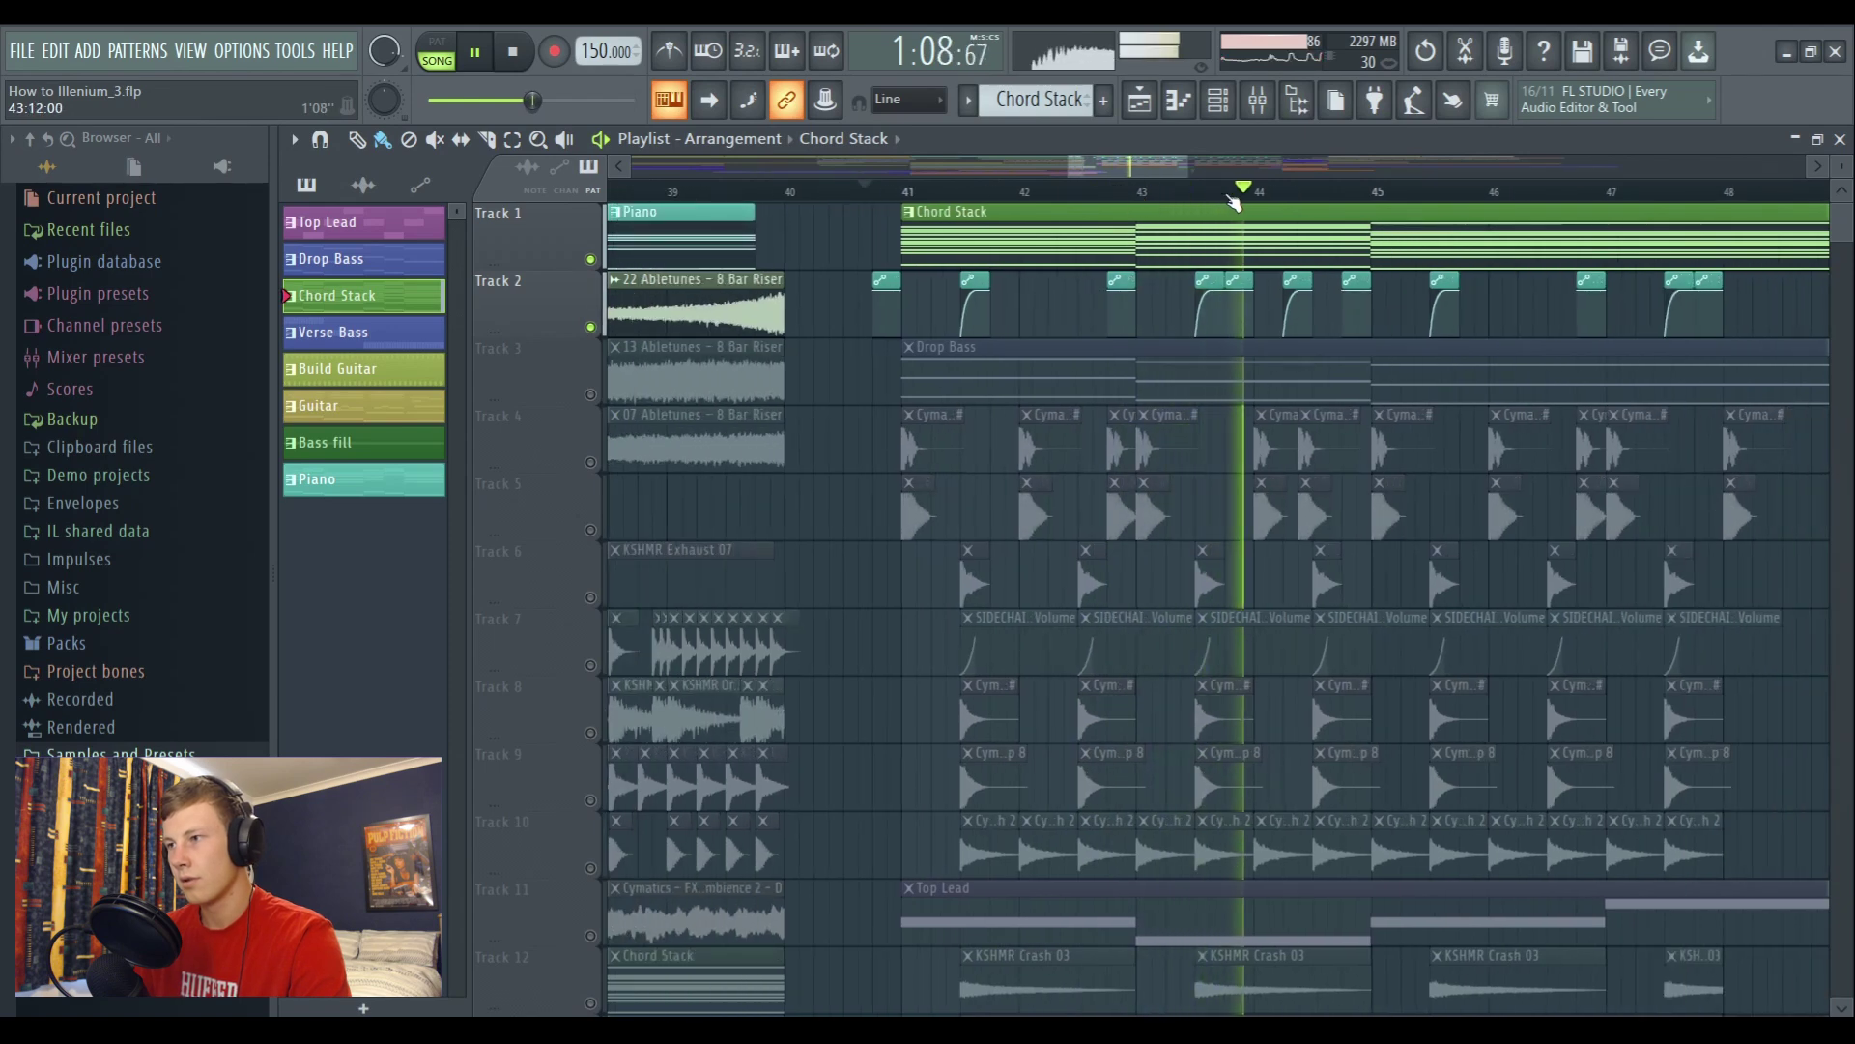
pyautogui.moveTo(1130, 166); pyautogui.dragTo(1148, 172)
pyautogui.press('space')
# Solo the Drop Bass on Track 3 in the playlist and open the channel rack to show the instrument channels
pyautogui.scroll(1, 1090, 189)
pyautogui.moveTo(1132, 165); pyautogui.dragTo(1134, 164)
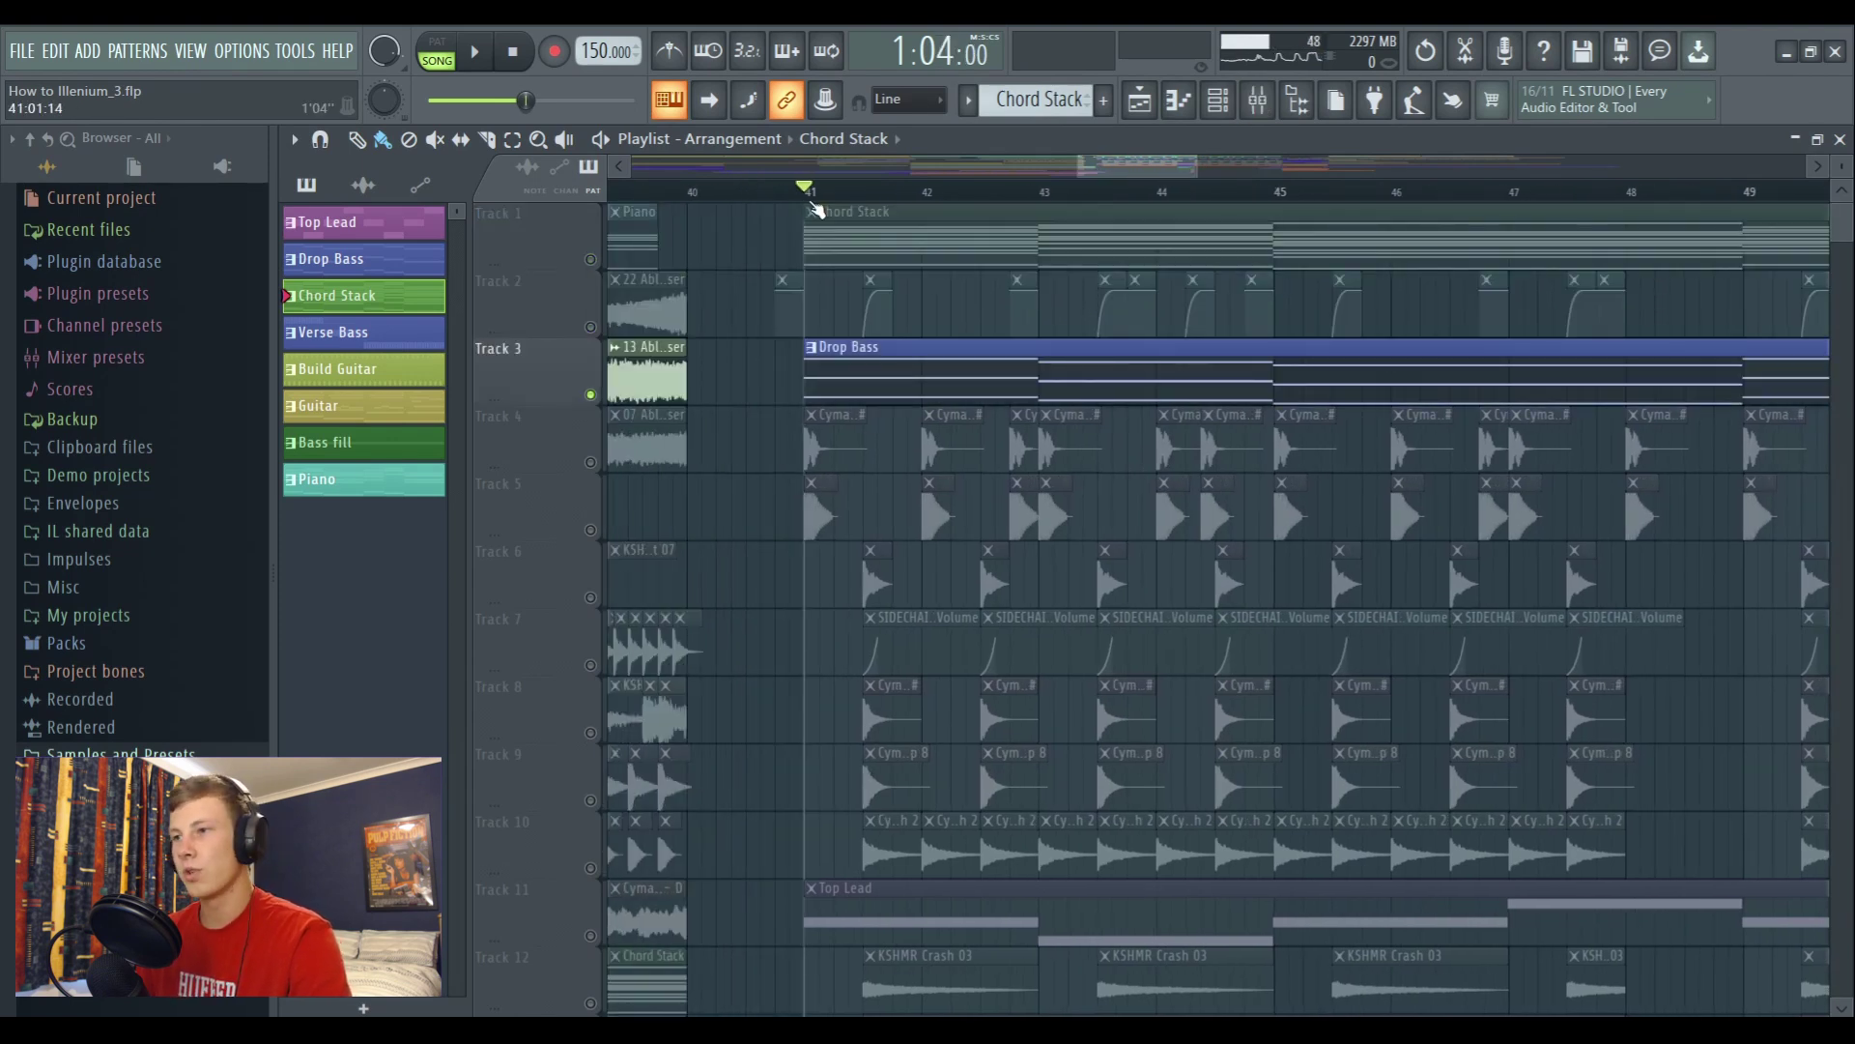
pyautogui.scroll(2, 815, 209)
pyautogui.click(1258, 99)
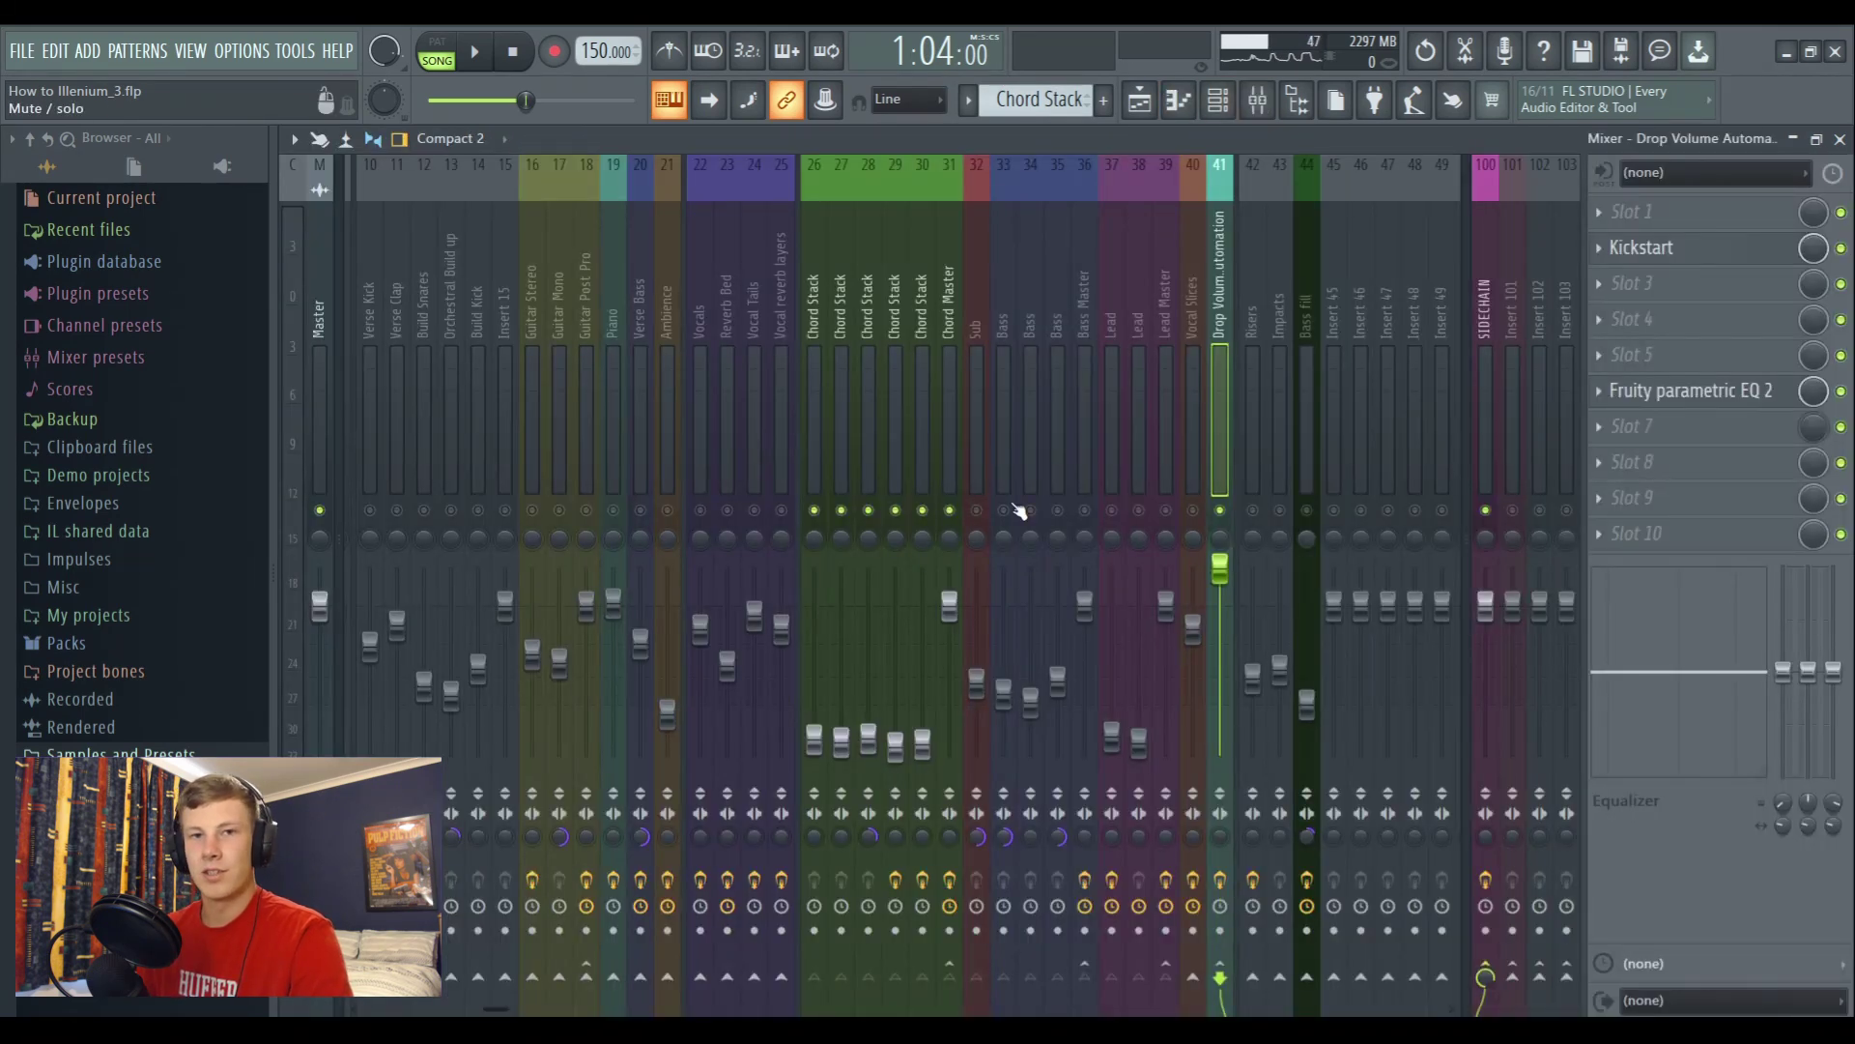
pyautogui.click(1139, 99)
pyautogui.click(1218, 99)
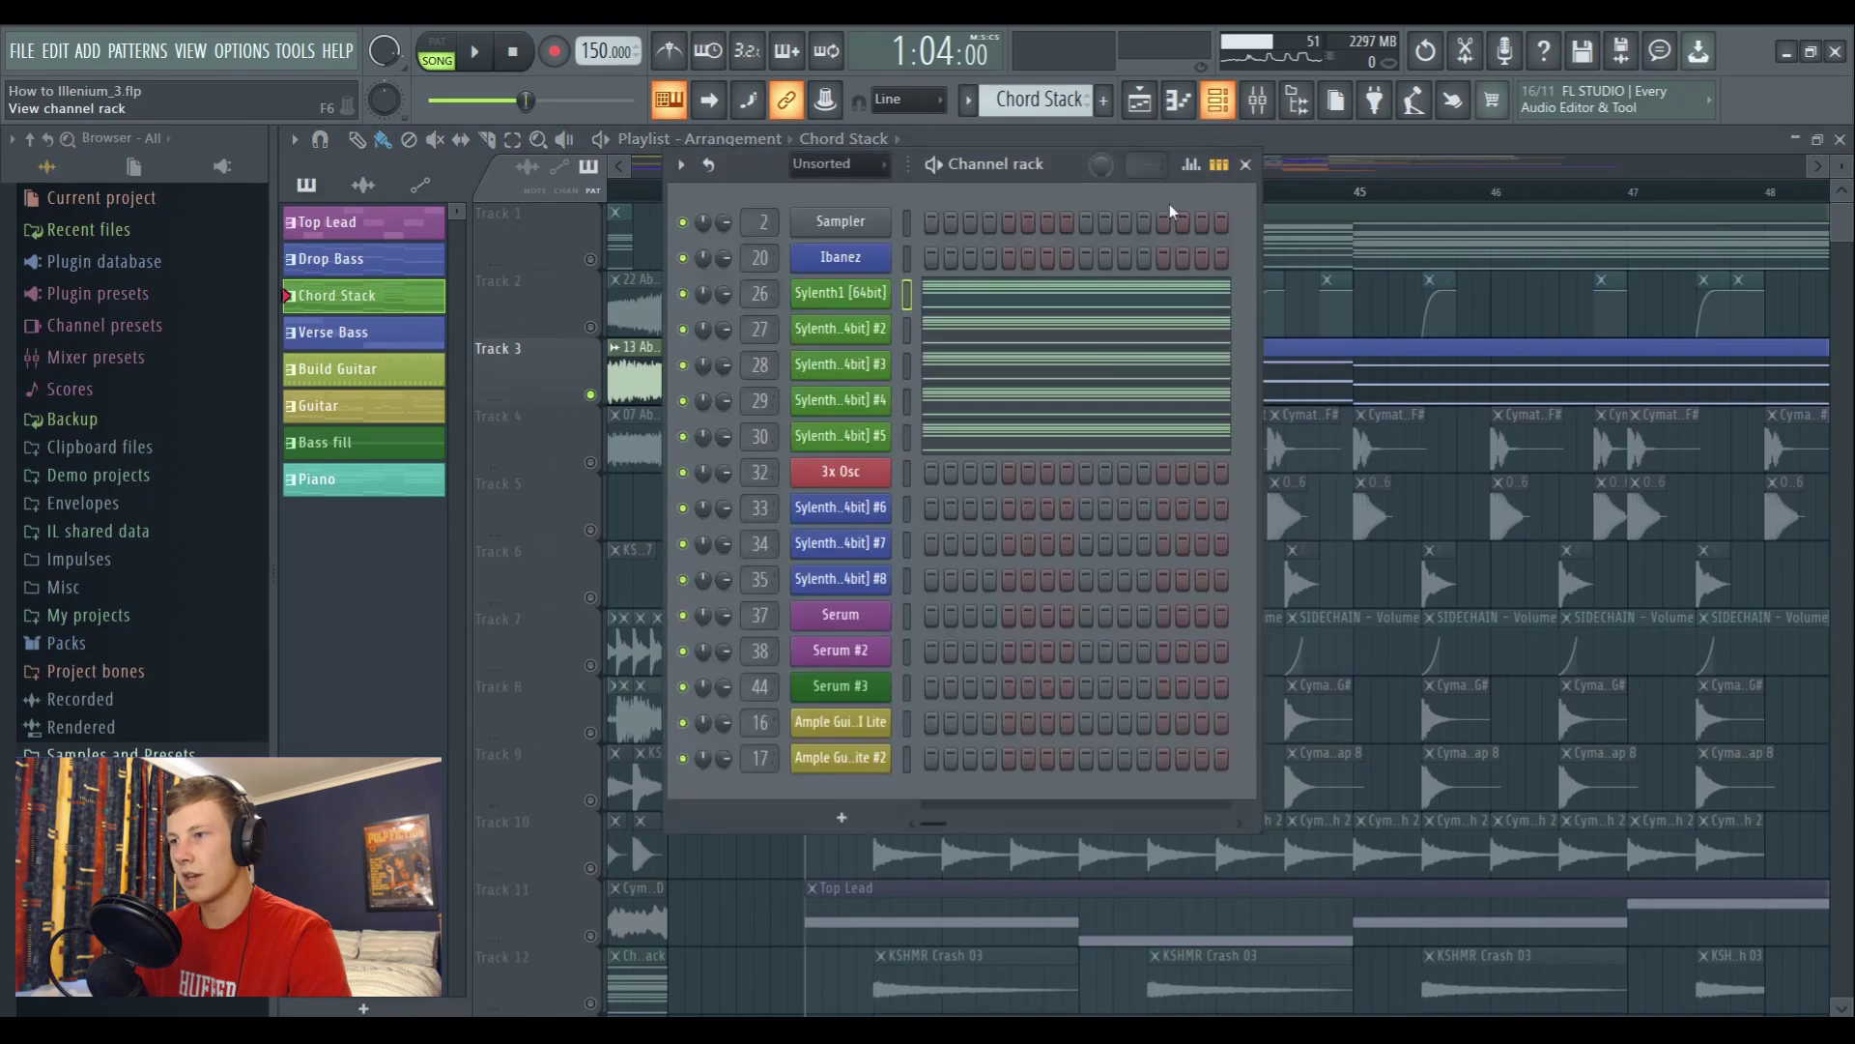
# Play the soloed Drop Bass in the playlist from bar 41
pyautogui.click(662, 192)
pyautogui.press('space')
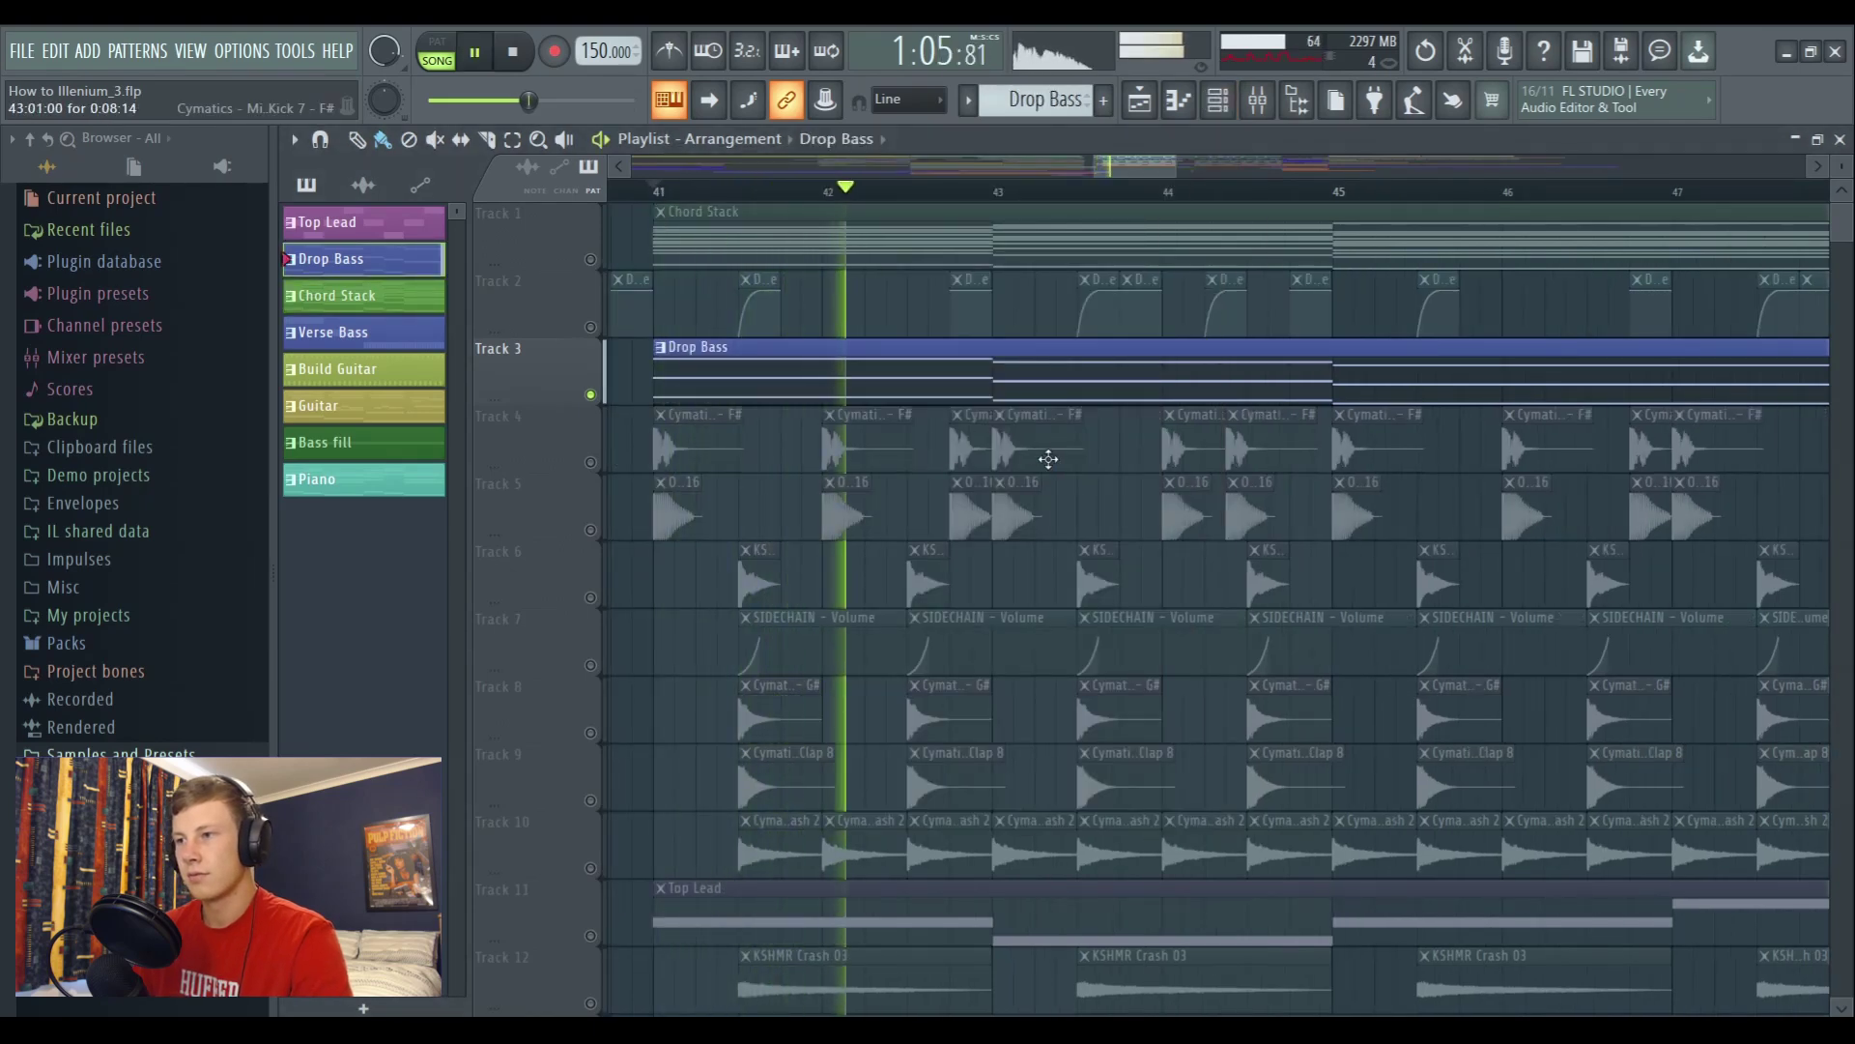
pyautogui.scroll(-1, 1115, 166)
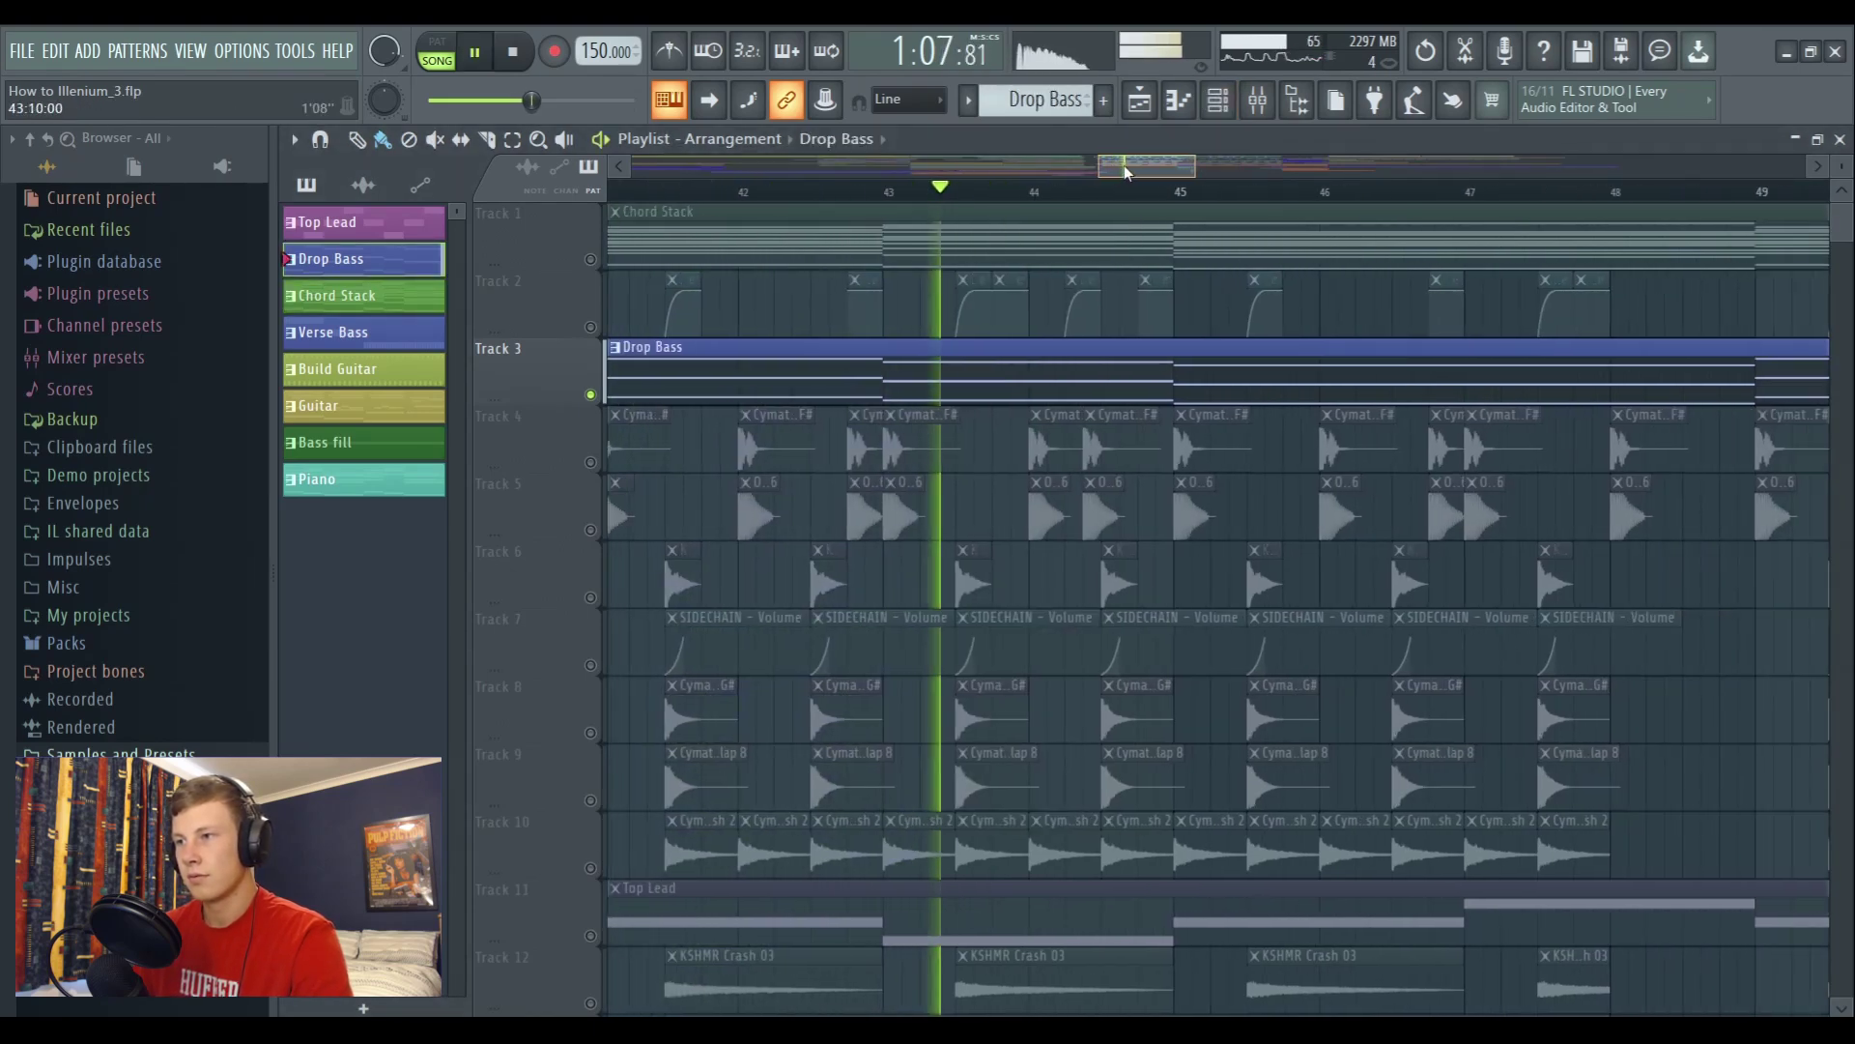
pyautogui.scroll(-1, 1123, 166)
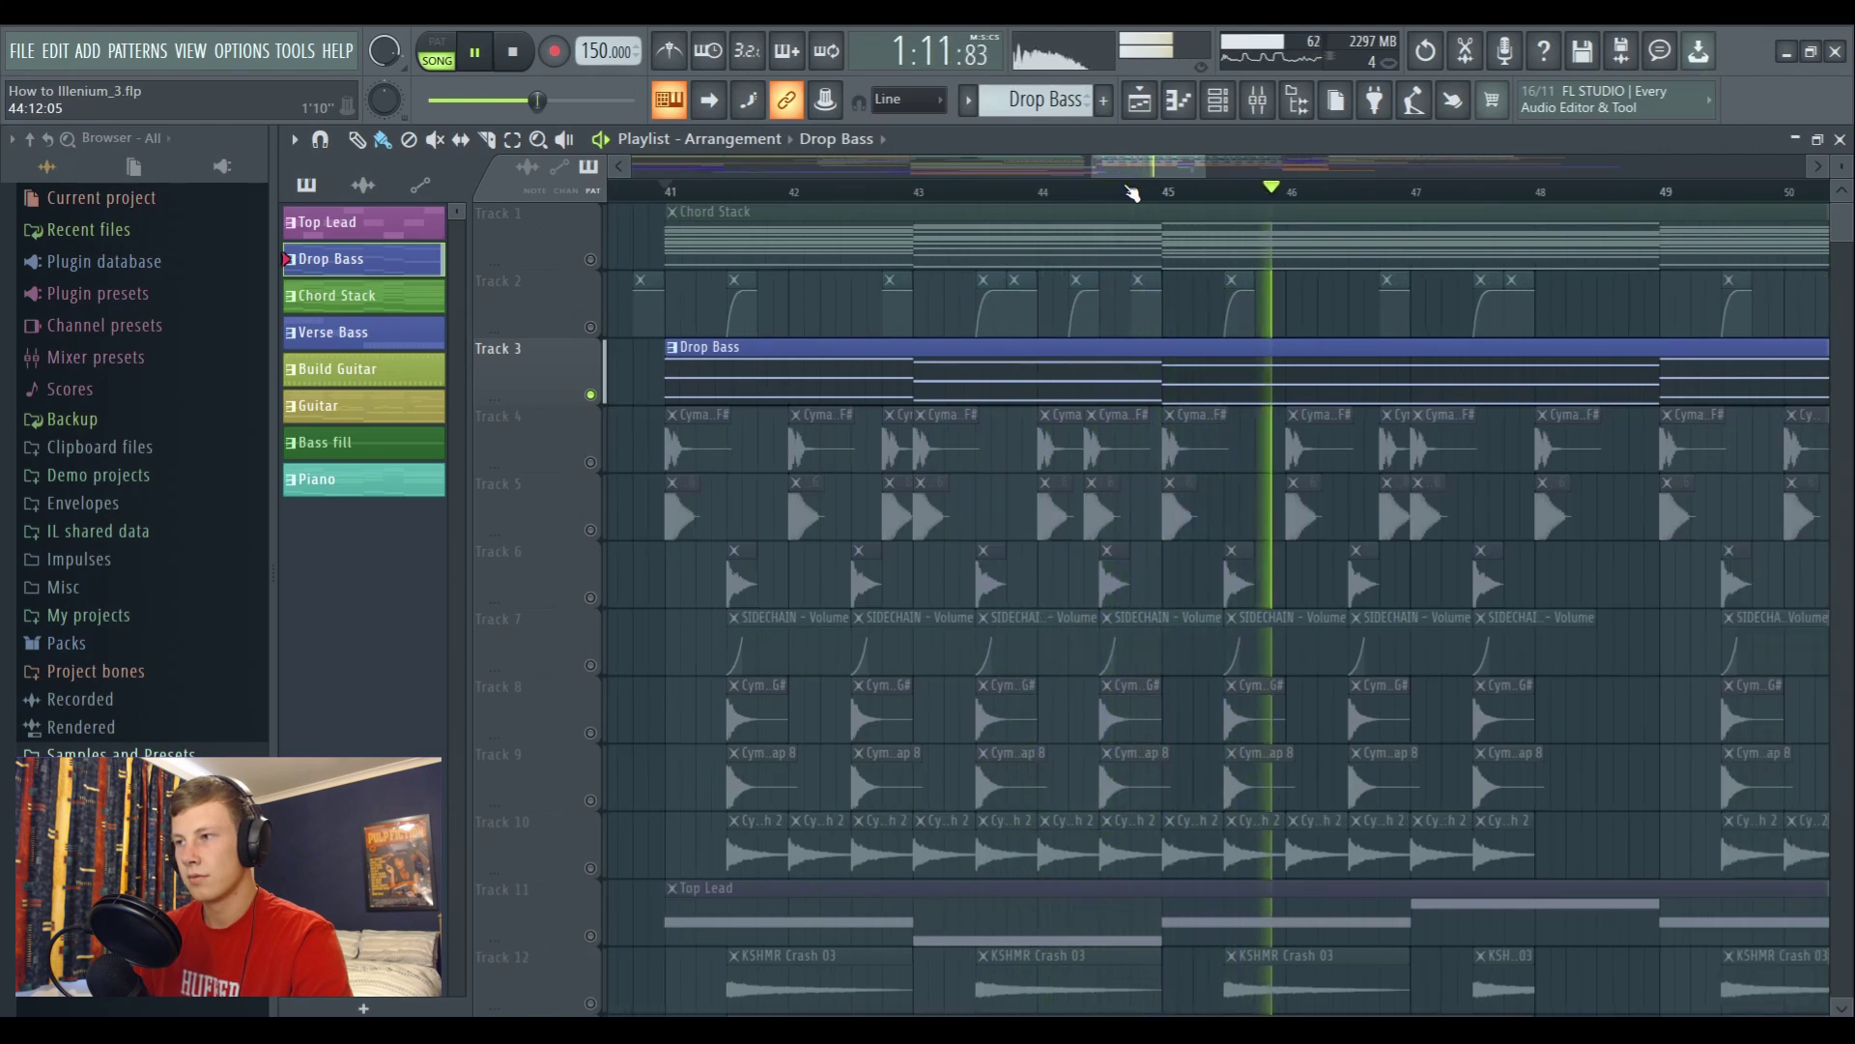
pyautogui.press('space')
# Solo Bass inserts 33, 34 and 35 in turn during mixer playback, then play all three together
pyautogui.press('F9')
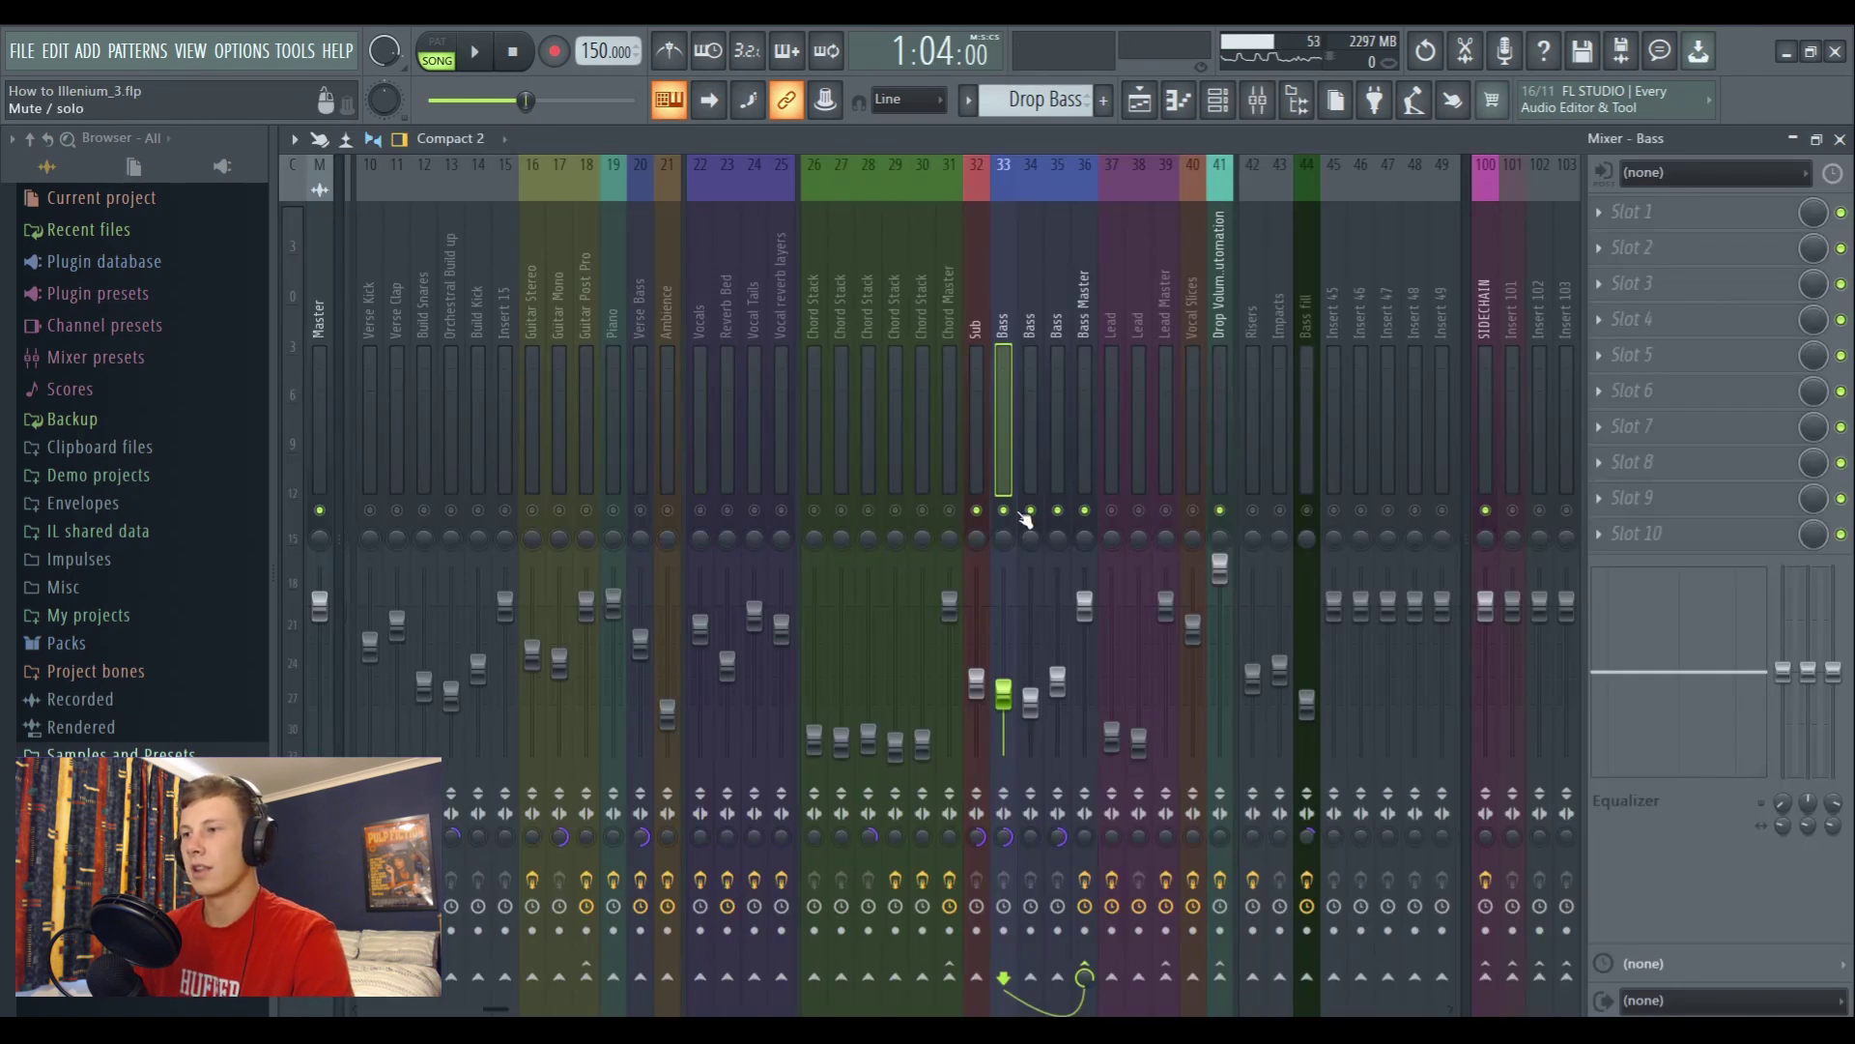
pyautogui.press('space')
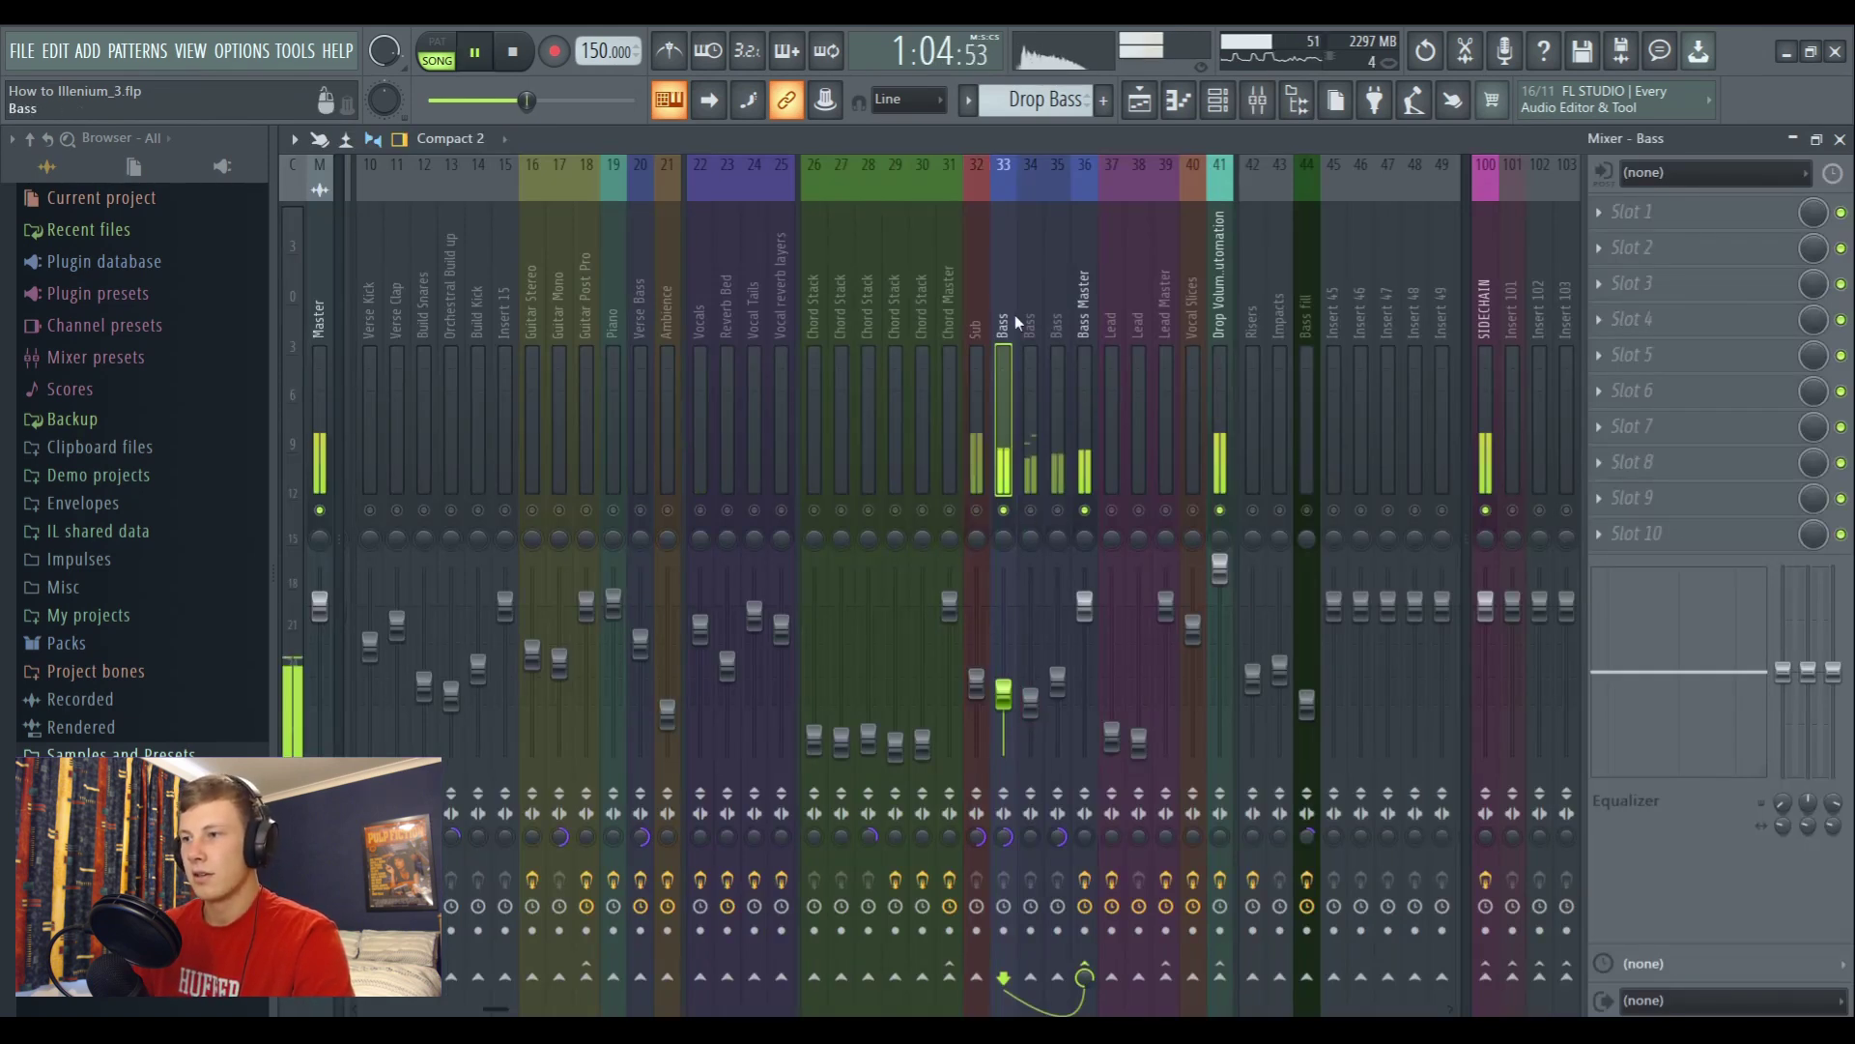
pyautogui.click(1031, 510)
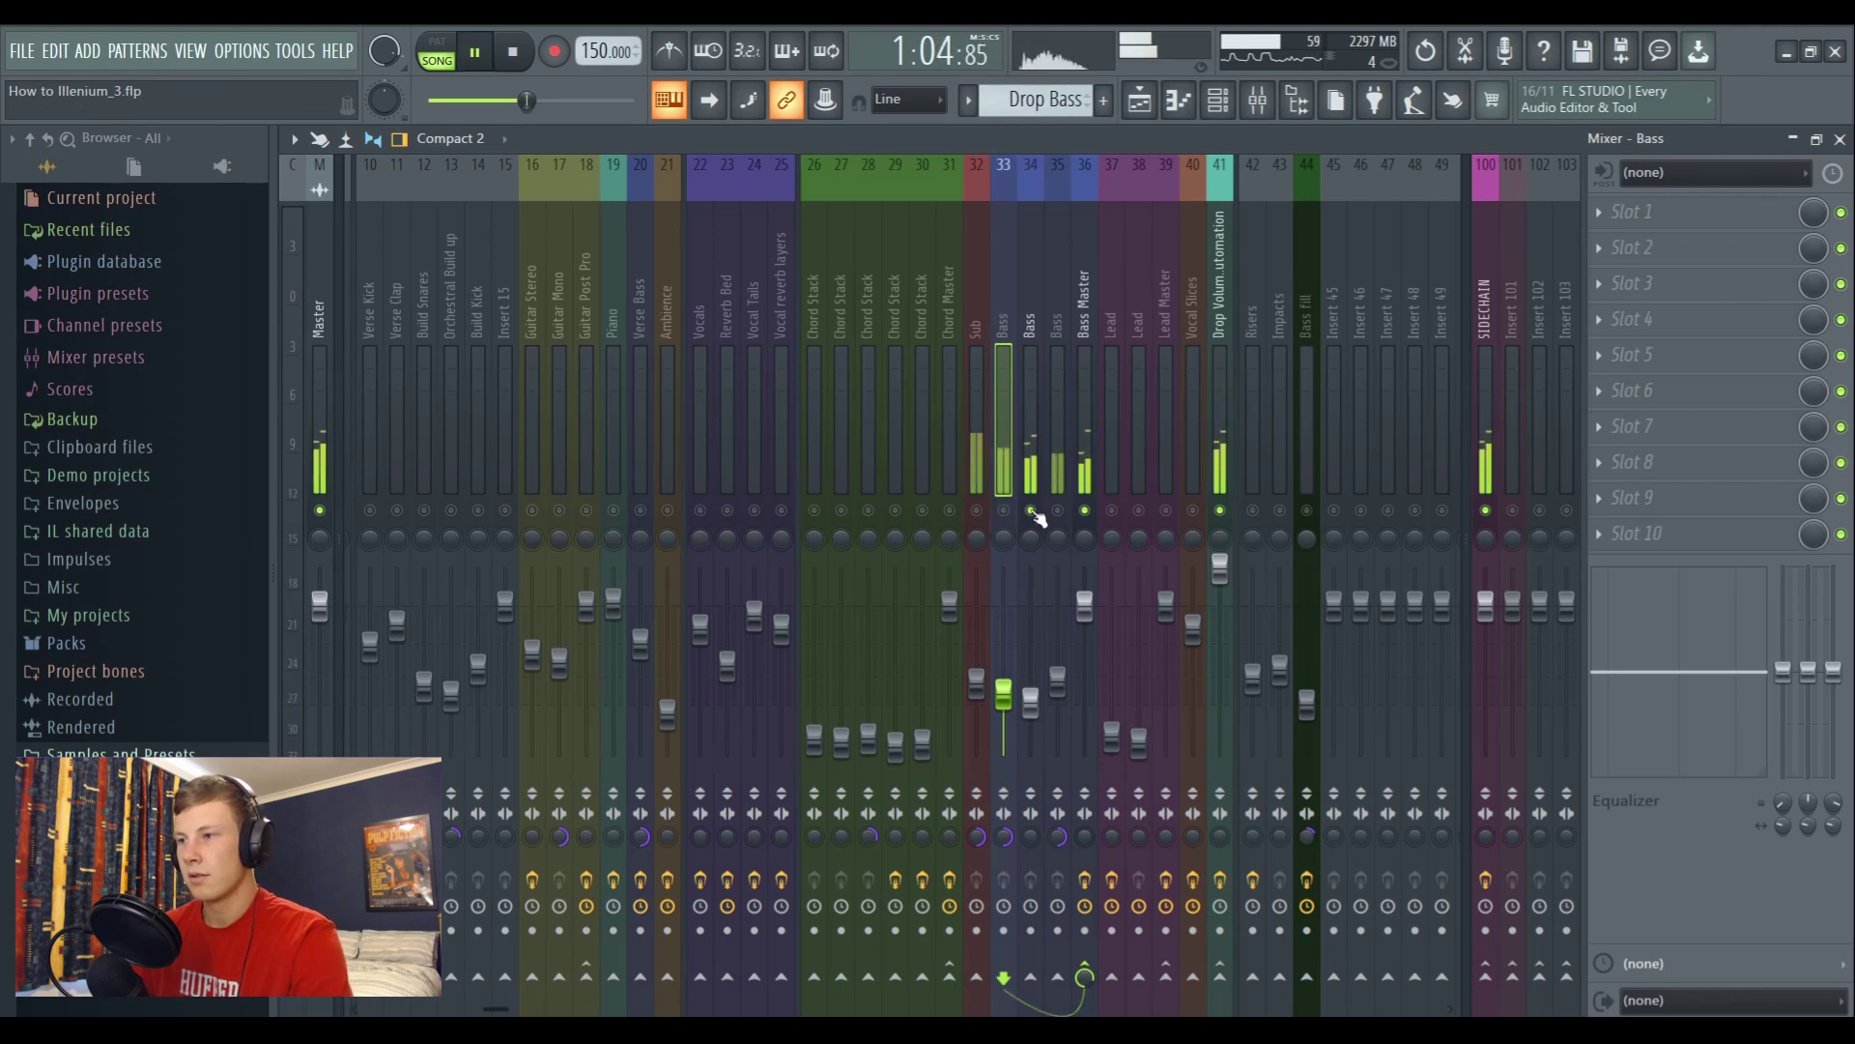
pyautogui.click(1058, 509)
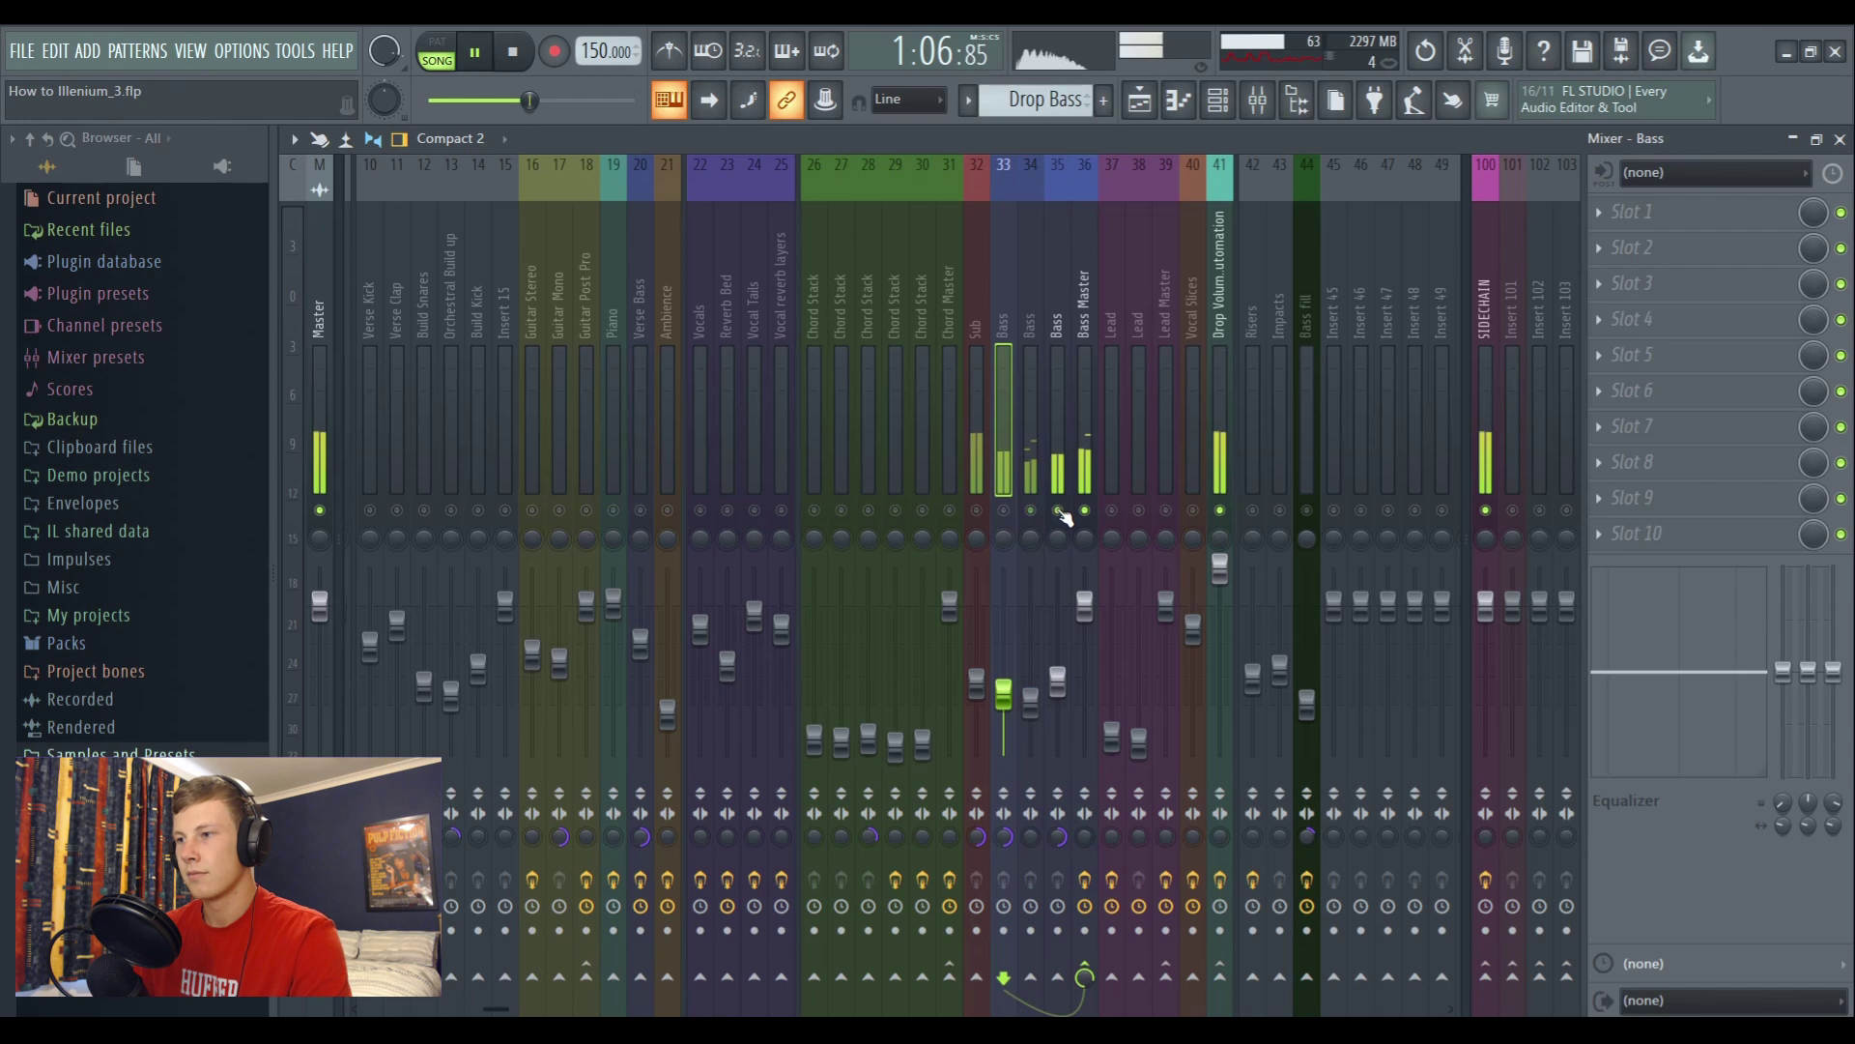
pyautogui.press('space')
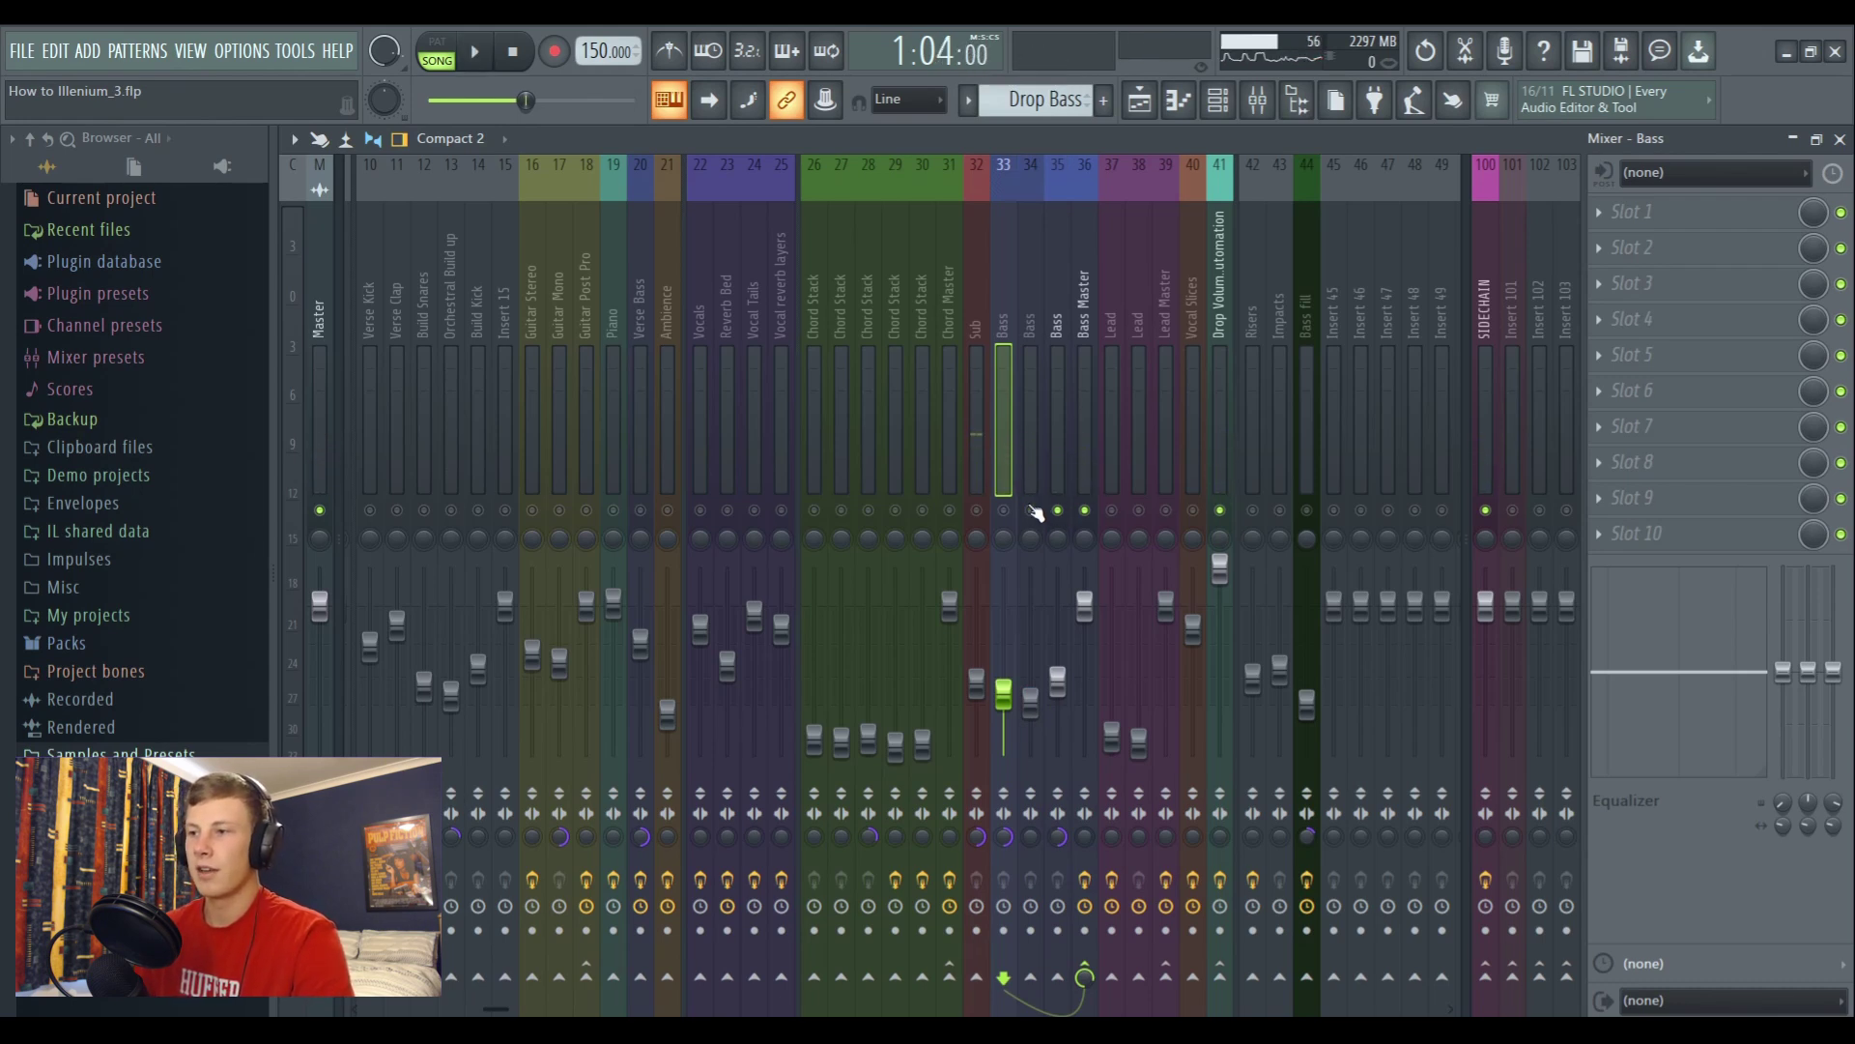
pyautogui.press('space')
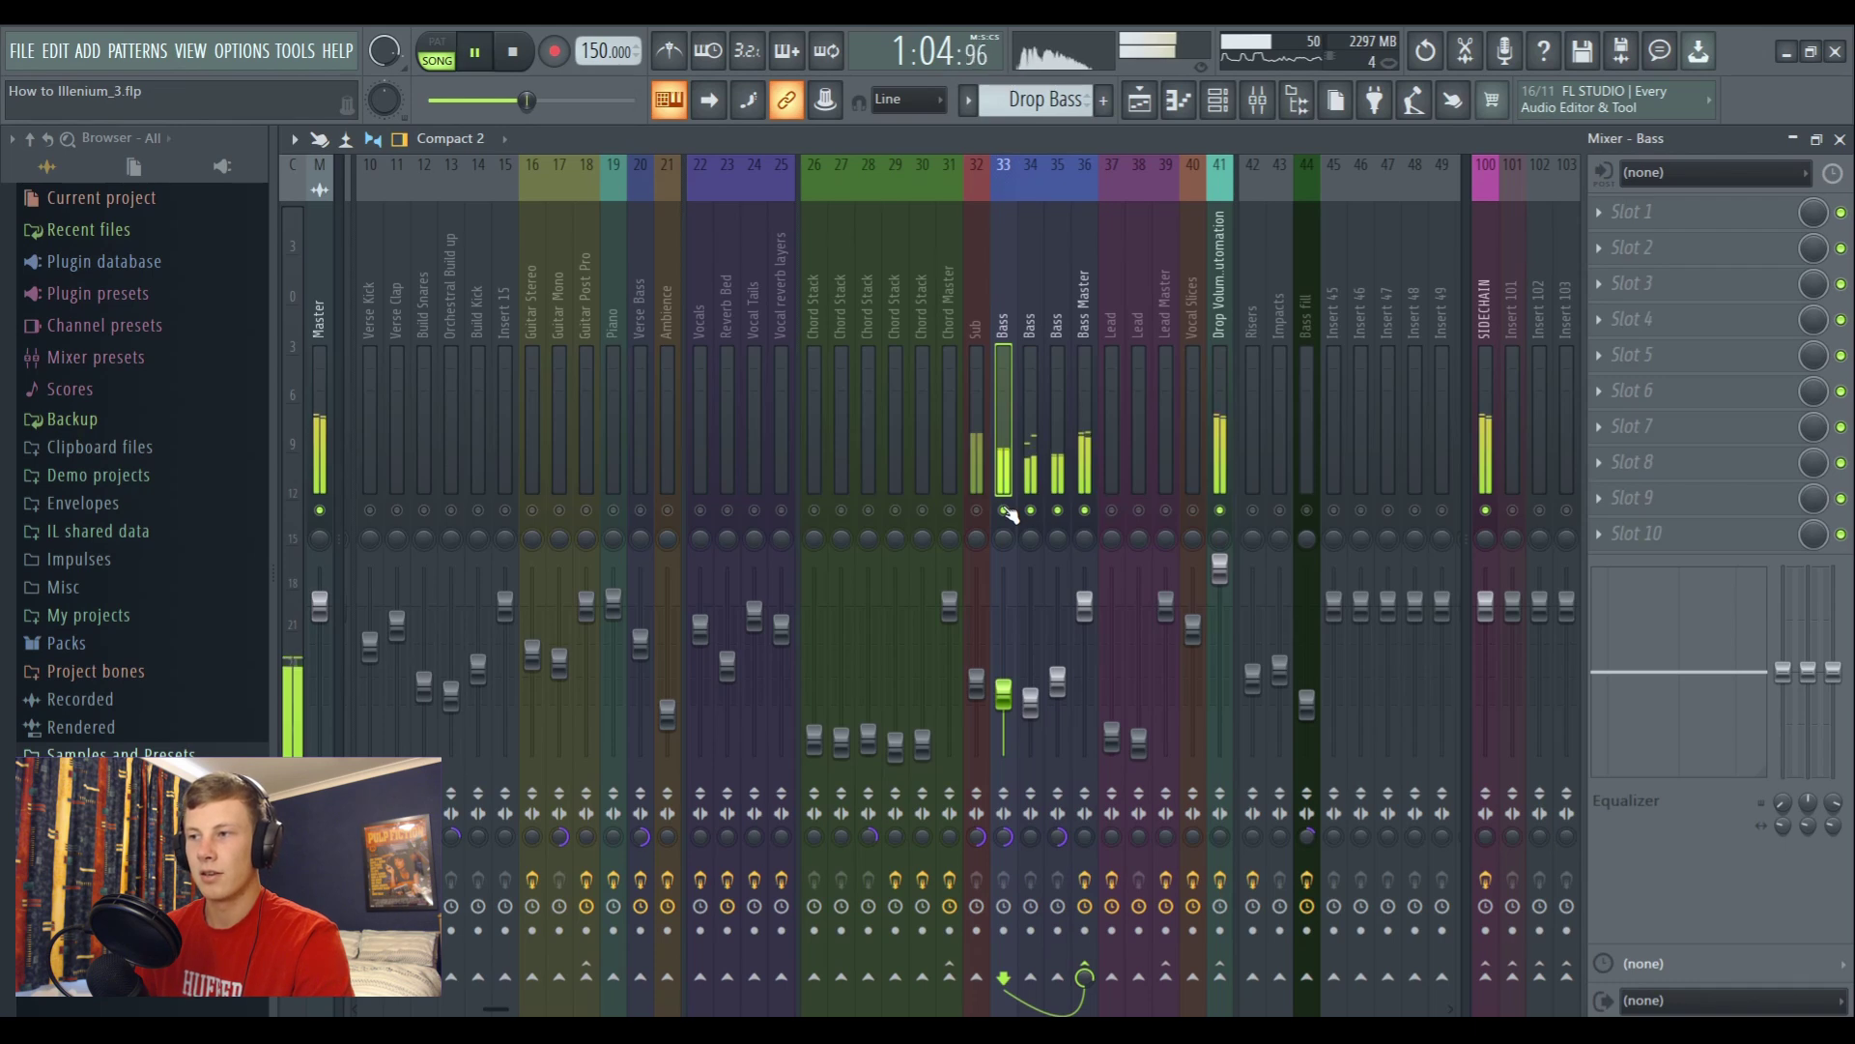
# Solo the Sub on insert 32 and open Kickstart on the Drop Volume Automation insert
pyautogui.press('space')
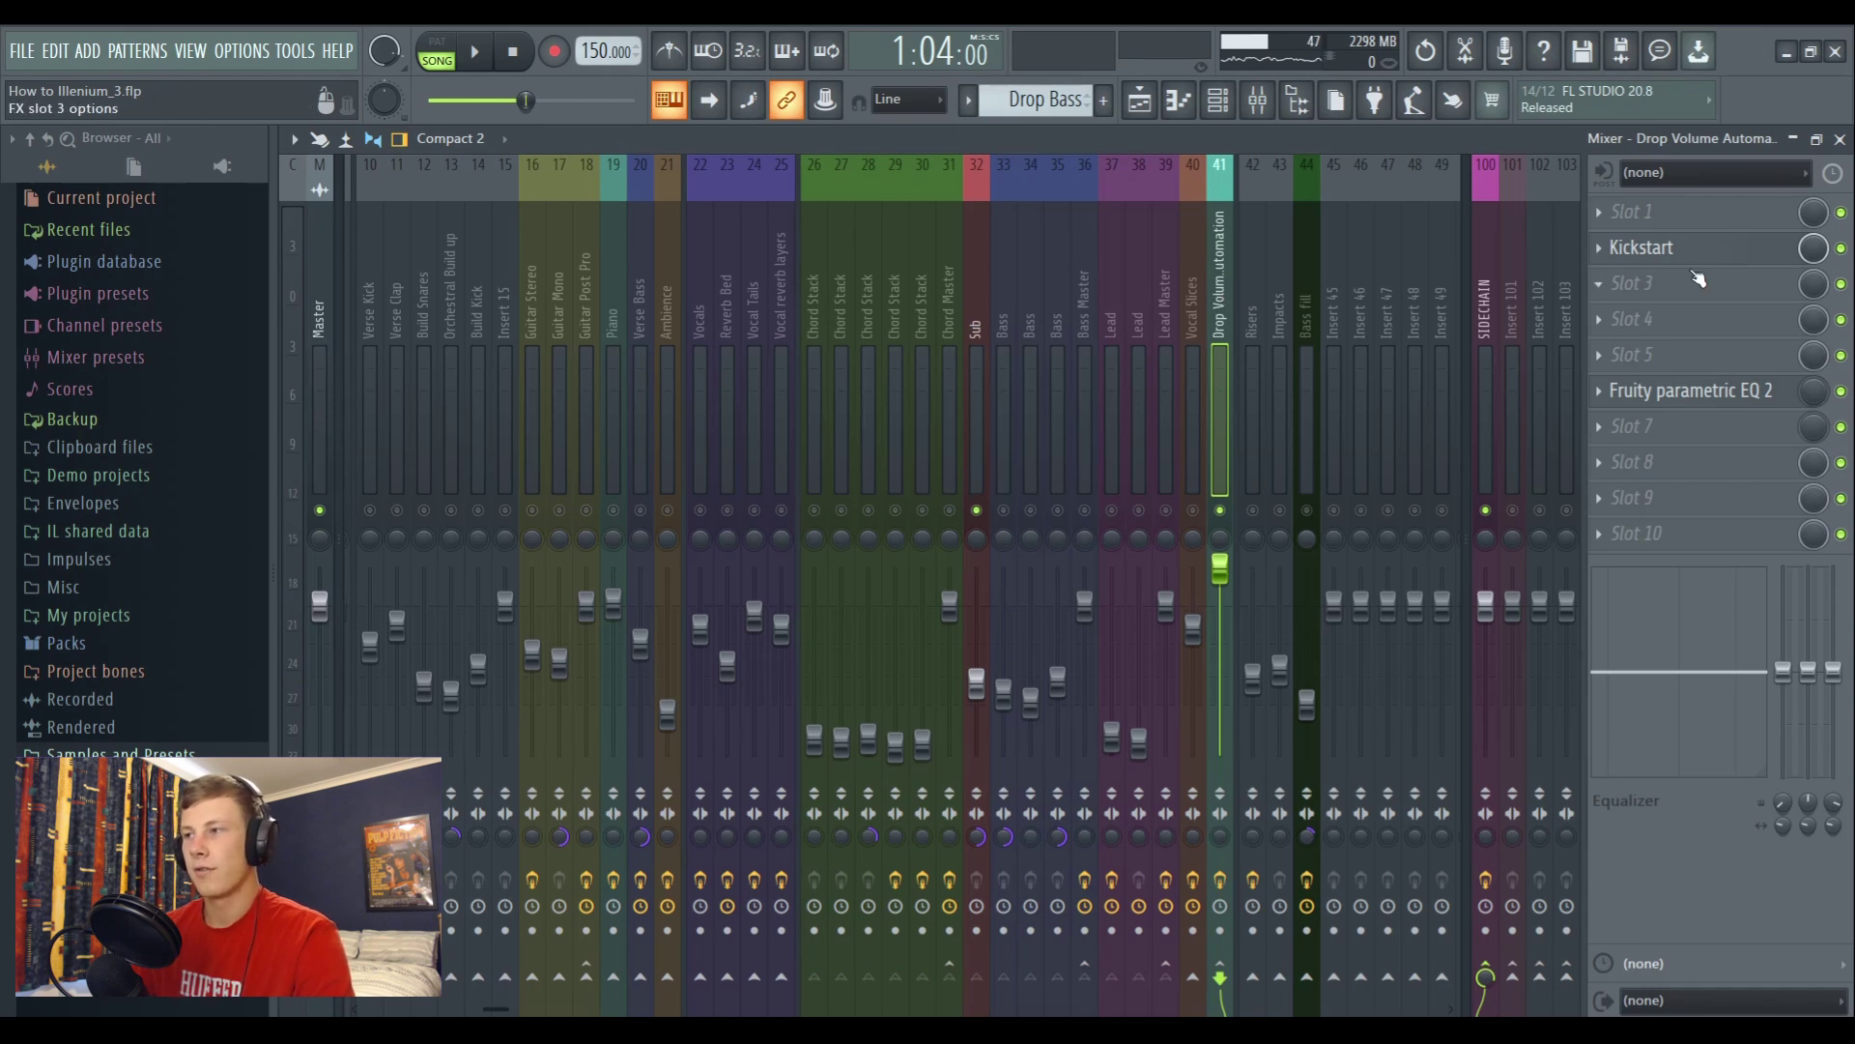
pyautogui.click(1653, 250)
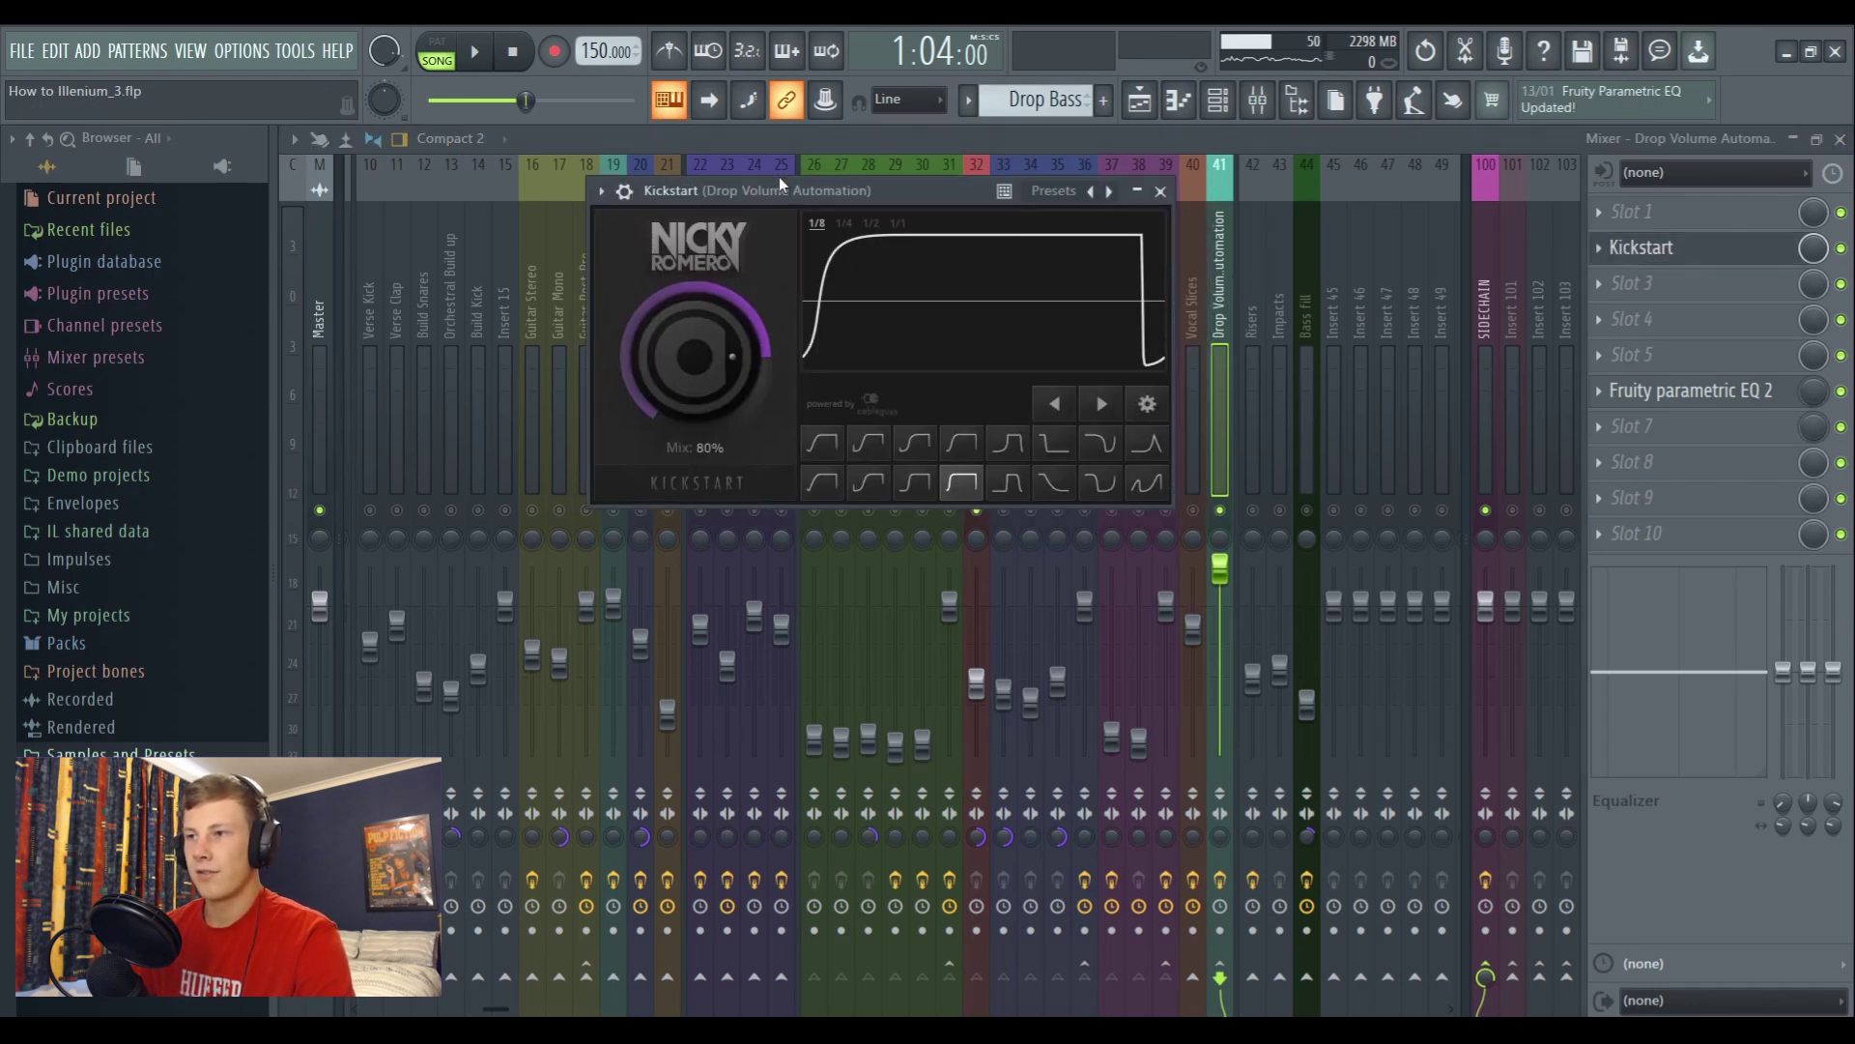
# Close Kickstart and solo the Top Lead on Track 11 in the playlist
pyautogui.click(1161, 191)
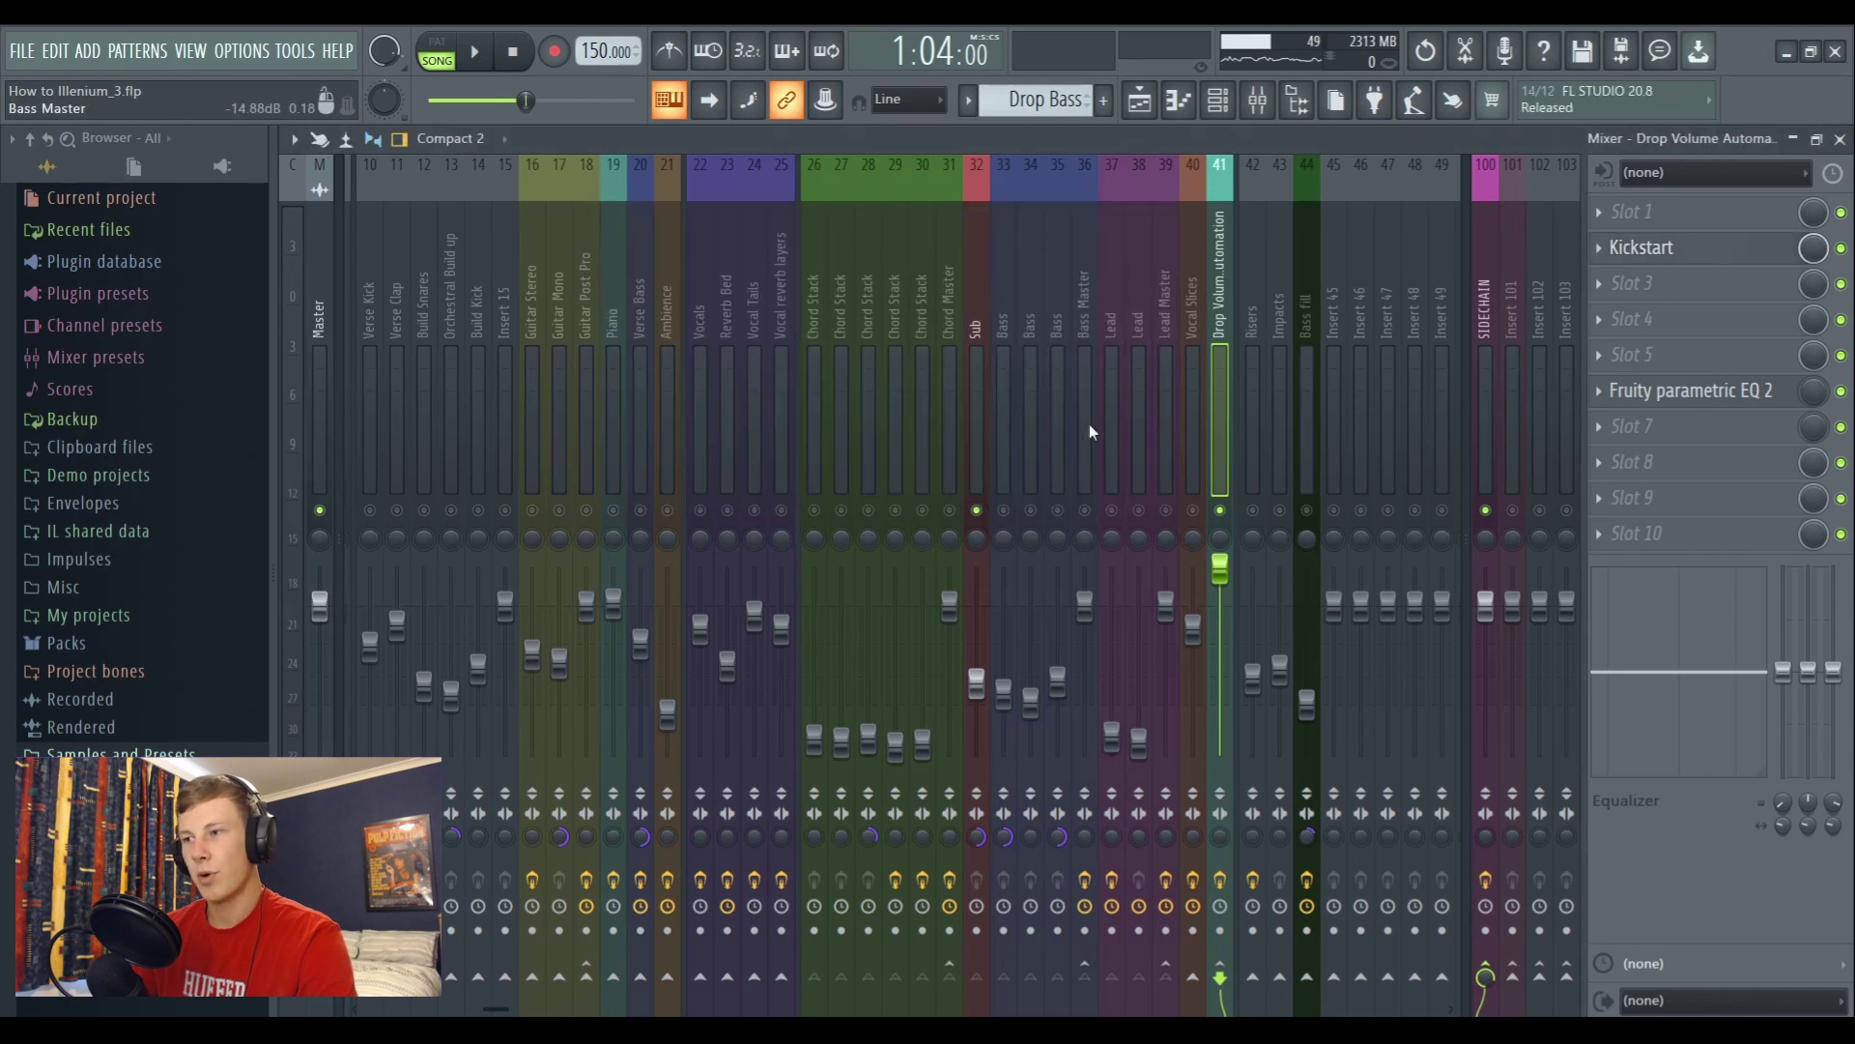
pyautogui.press('space')
pyautogui.press('F5')
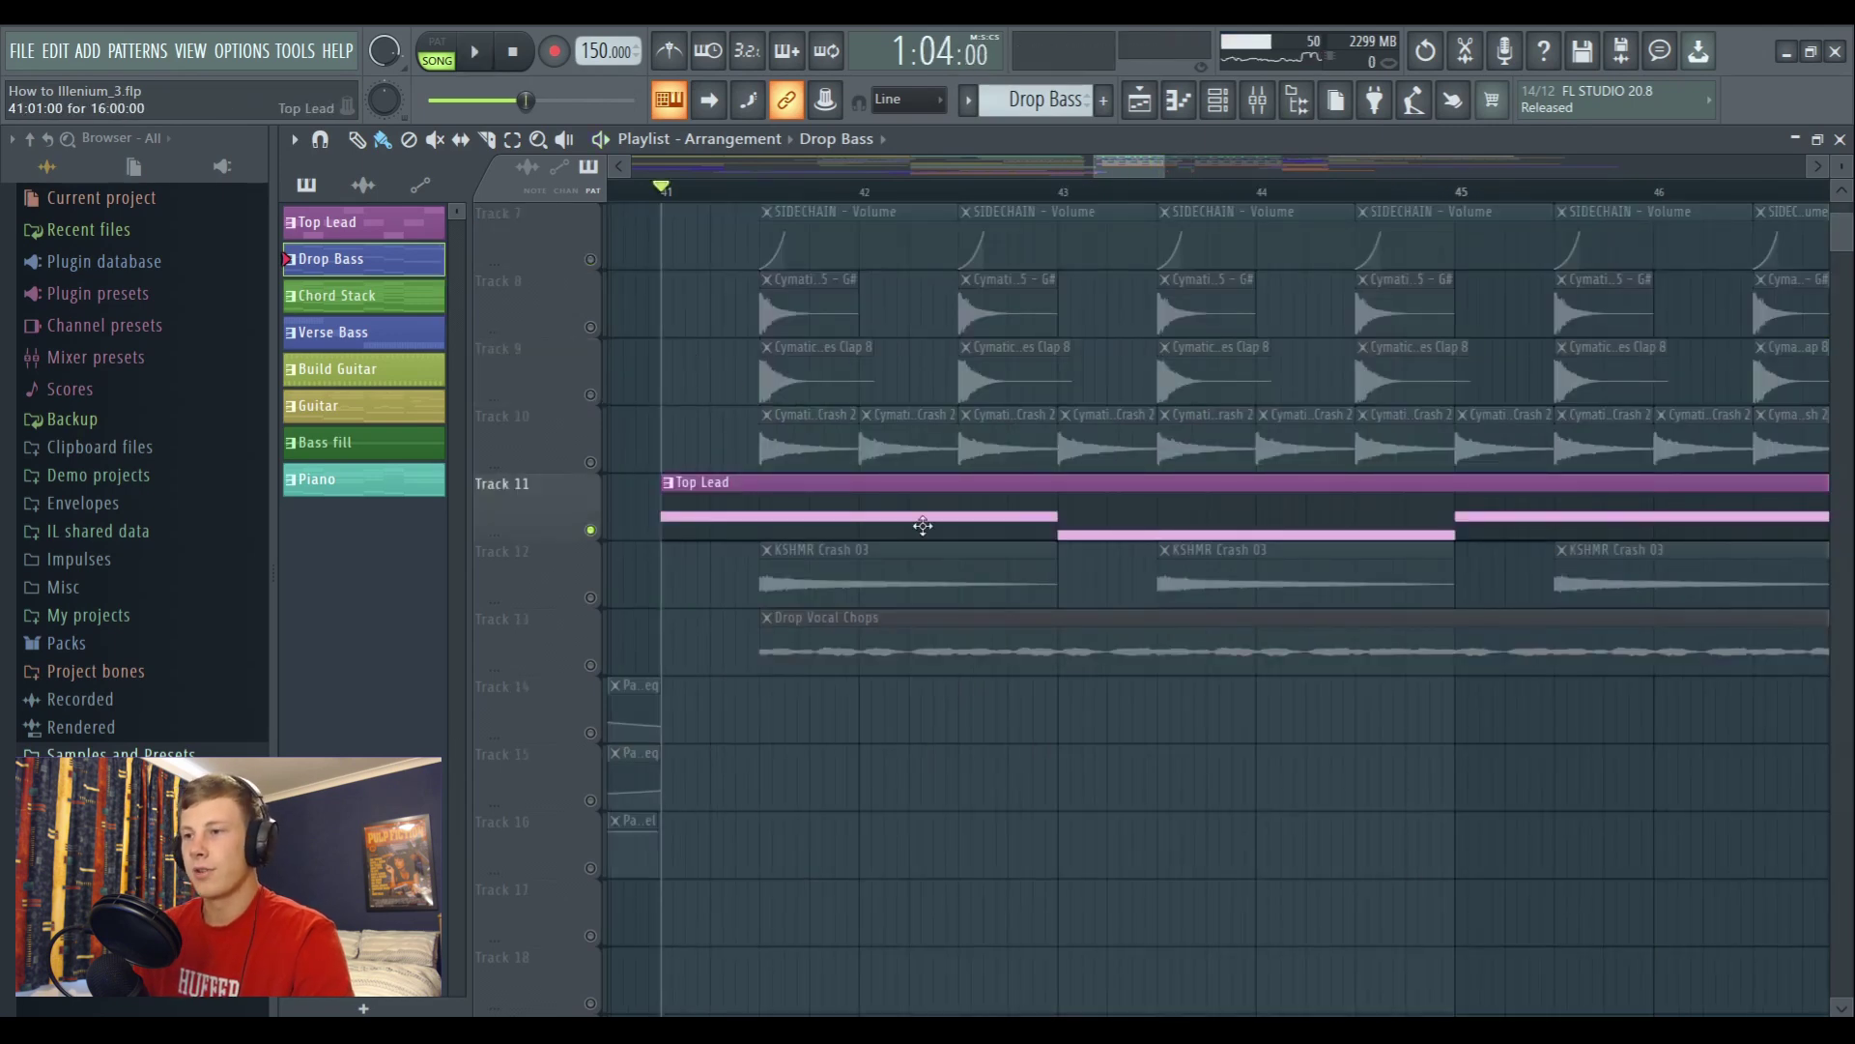
# Select Lead insert 37 in the mixer and examine the Top Lead pattern's notes in the piano roll
pyautogui.click(1272, 99)
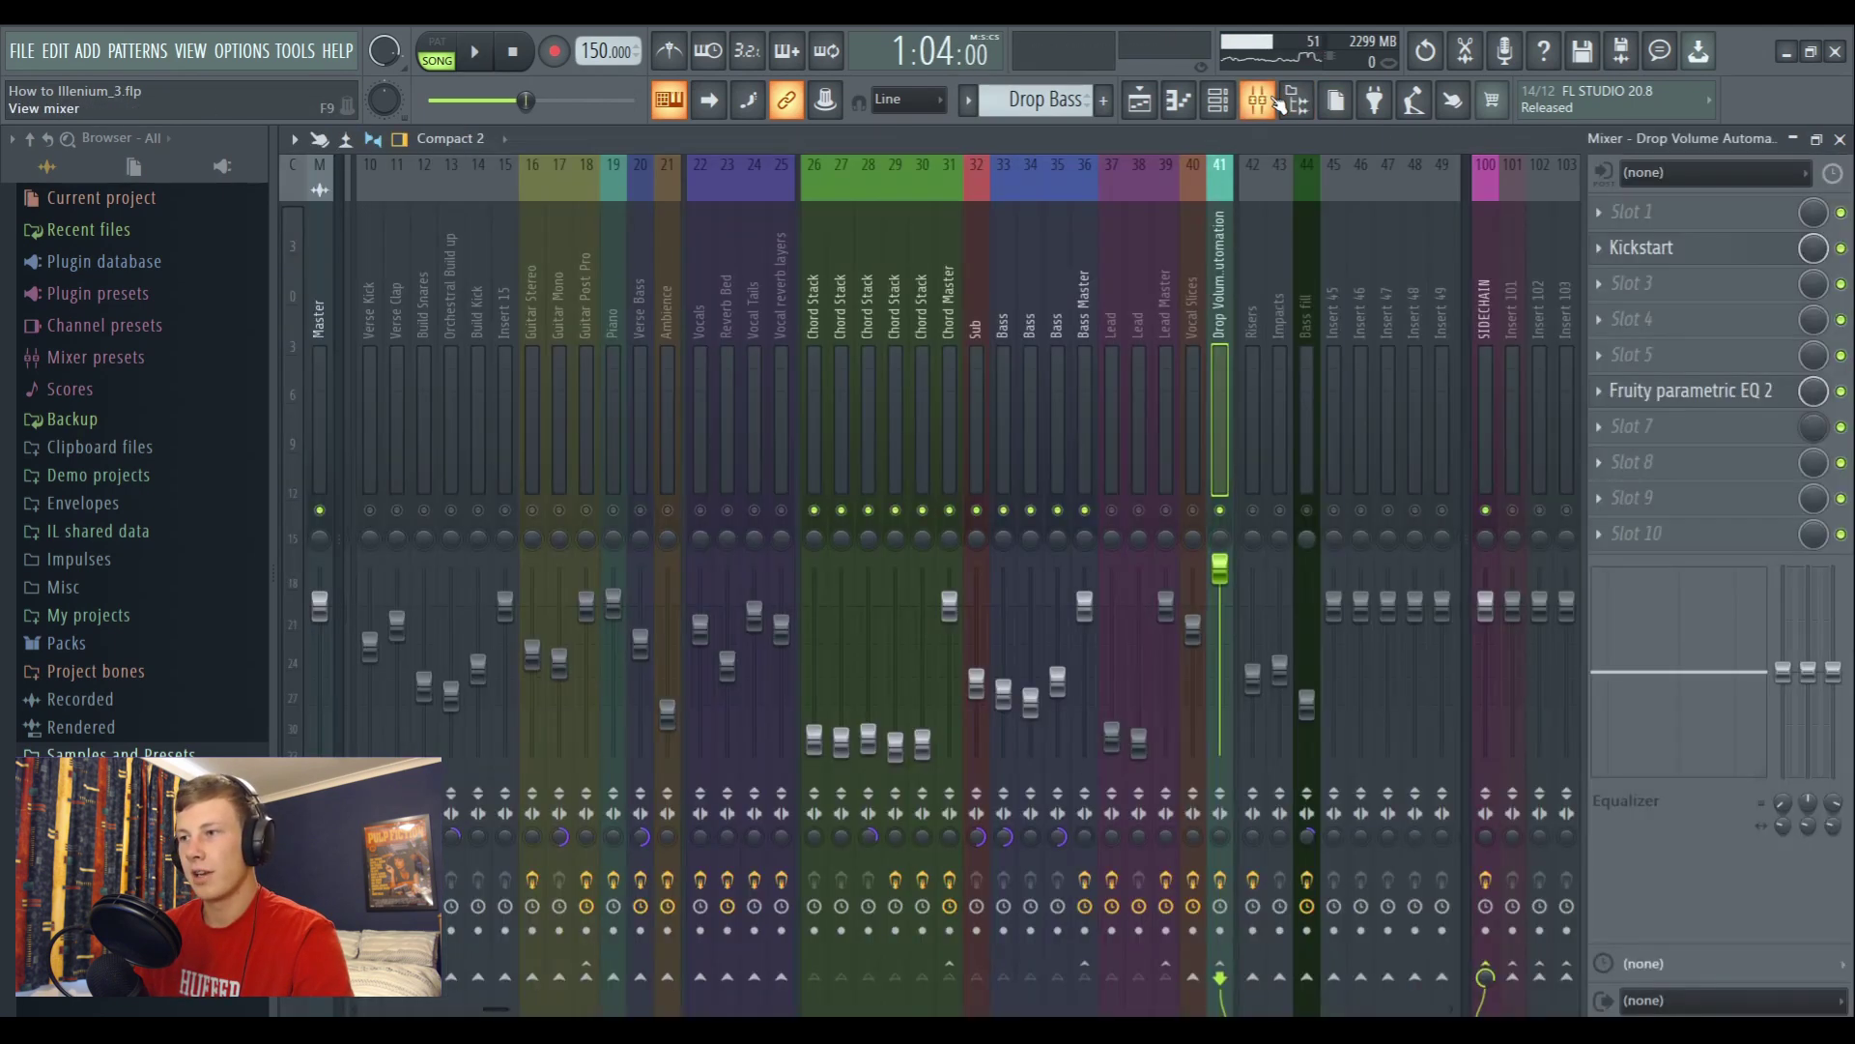
pyautogui.click(1112, 319)
pyautogui.press('F5')
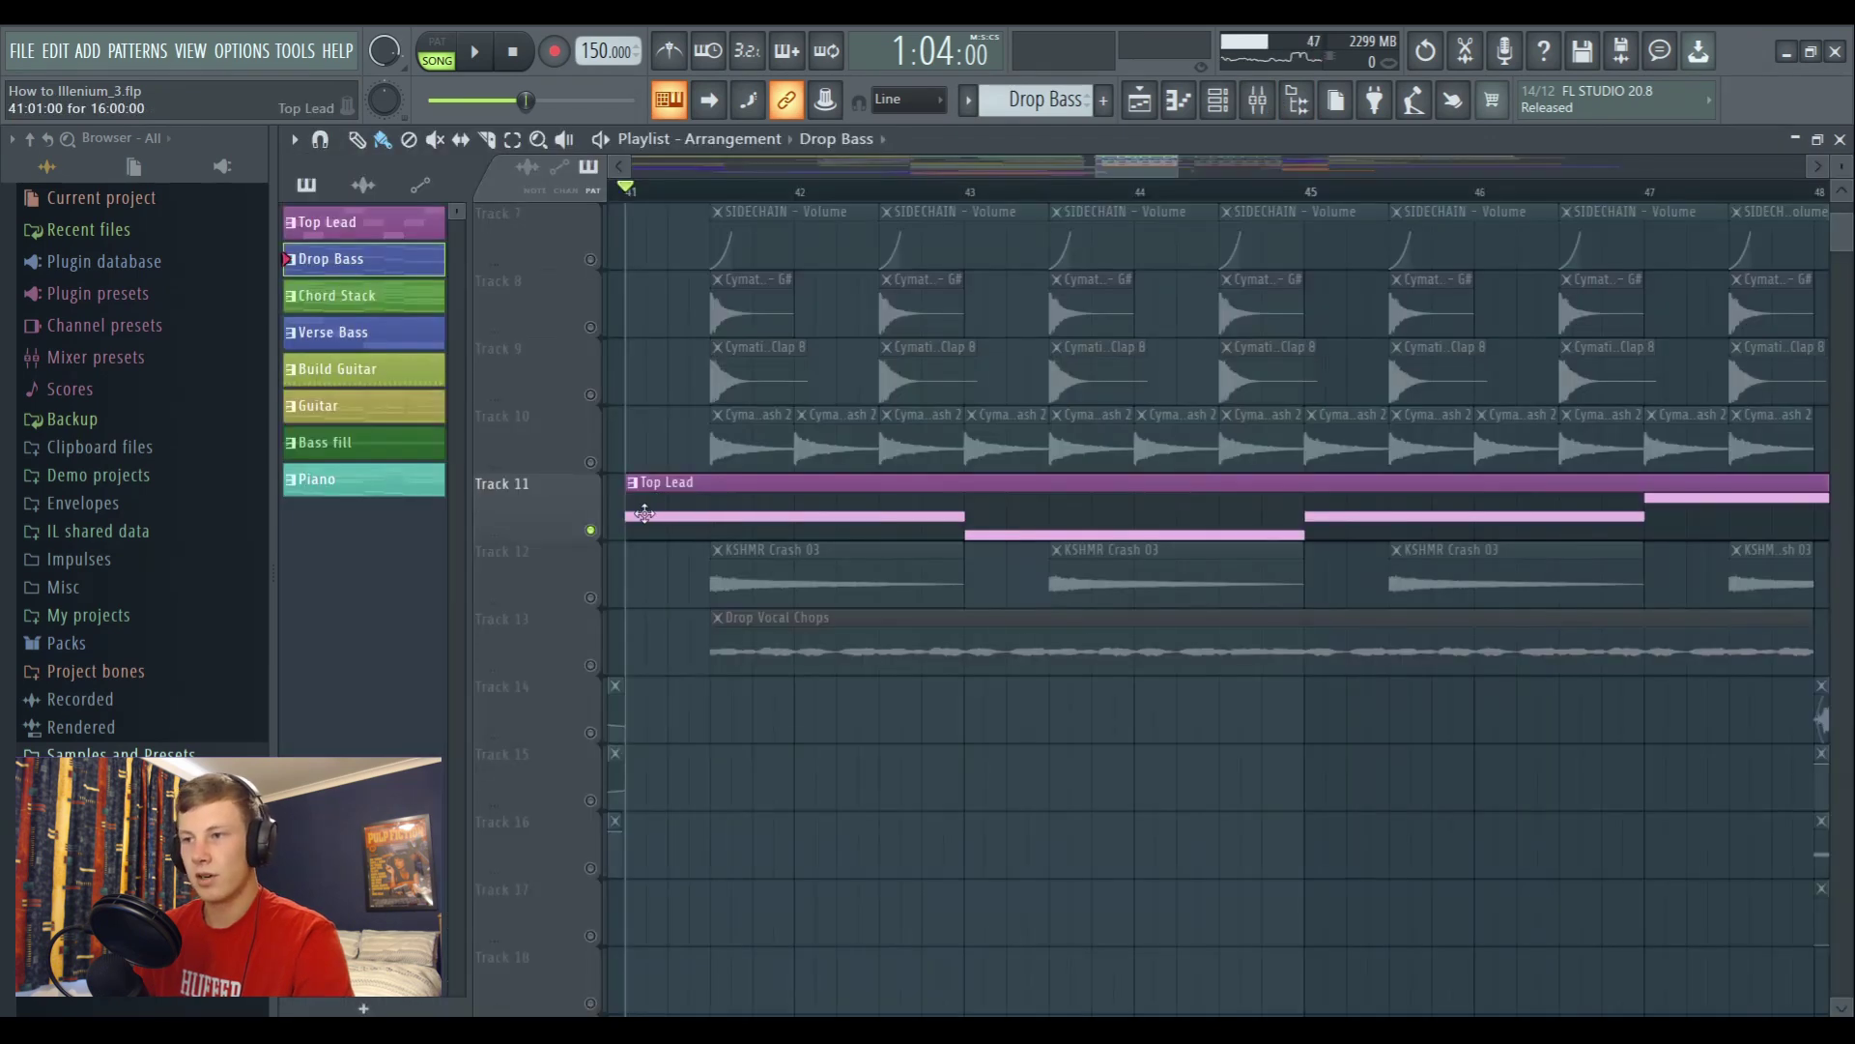
pyautogui.doubleClick(734, 483)
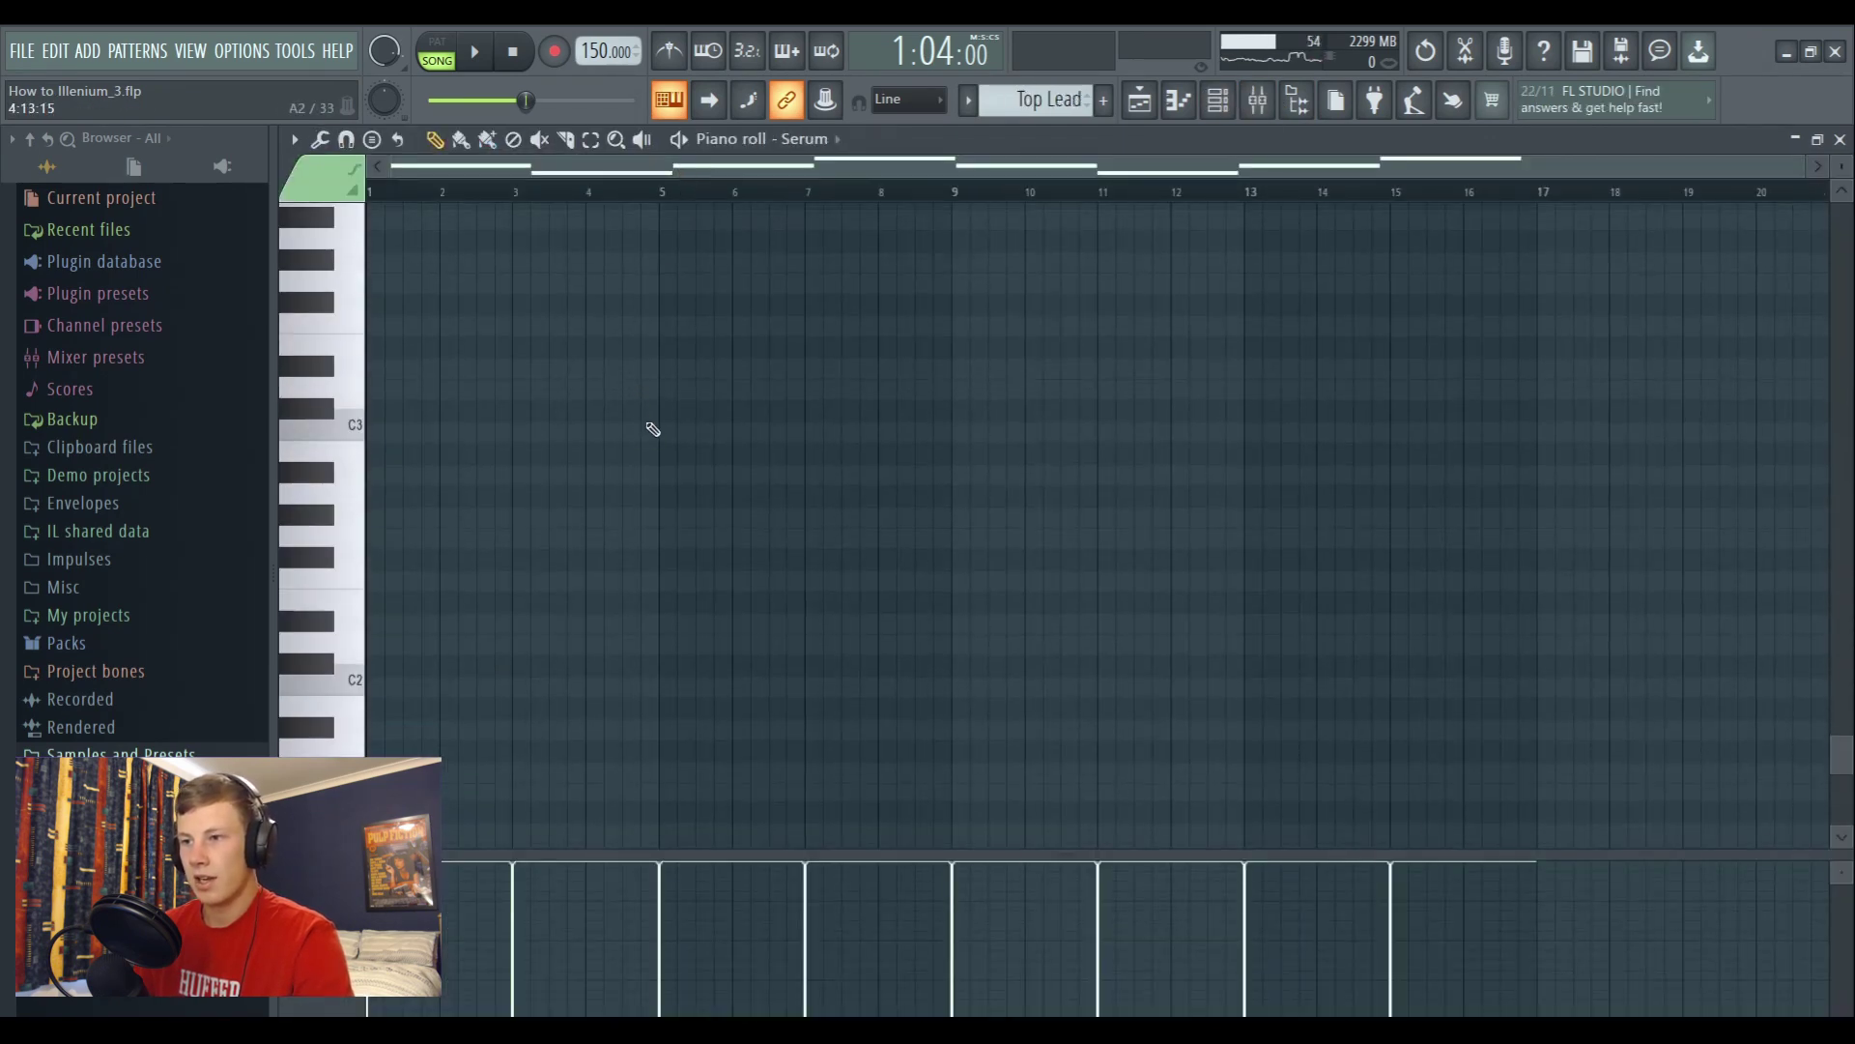
pyautogui.scroll(2, 819, 526)
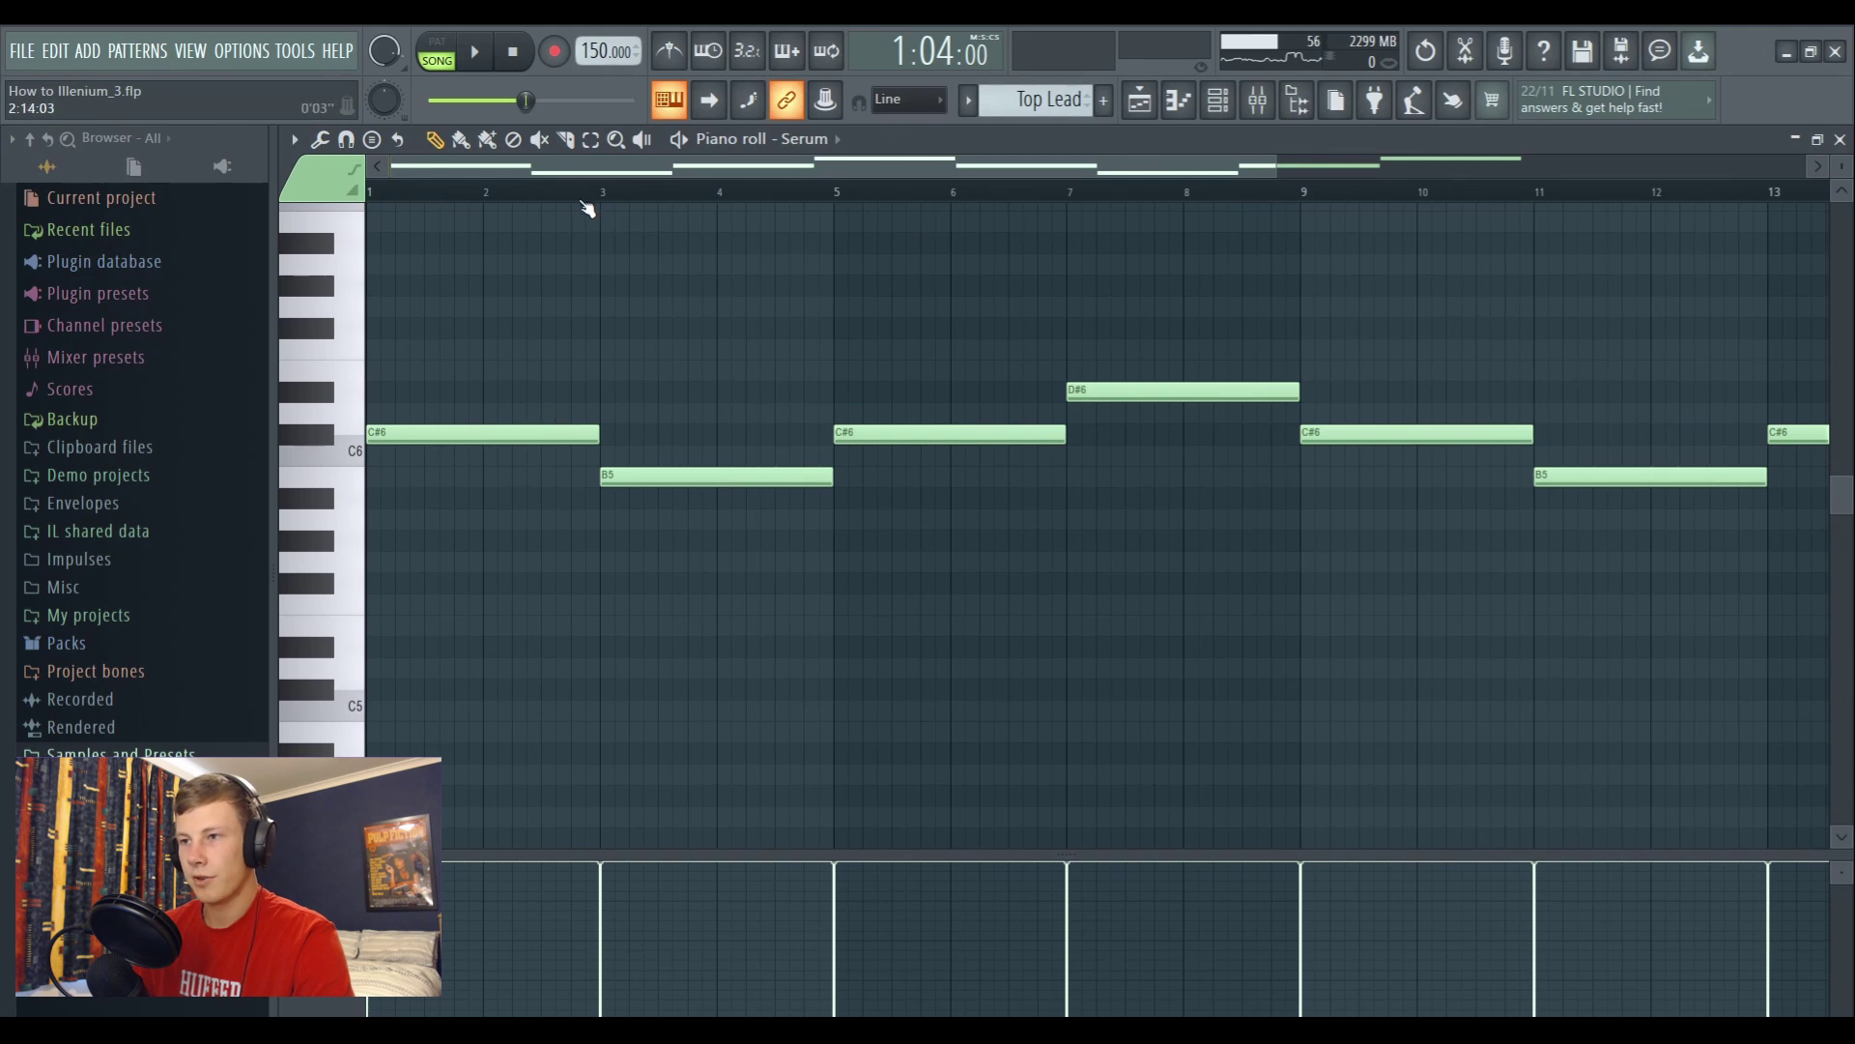
pyautogui.scroll(-2, 583, 209)
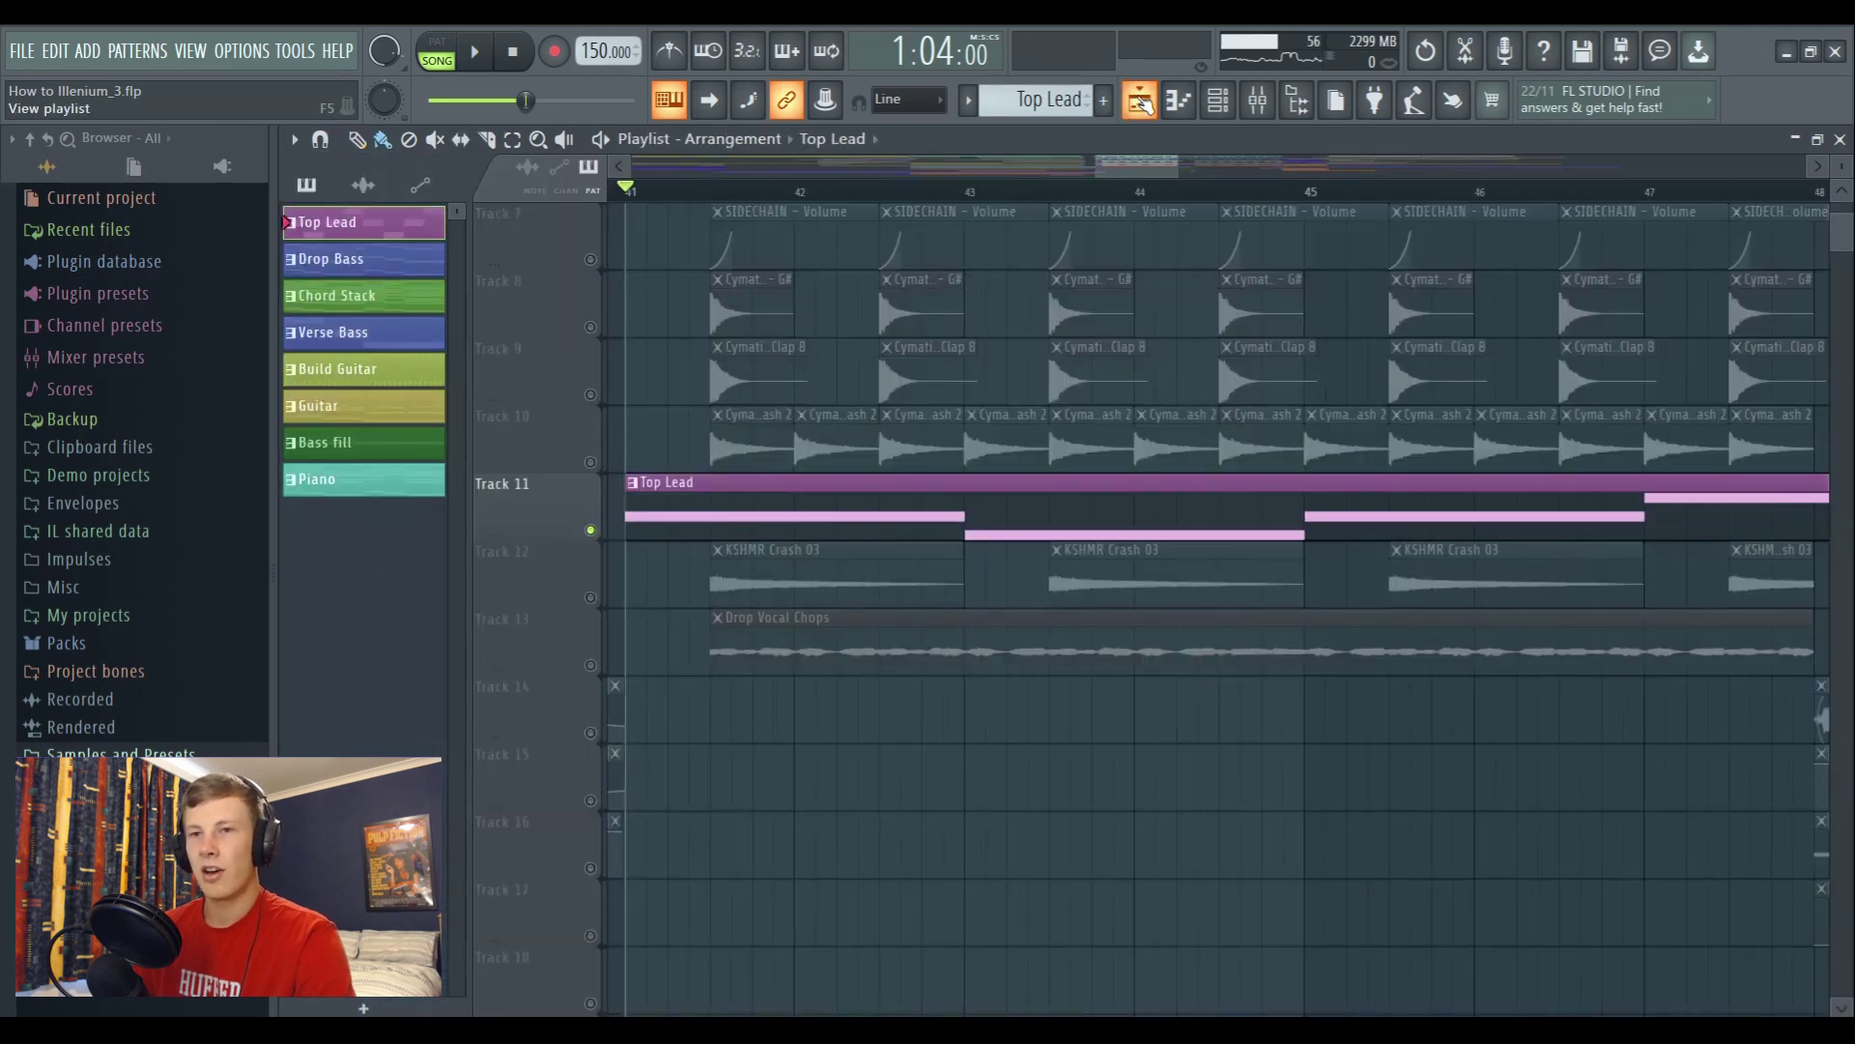
# Play the Top Lead from bar 41 and solo Lead inserts 37 and 38 in turn in the mixer
pyautogui.scroll(-2, 947, 201)
pyautogui.press('space')
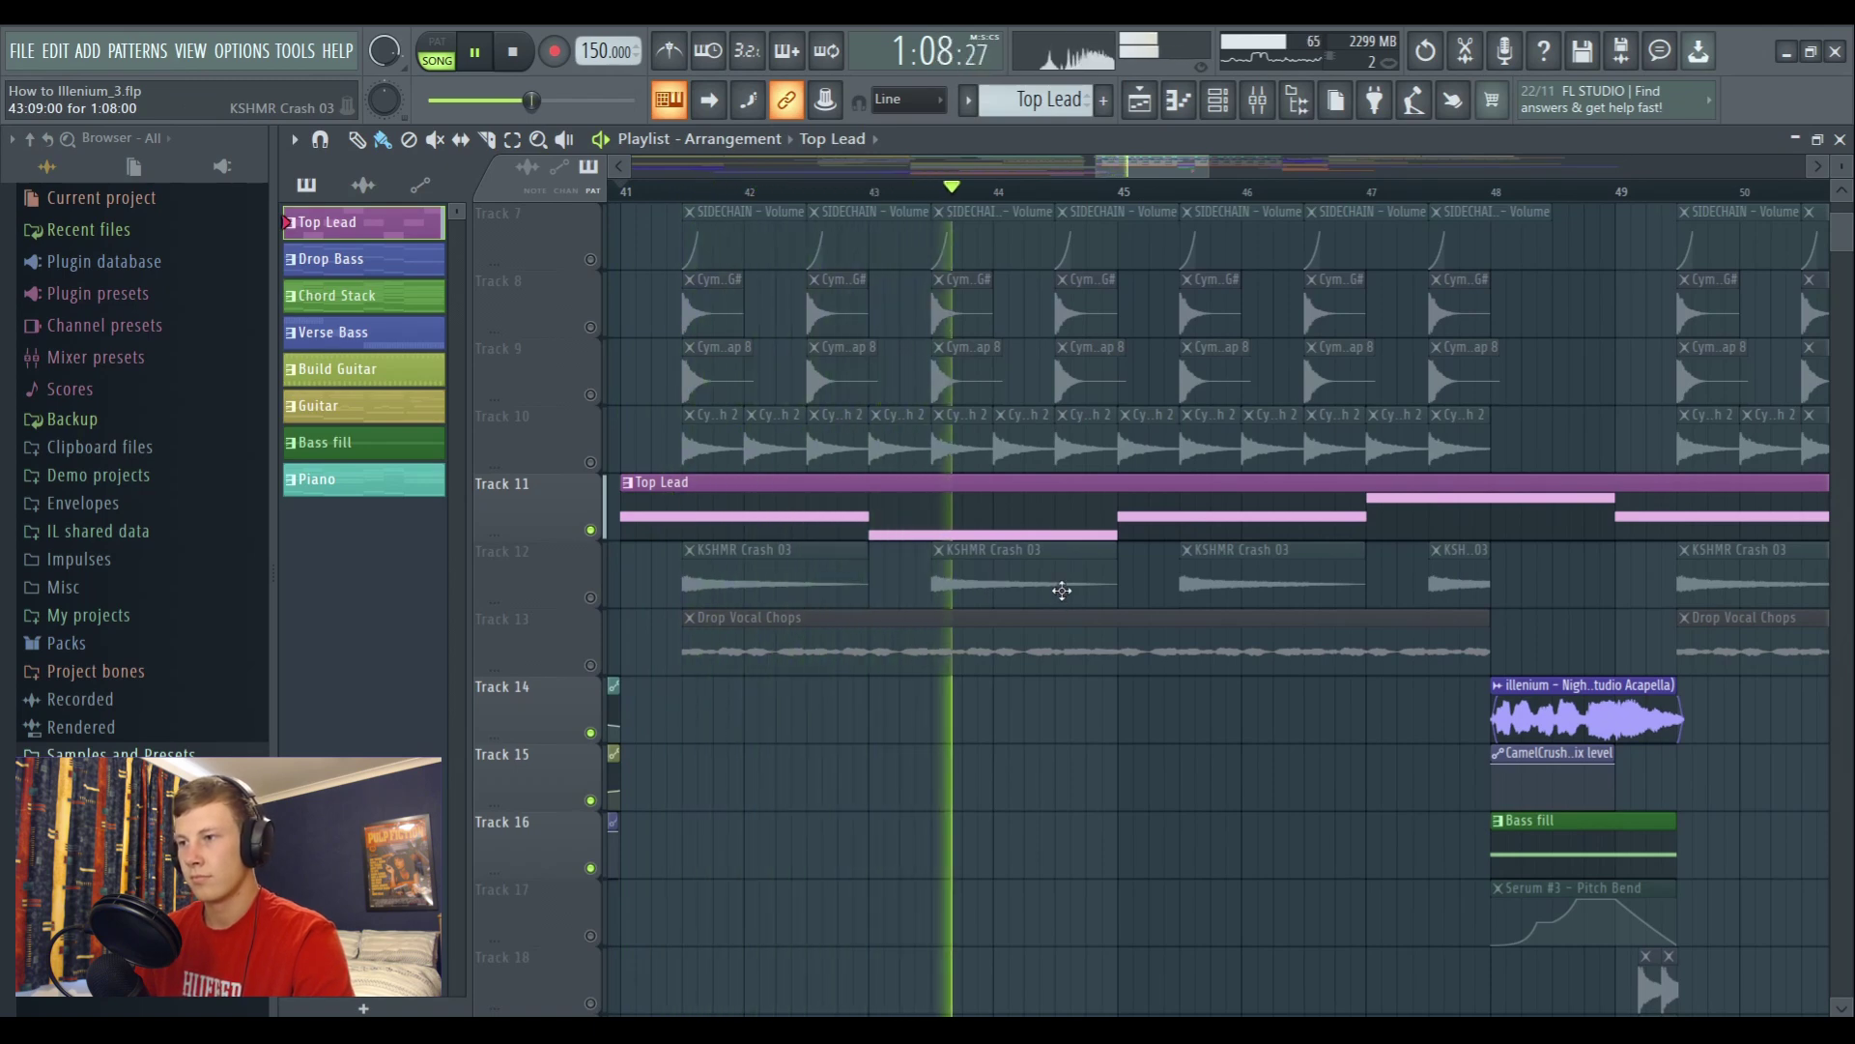
pyautogui.doubleClick(977, 509)
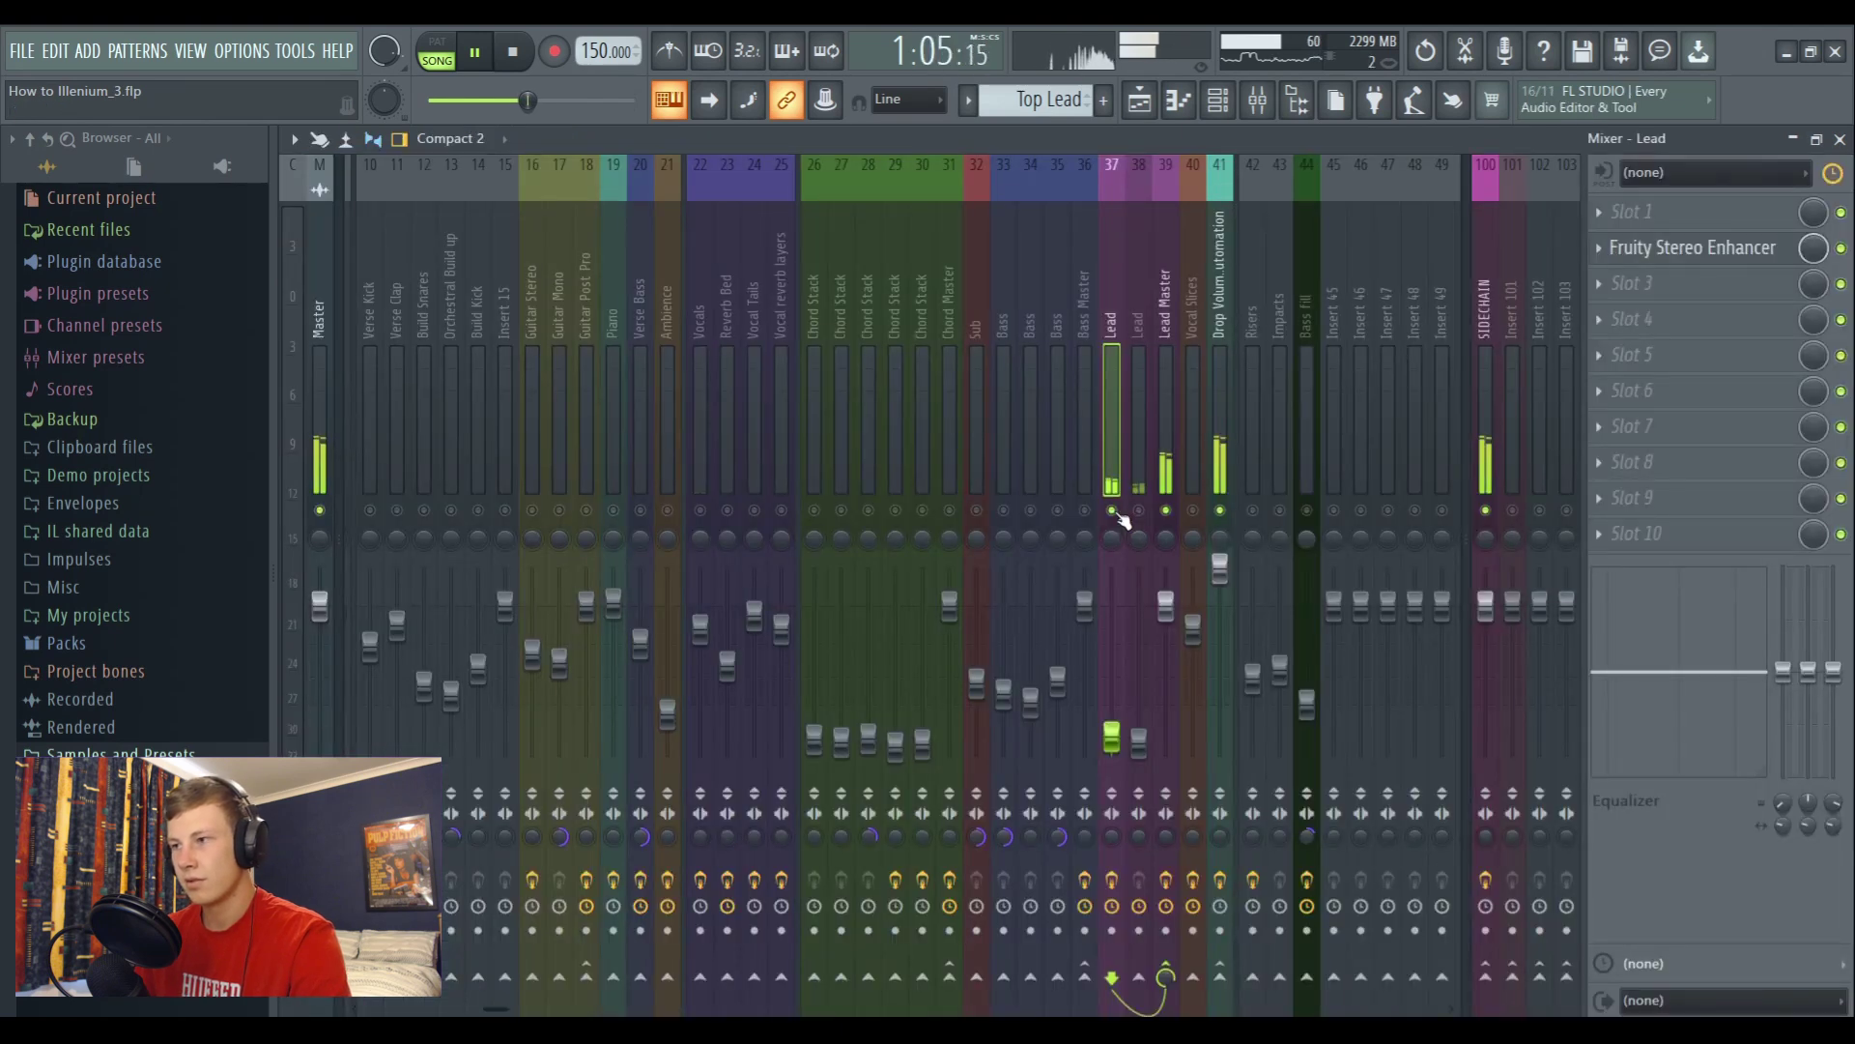
pyautogui.click(1140, 512)
pyautogui.click(1134, 323)
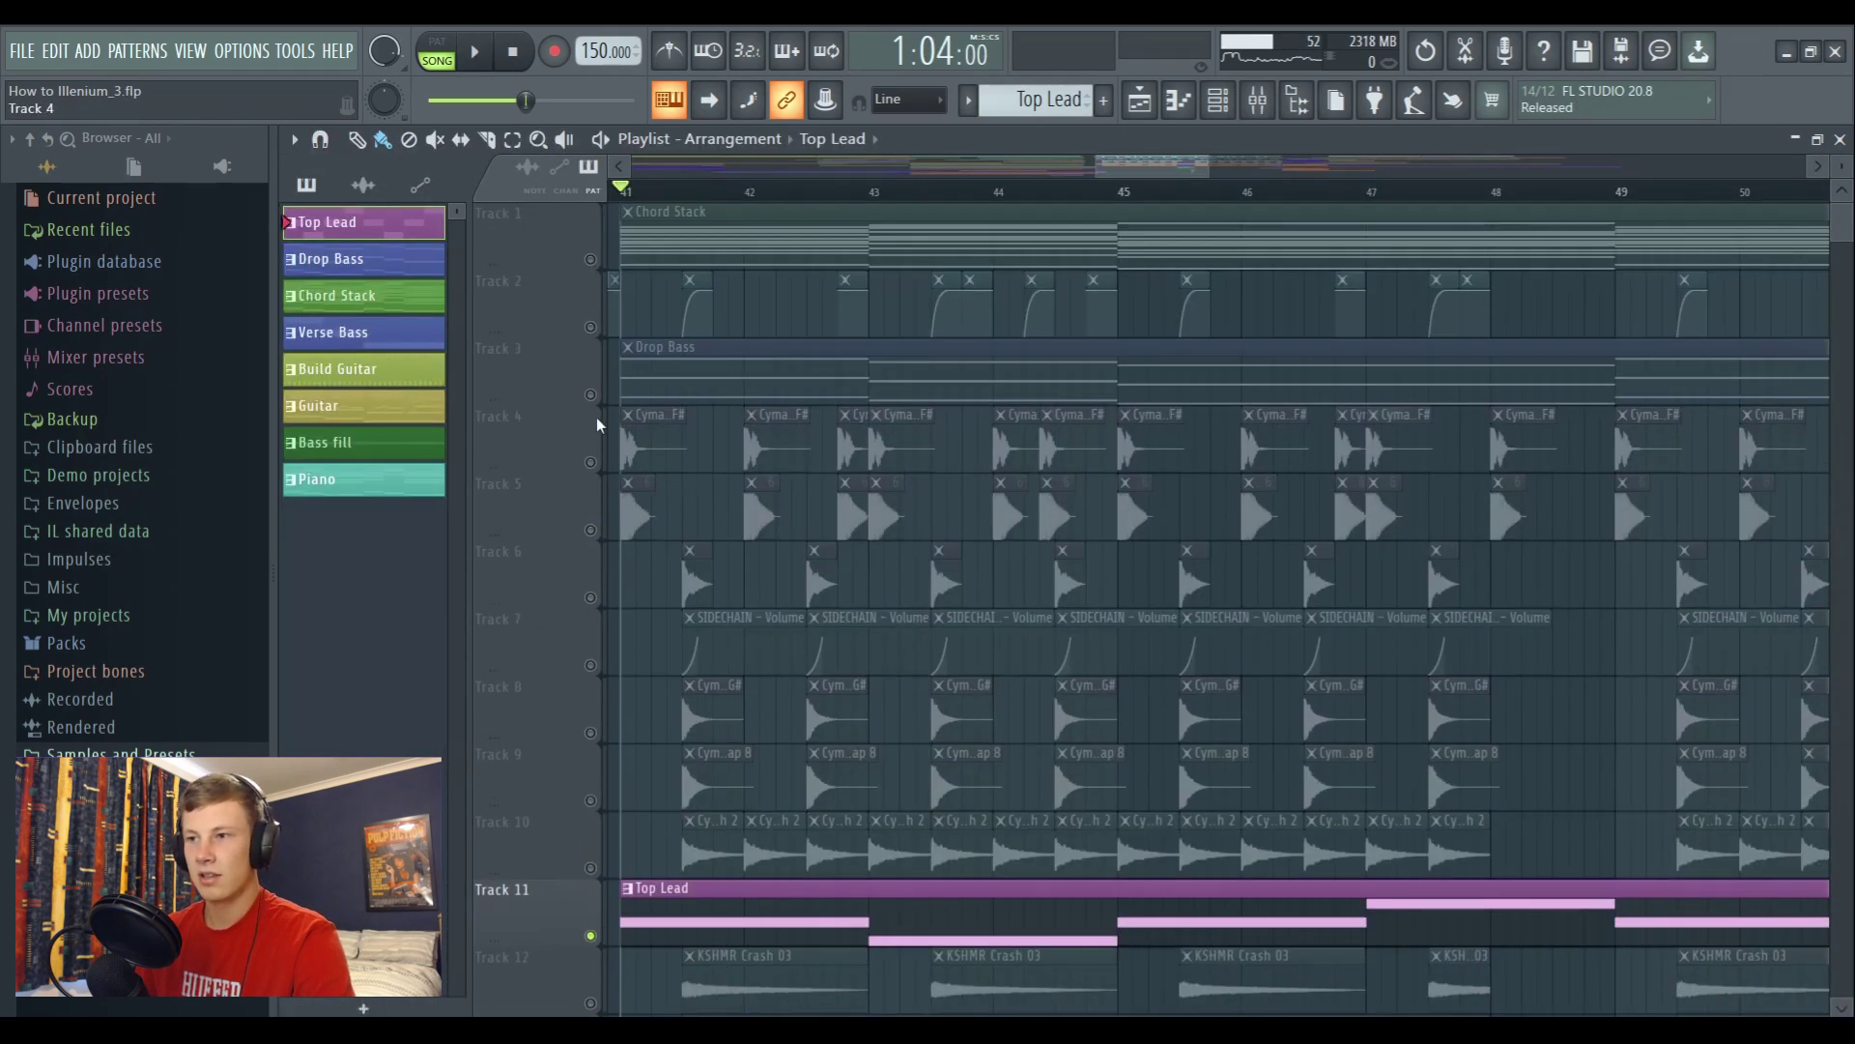
# Unmute Drop Bass on Track 3 and Chord Stack on Track 1 and play them together with the Top Lead
pyautogui.click(591, 395)
pyautogui.click(590, 259)
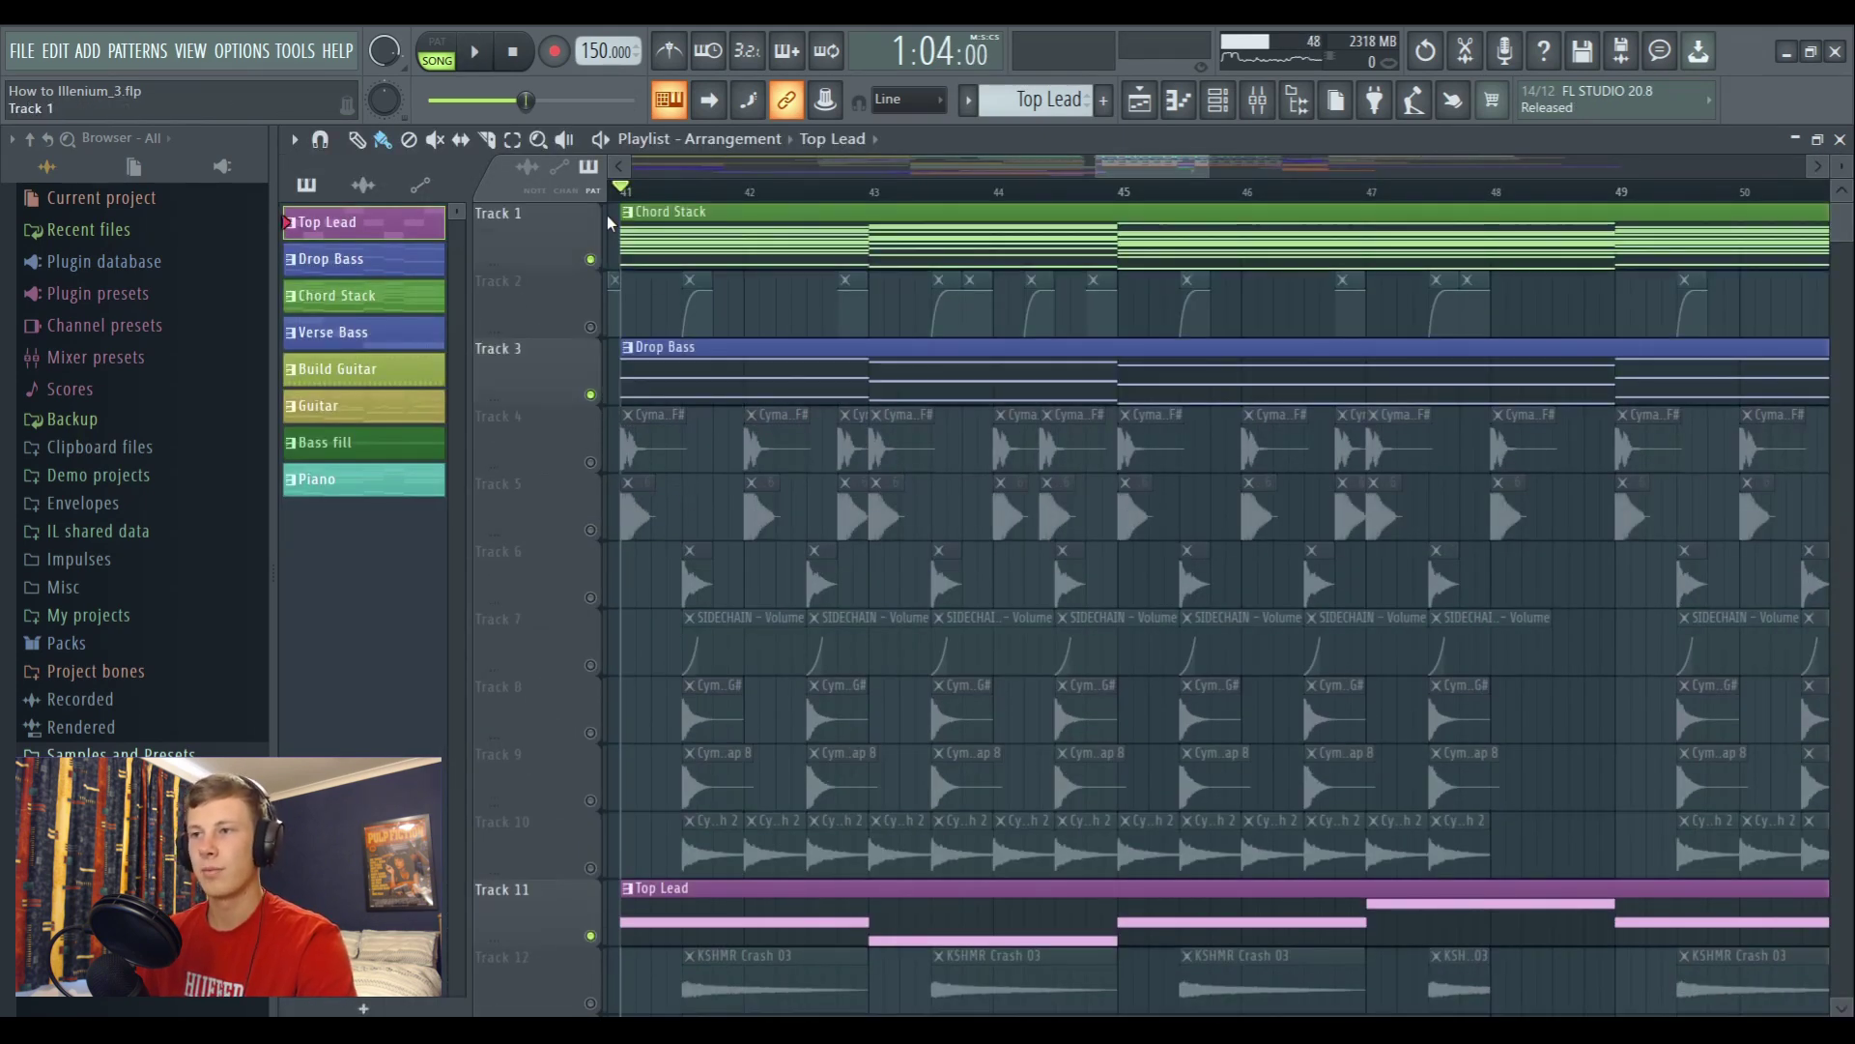
pyautogui.scroll(-1, 1031, 193)
pyautogui.click(590, 327)
pyautogui.press('space')
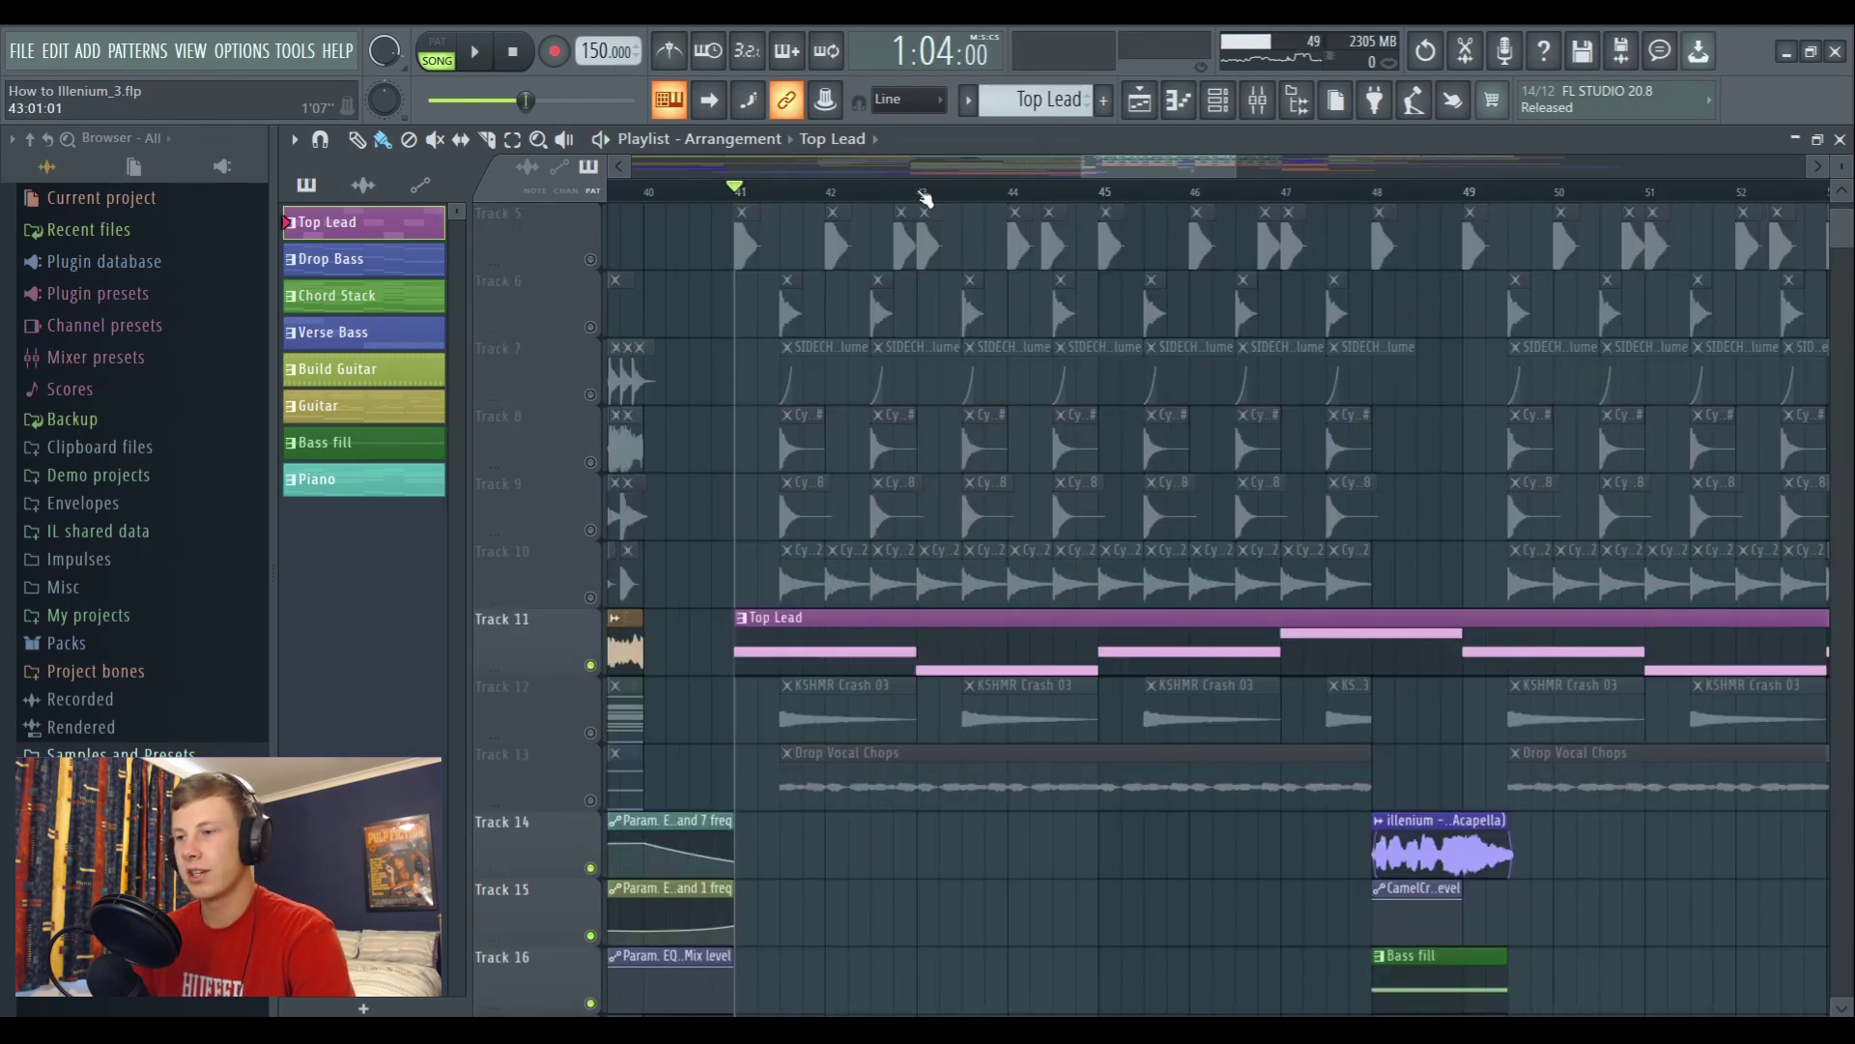
# Solo the Drop Vocal Chops on Track 13 and play them in the playlist
pyautogui.scroll(-3, 966, 387)
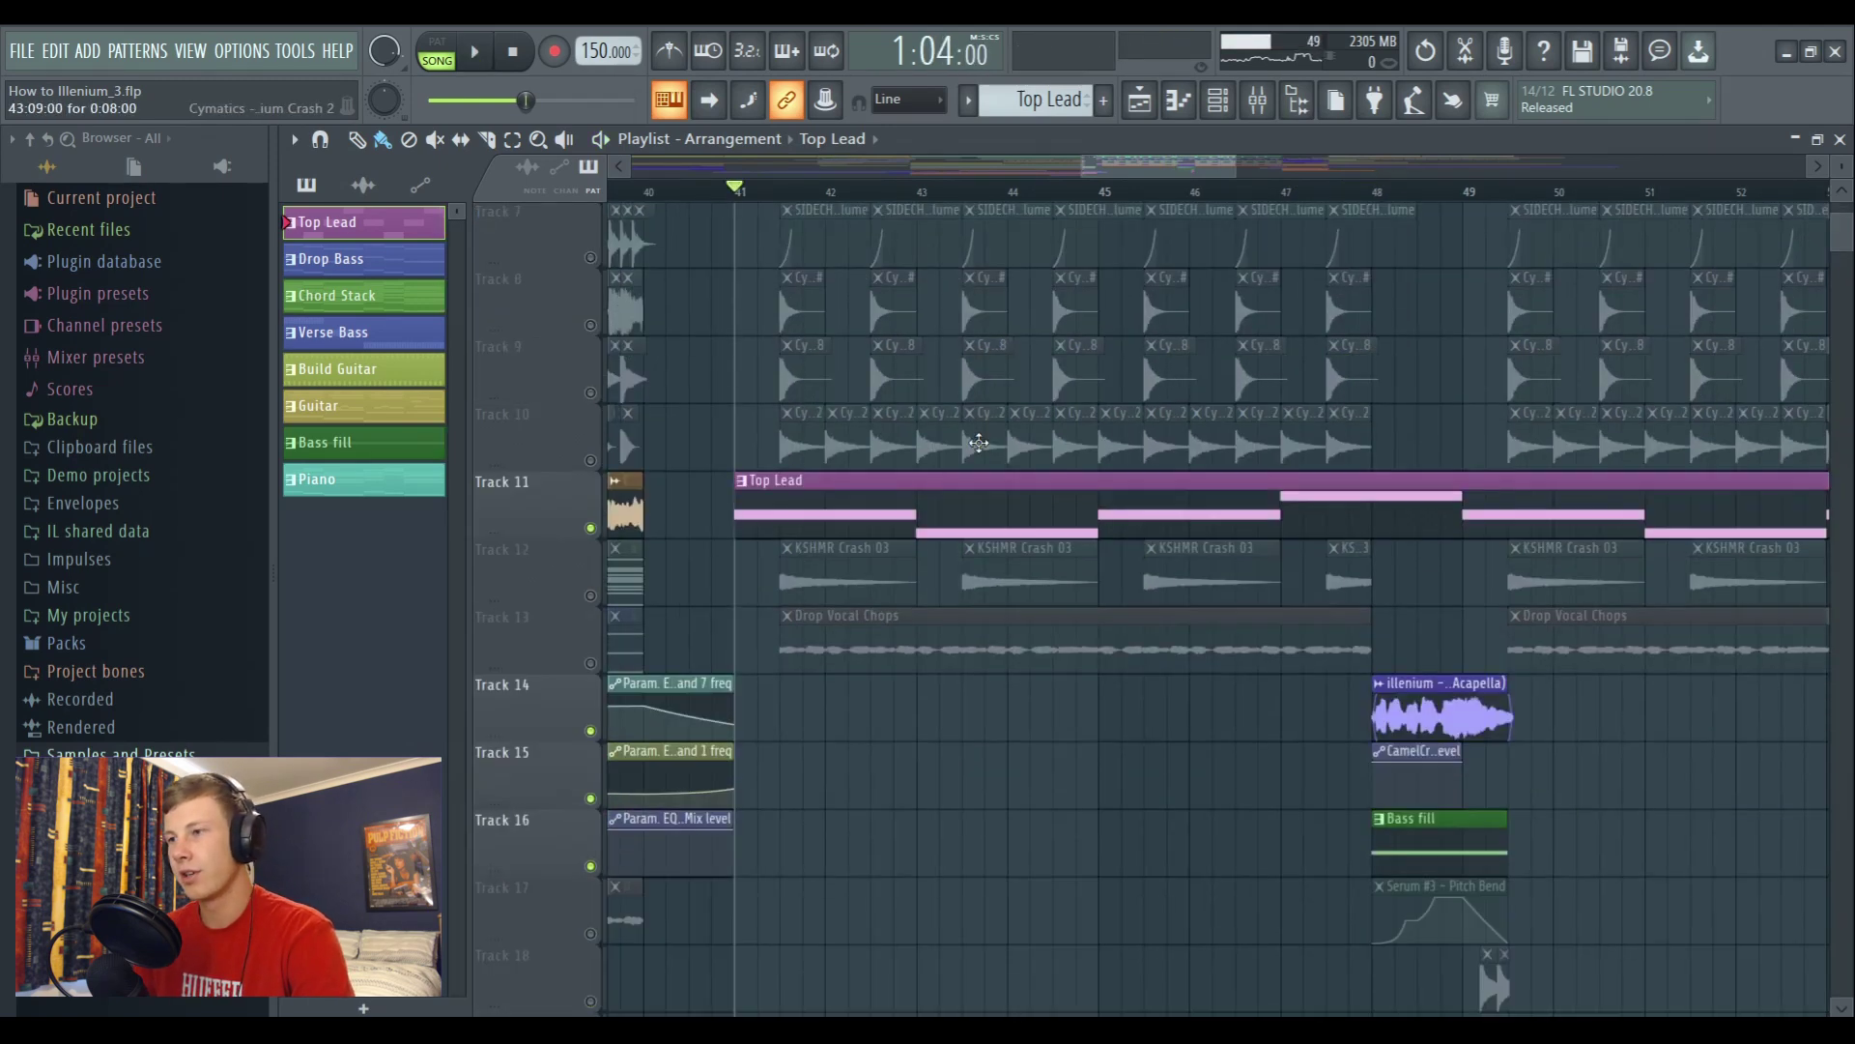
pyautogui.scroll(3, 960, 194)
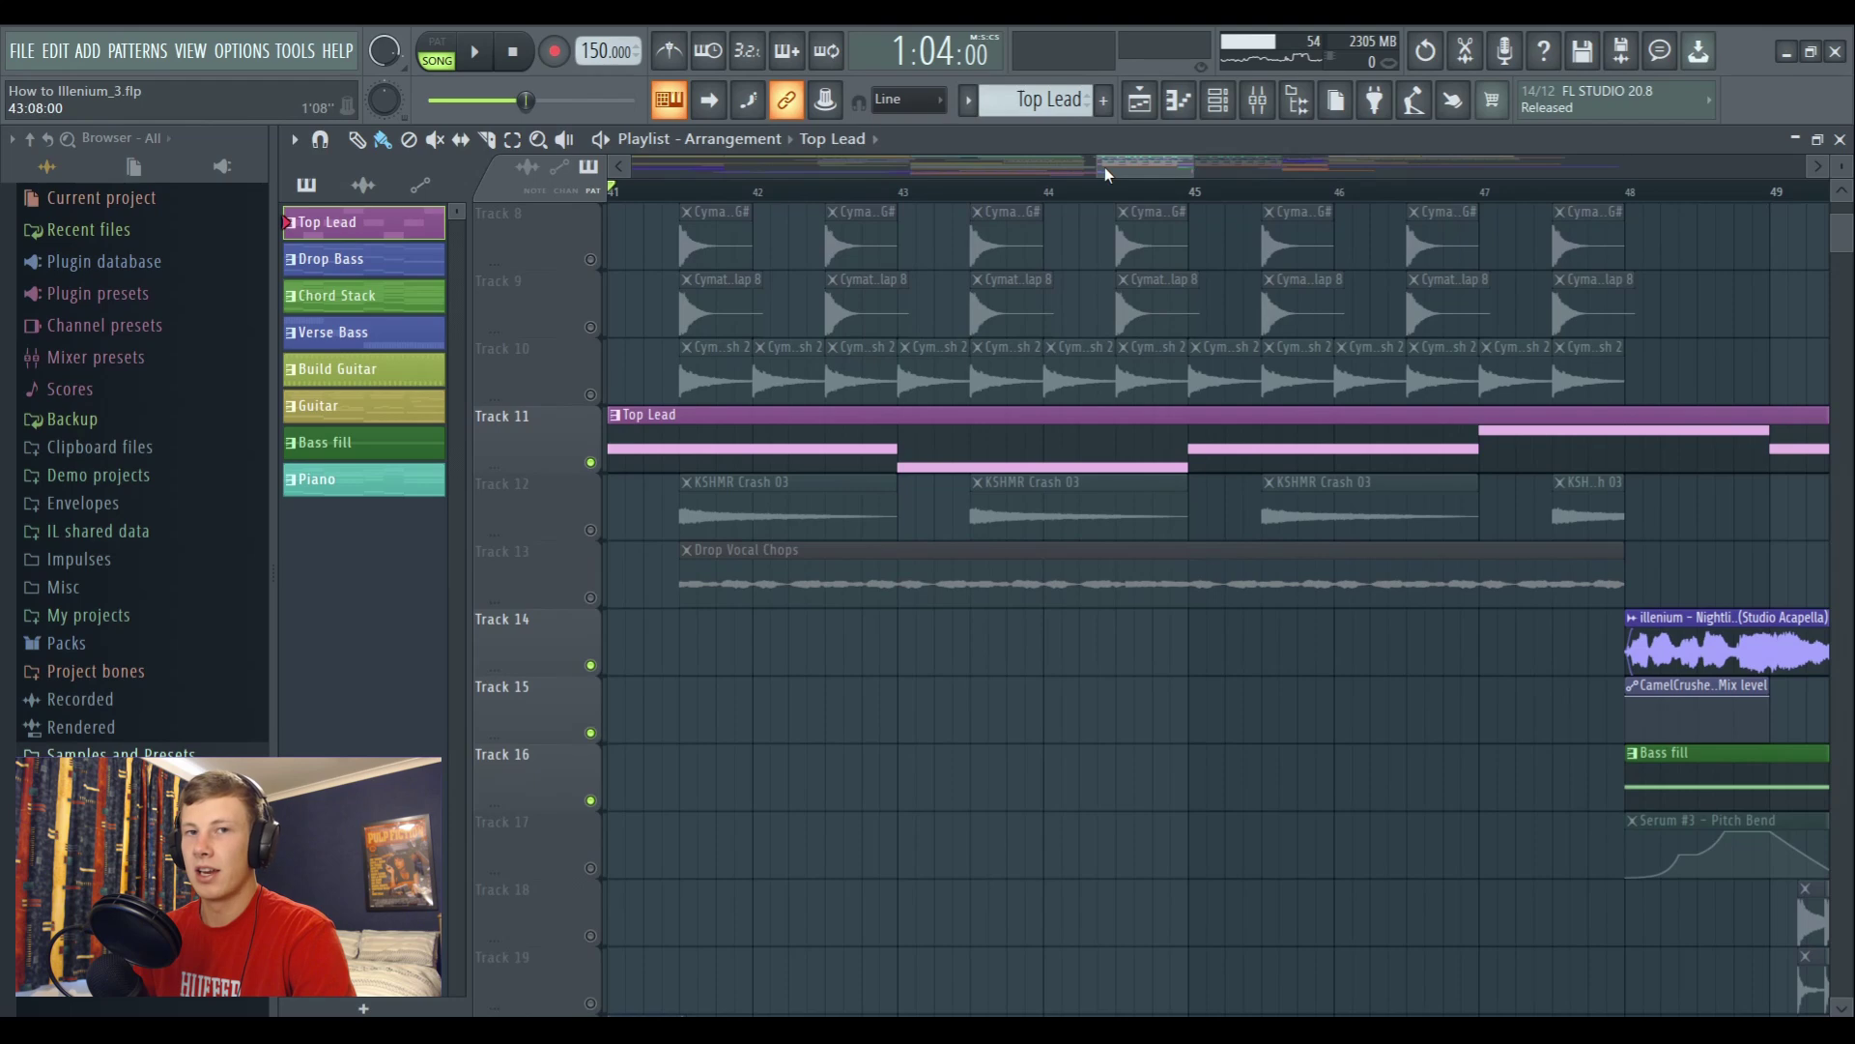
pyautogui.rightClick(590, 597)
pyautogui.press('space')
pyautogui.scroll(2, 773, 198)
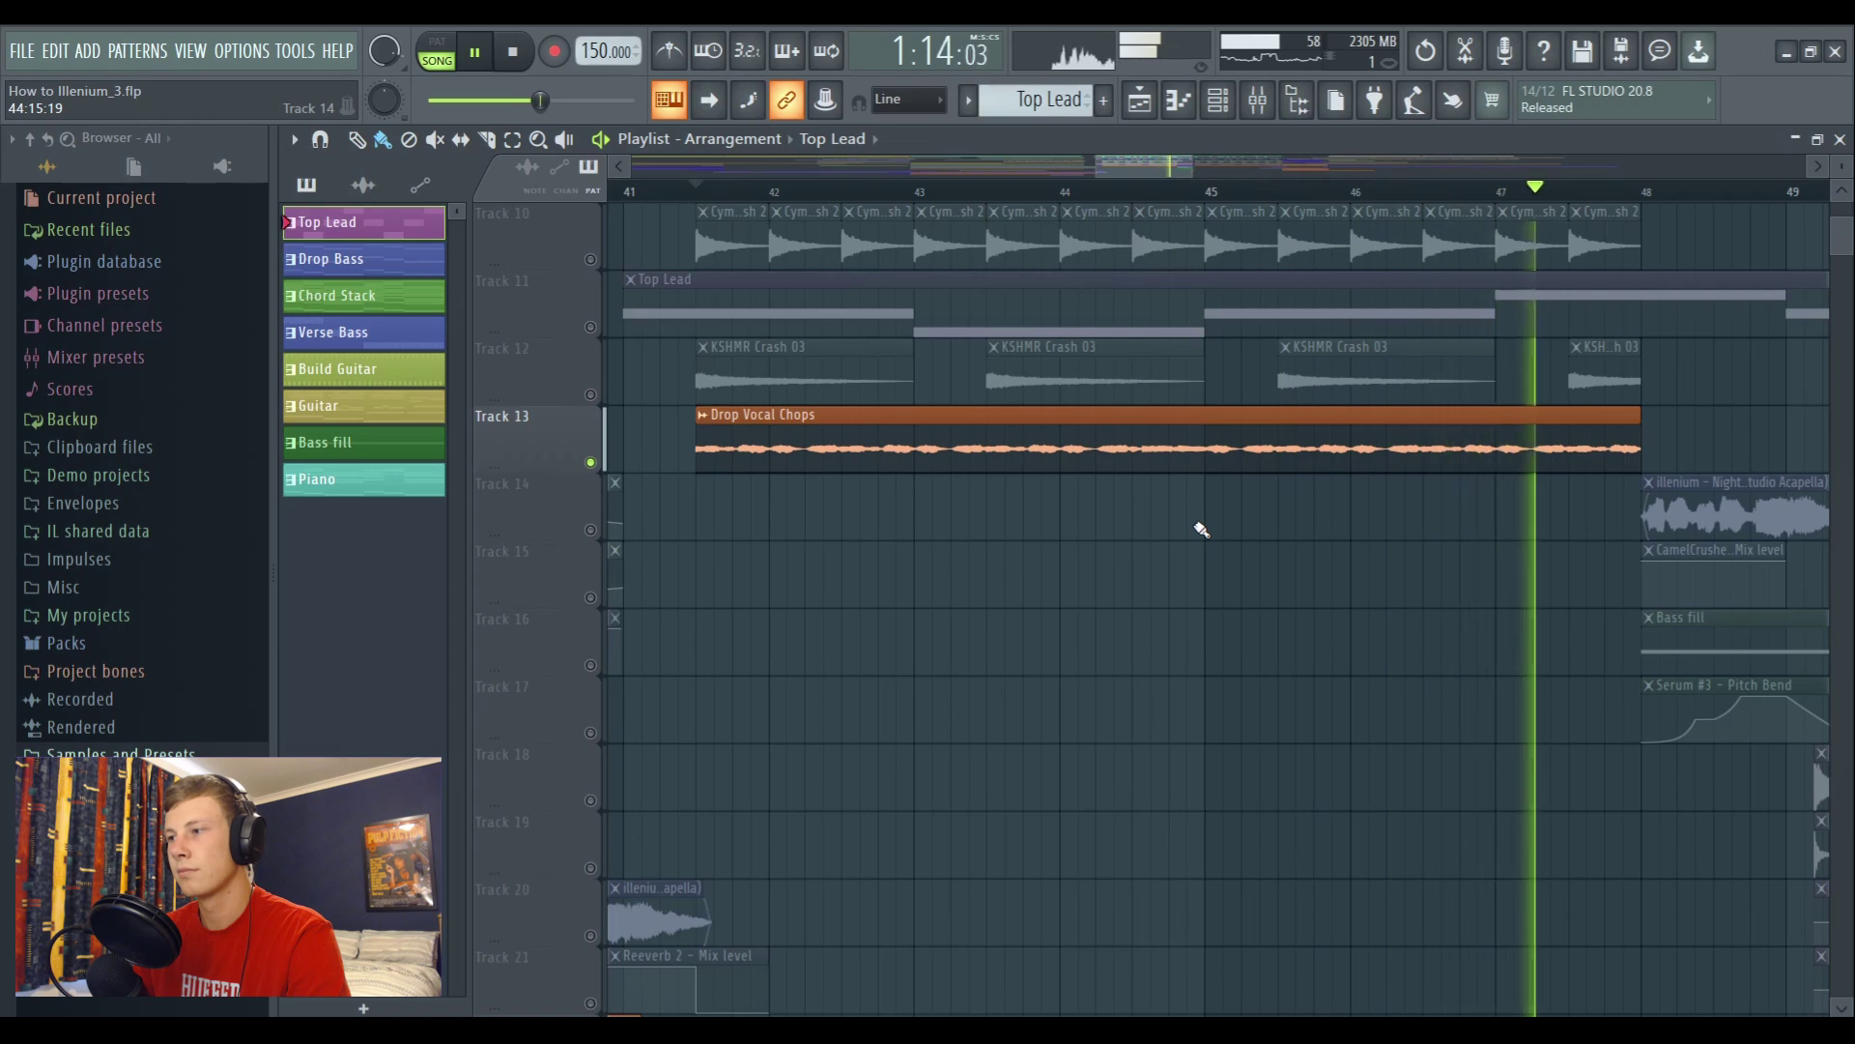
pyautogui.press('space')
# Select the Drop Vocal Chops clip and inspect Manipulator on the Vocal Slices mixer insert
pyautogui.click(1246, 435)
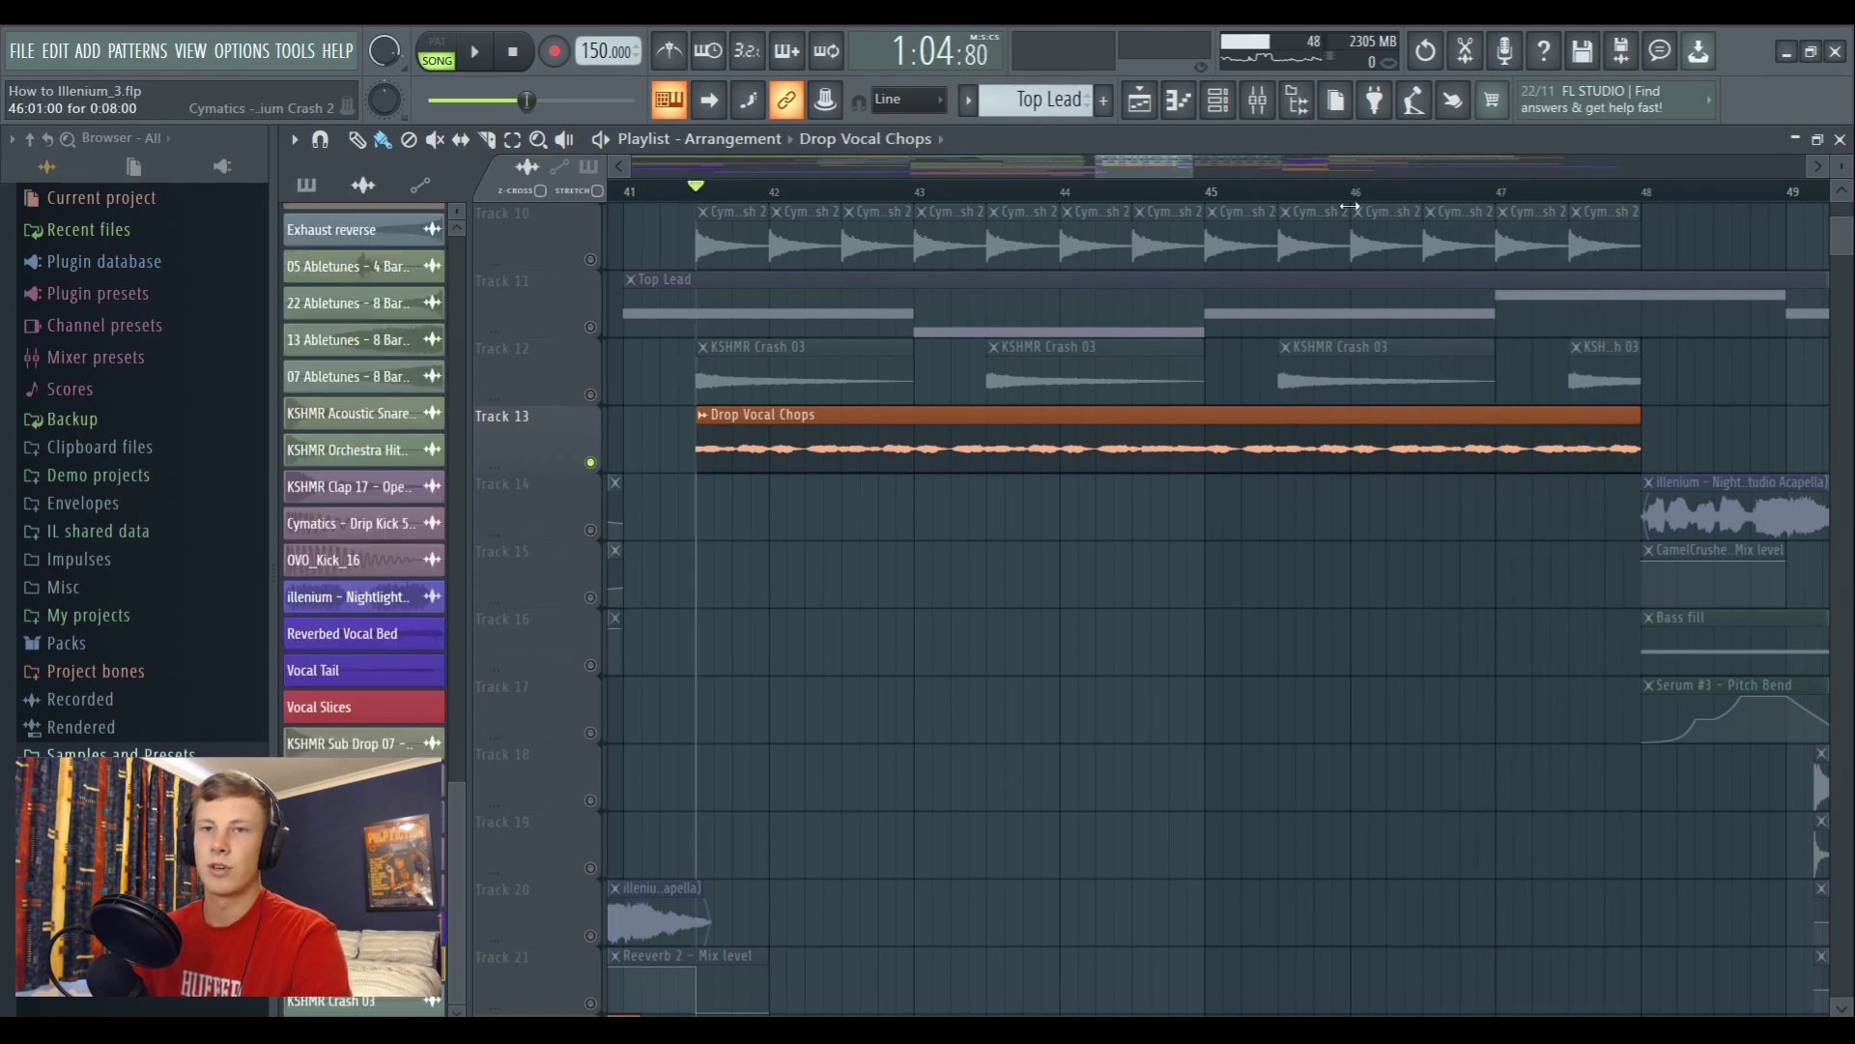
pyautogui.click(1259, 106)
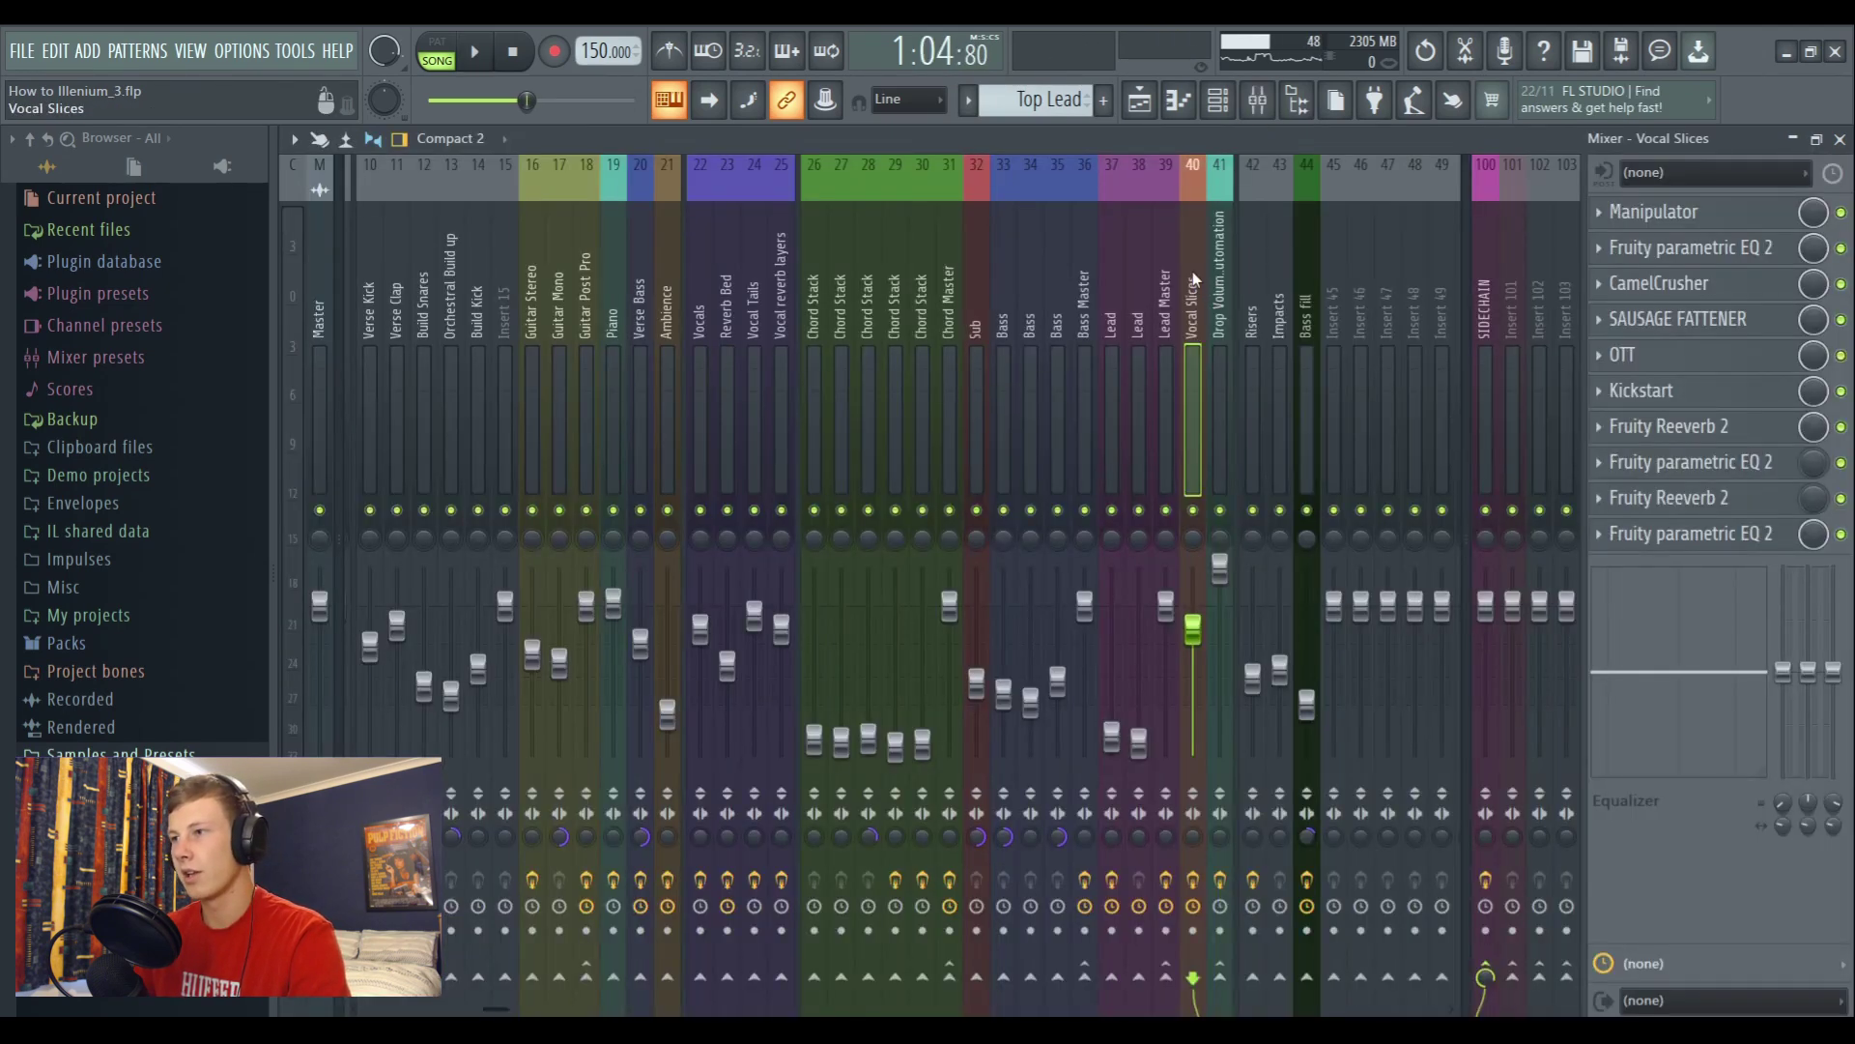
pyautogui.click(1140, 99)
pyautogui.click(1261, 103)
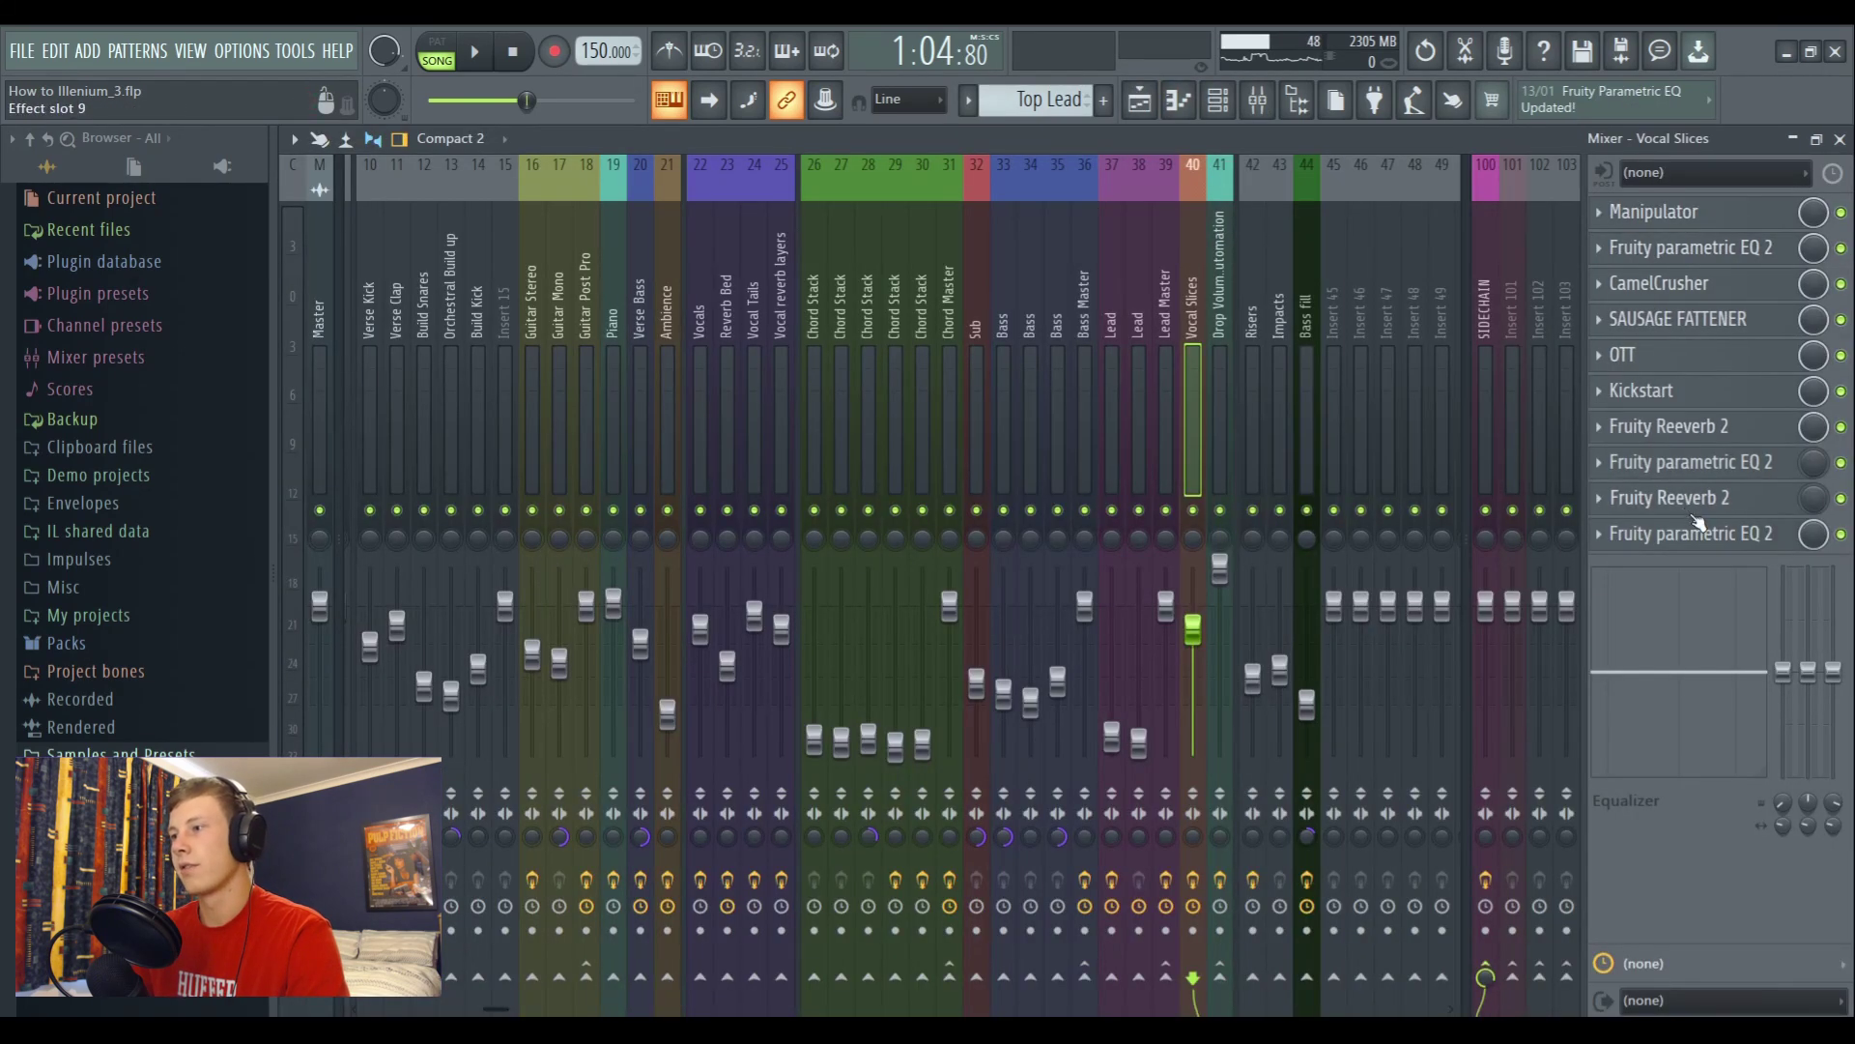
pyautogui.click(1676, 220)
pyautogui.moveTo(909, 230); pyautogui.dragTo(939, 203)
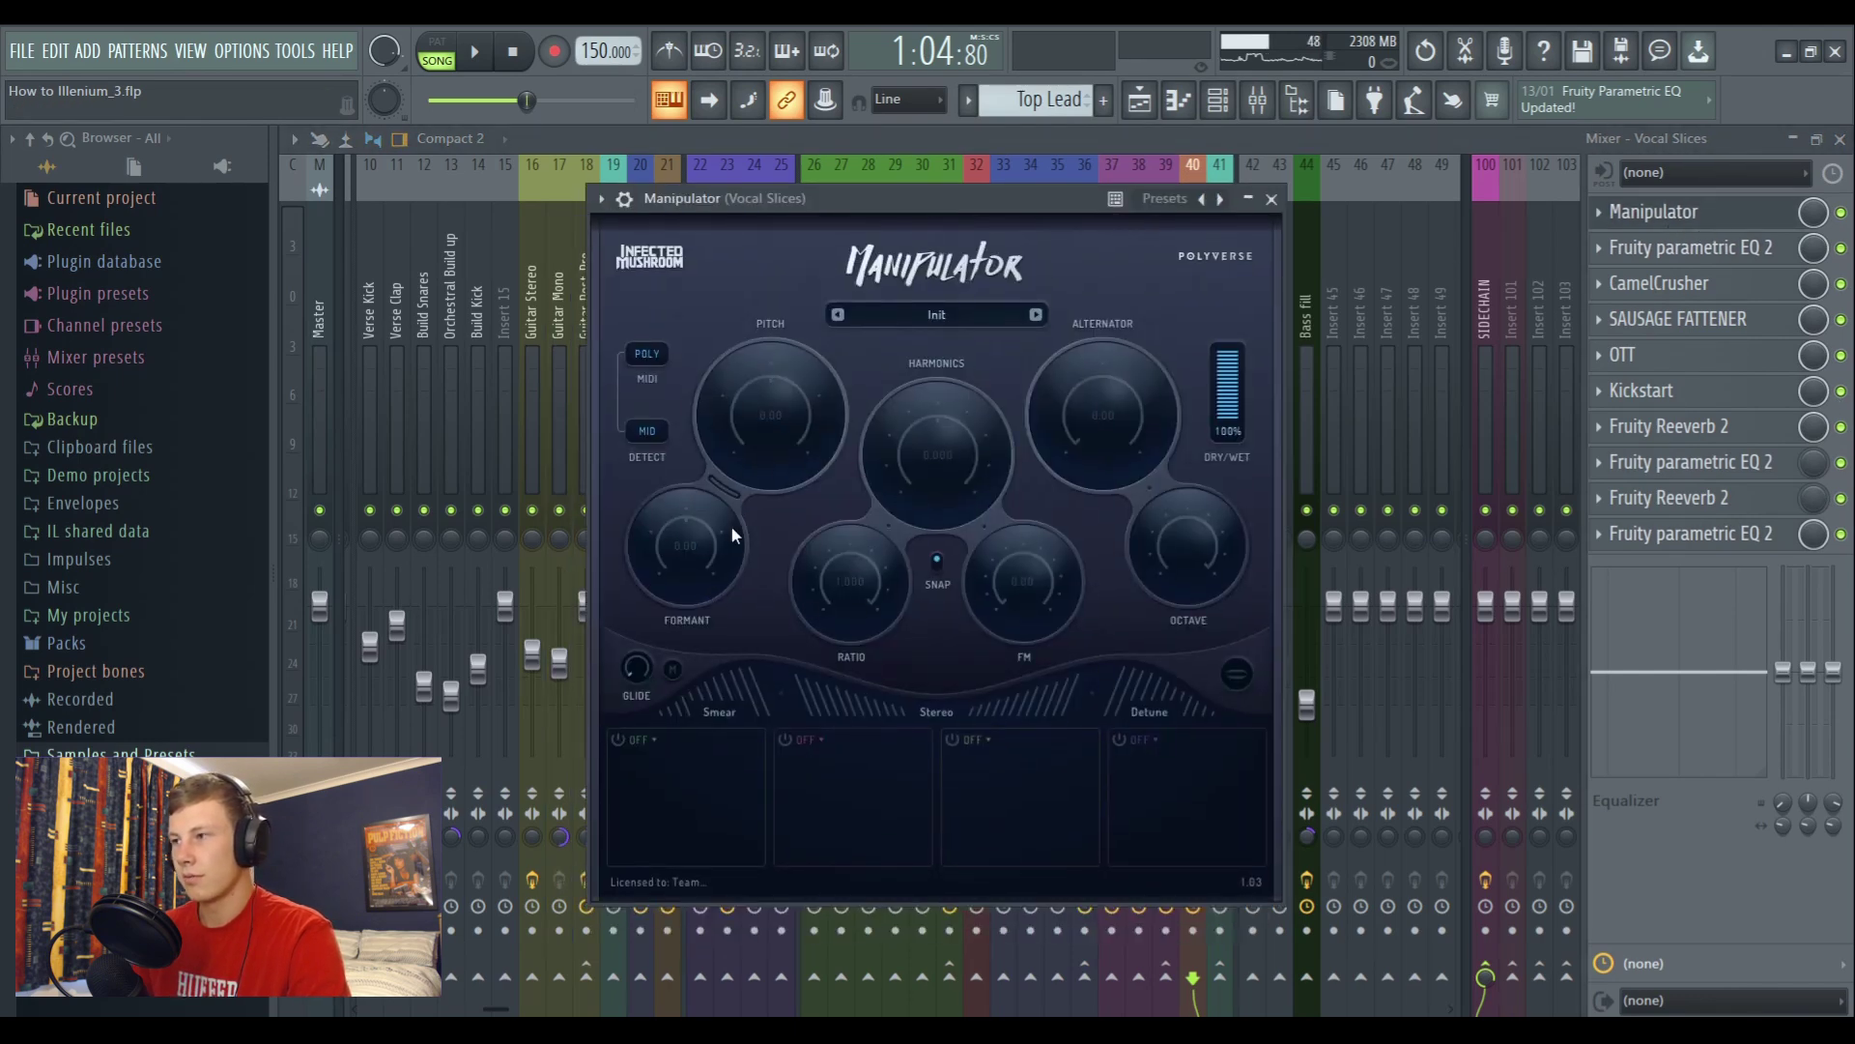
pyautogui.click(1682, 211)
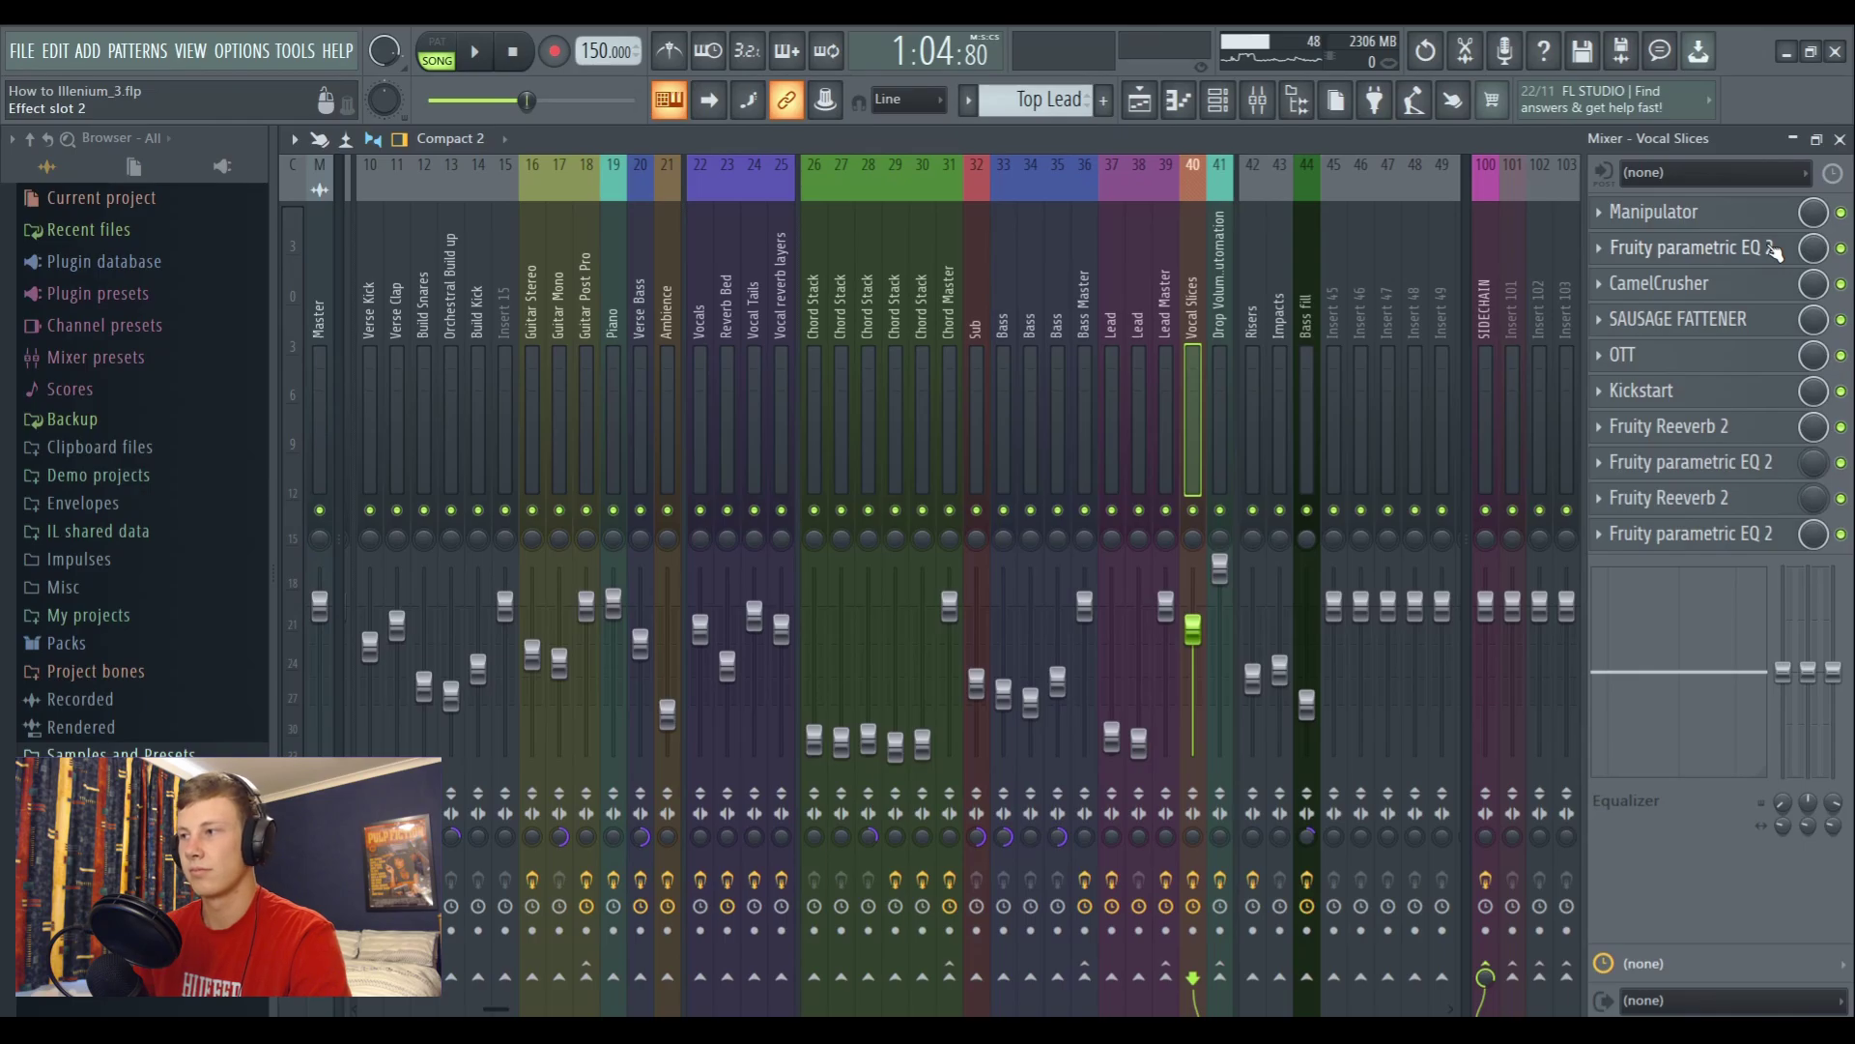
# Inspect the Fruity Parametric EQ 2 in slot 2 and the CamelCrusher on the Vocal Slices insert
pyautogui.click(1775, 248)
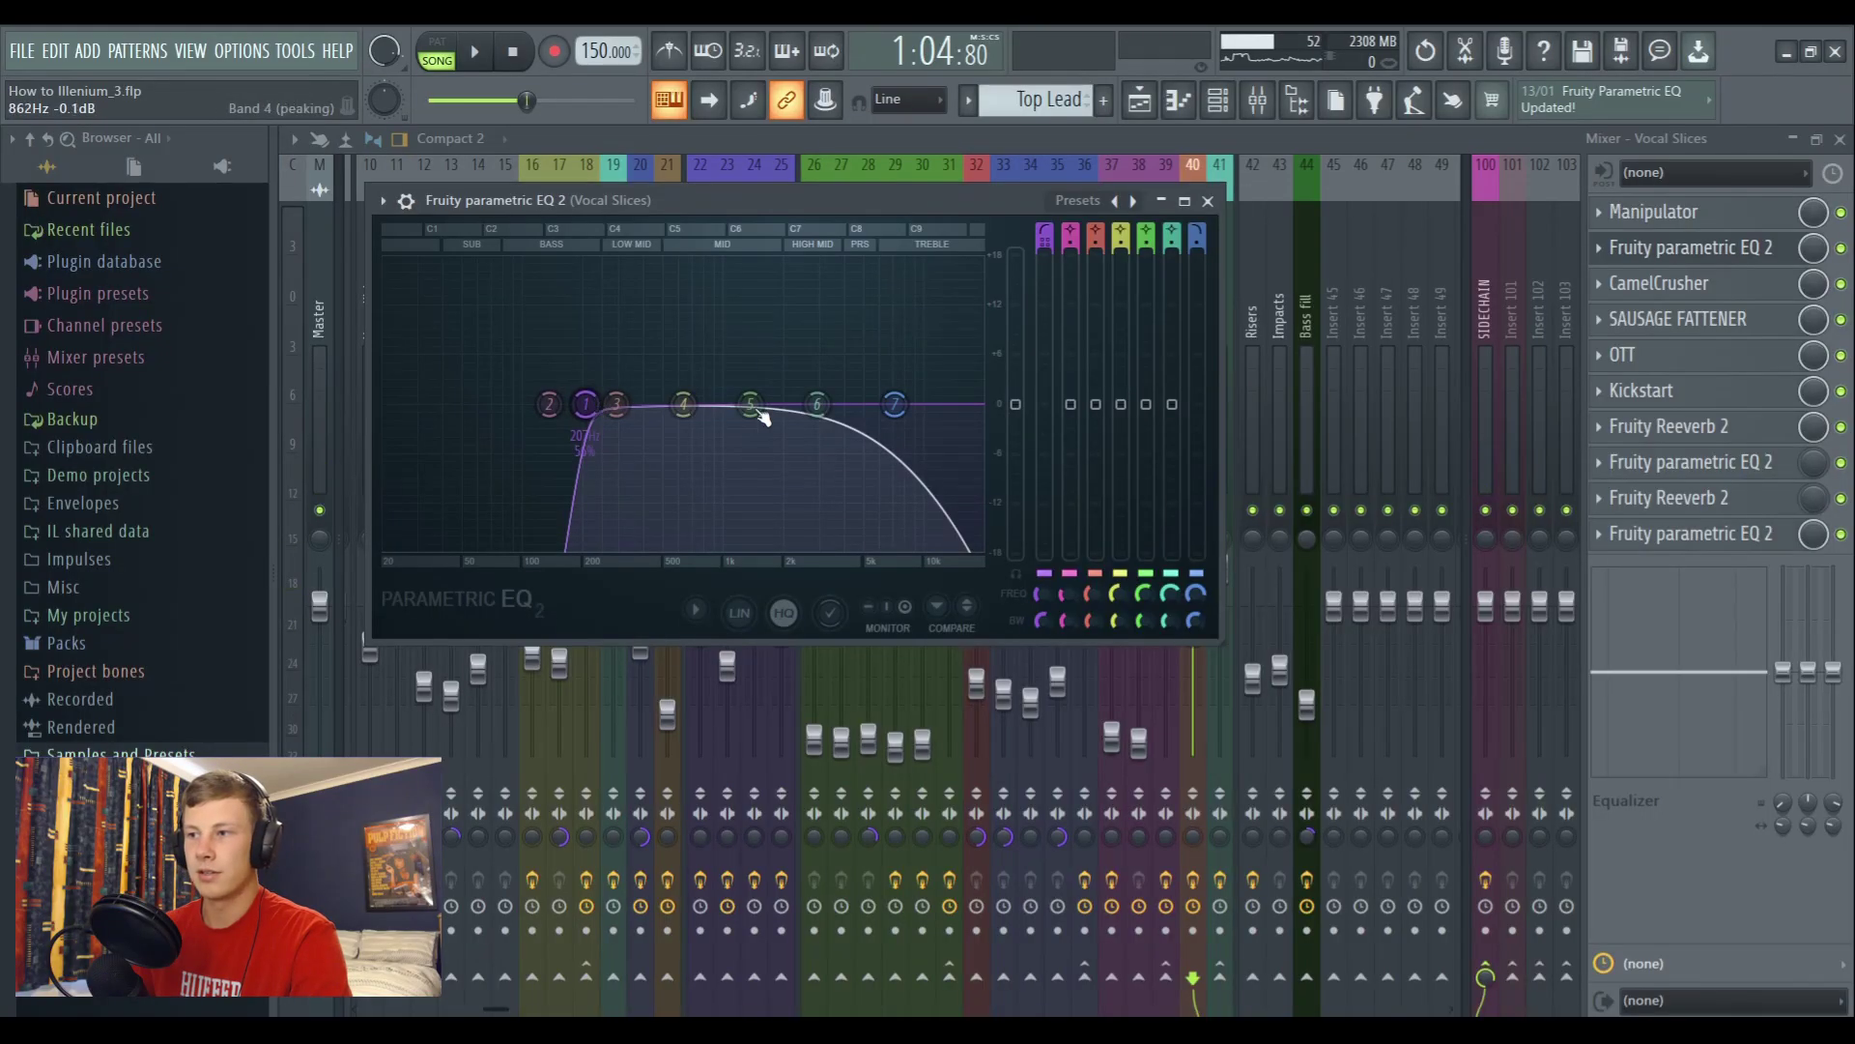
pyautogui.click(1661, 251)
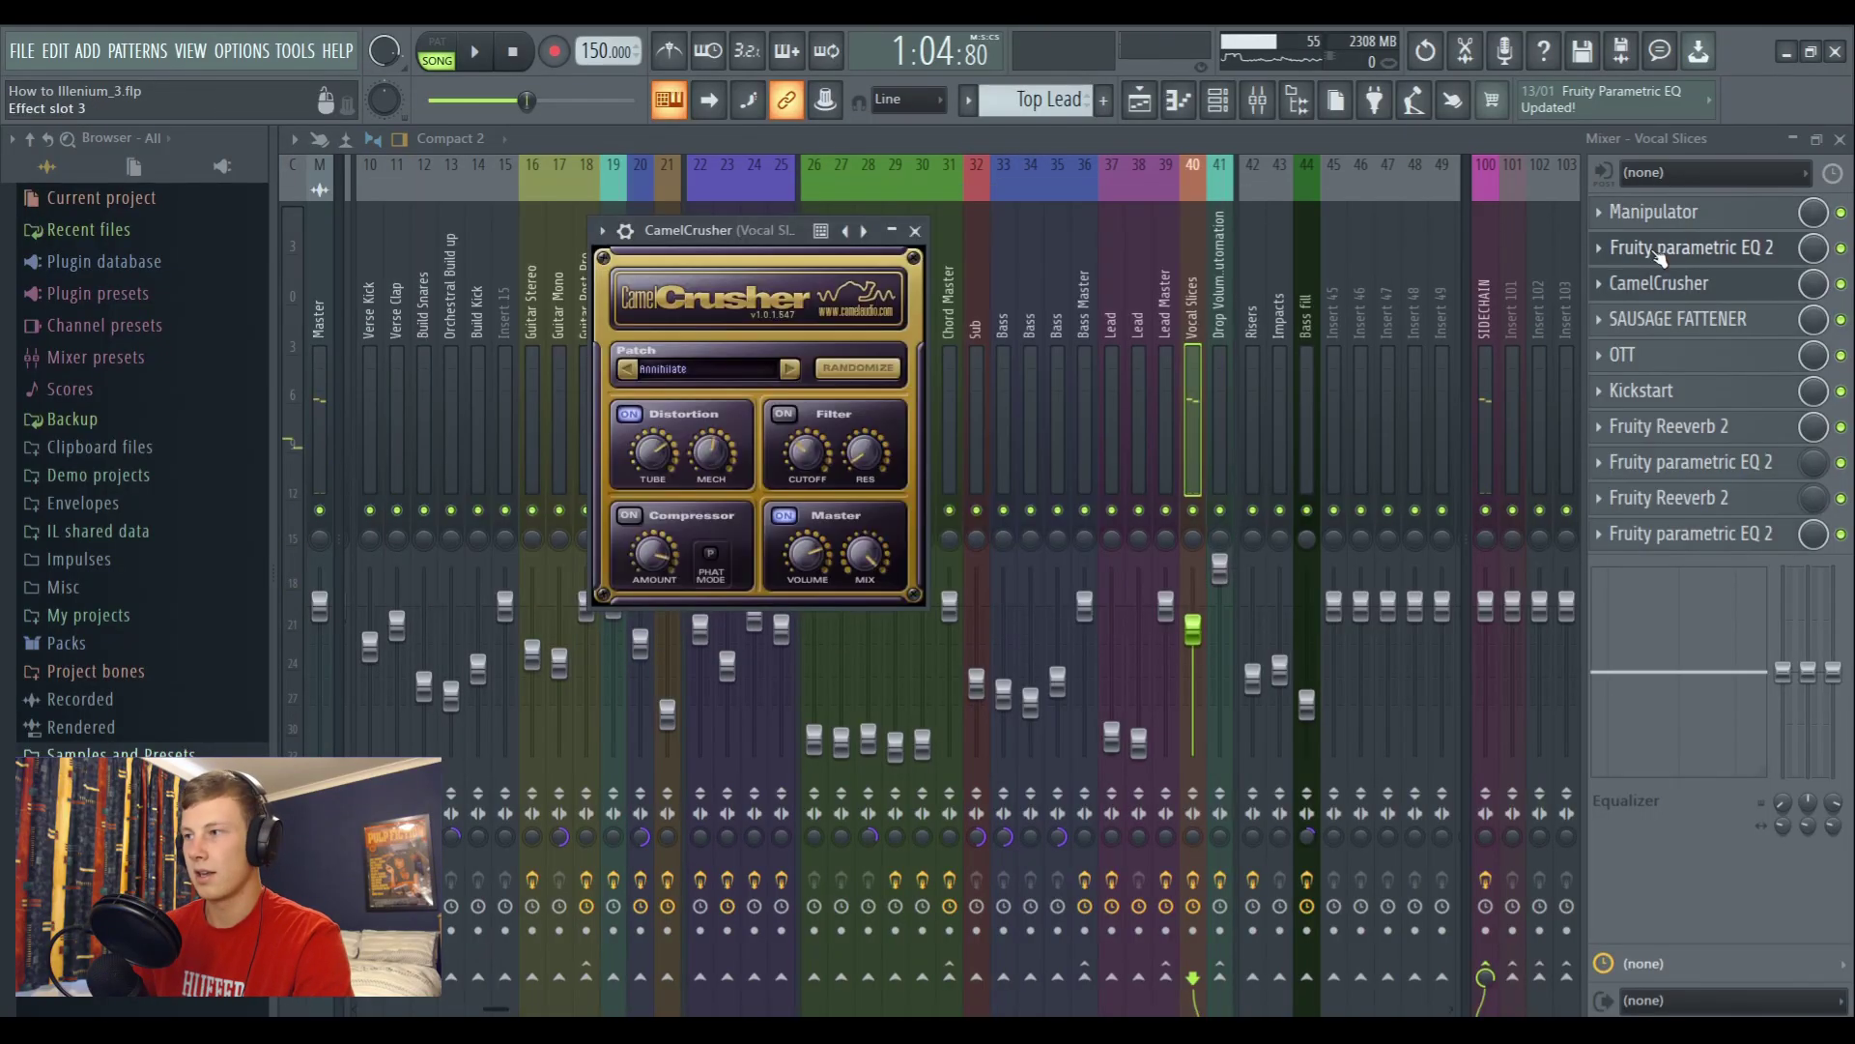
pyautogui.click(1655, 283)
pyautogui.click(1655, 282)
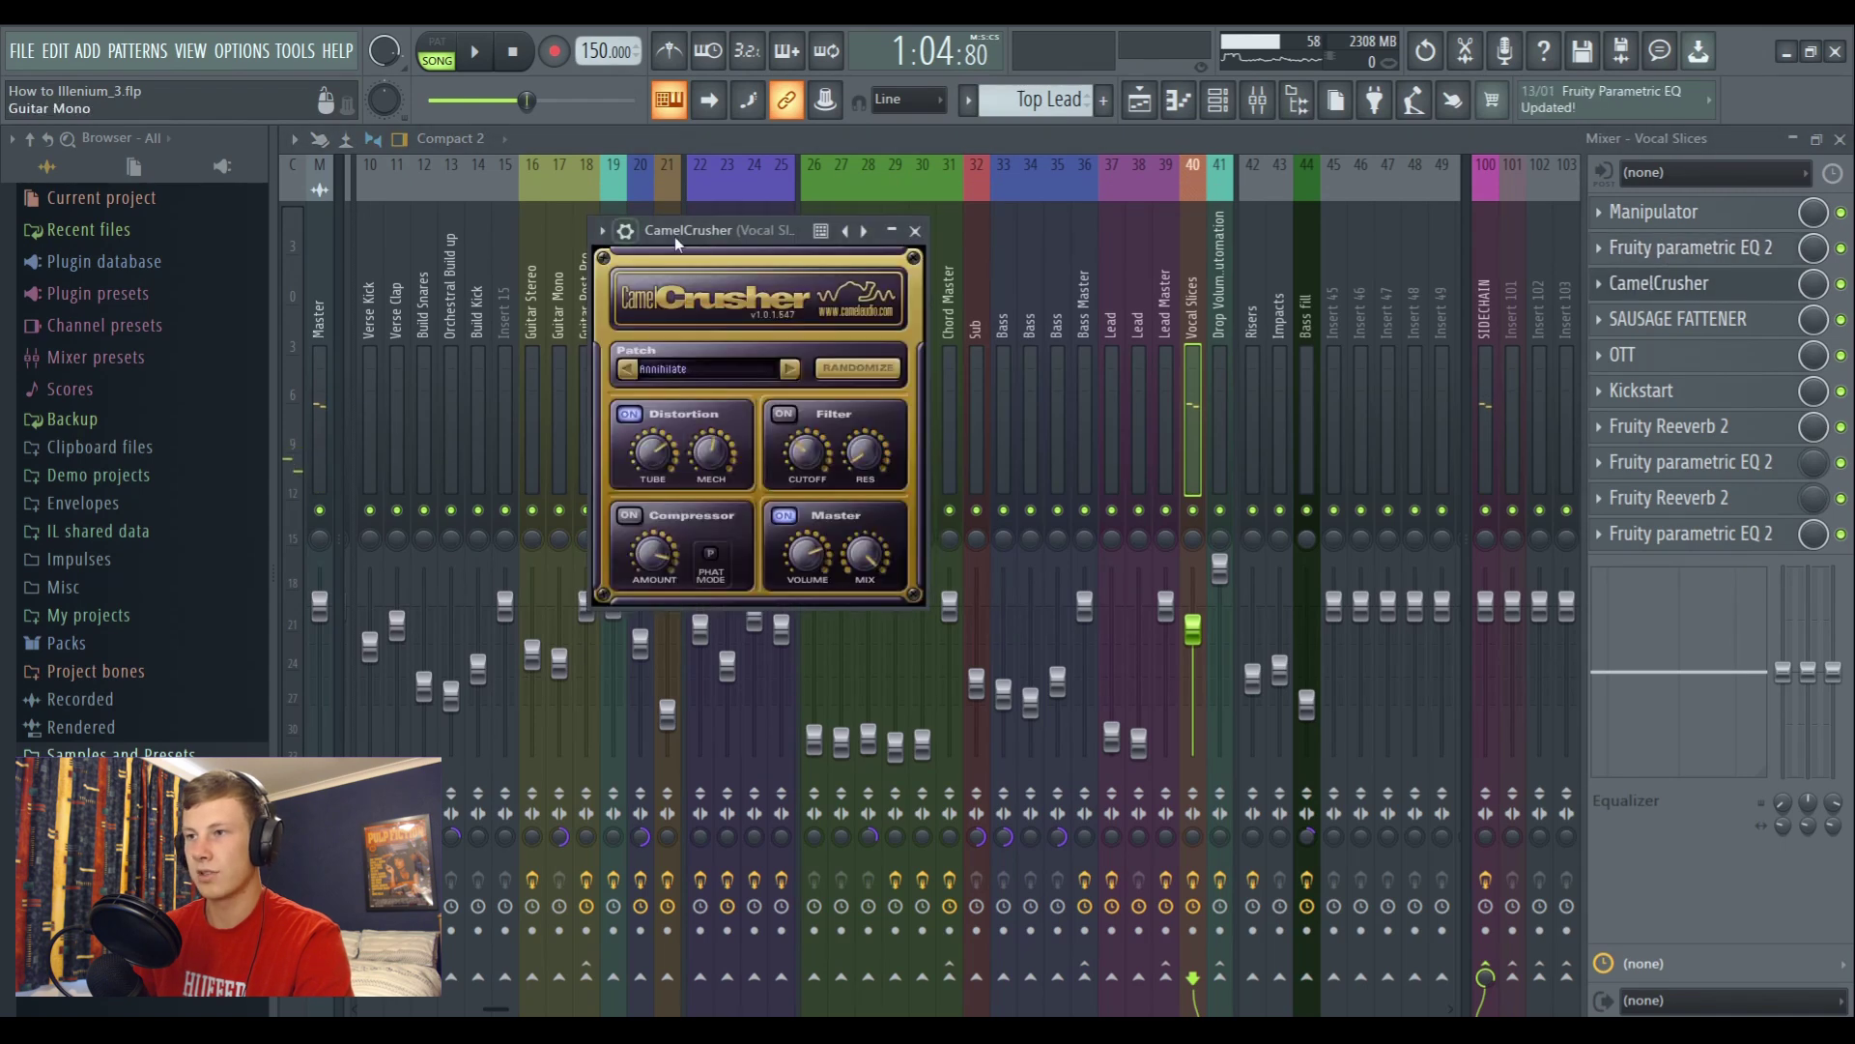
pyautogui.moveTo(730, 241); pyautogui.dragTo(750, 221)
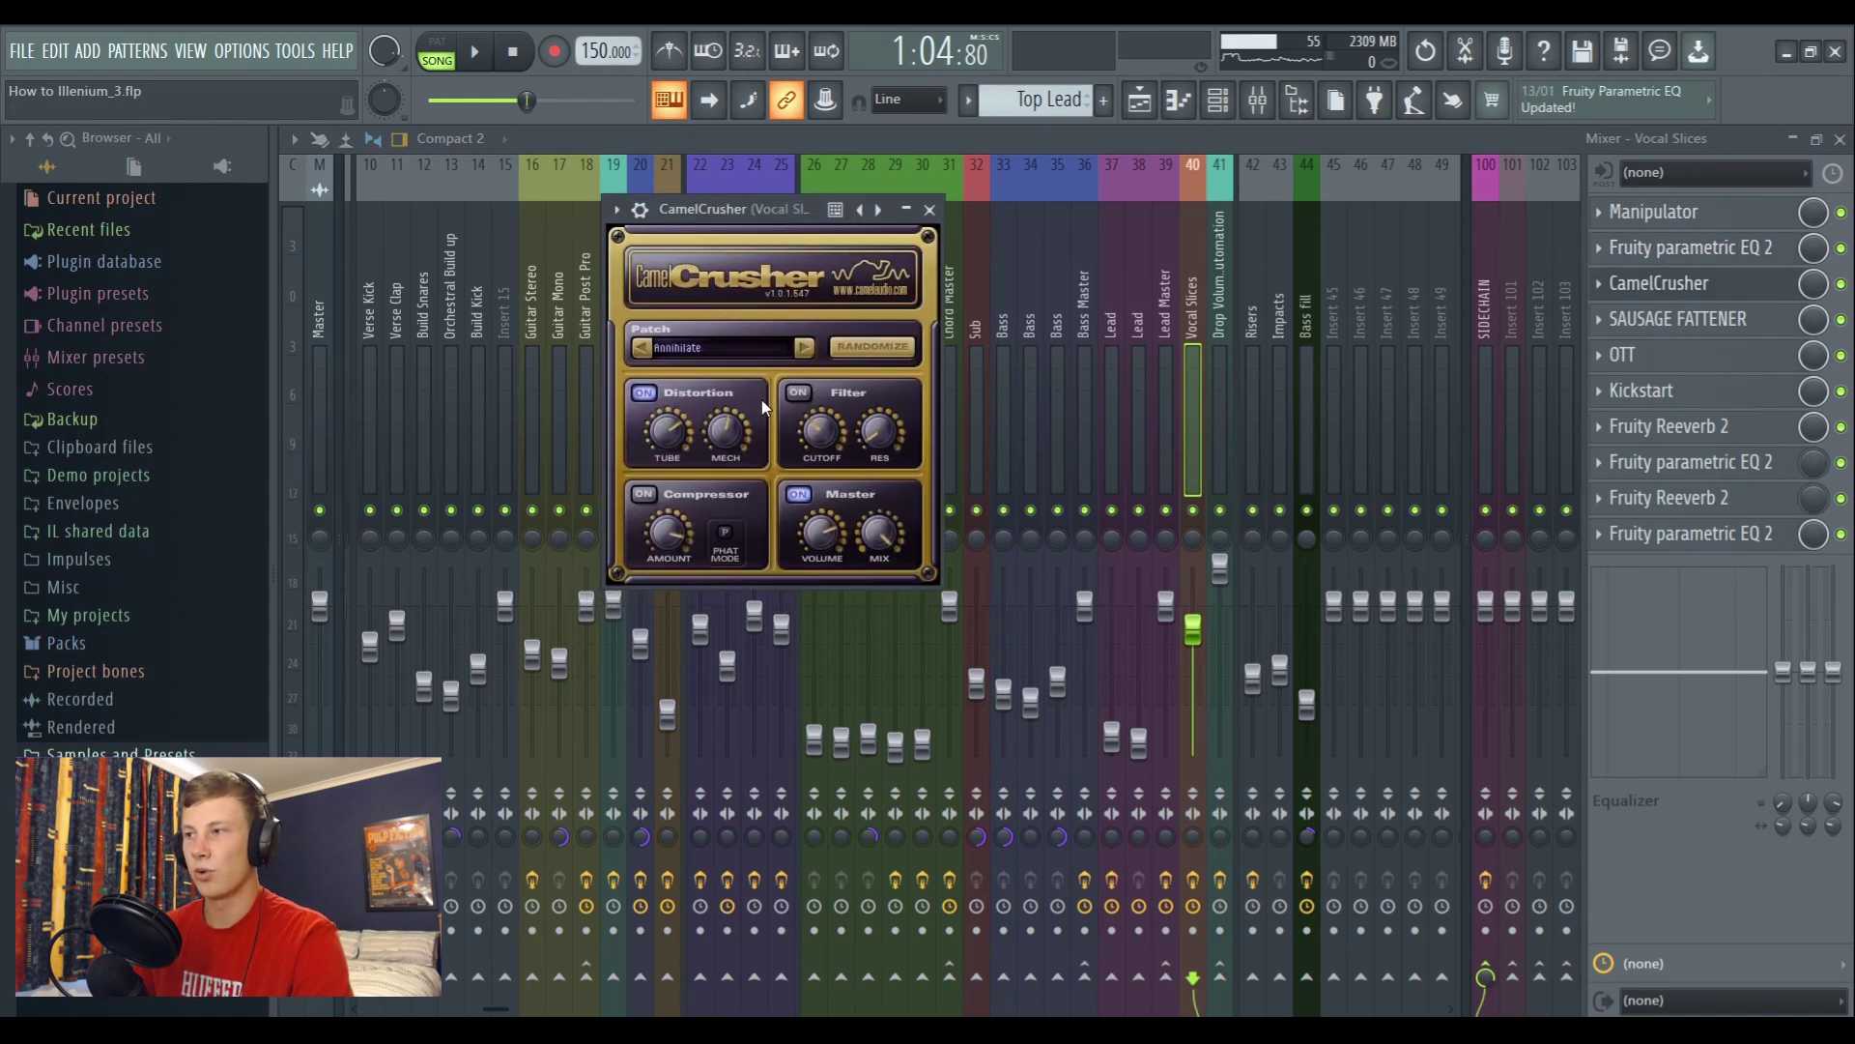
pyautogui.click(1743, 284)
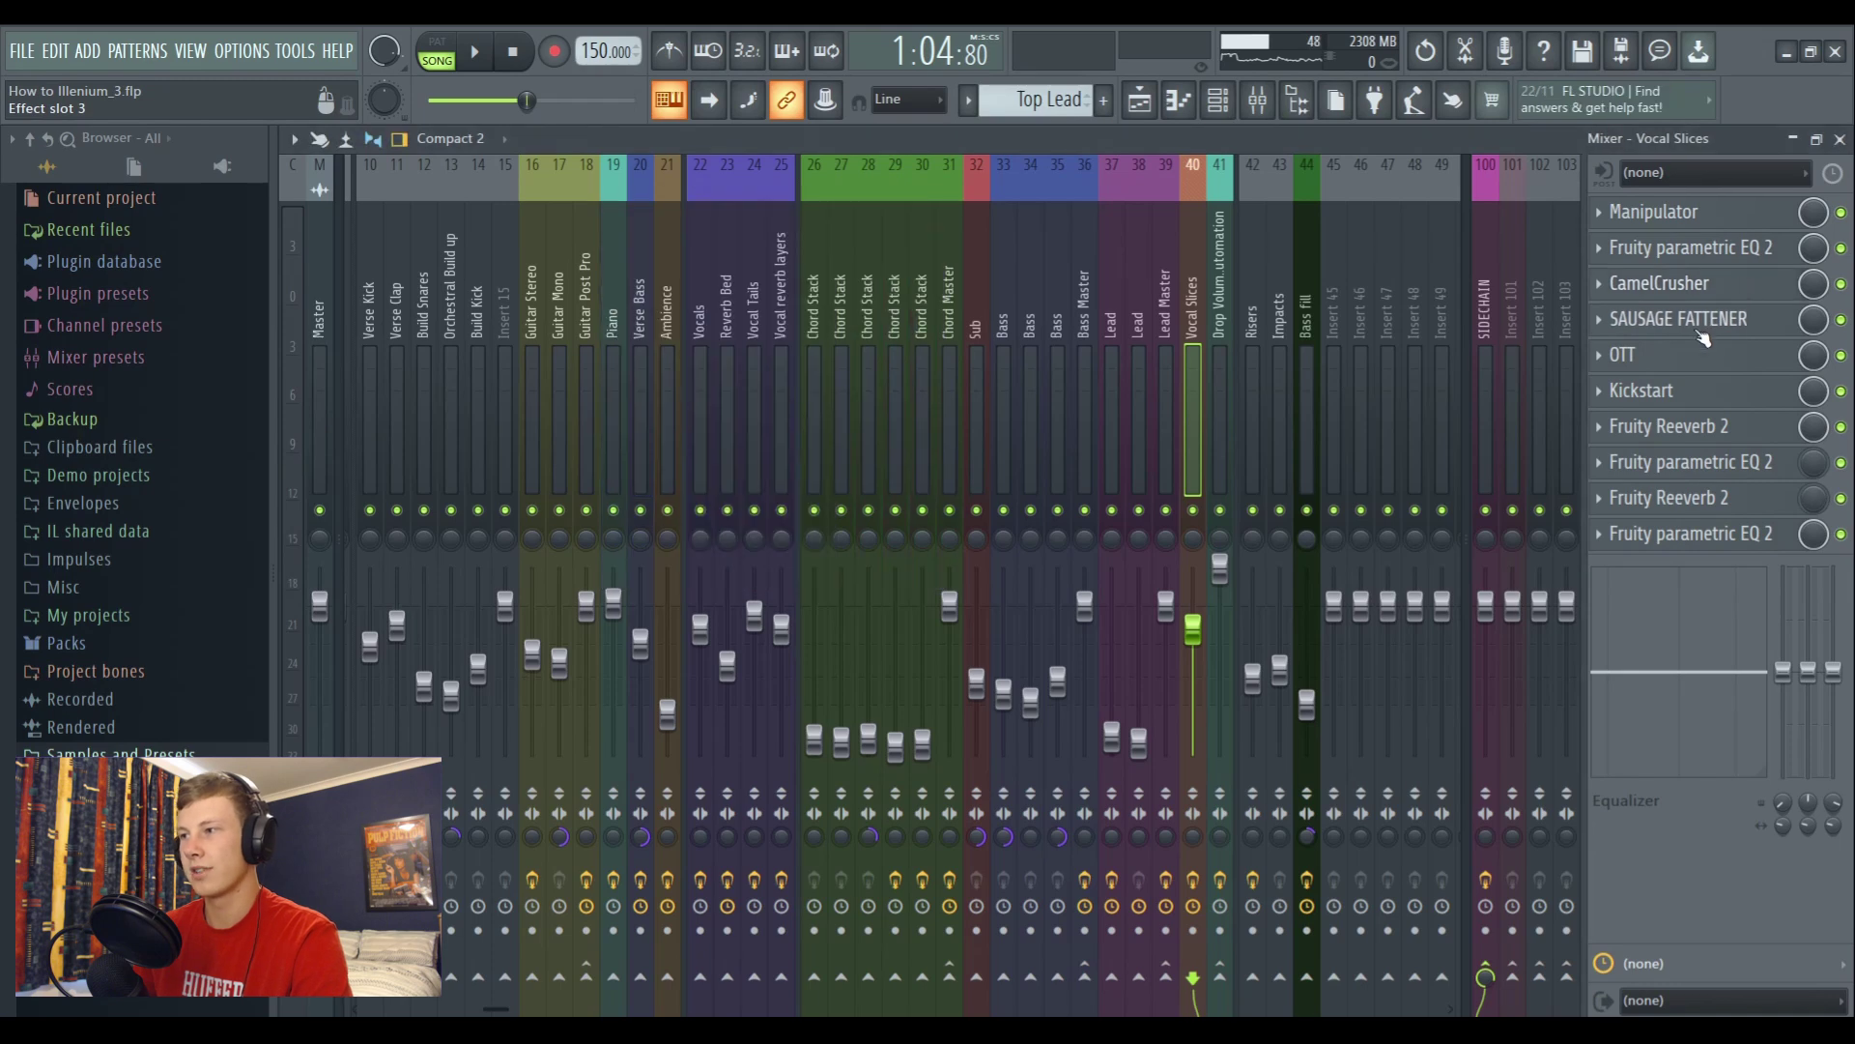
# Review the Sausage Fattener and OTT settings on the Vocal Slices insert, closing each plugin
pyautogui.click(1720, 319)
pyautogui.moveTo(850, 313); pyautogui.dragTo(867, 280)
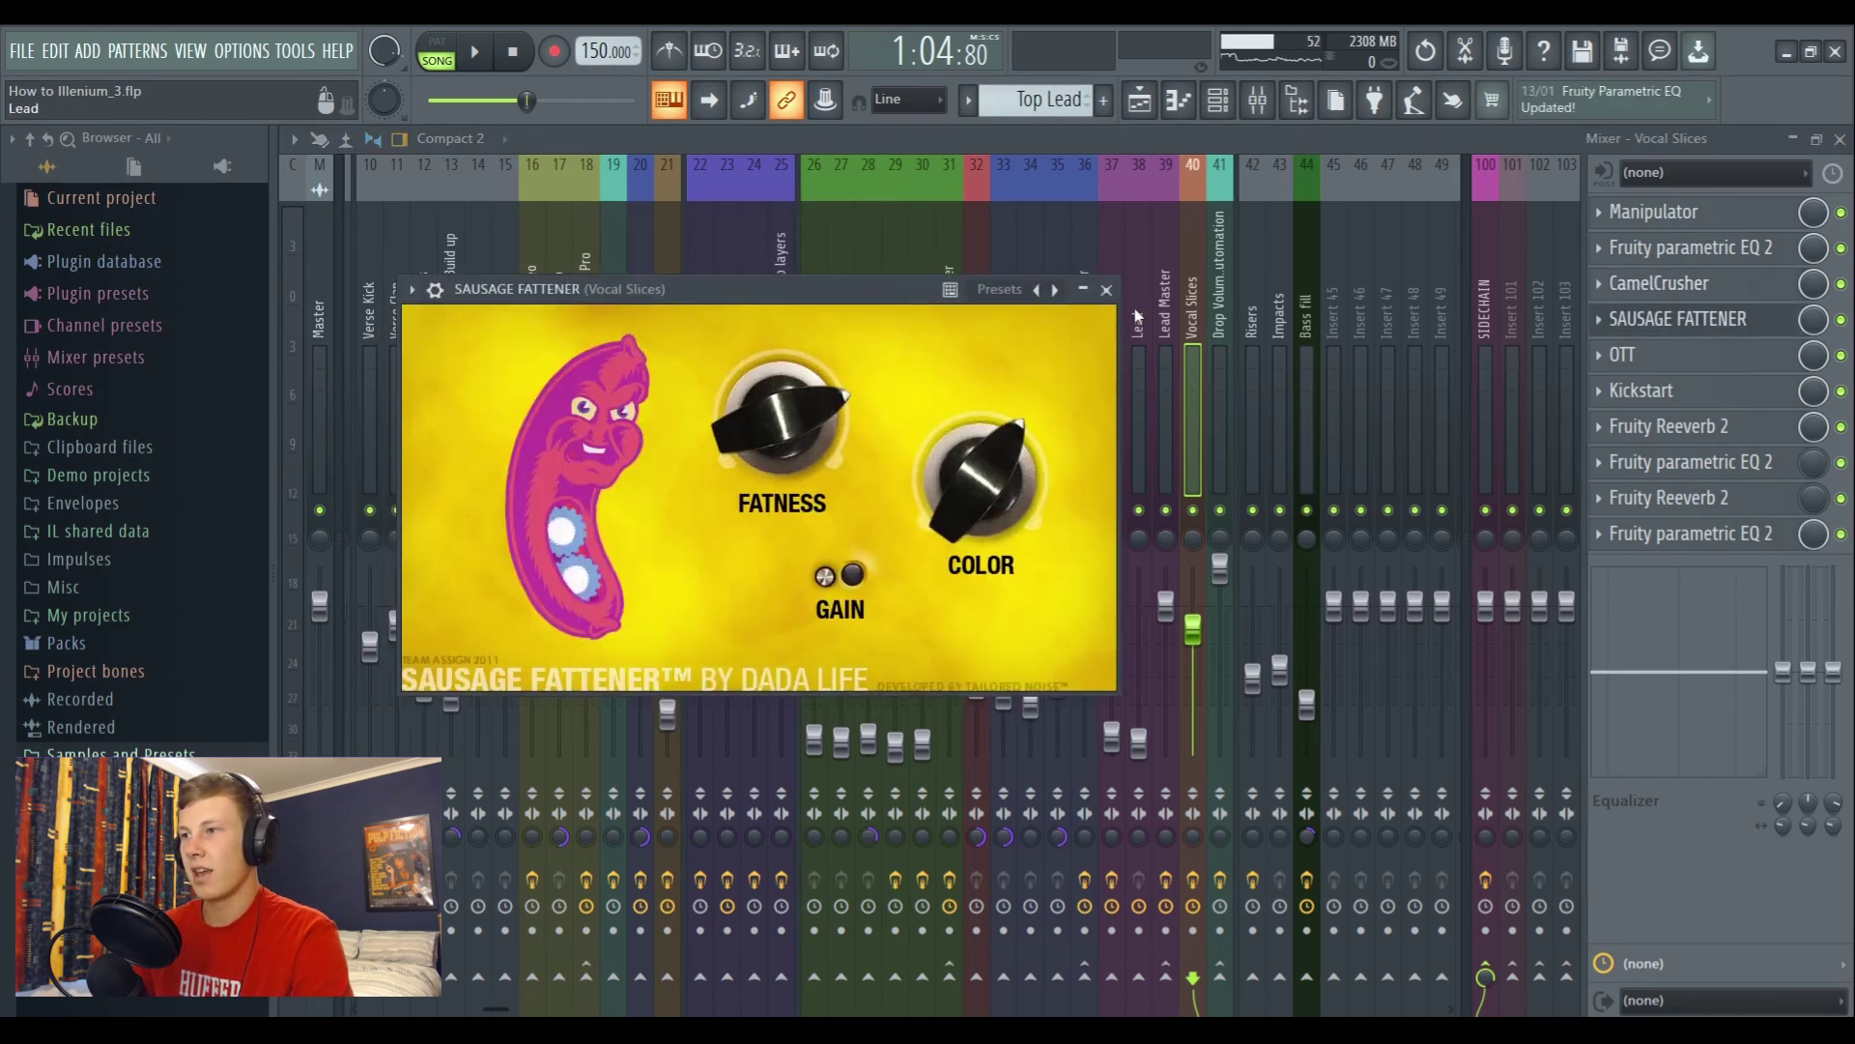
pyautogui.click(1109, 290)
pyautogui.click(1679, 365)
pyautogui.moveTo(657, 329); pyautogui.dragTo(804, 233)
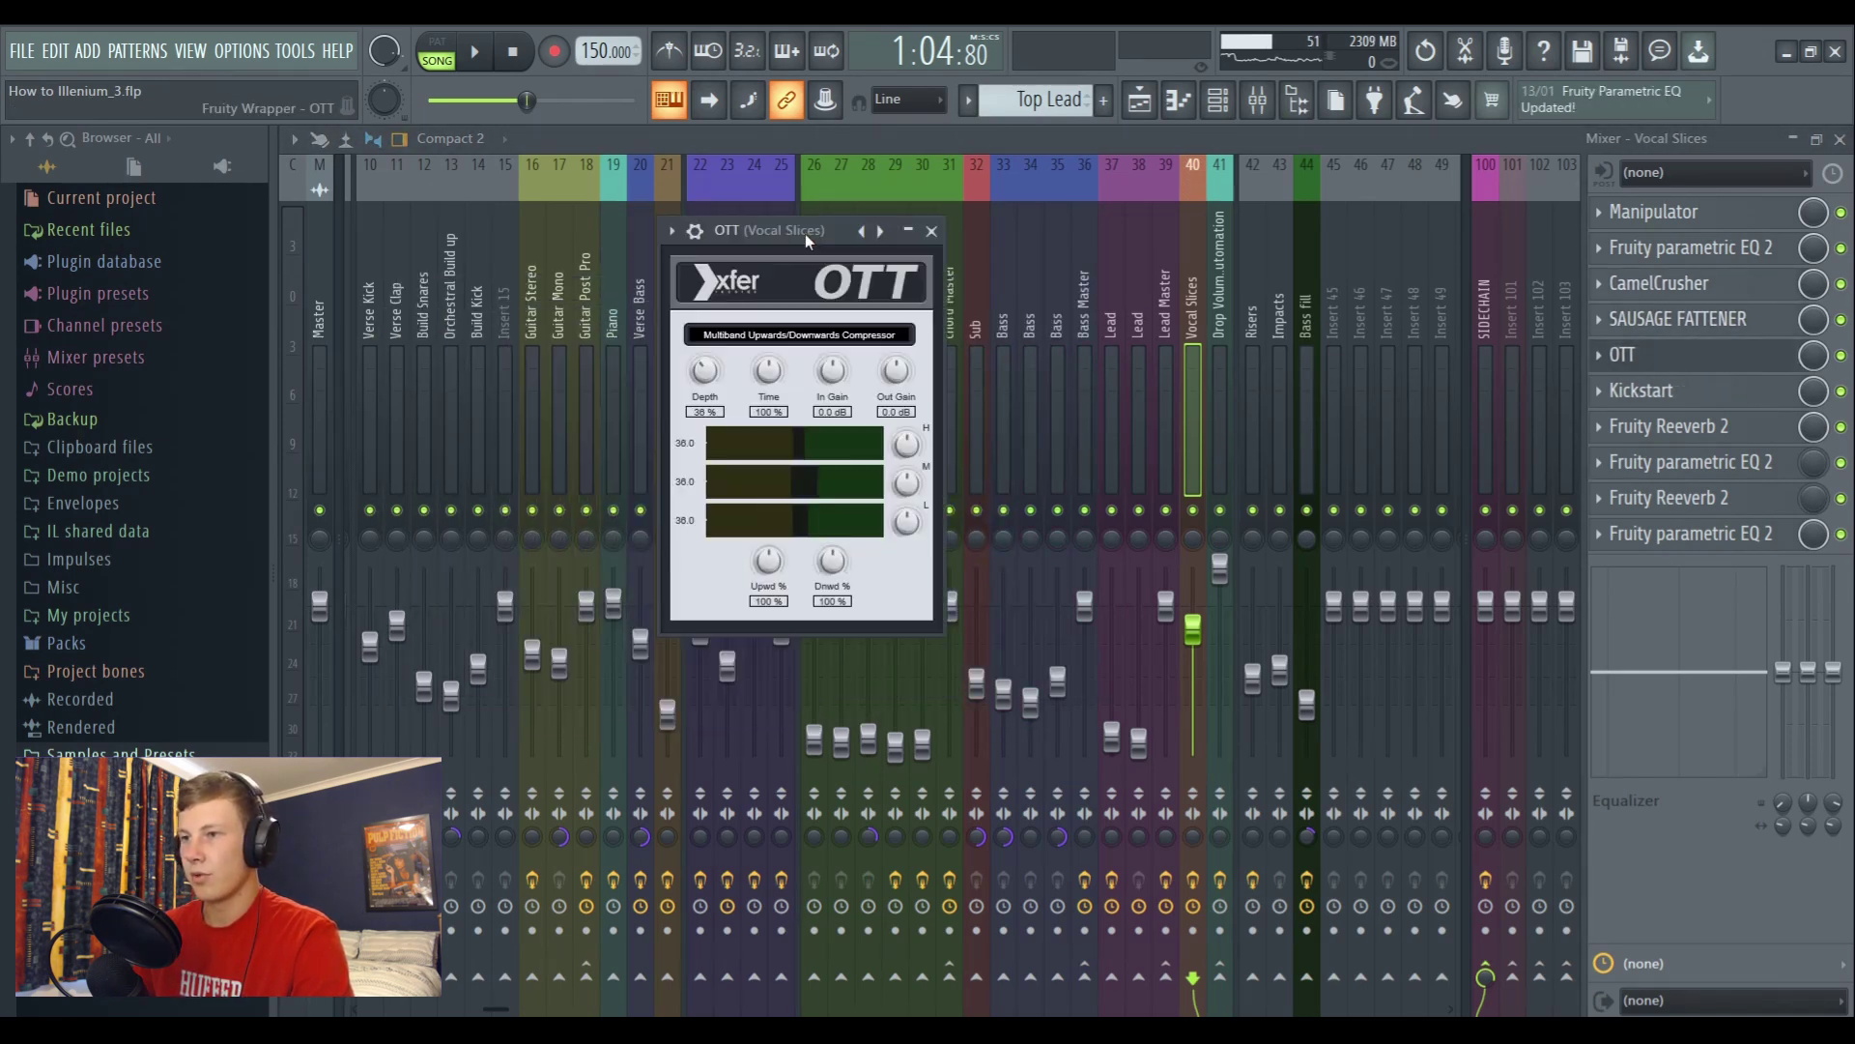
pyautogui.click(932, 232)
# Open Kickstart on the Vocal Slices insert and play the vocal chops through its sidechain curve
pyautogui.click(1642, 390)
pyautogui.moveTo(821, 253); pyautogui.dragTo(842, 185)
pyautogui.press('space')
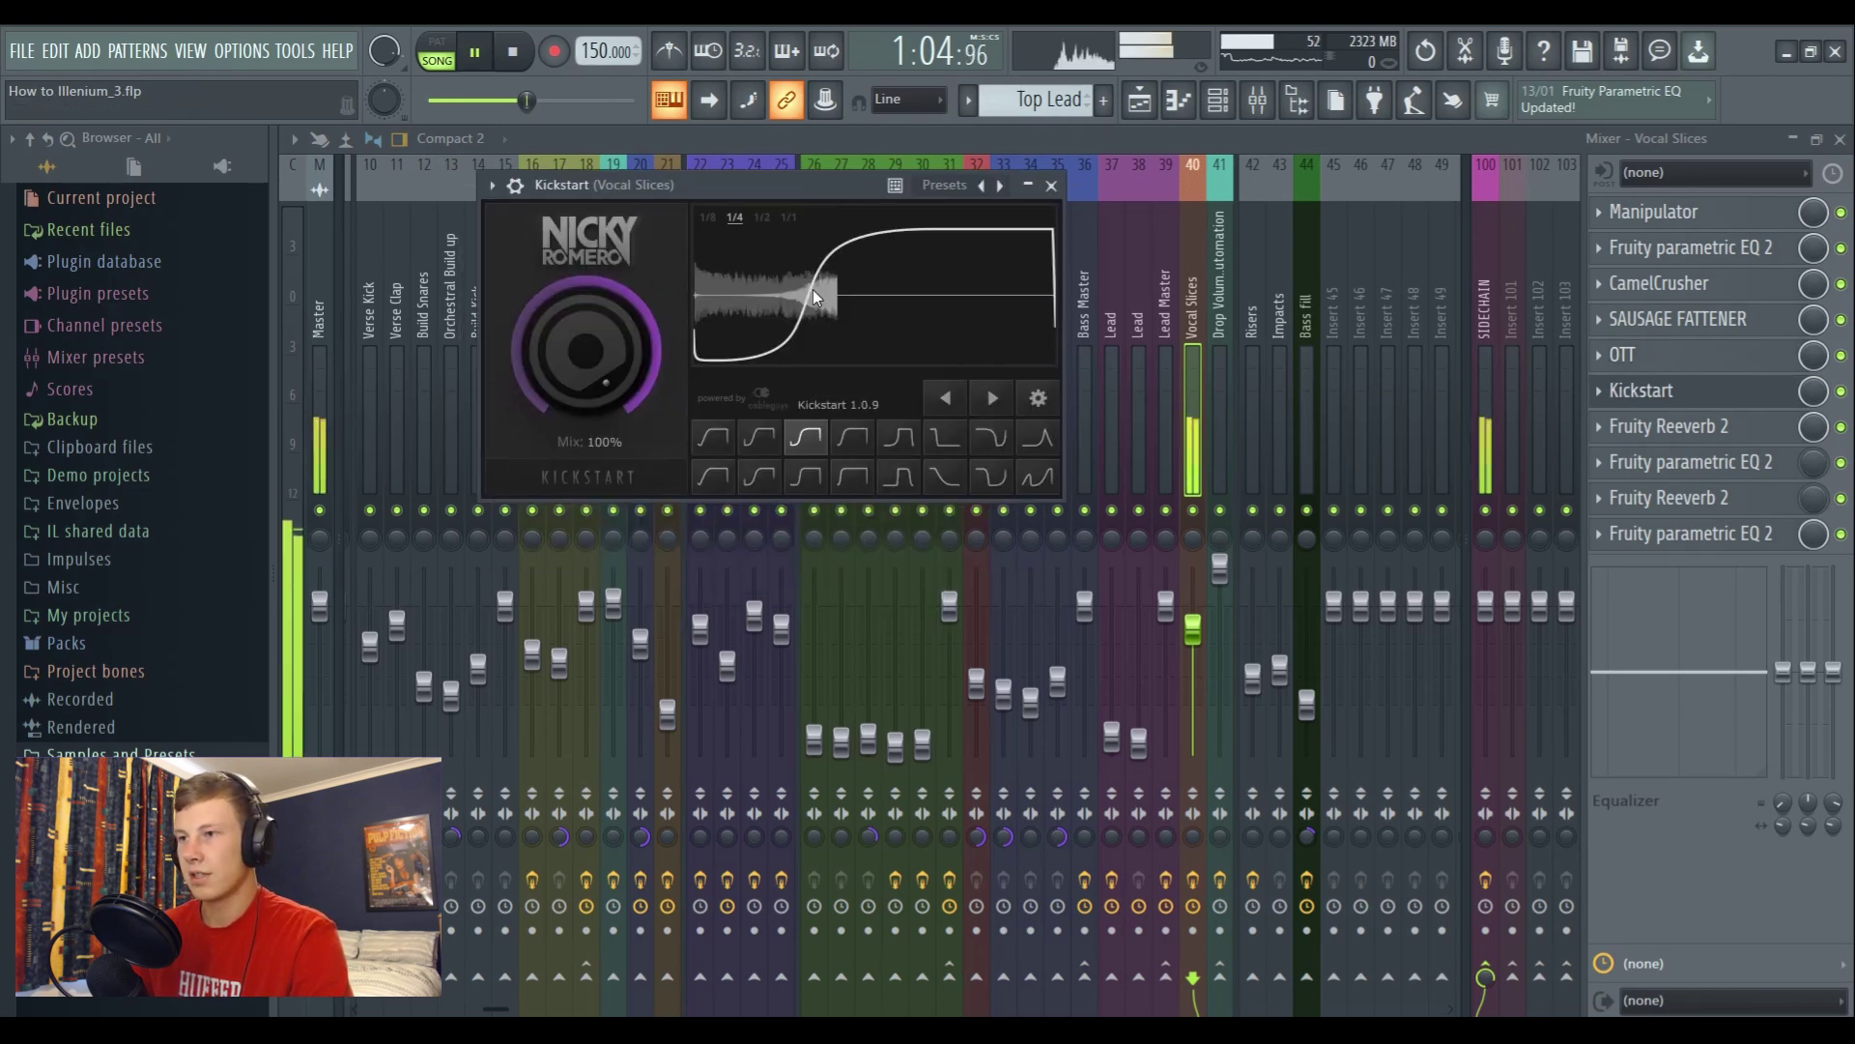
pyautogui.press('space')
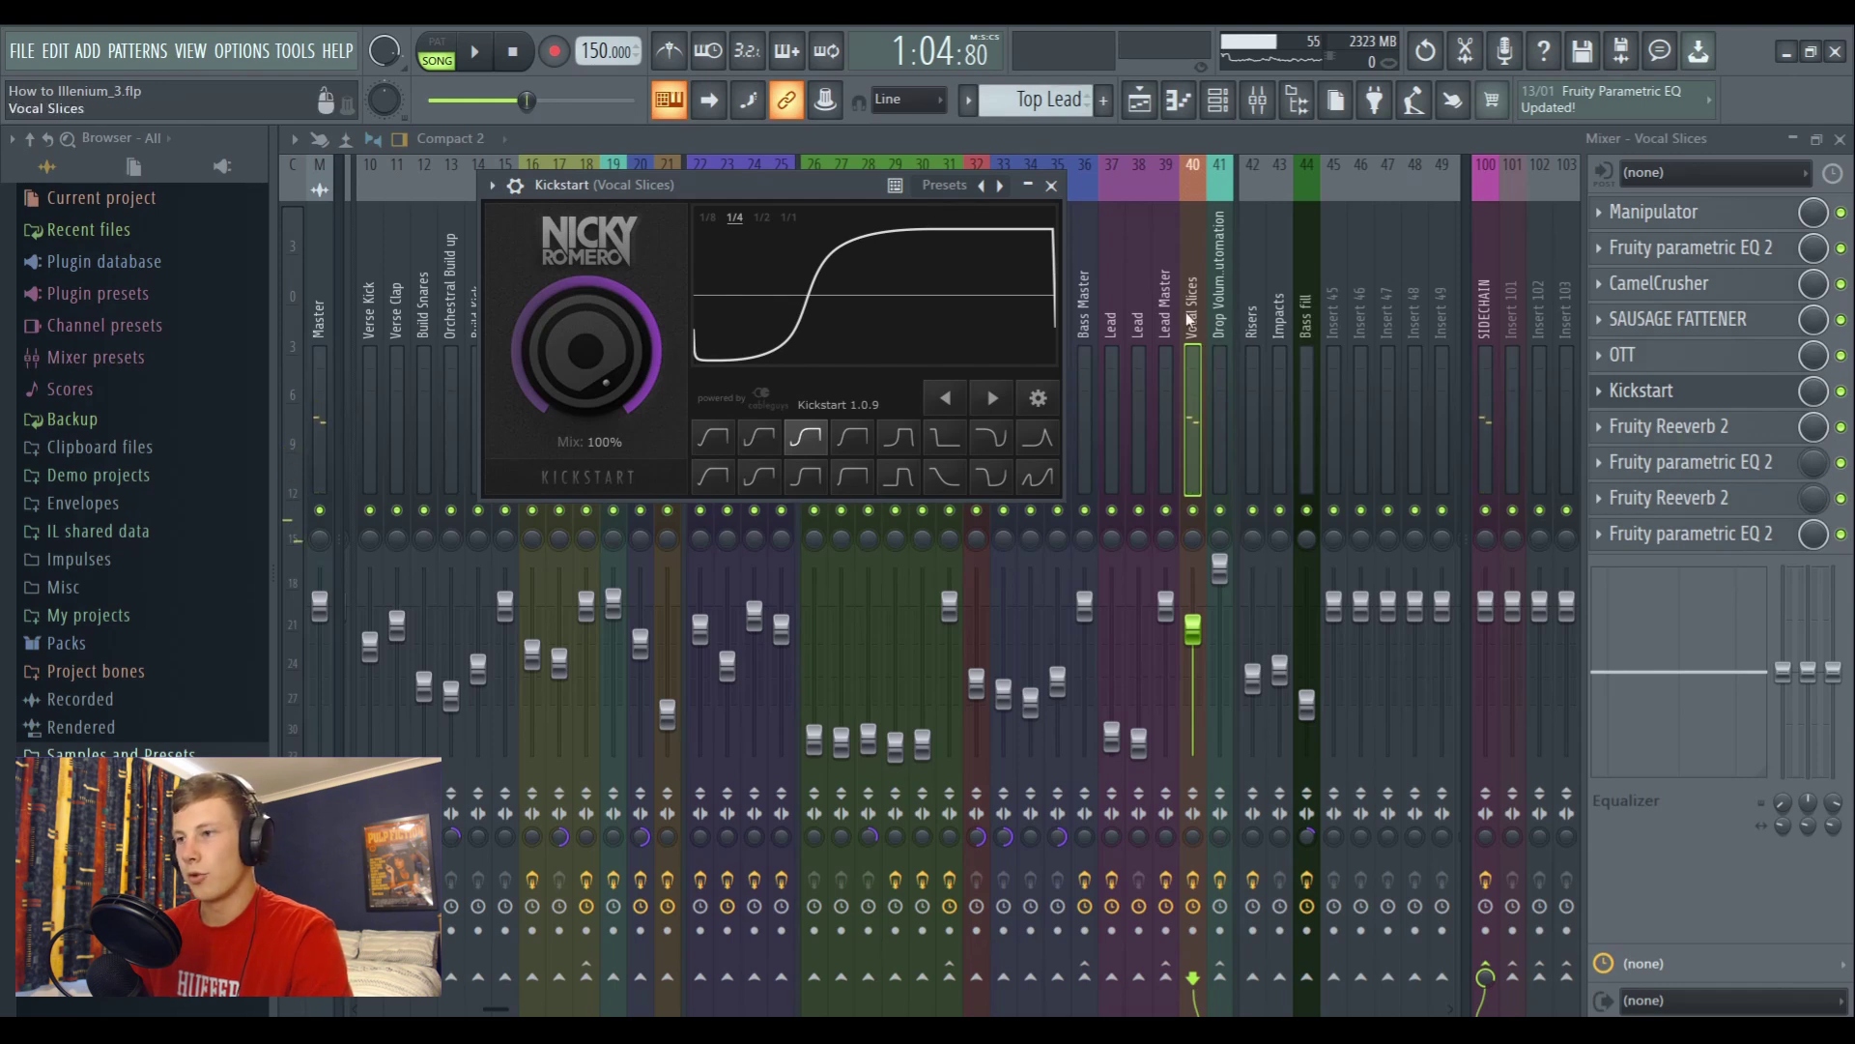
# Audition the vocal chops with Kickstart set to a 1/8 note, and restore the 1/4 note setting for another playback
pyautogui.moveTo(771, 190); pyautogui.dragTo(812, 189)
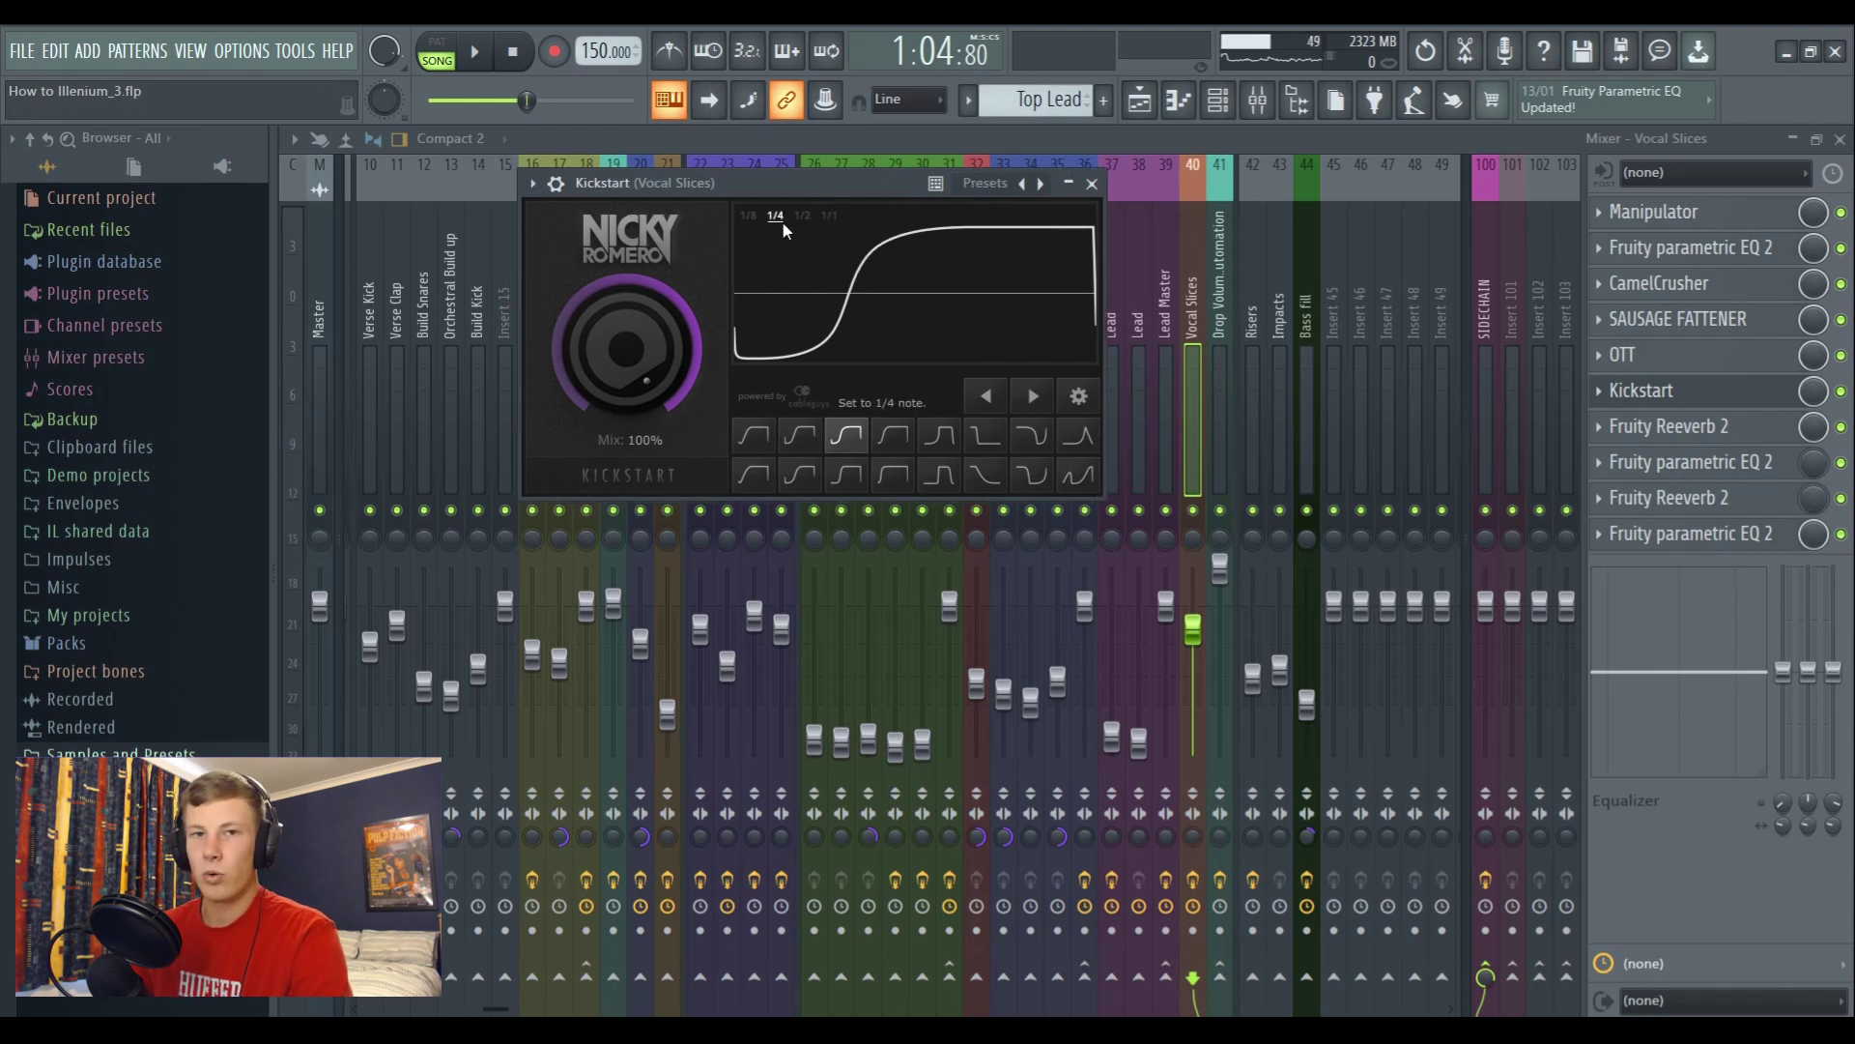
pyautogui.click(749, 216)
pyautogui.press('space')
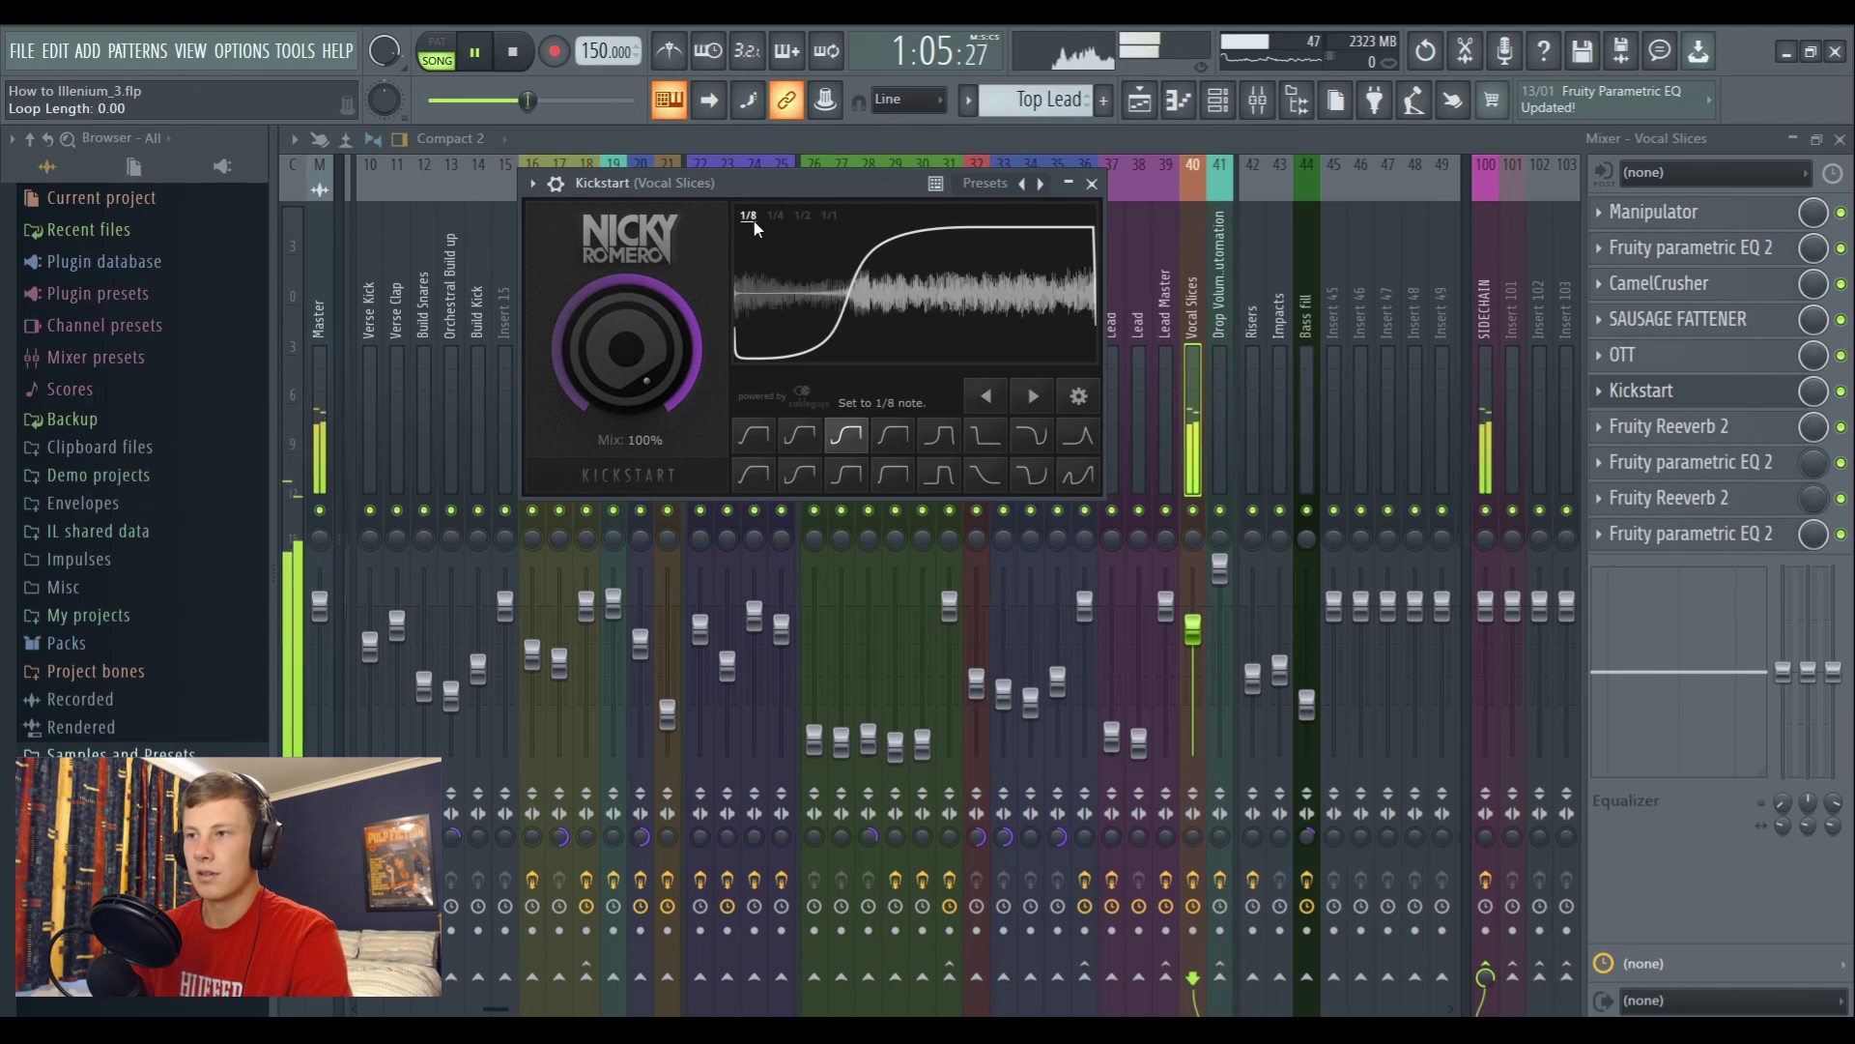
pyautogui.press('space')
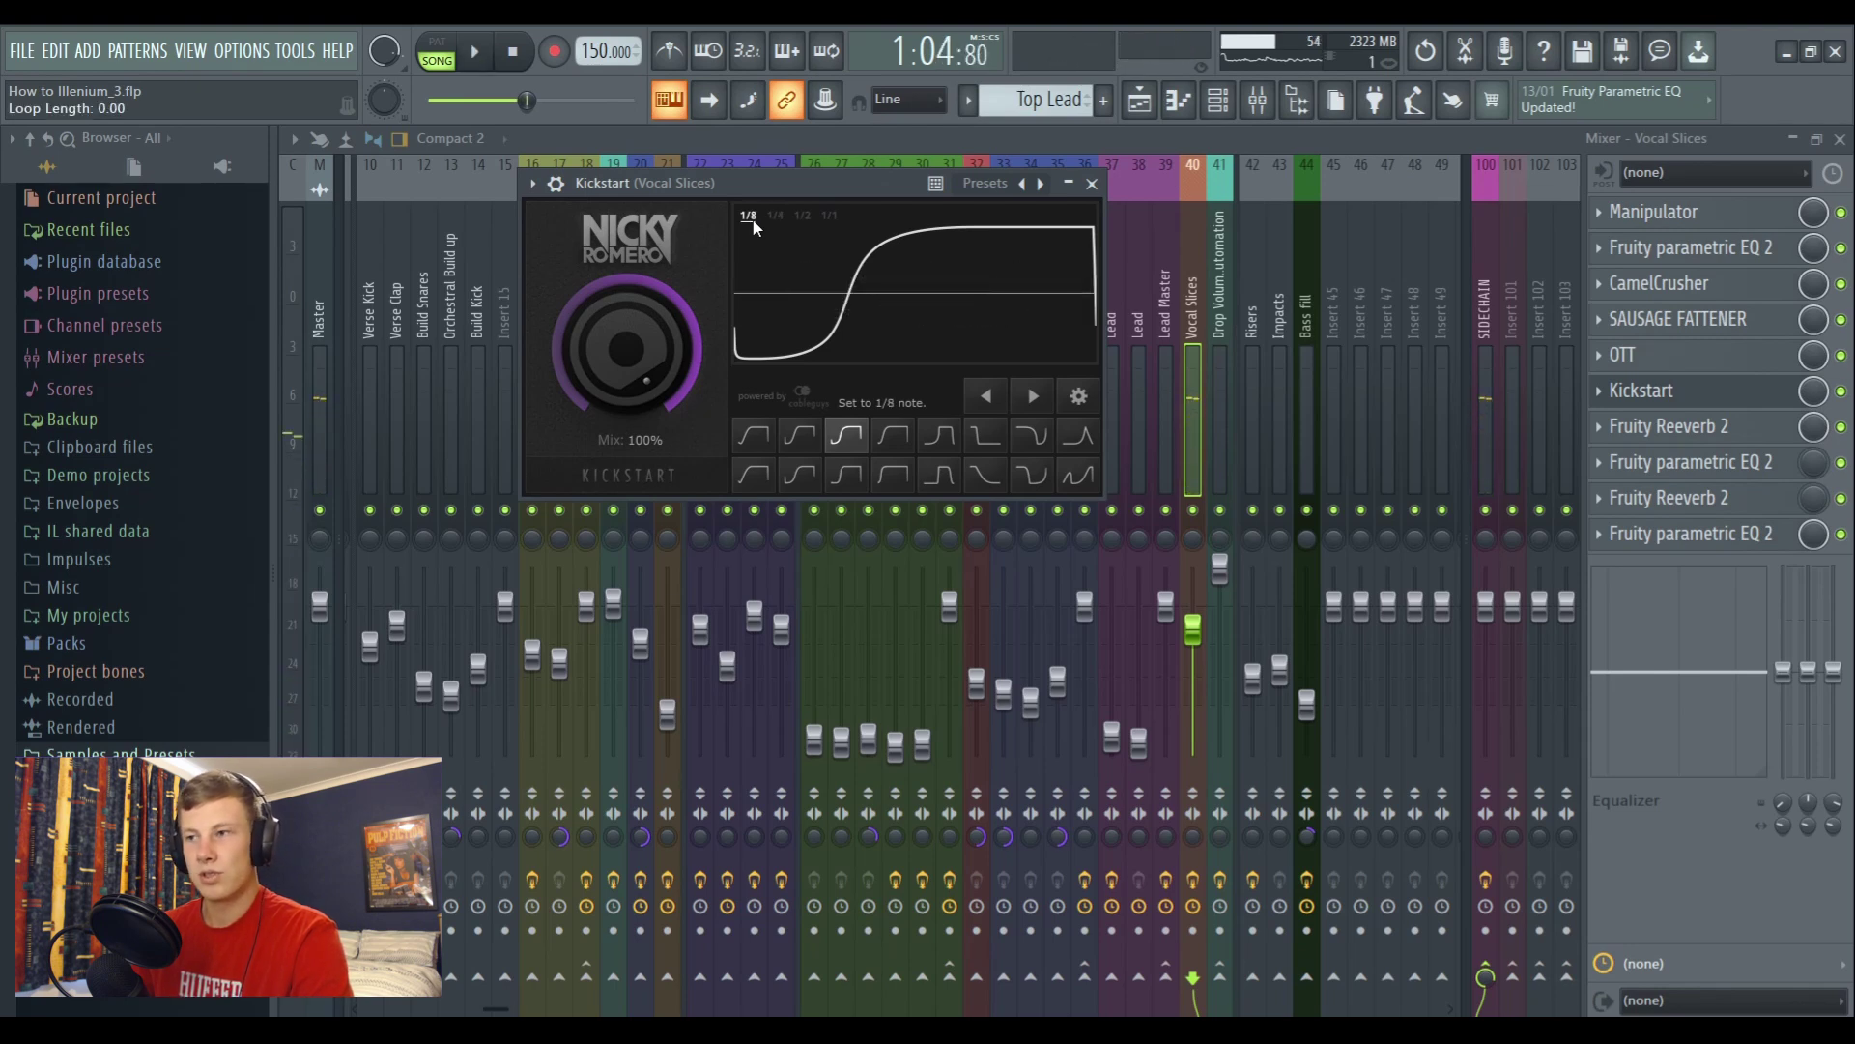
pyautogui.press('space')
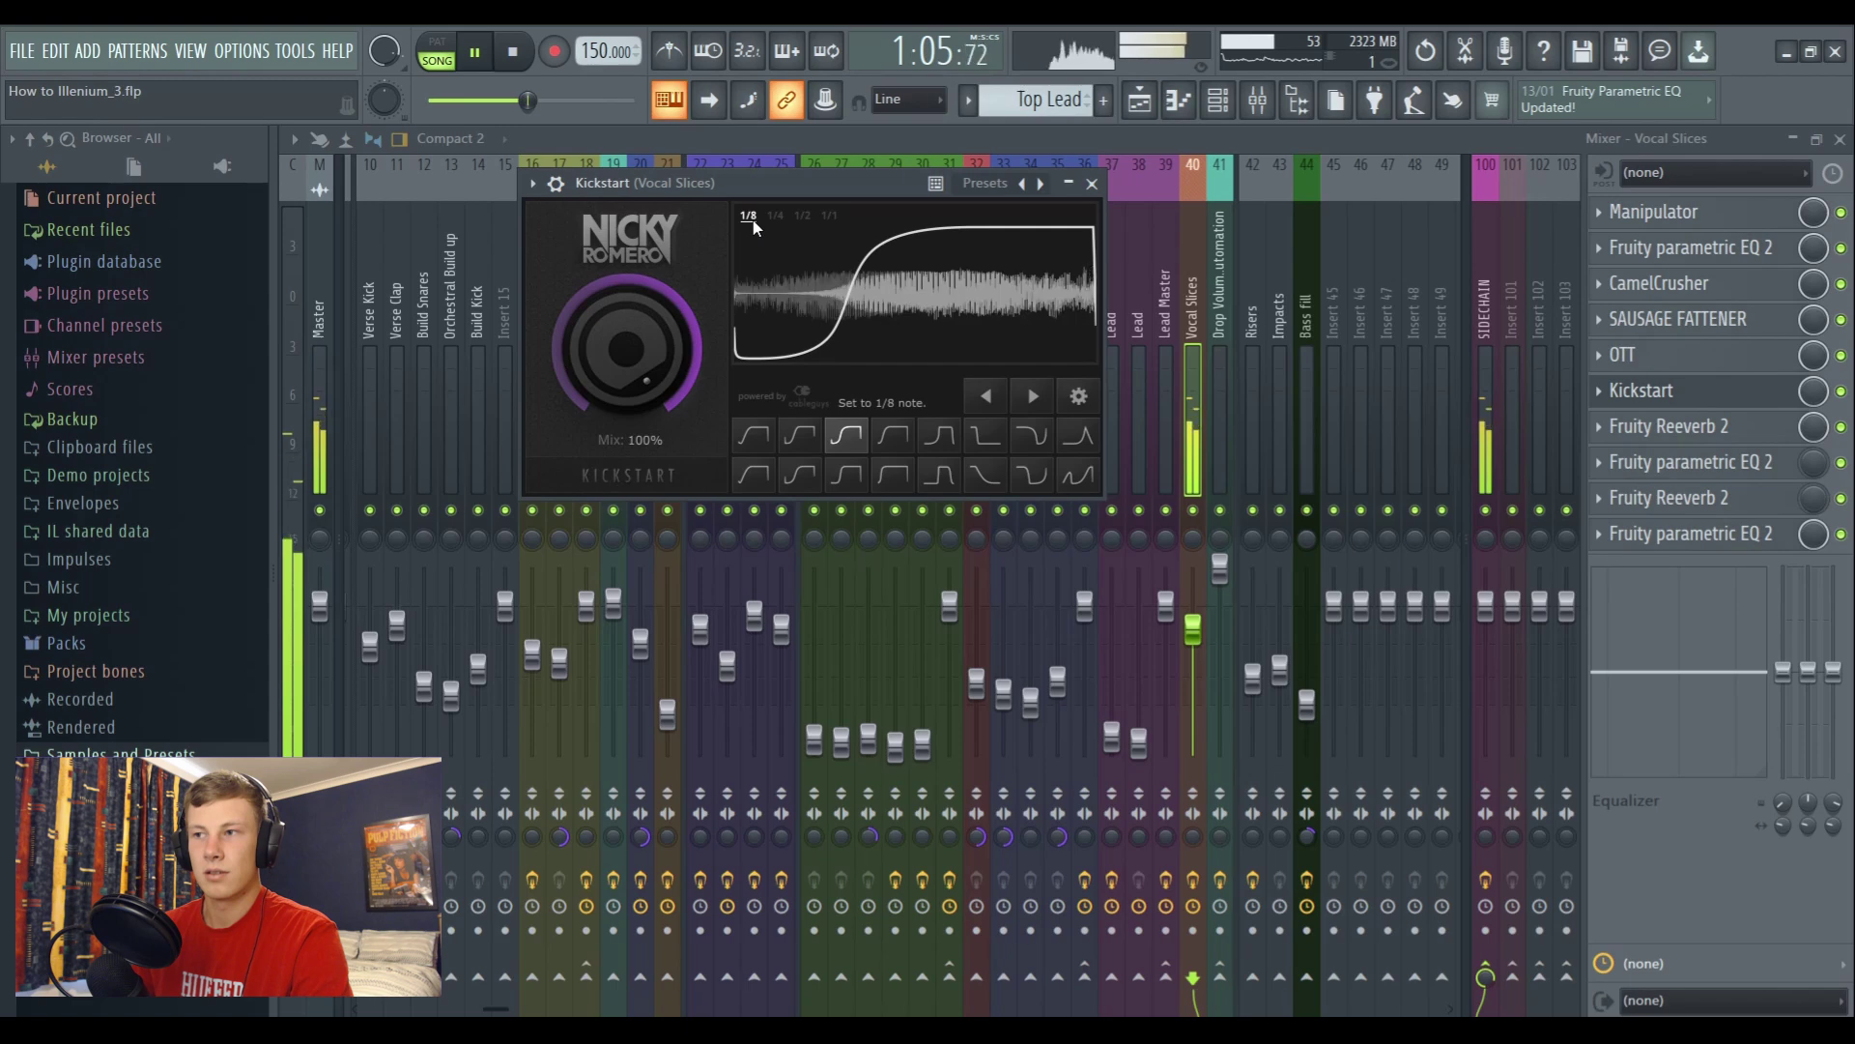
pyautogui.press('space')
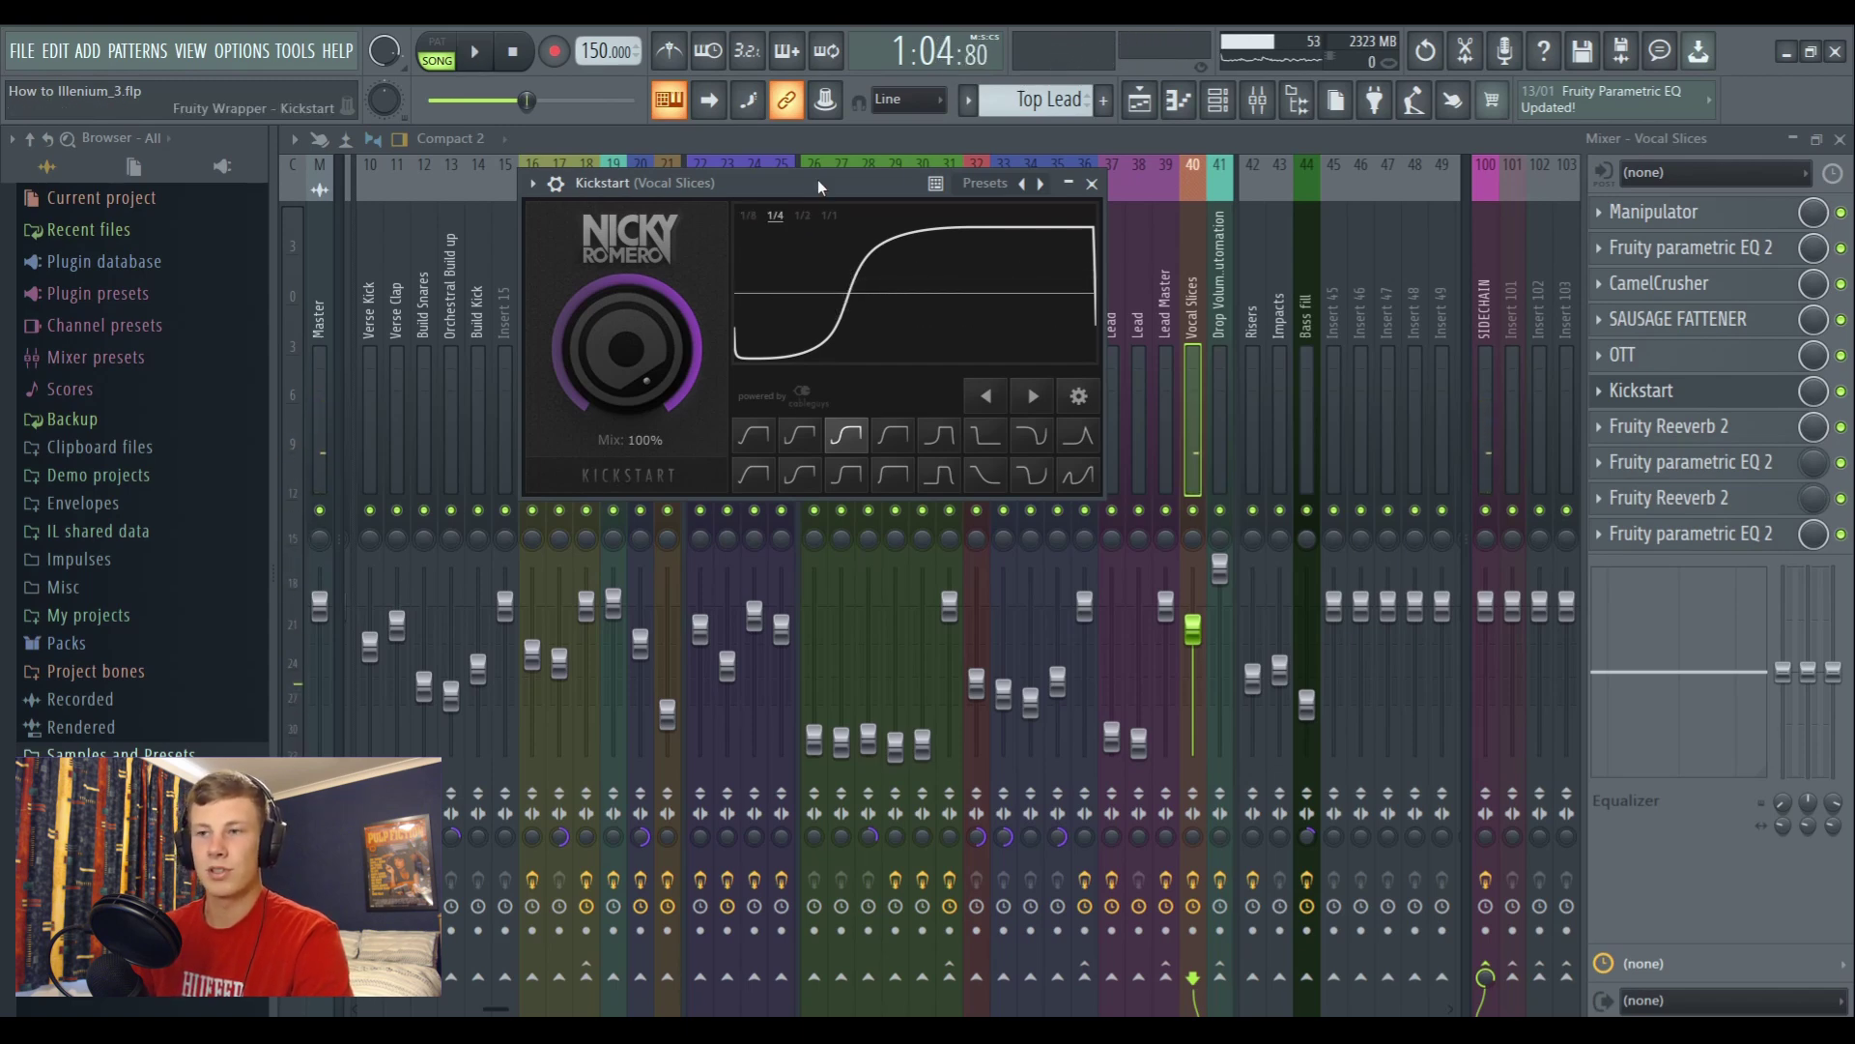
pyautogui.press('space')
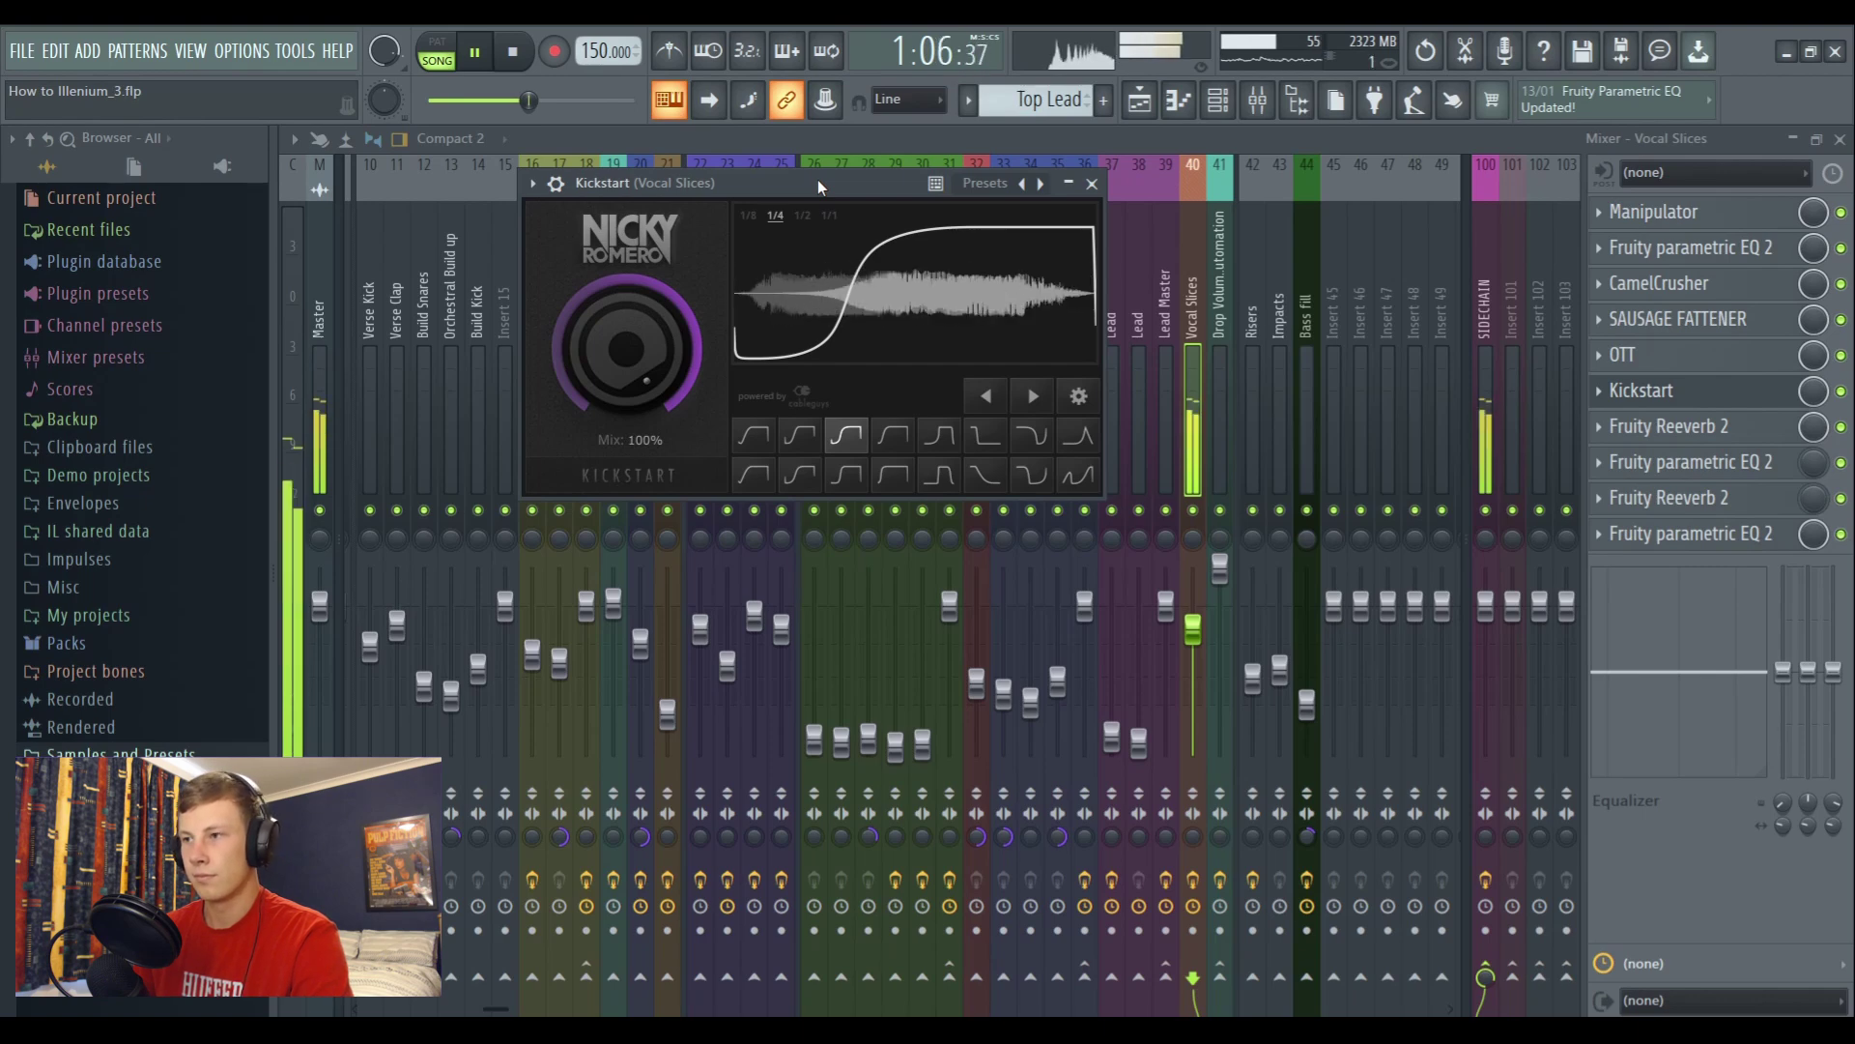
# Stop playback and review the first Fruity Reeverb 2 on the Vocal Slices insert, closing it when finished
pyautogui.click(1682, 427)
pyautogui.press('space')
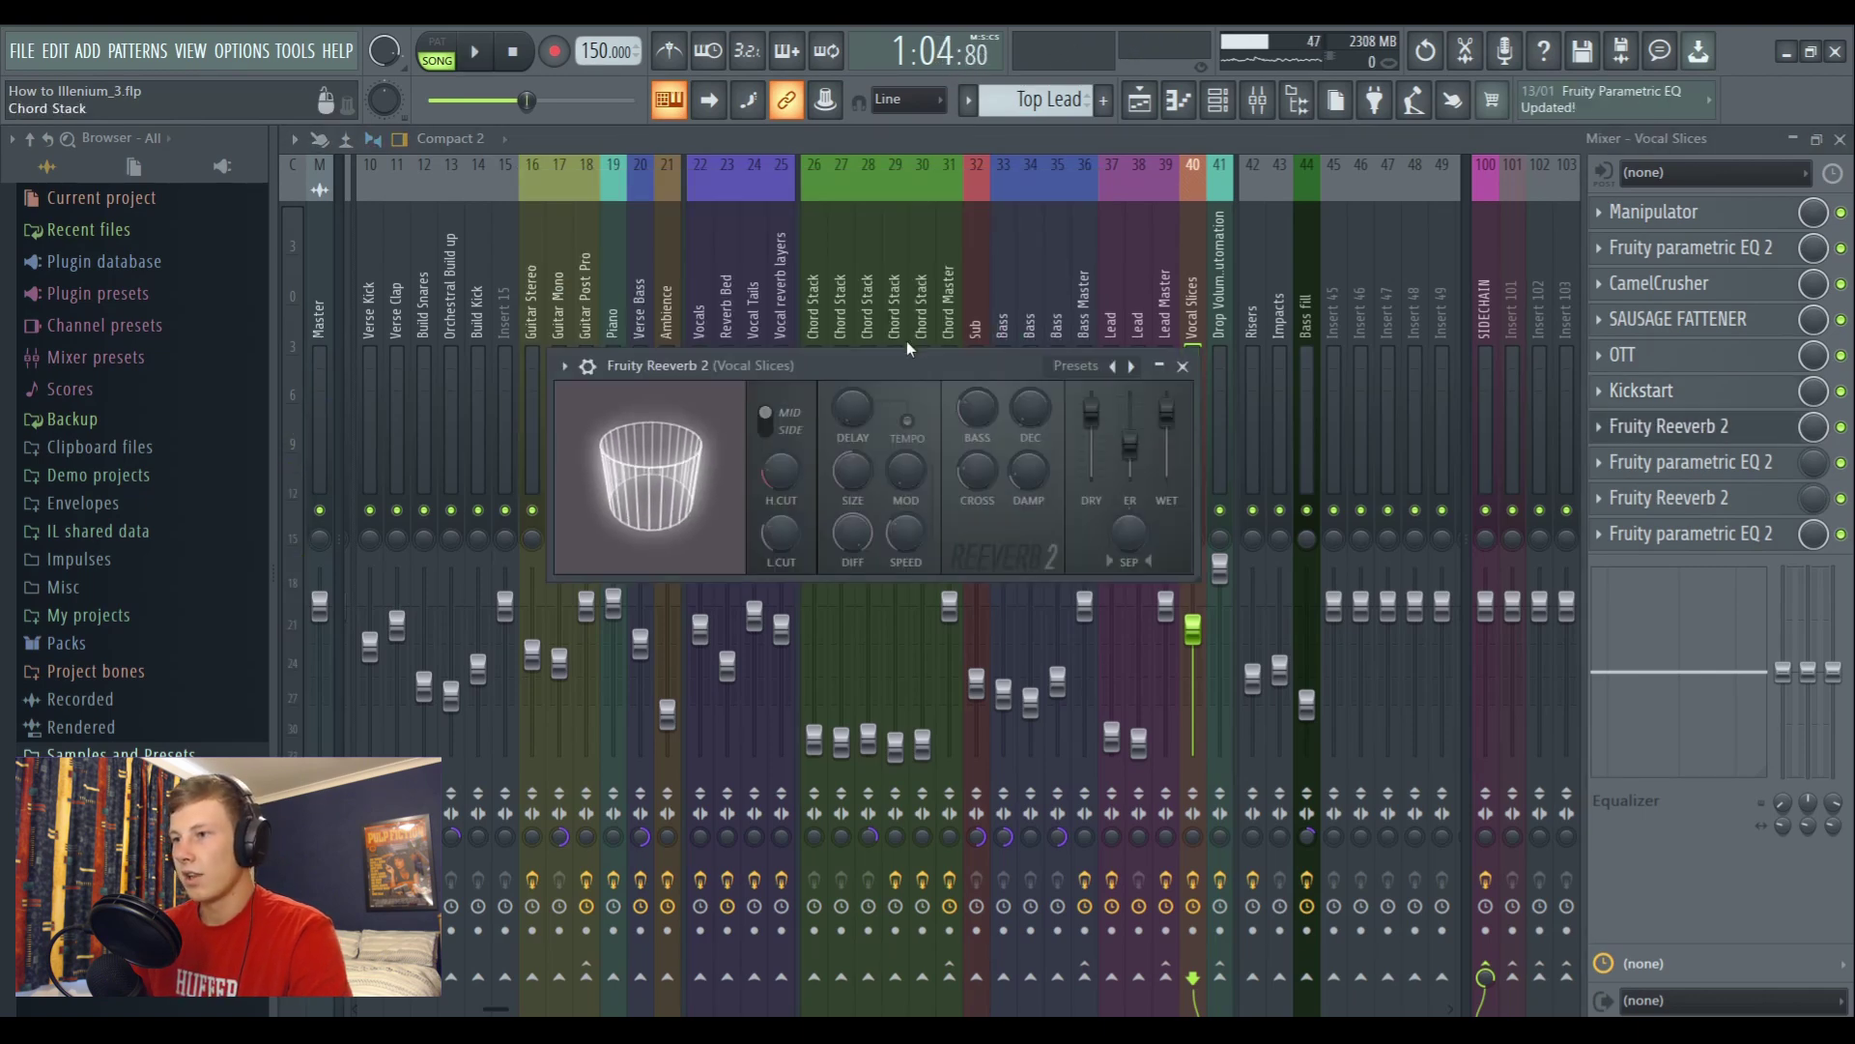
pyautogui.moveTo(916, 365); pyautogui.dragTo(925, 277)
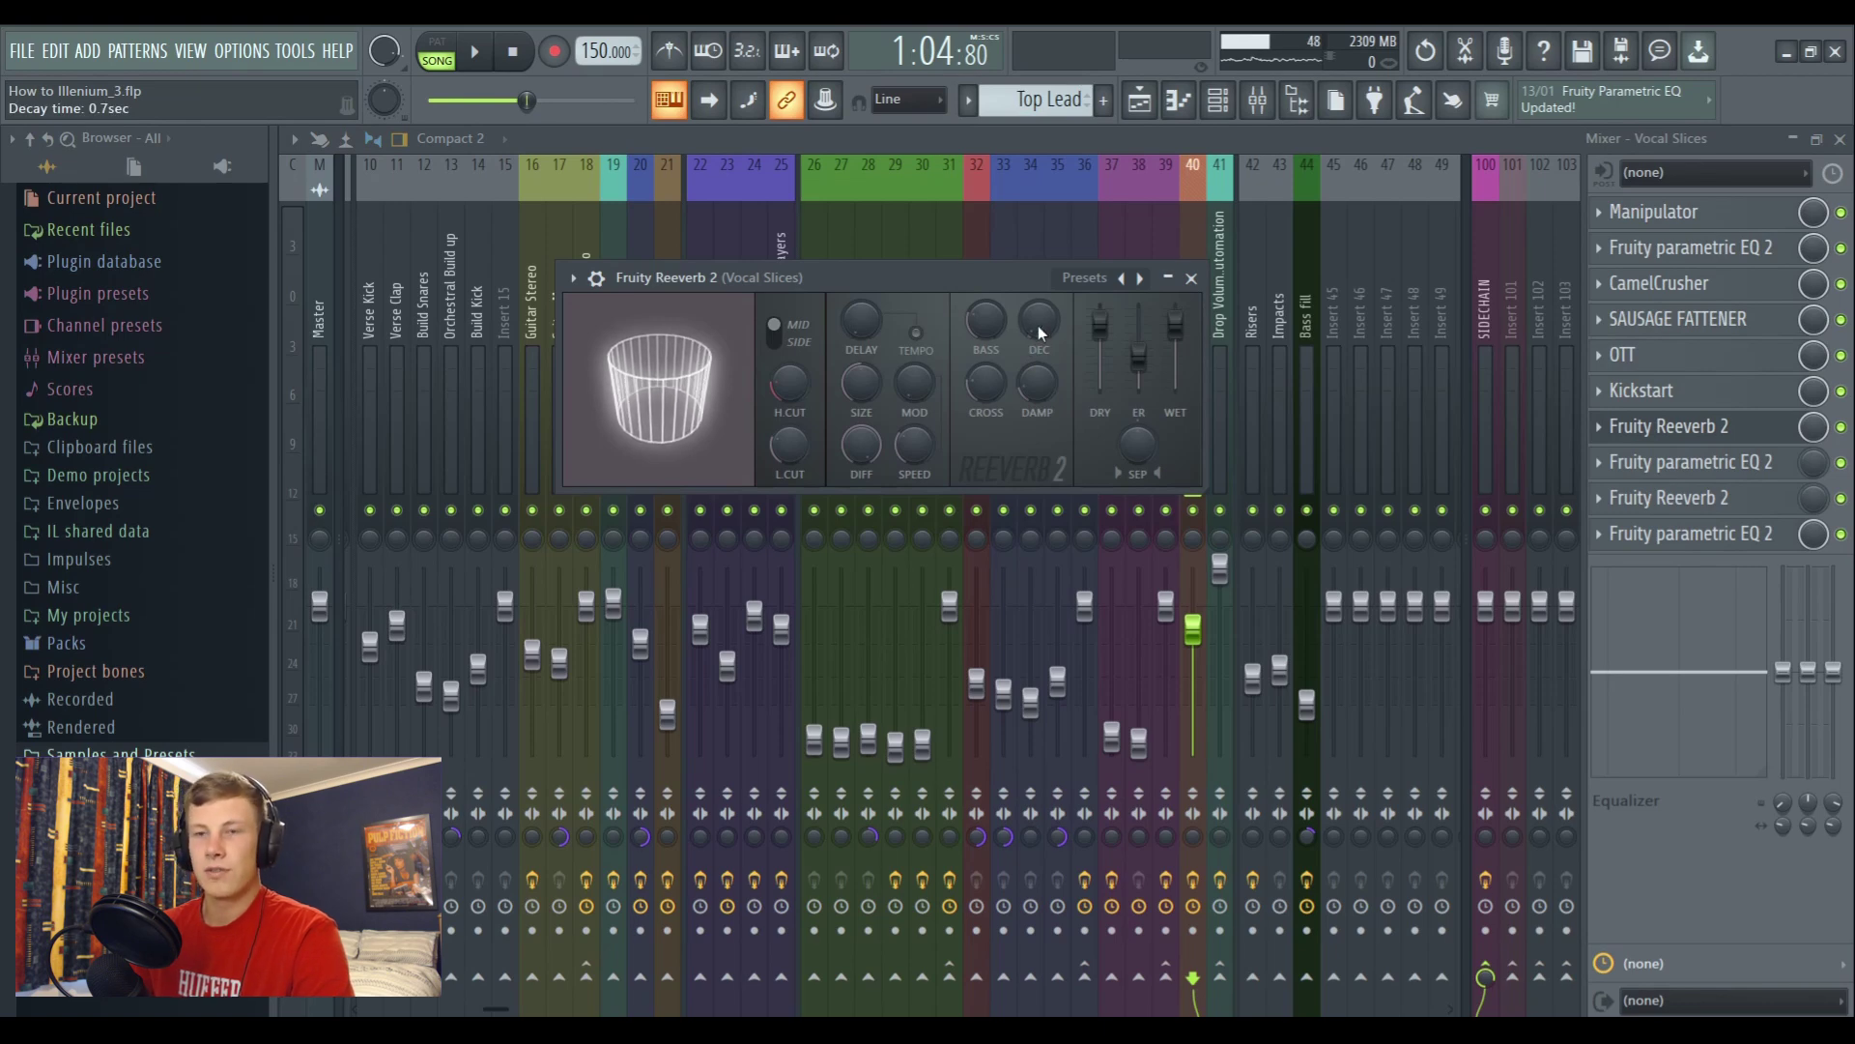
pyautogui.click(1190, 278)
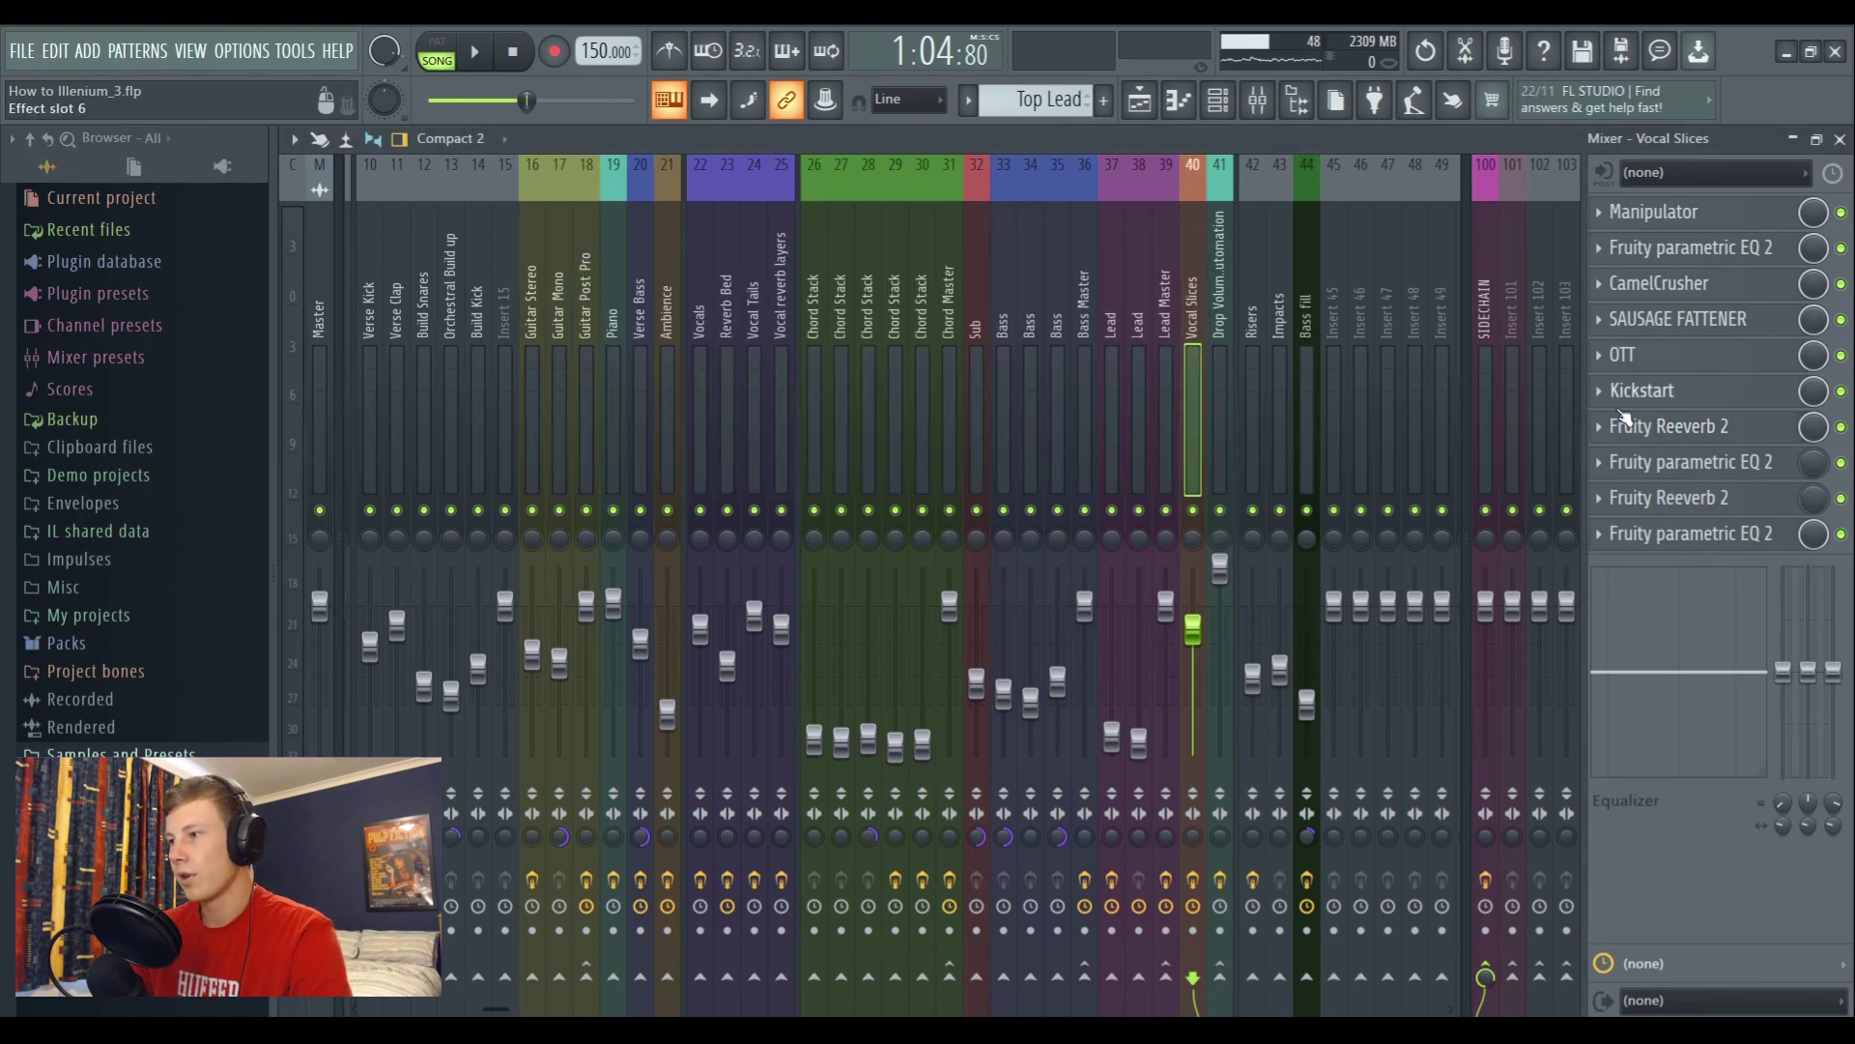
# Solo the Nightlight acapella fill and its CamelCrusher automation on tracks 14 and 15 in the playlist, and play it twice from bar 48
pyautogui.press('F5')
pyautogui.moveTo(1168, 167); pyautogui.dragTo(1237, 165)
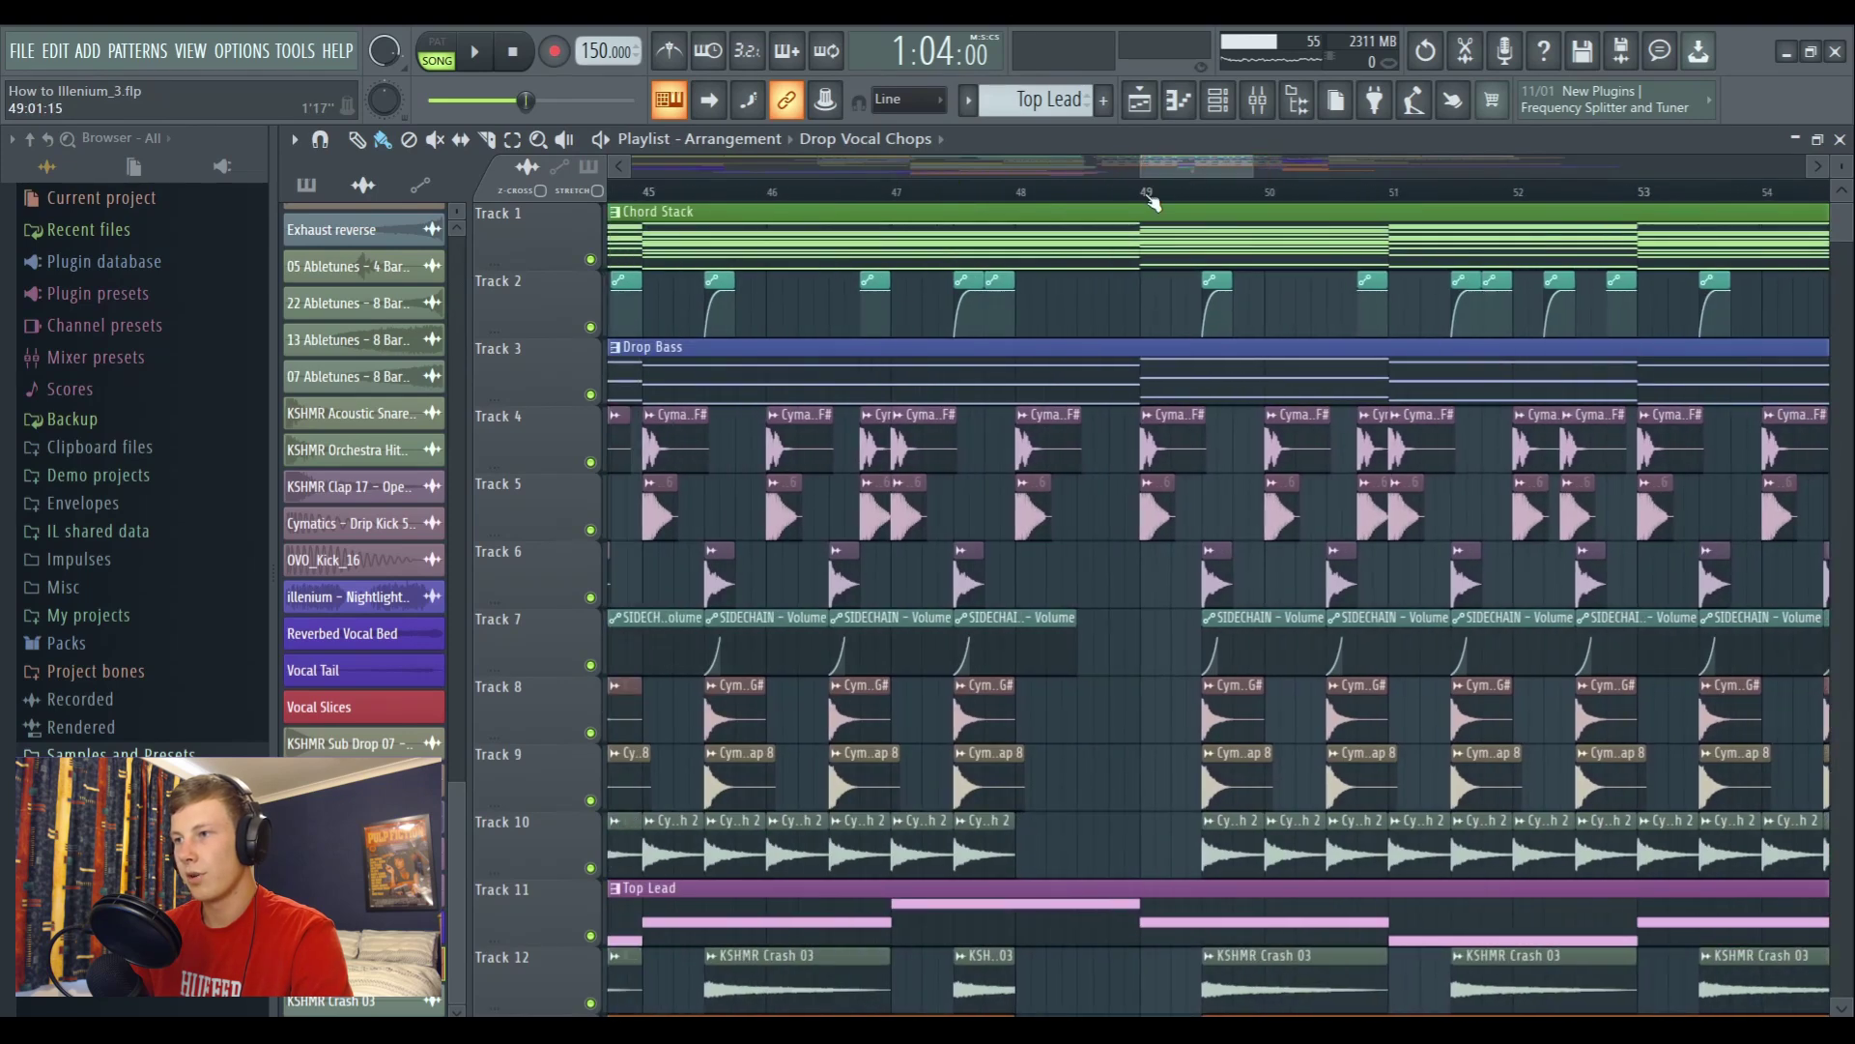
pyautogui.scroll(2, 1150, 200)
pyautogui.scroll(-8, 718, 656)
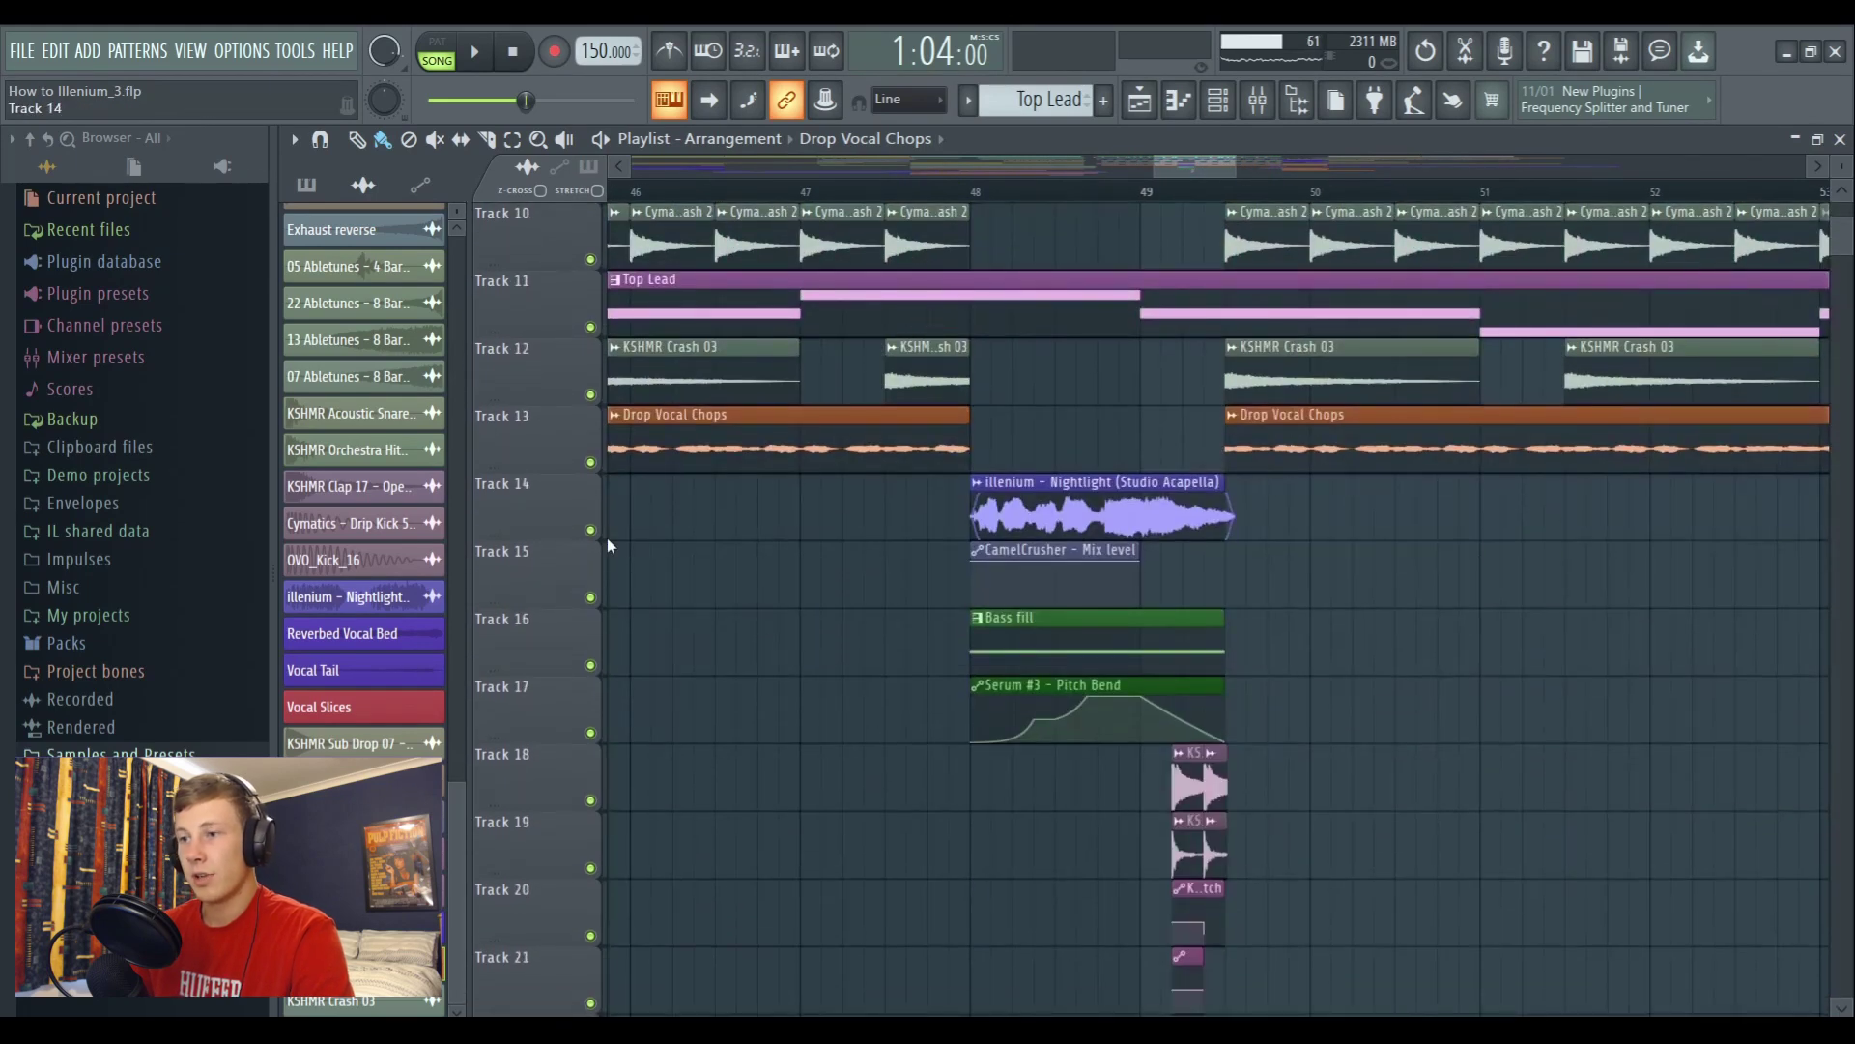
pyautogui.rightClick(590, 530)
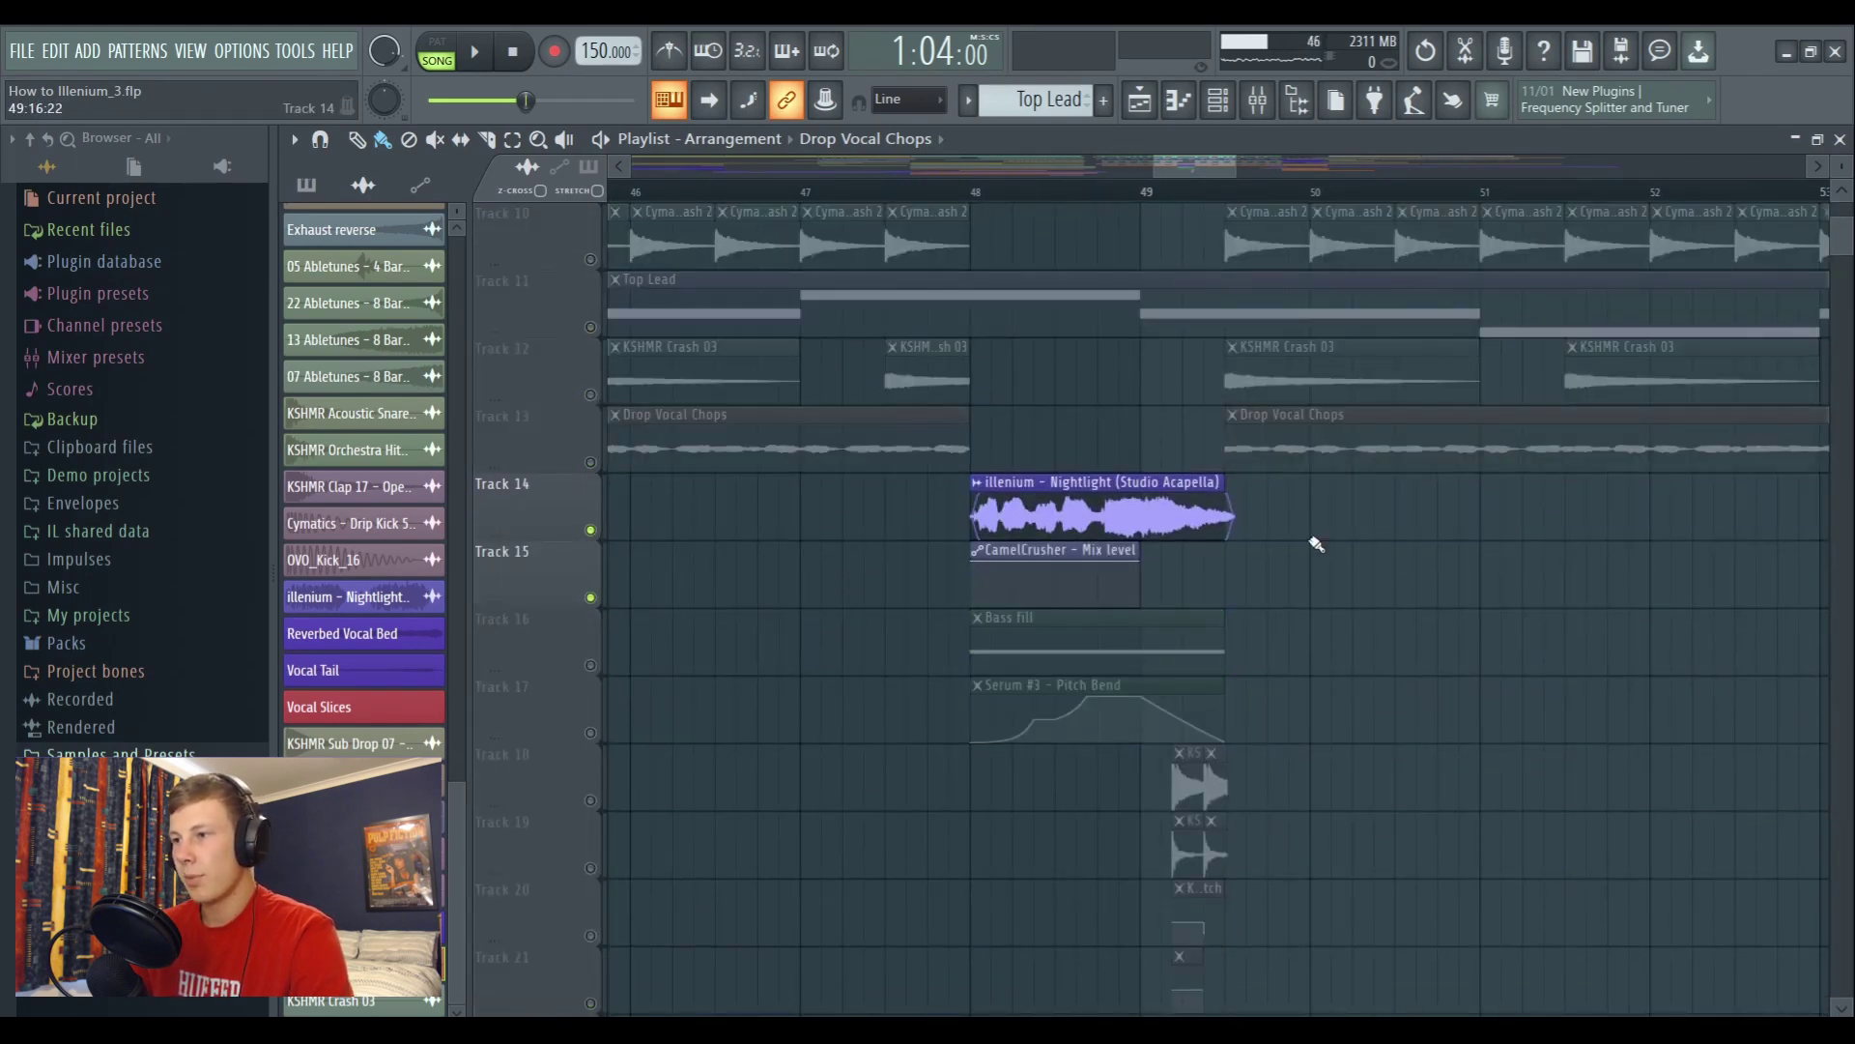
pyautogui.click(974, 193)
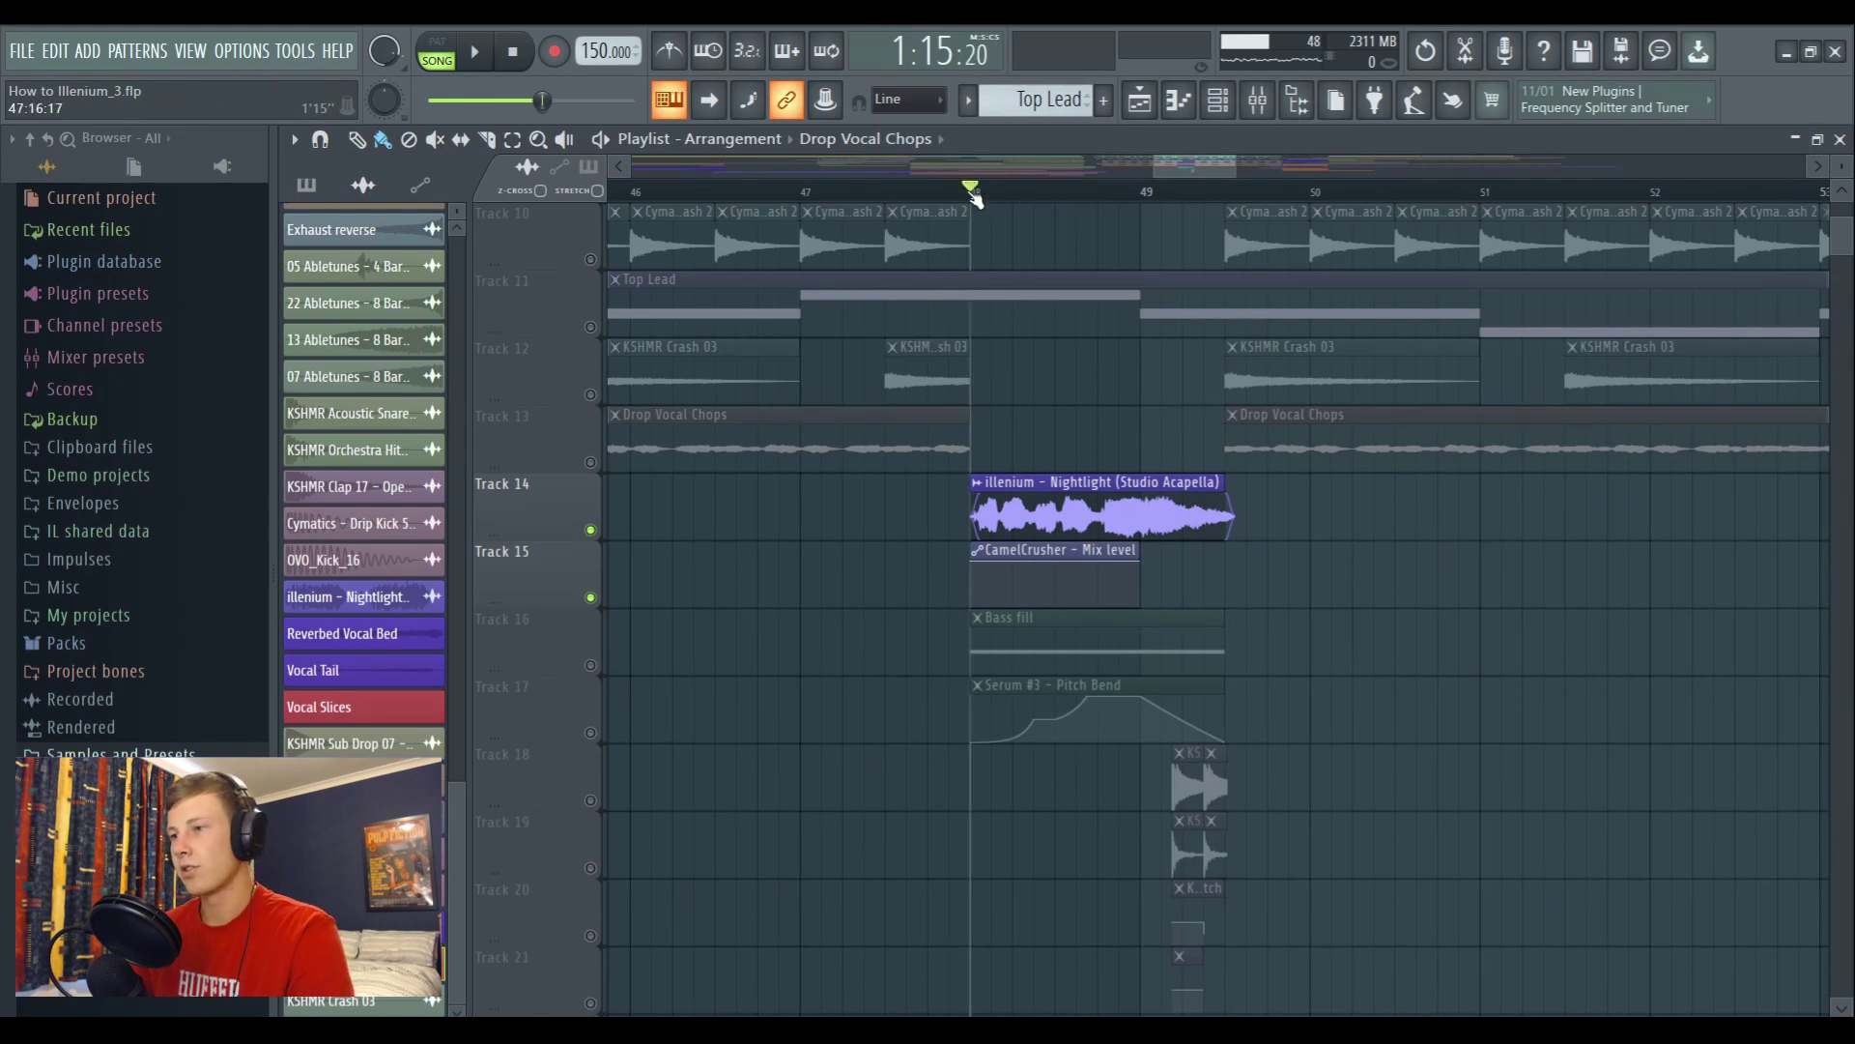
pyautogui.press('space')
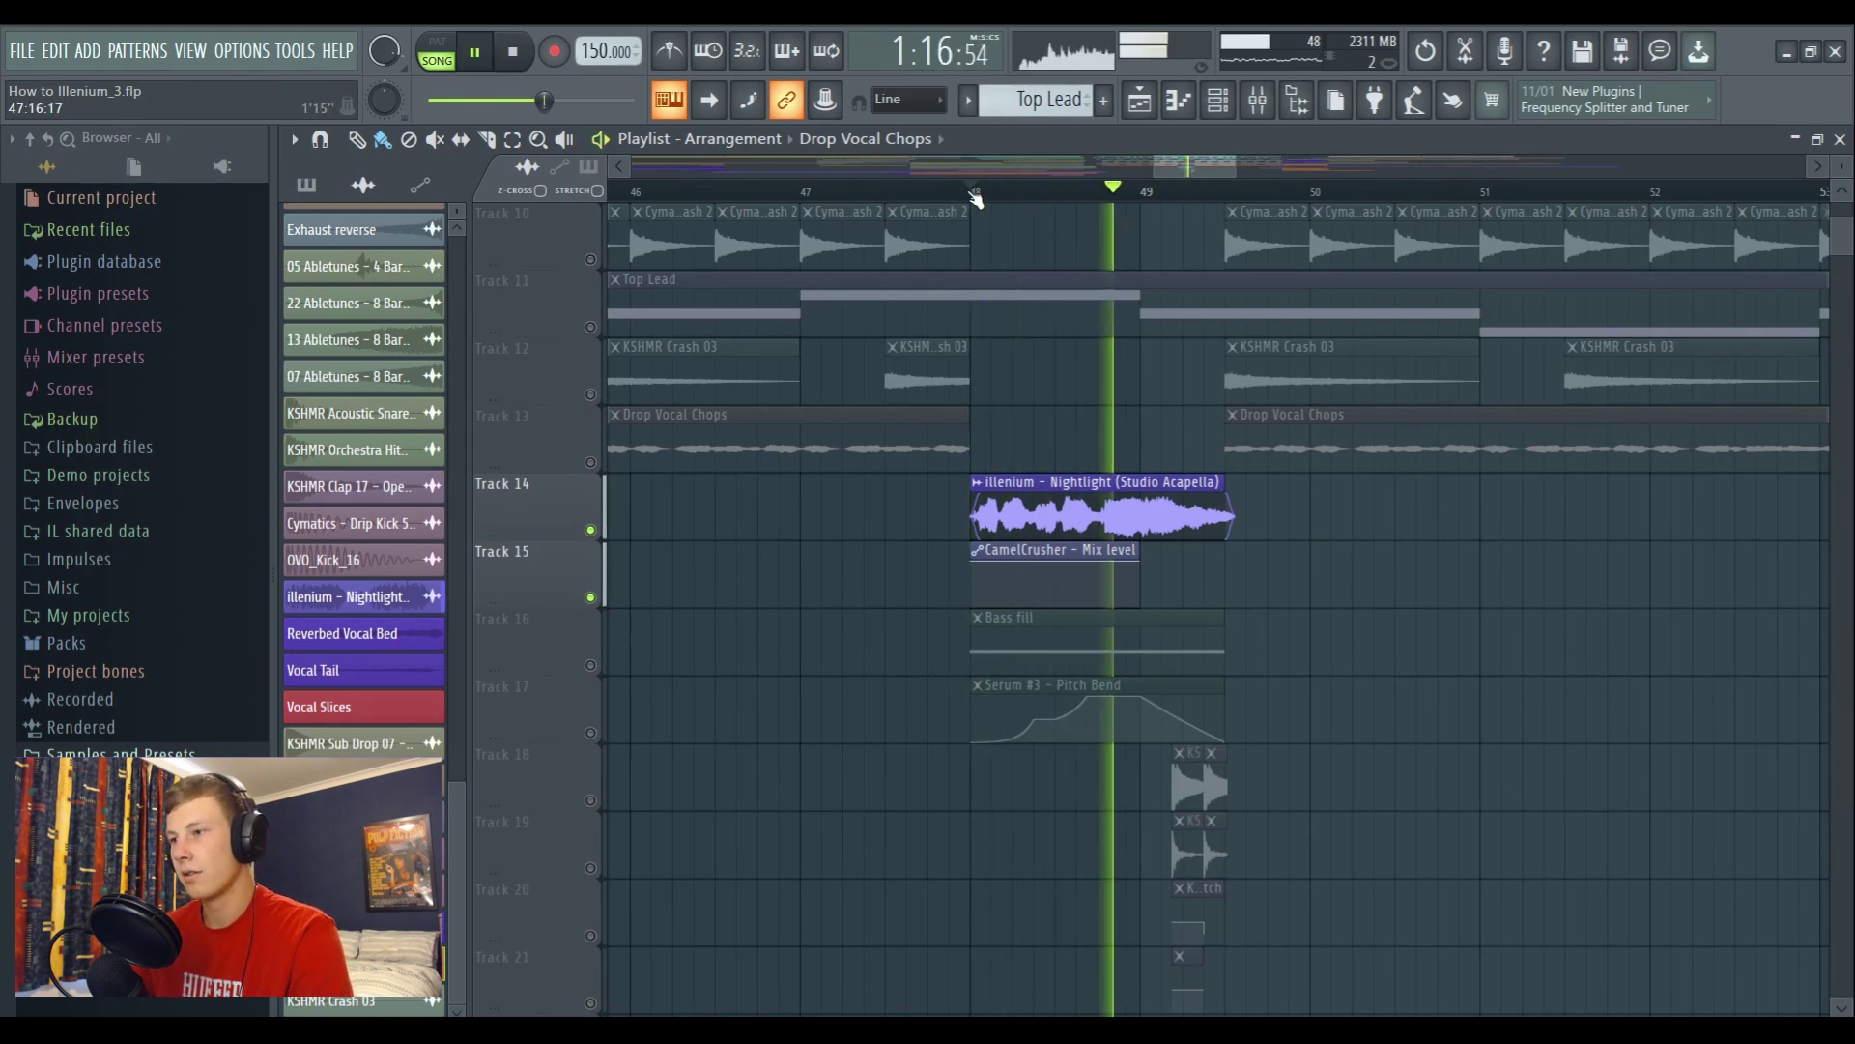
pyautogui.press('space')
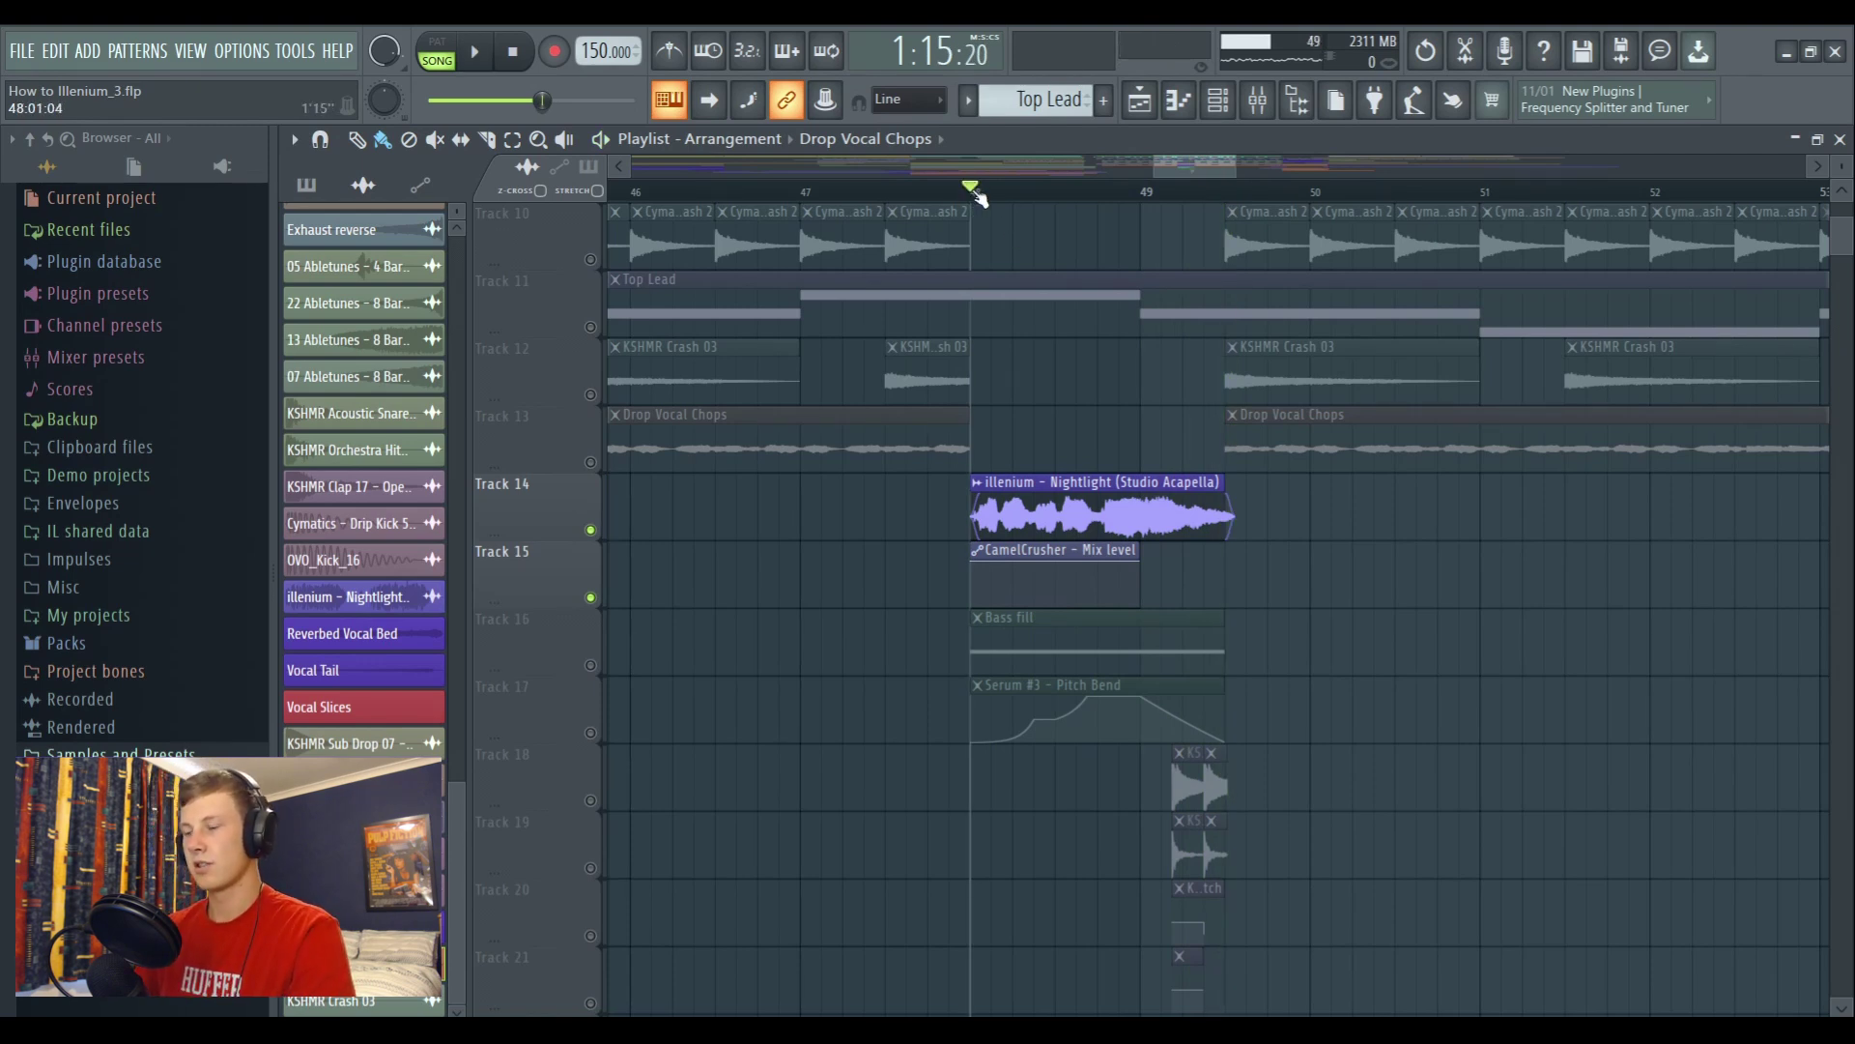
pyautogui.press('space')
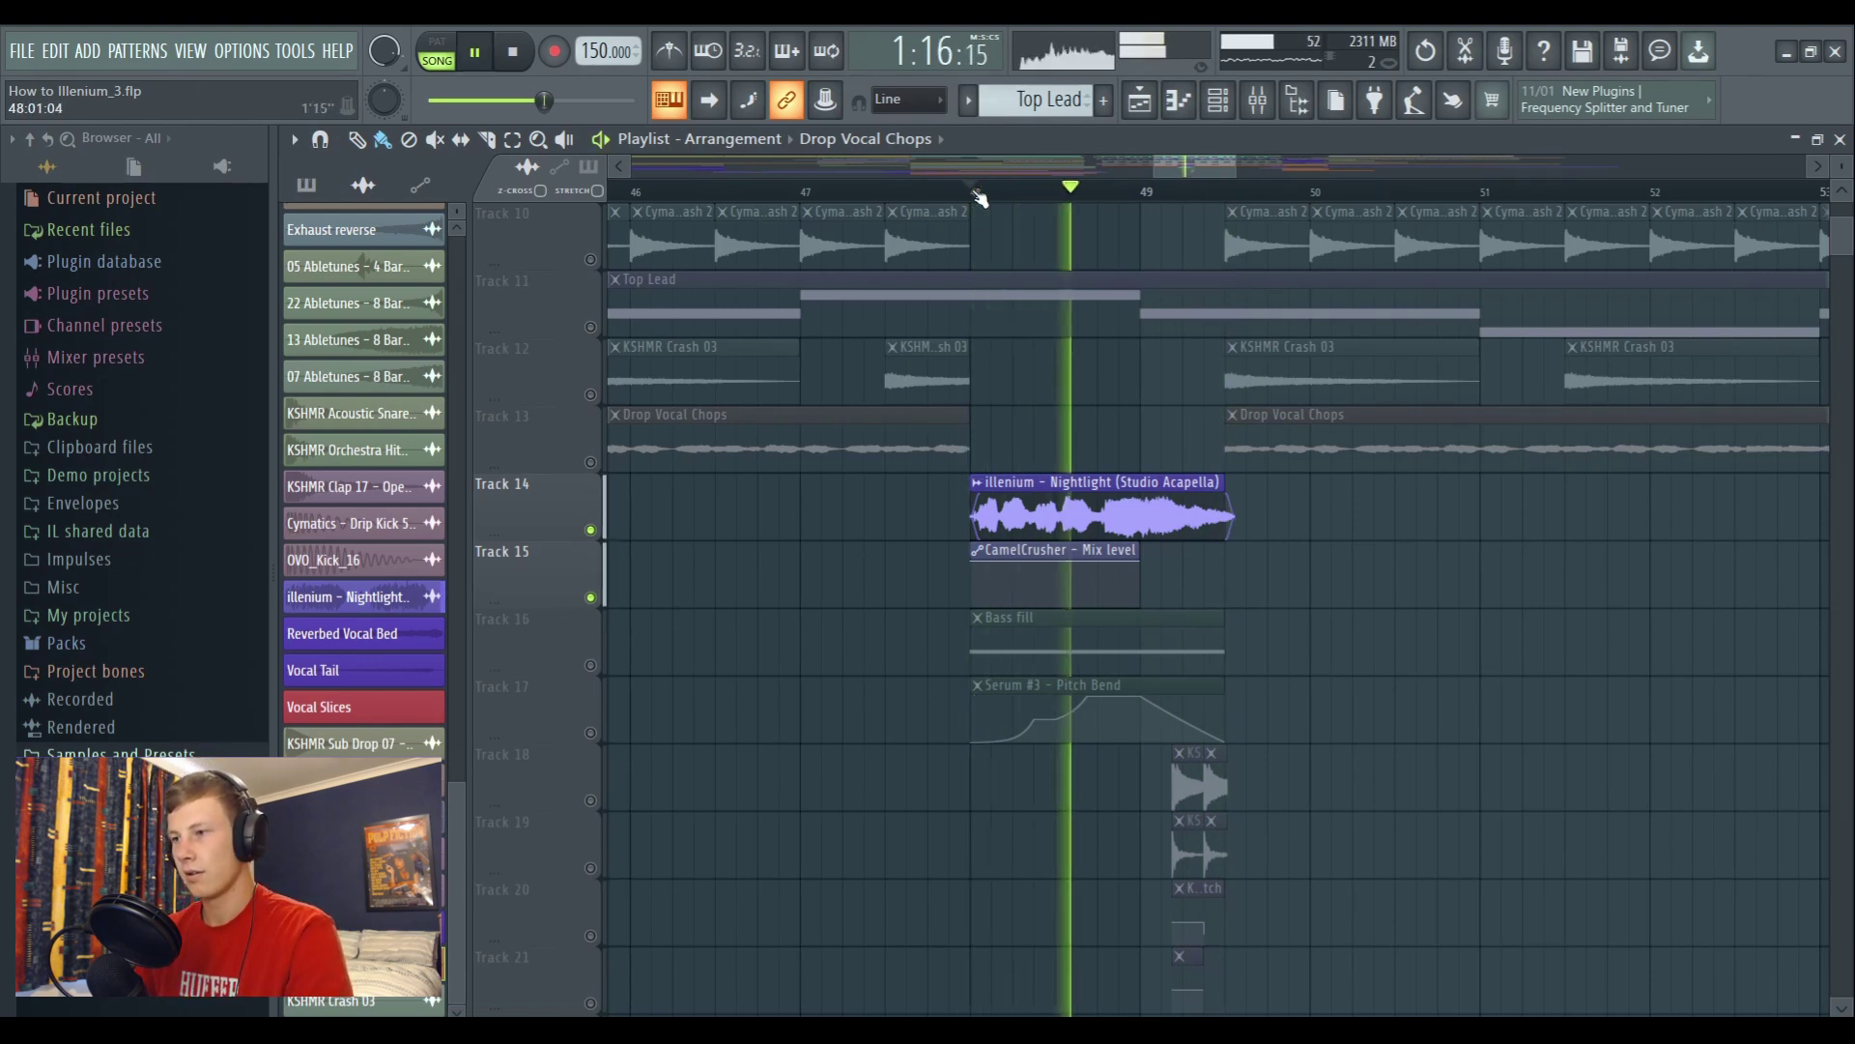
pyautogui.press('space')
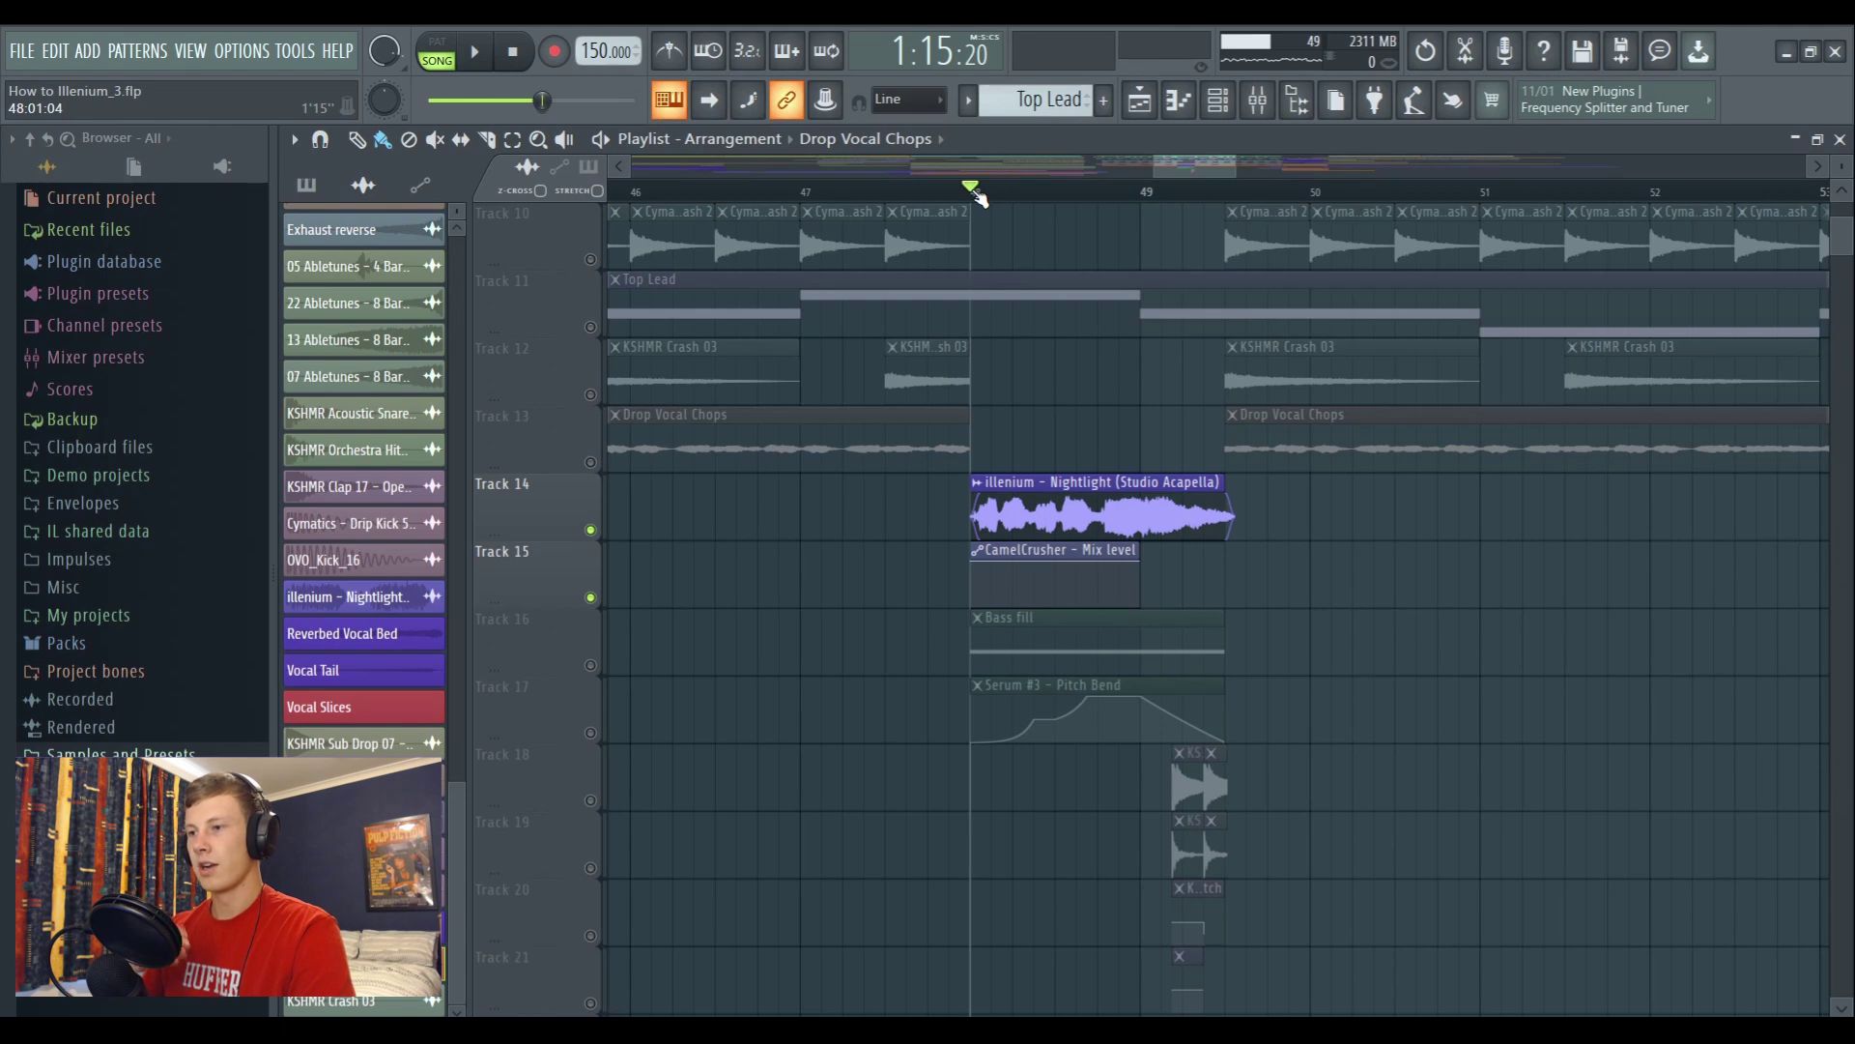
# Solo the Bass fill and its Serum pitch bend automation on tracks 16 and 17, and play them
pyautogui.scroll(-2, 1243, 489)
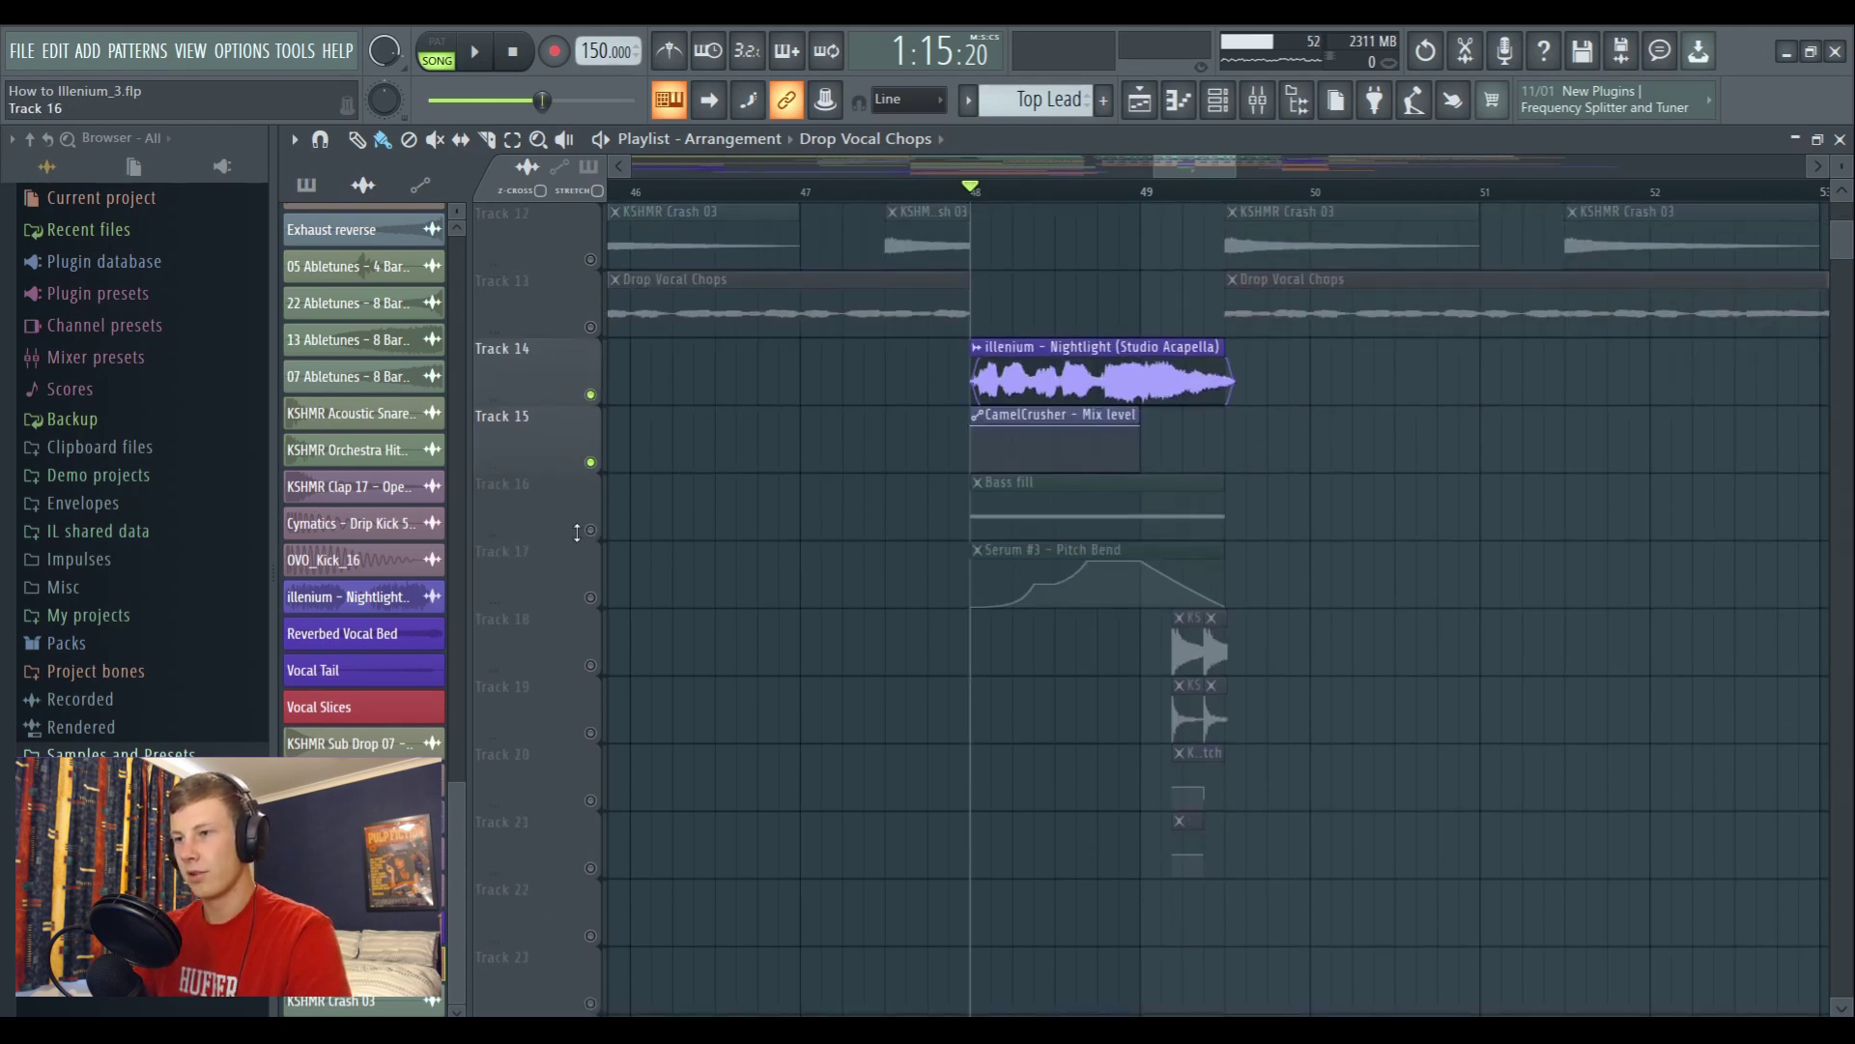
pyautogui.click(577, 532)
pyautogui.keyDown('ctrl'); pyautogui.click(600, 592); pyautogui.keyUp('ctrl')
pyautogui.press('space')
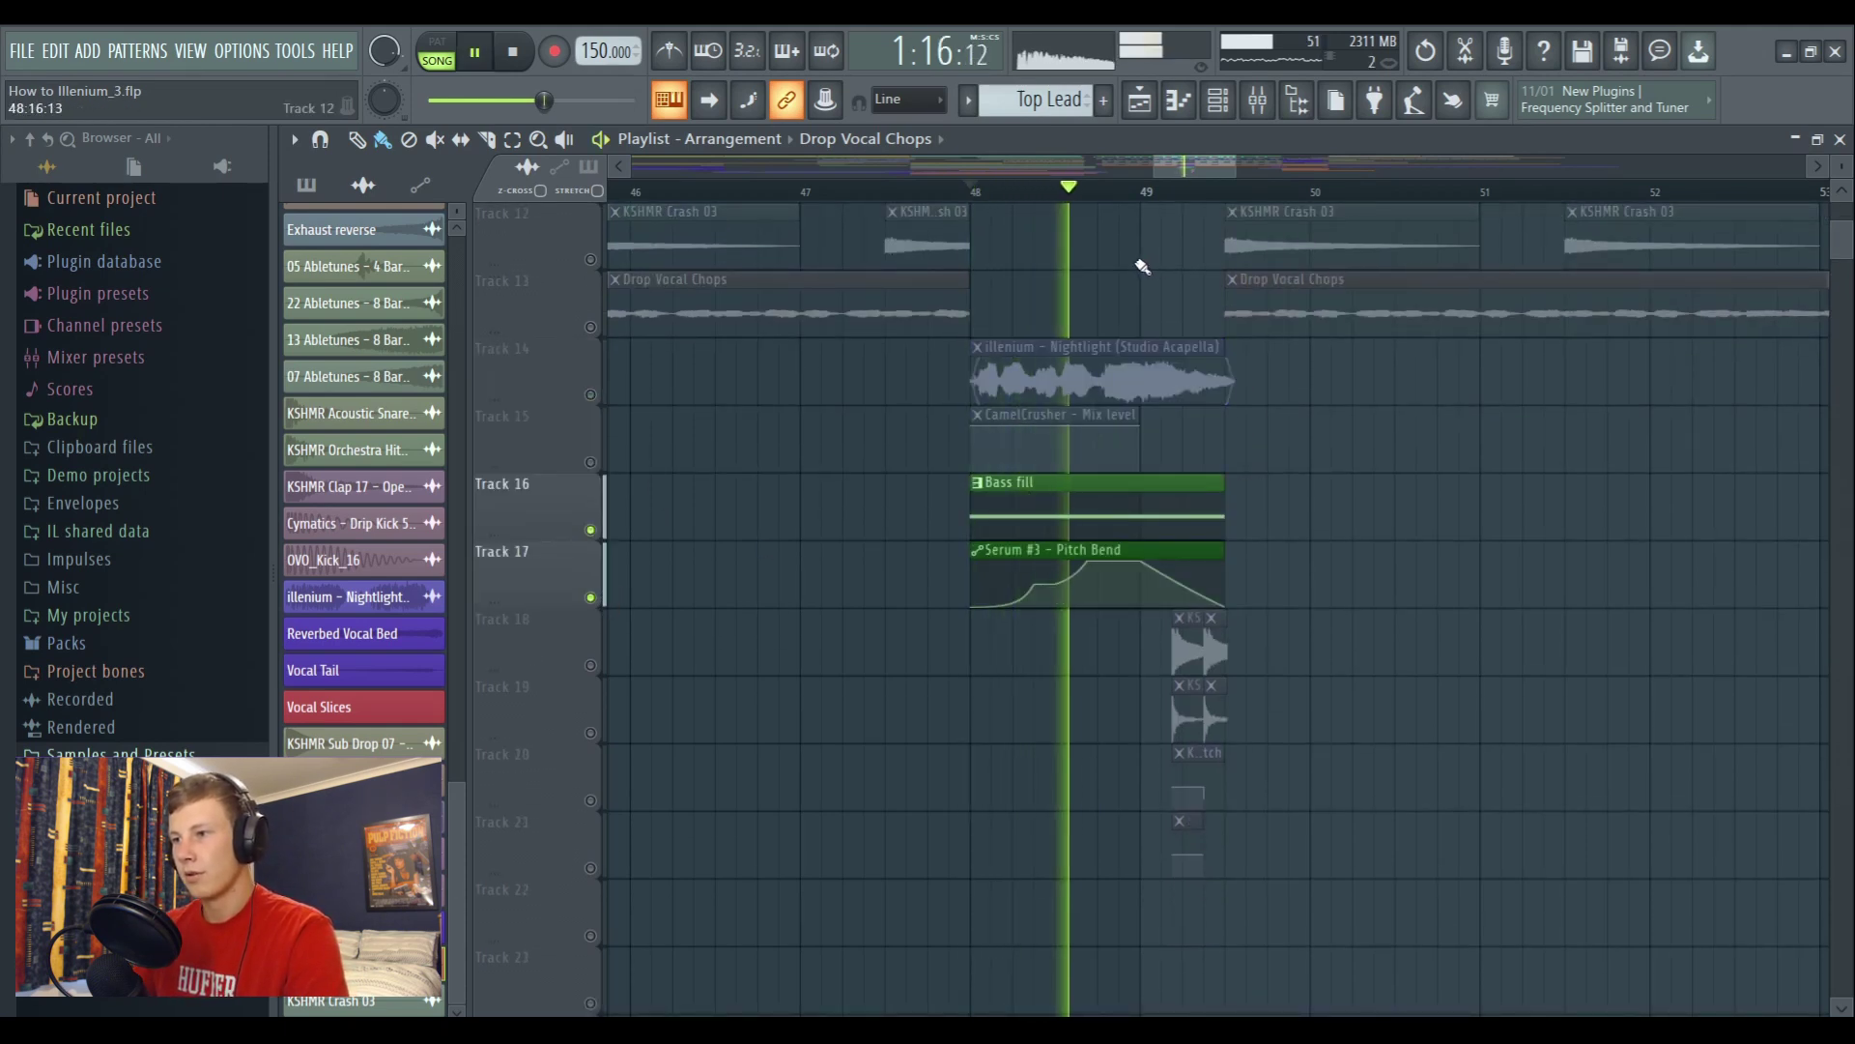
pyautogui.press('space')
# Add the acapella fill and CamelCrusher automation tracks to the soloed bass fill, and play them together
pyautogui.keyDown('ctrl'); pyautogui.click(590, 462); pyautogui.keyUp('ctrl')
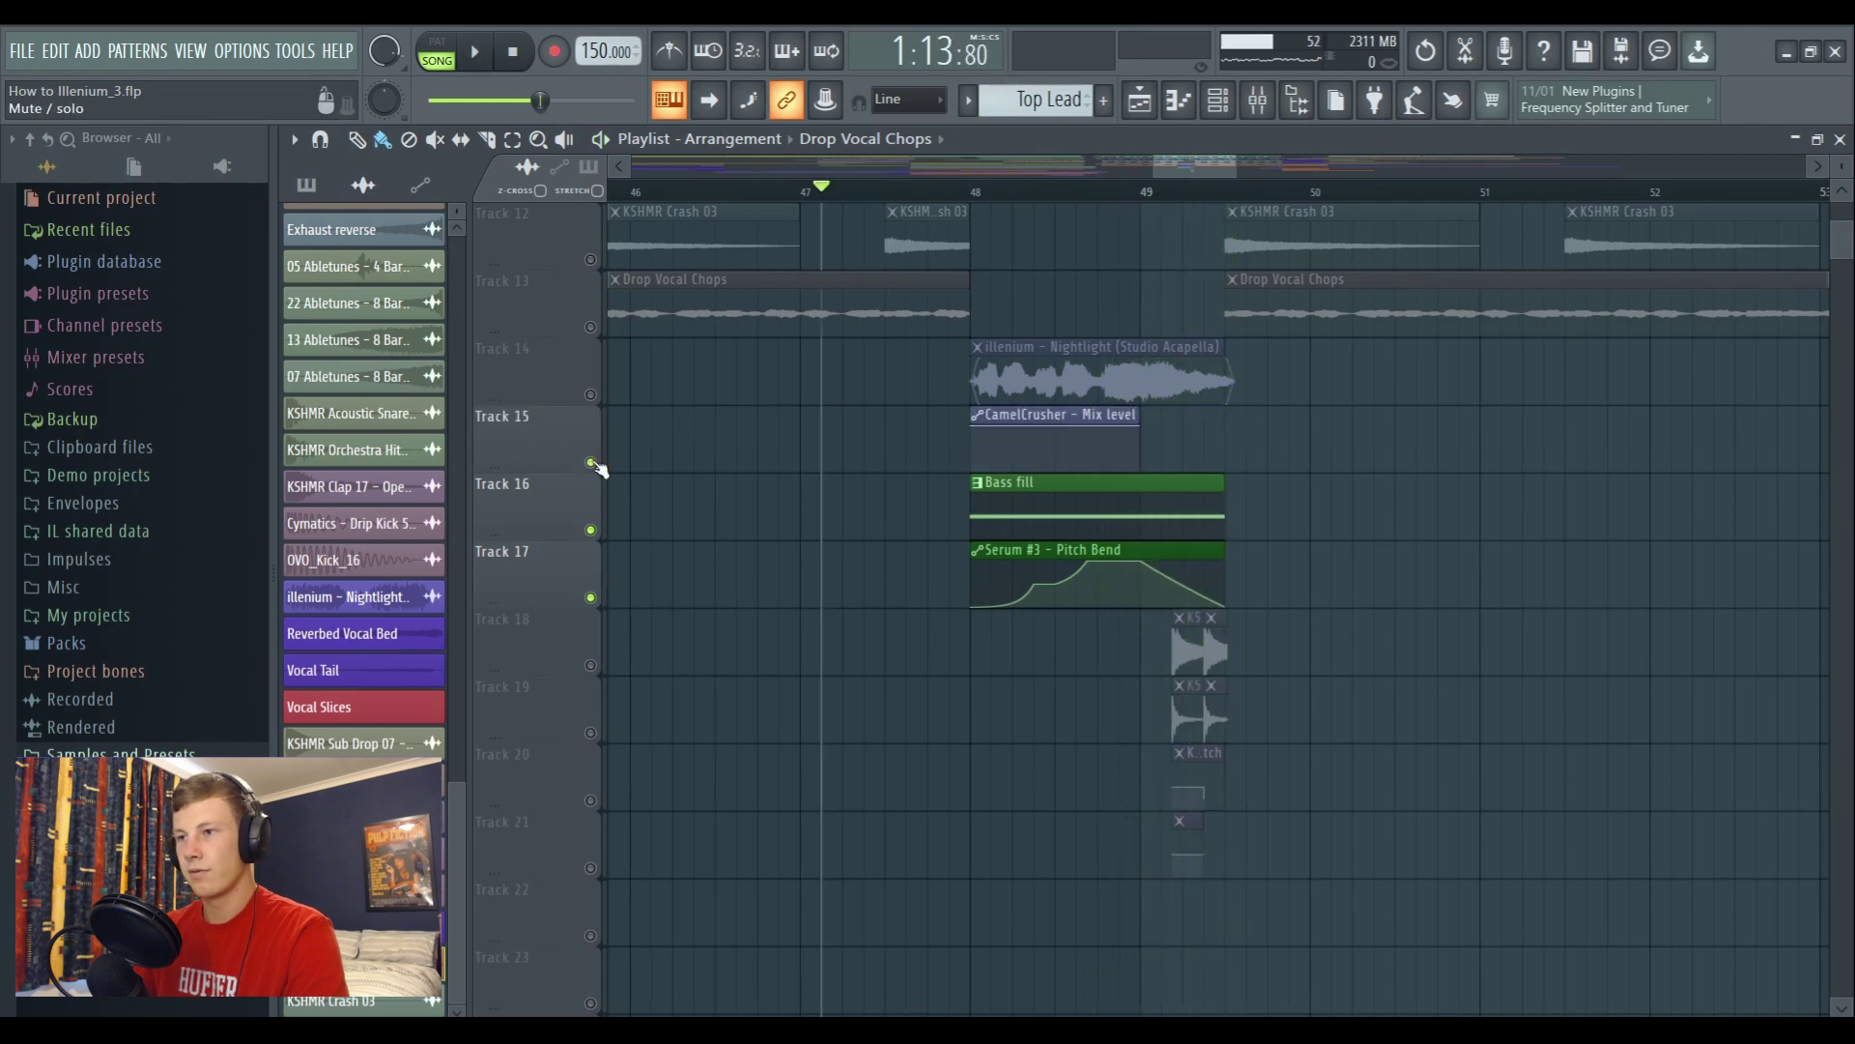
pyautogui.keyDown('ctrl'); pyautogui.click(590, 394); pyautogui.keyUp('ctrl')
pyautogui.press('space')
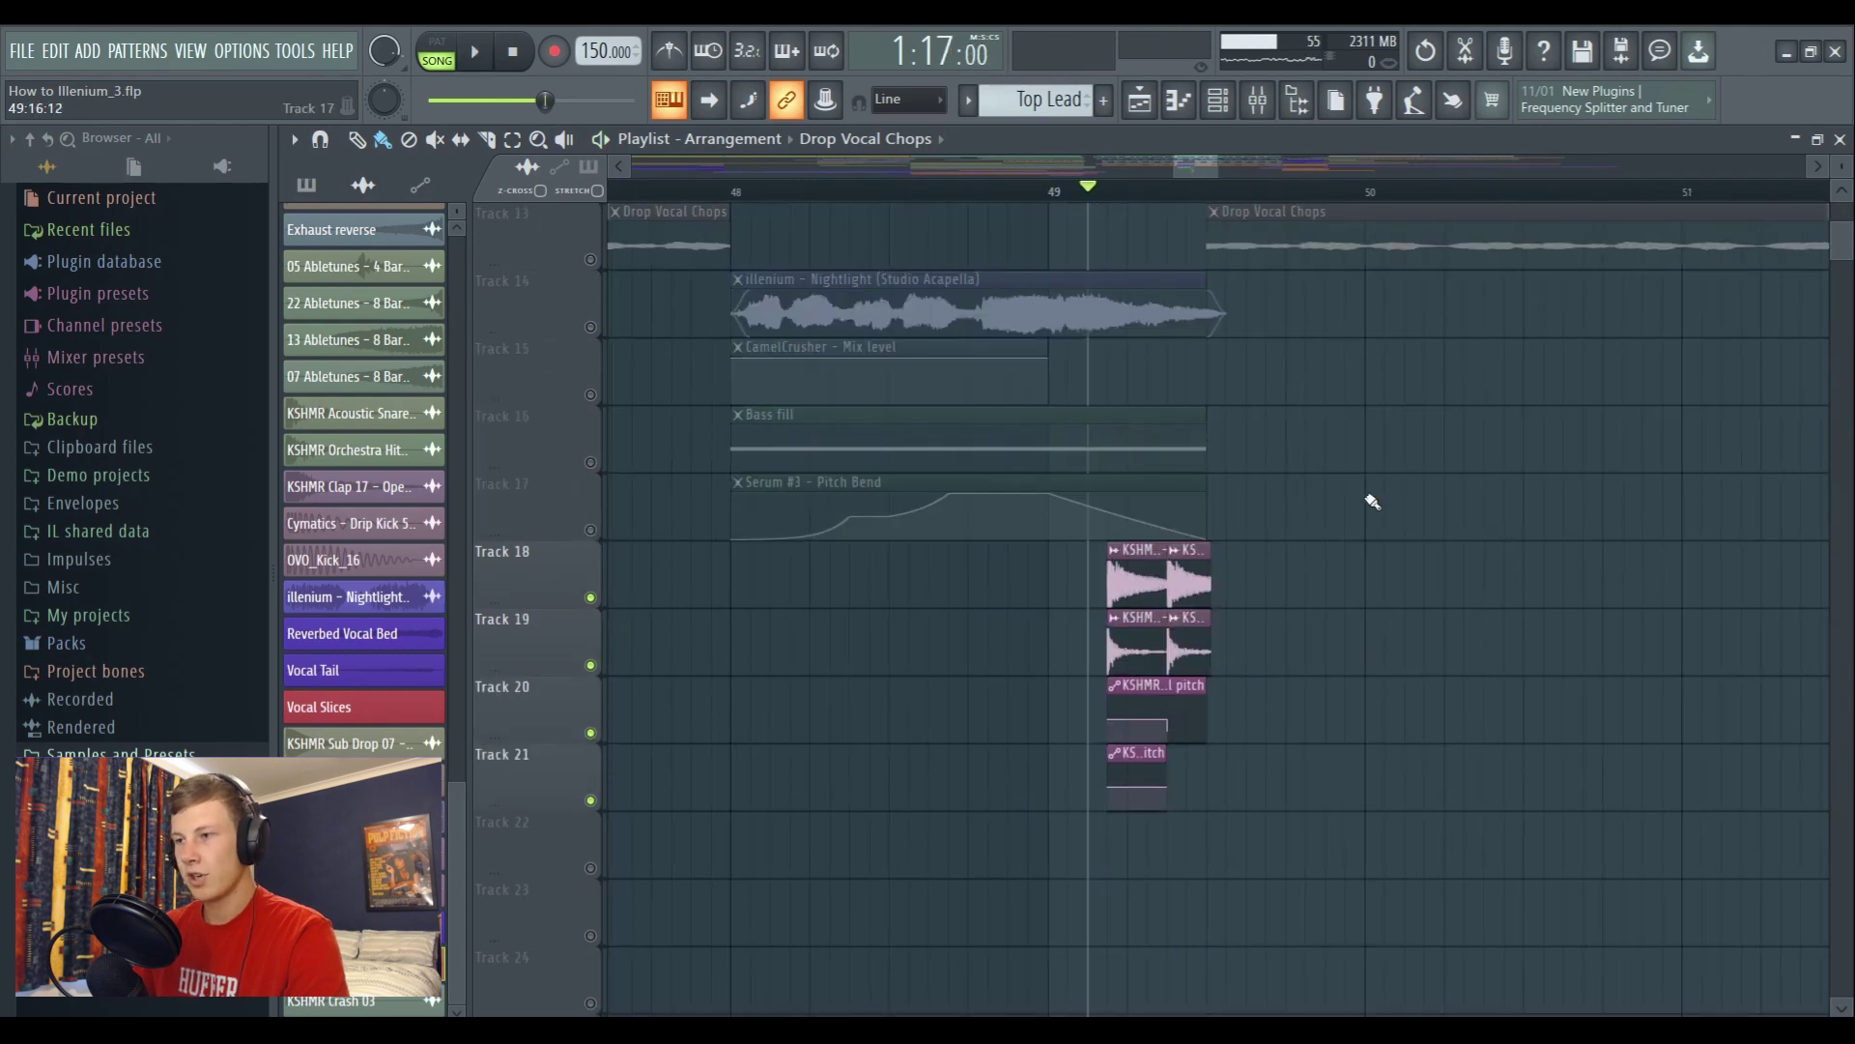
# Audition the soloed KSHMR tom fill with its pitch automation on tracks 18 to 21
pyautogui.scroll(1, 1546, 584)
pyautogui.press('space')
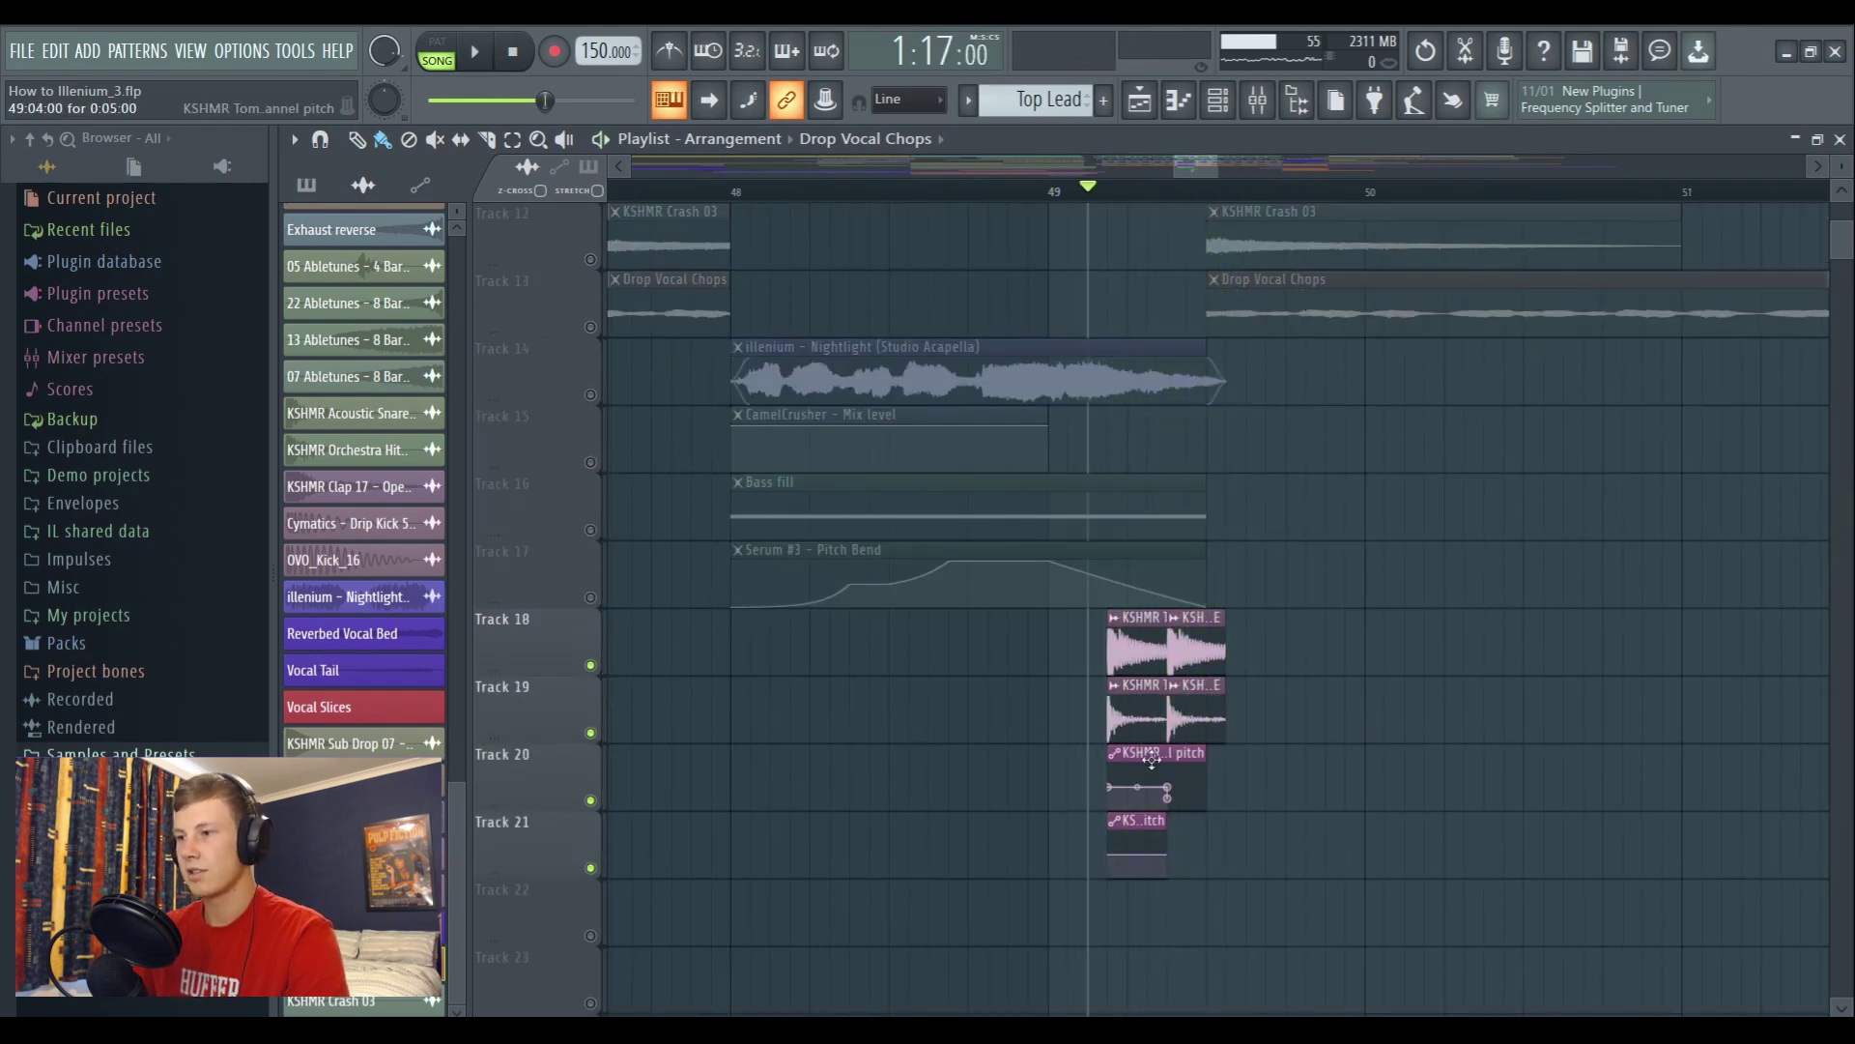